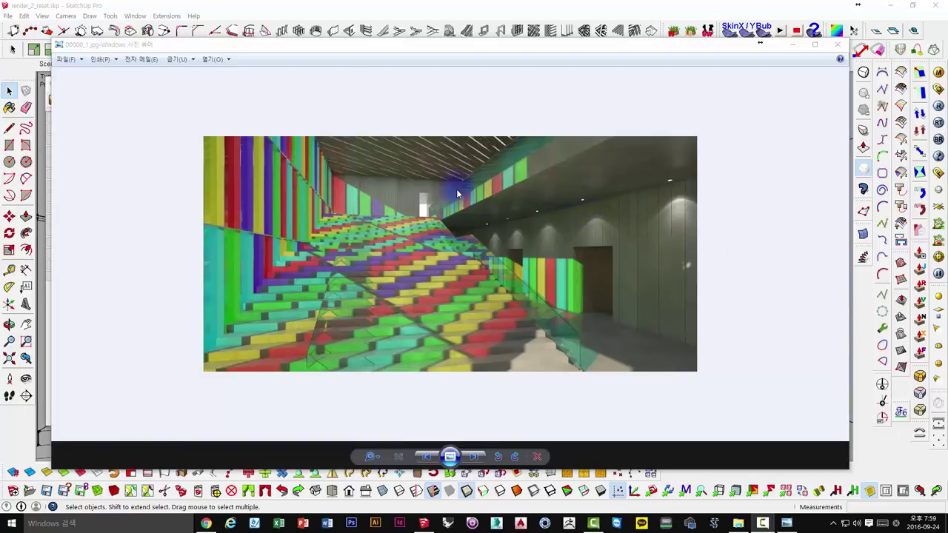
- Bring the SketchUp model back to the front and reposition the V-Ray options window
drag(320, 48, 279, 47)
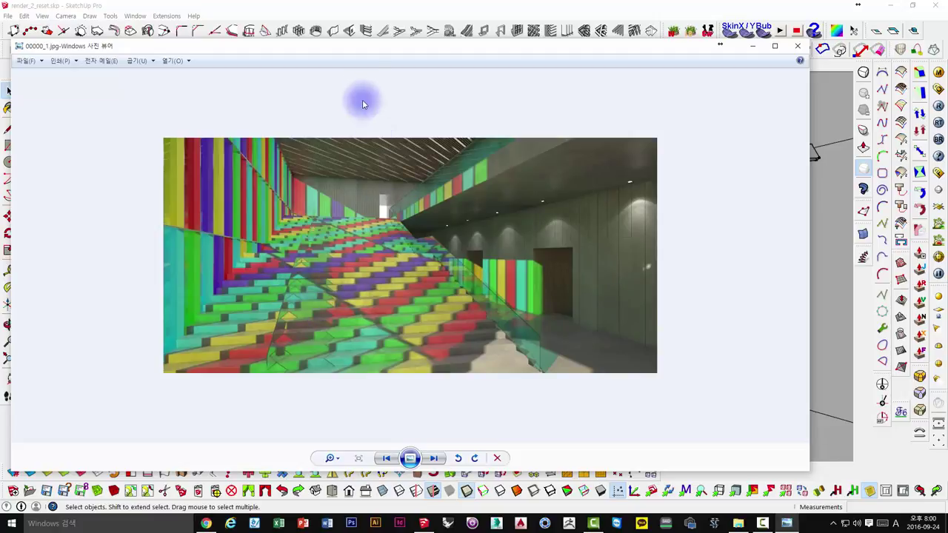
click(614, 38)
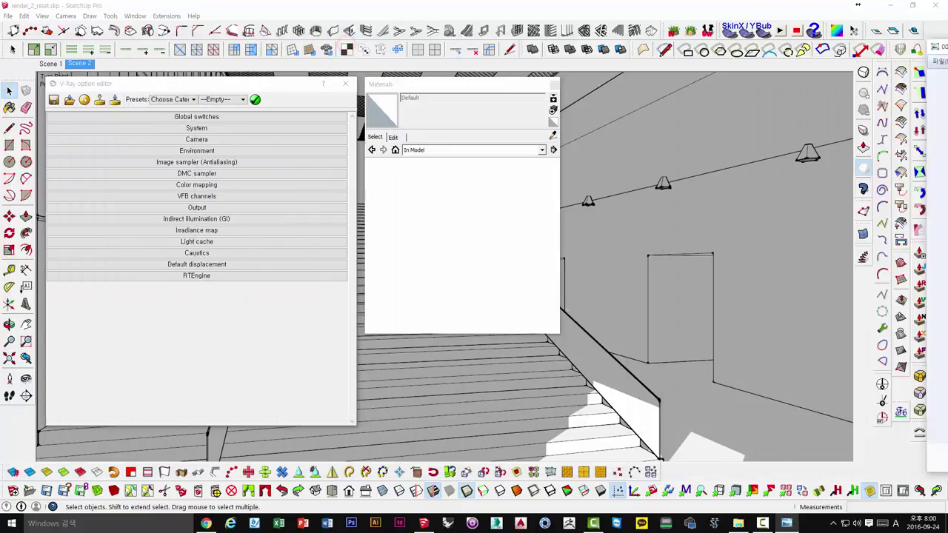
drag(122, 83, 126, 83)
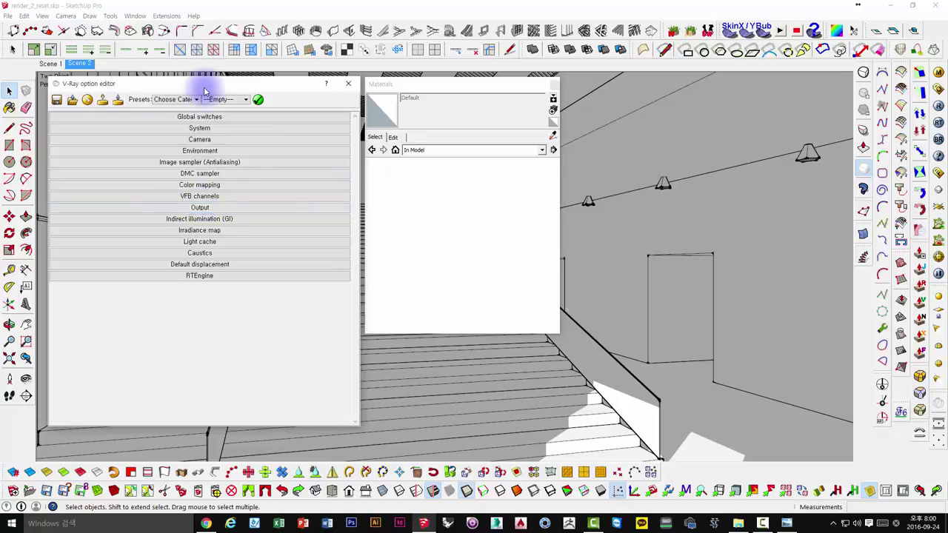
drag(204, 83, 204, 65)
- Lock the image aspect ratio and set the output width to 1000, giving 1000 × 477
click(200, 190)
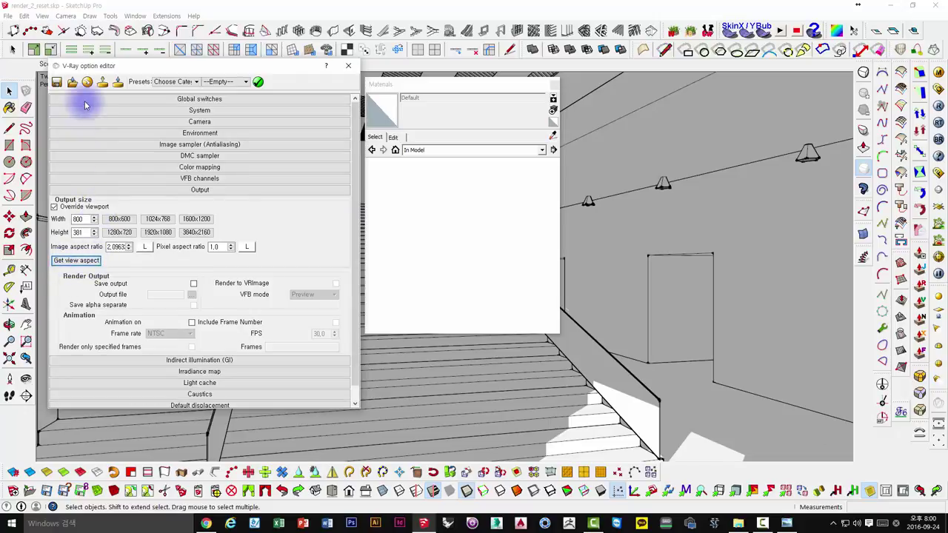
drag(119, 65, 154, 84)
click(428, 88)
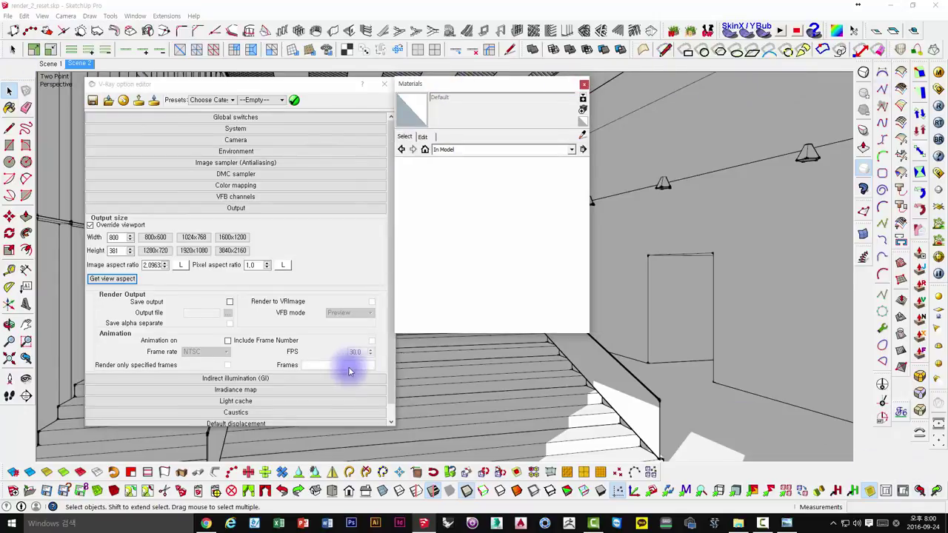
click(180, 264)
text(1)
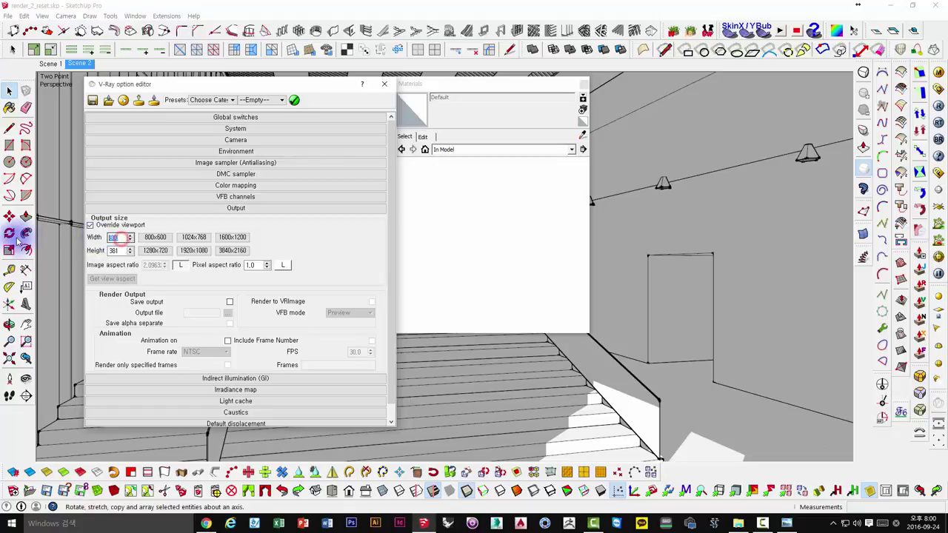
text(00)
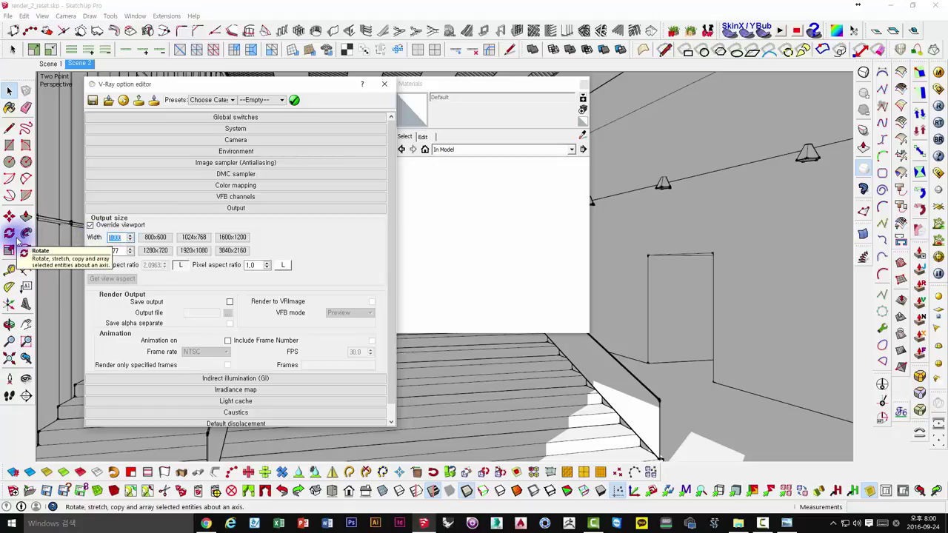
click(123, 237)
text(0)
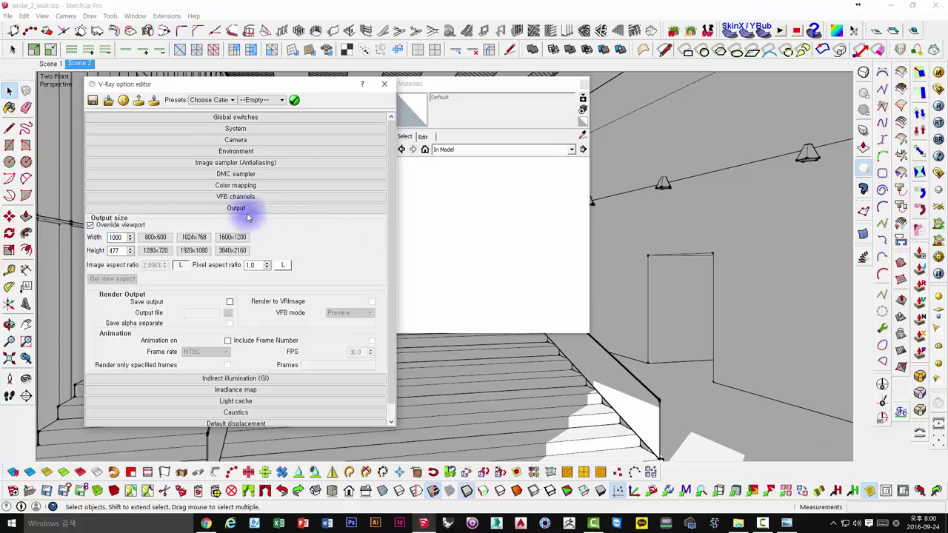
click(222, 211)
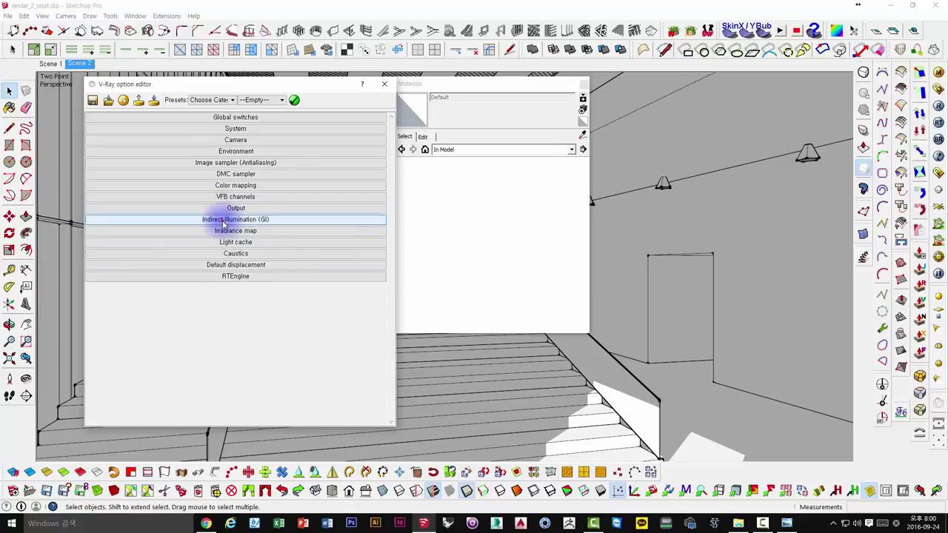
- Turn on ambient occlusion with amount 1.2, subdivs 36 and radius 20
click(221, 220)
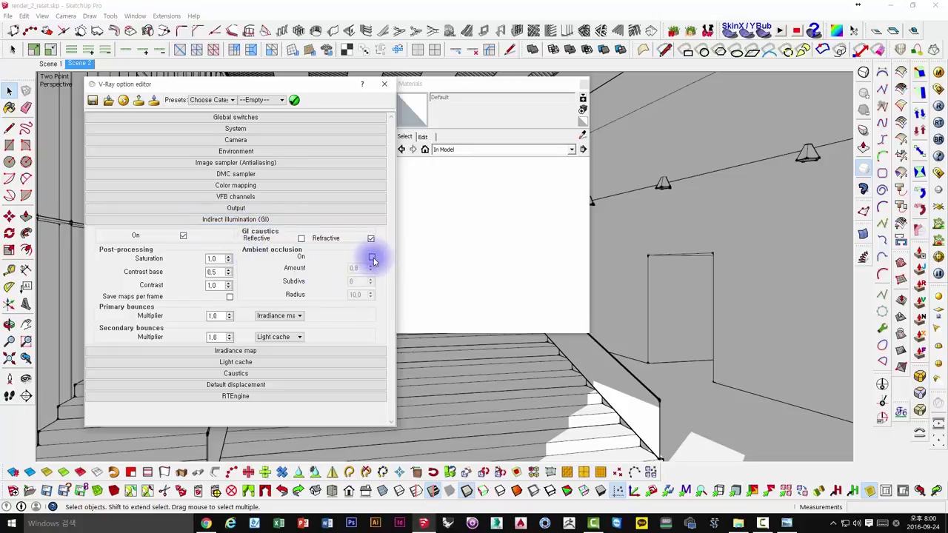
click(372, 259)
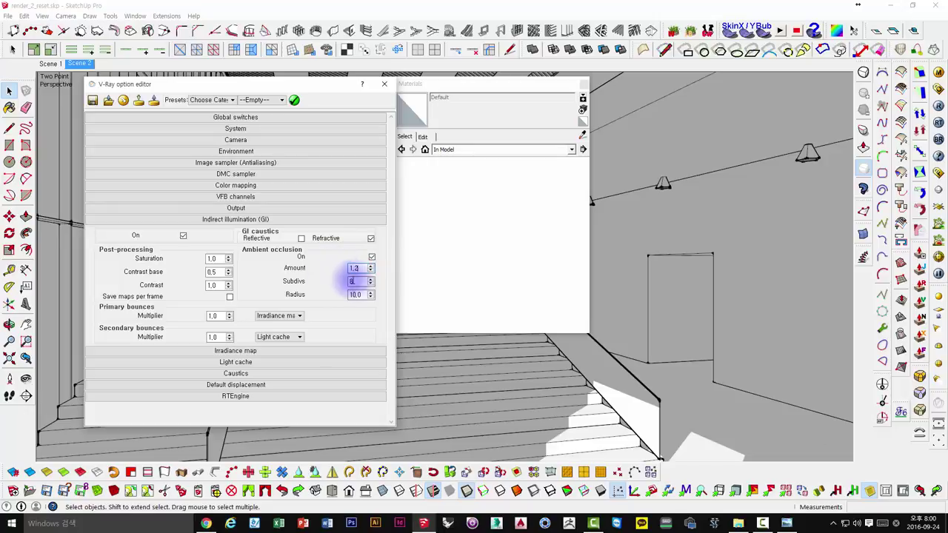
double_click(355, 281)
text(36)
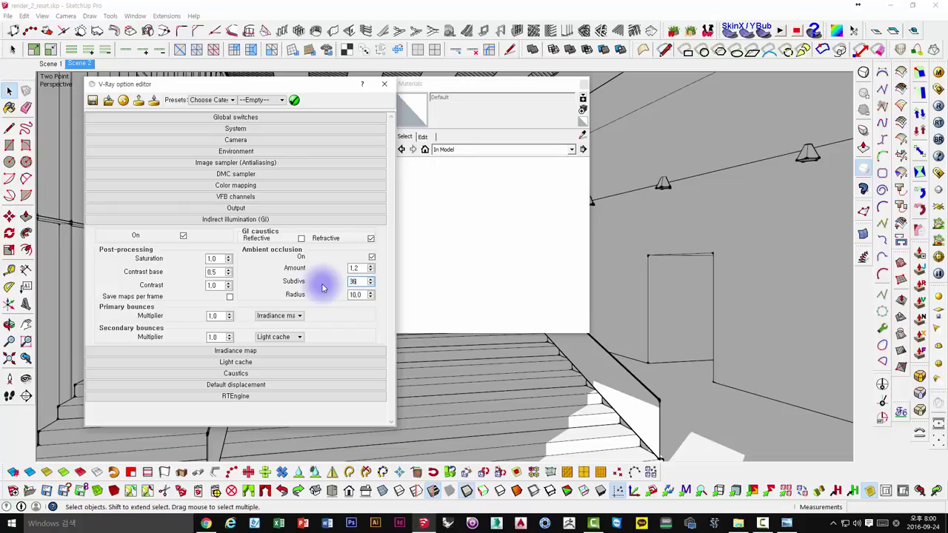
double_click(355, 295)
text(20)
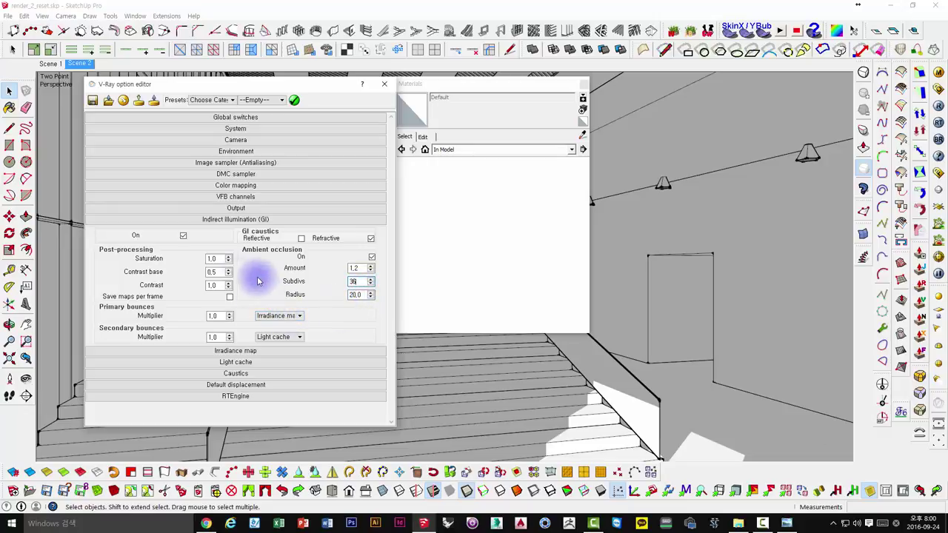
click(145, 276)
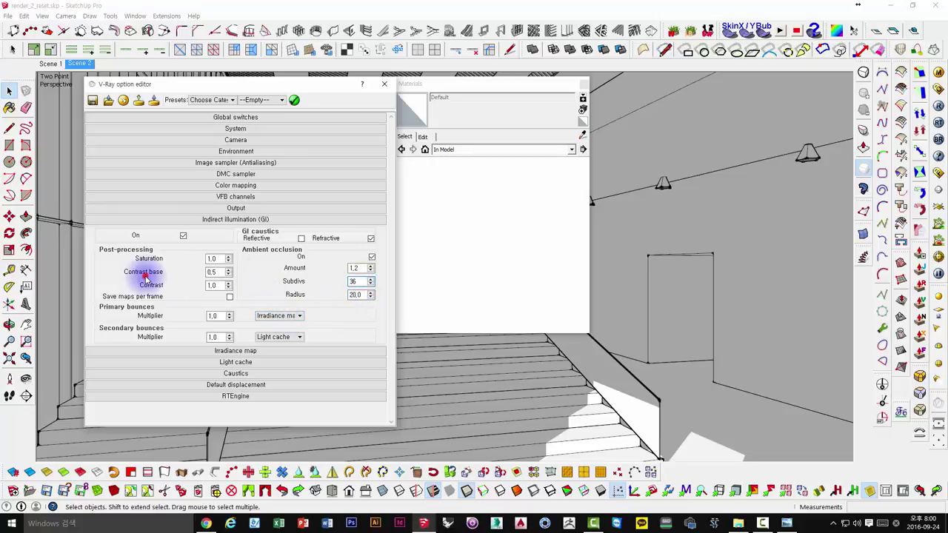
- Review the irradiance map and recheck the ambient occlusion values
click(250, 220)
click(235, 230)
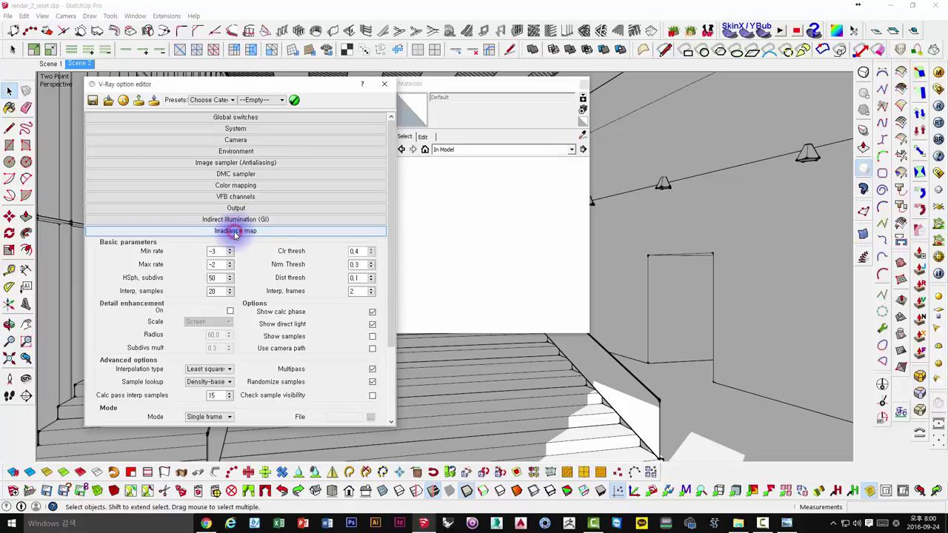
click(241, 220)
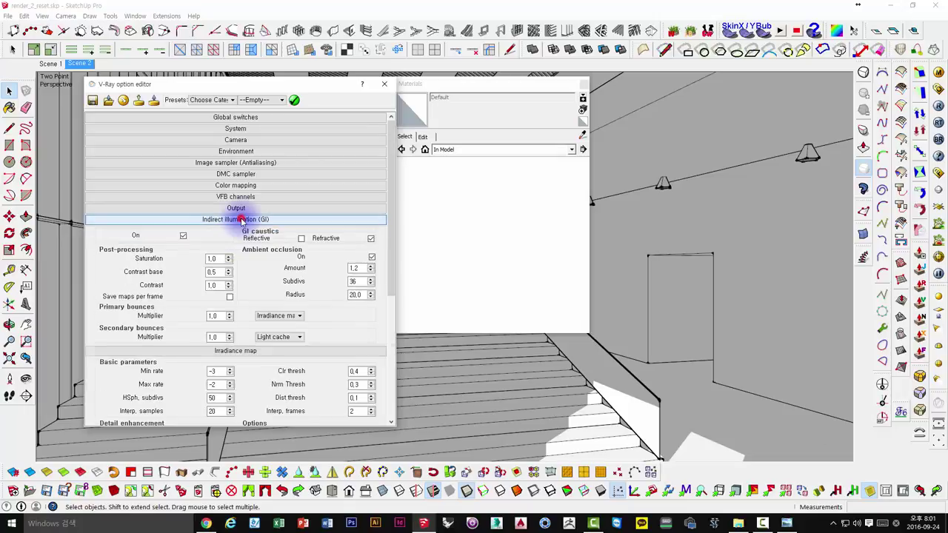
click(360, 281)
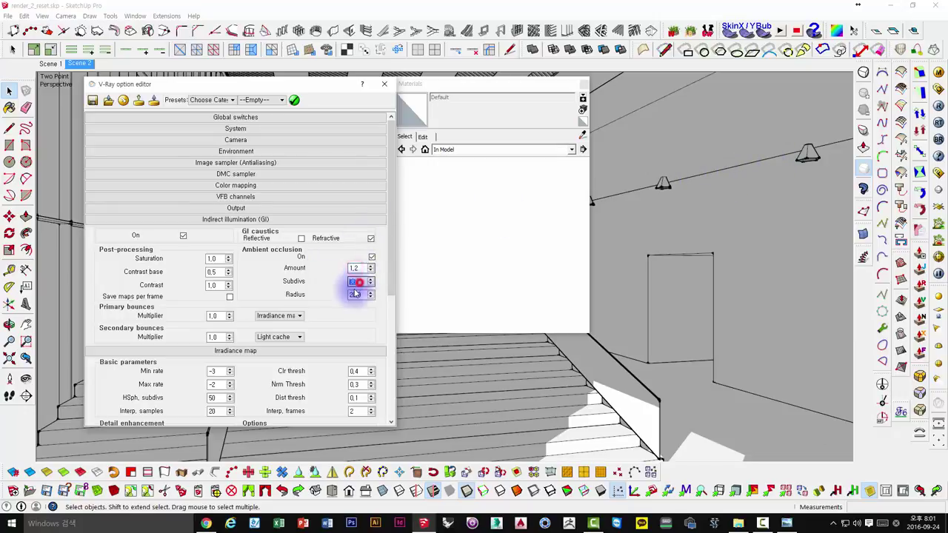
click(273, 280)
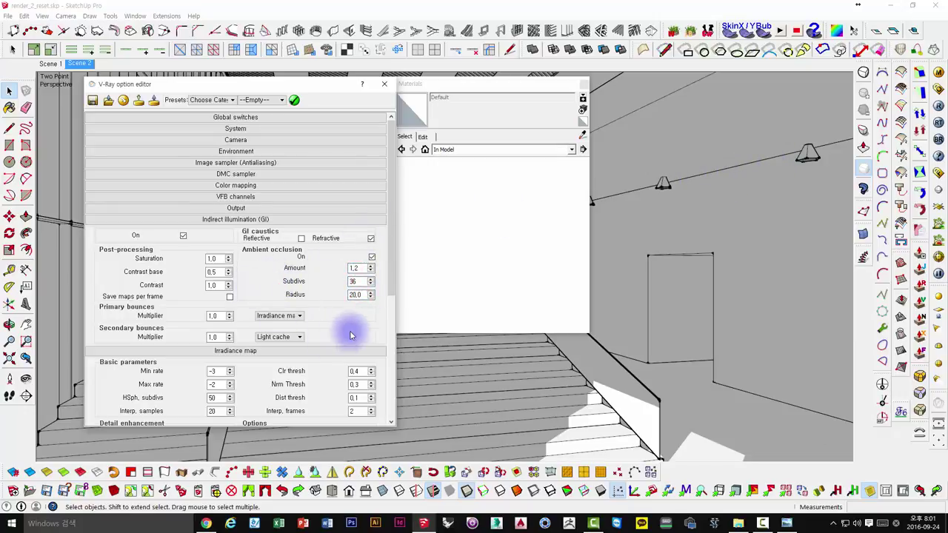
drag(390, 275, 385, 379)
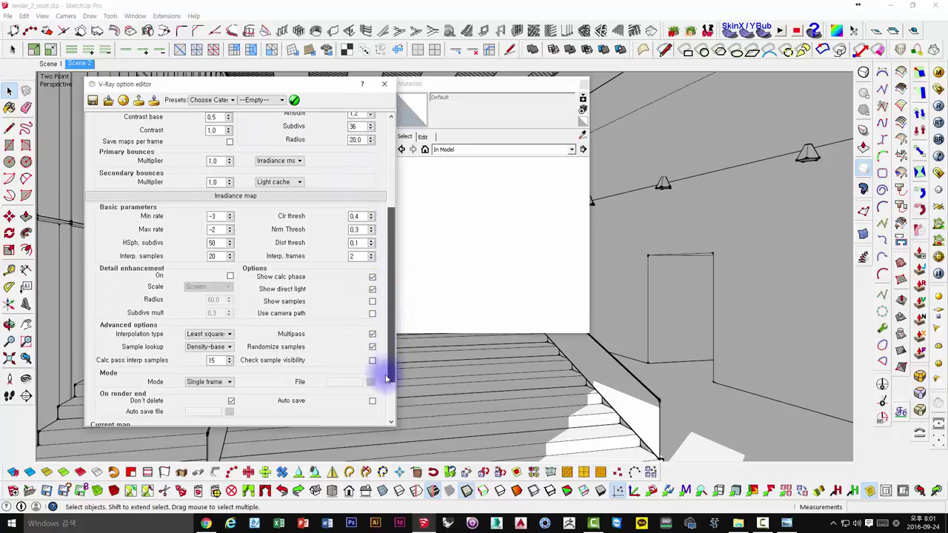
click(250, 197)
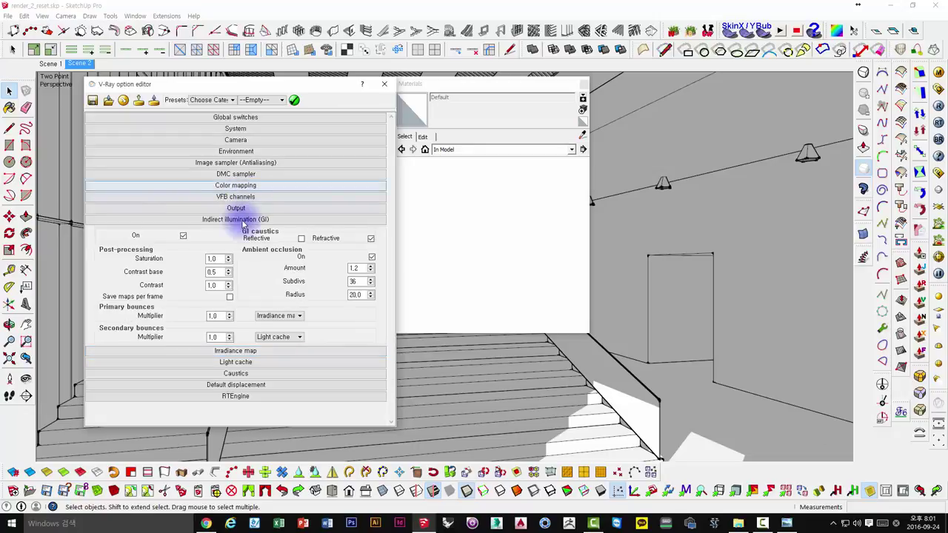
click(242, 213)
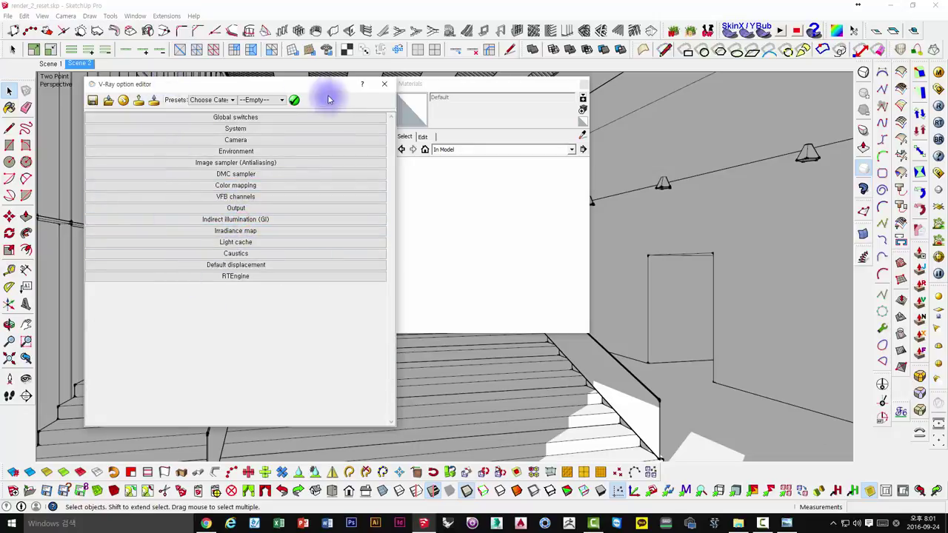
- Double-check the Output and GI sections, then close the V-Ray option editor
drag(195, 90, 158, 94)
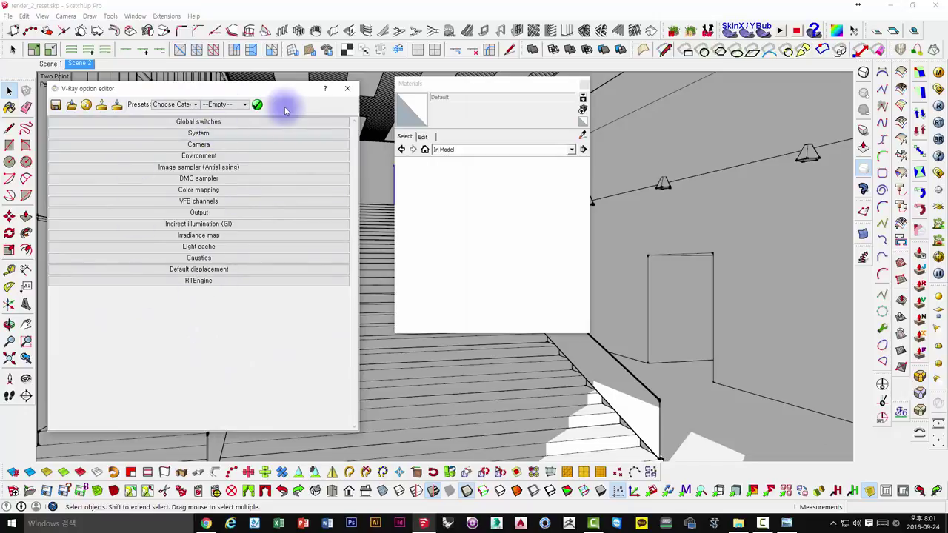
click(201, 213)
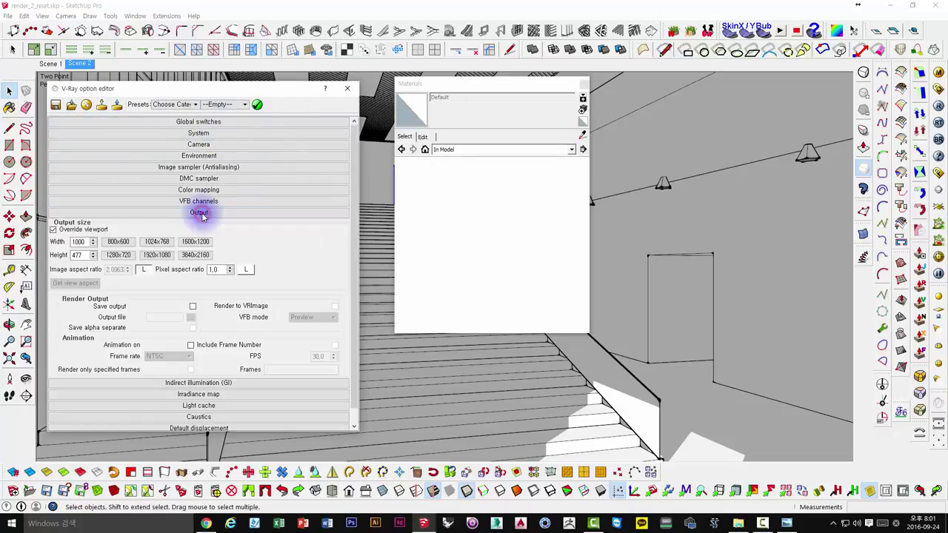
click(202, 214)
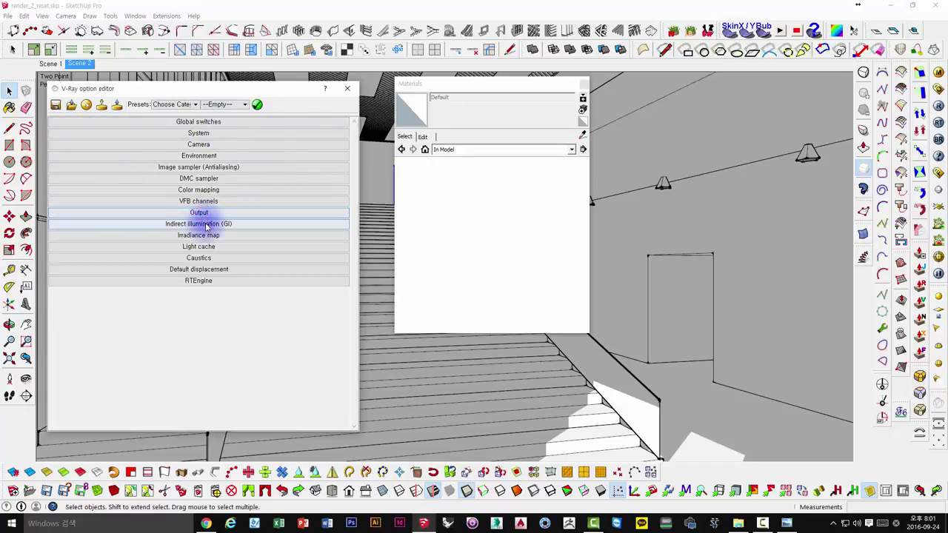
click(209, 224)
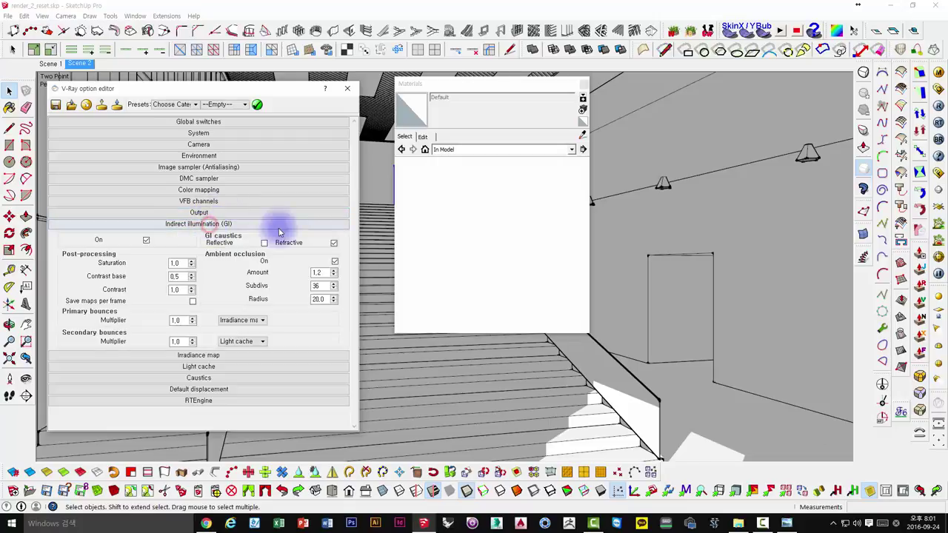
click(211, 223)
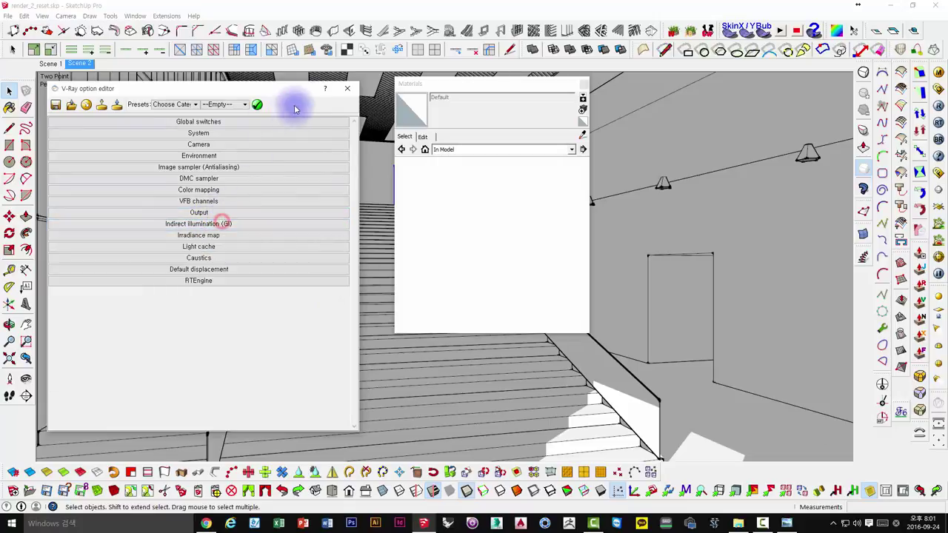
click(351, 90)
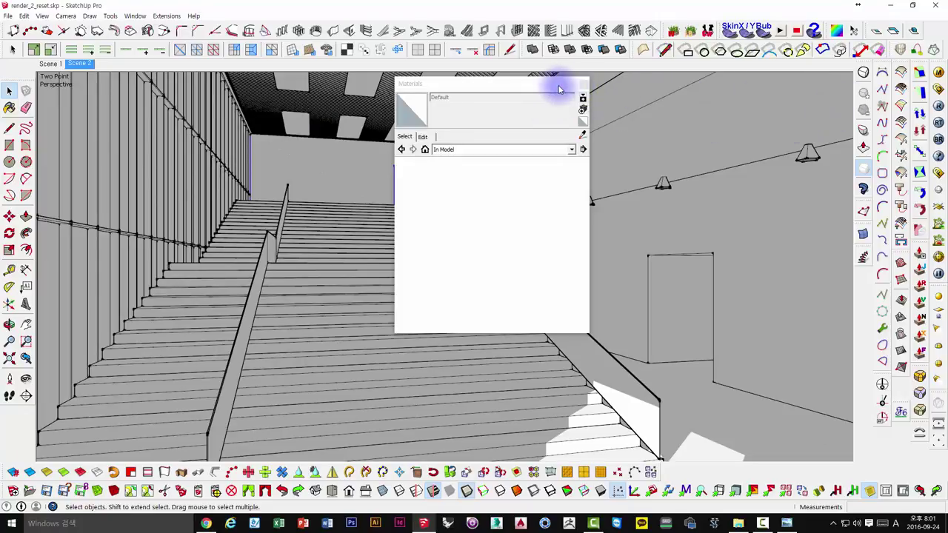
- Close the Materials panel and orbit to view the grid façade wall obliquely
click(584, 87)
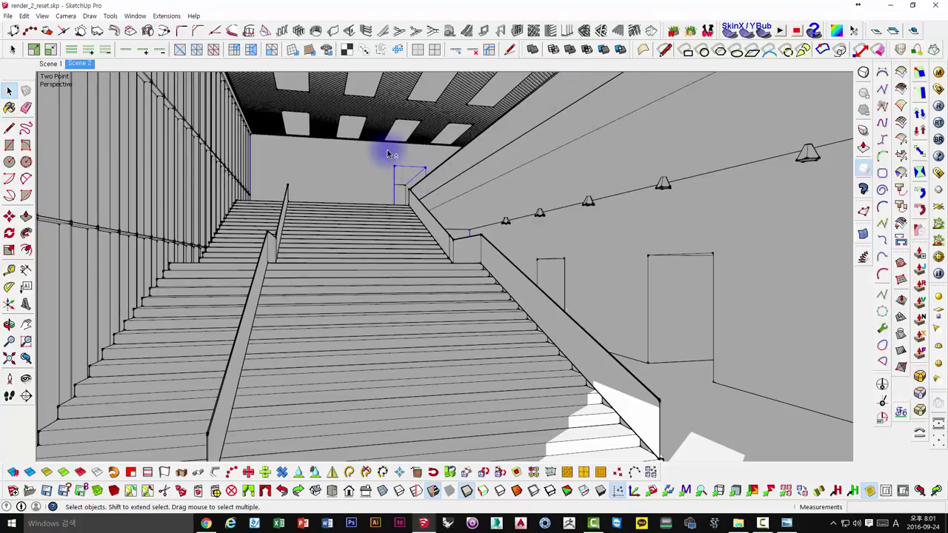
mouse_move(387, 157)
middle_down()
mouse_move(389, 169)
mouse_move(317, 153)
mouse_move(406, 219)
mouse_move(561, 281)
middle_up()
scroll(556, 288, down, 5)
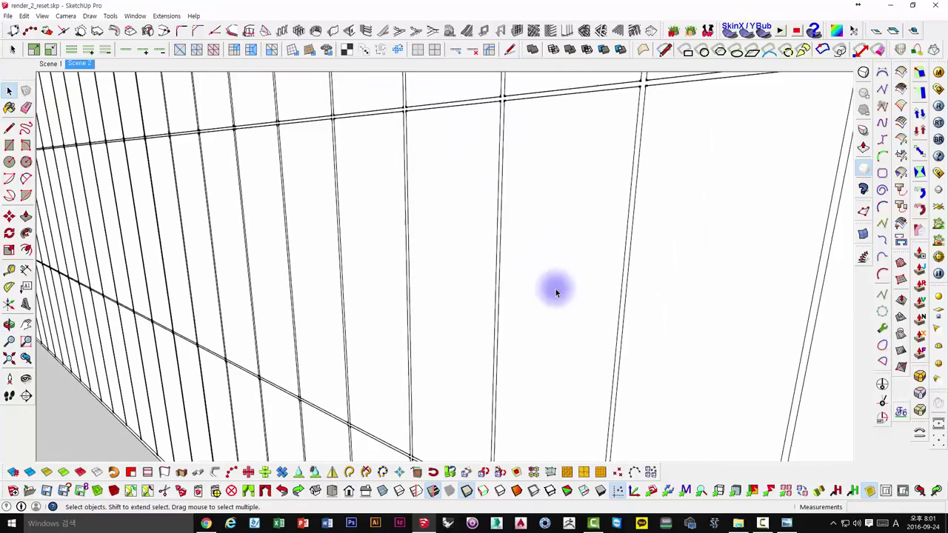
scroll(550, 294, down, 2)
scroll(559, 317, down, 2)
mouse_move(559, 317)
middle_down()
mouse_move(482, 248)
mouse_move(422, 275)
middle_up()
- Open Shadow Settings, move it off the model, and switch to the Scene 2 view
click(135, 15)
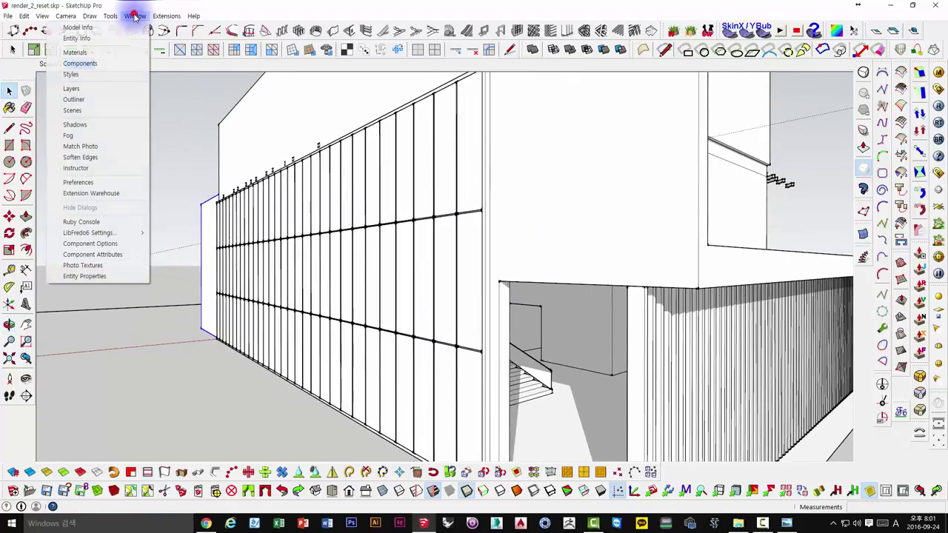
click(74, 123)
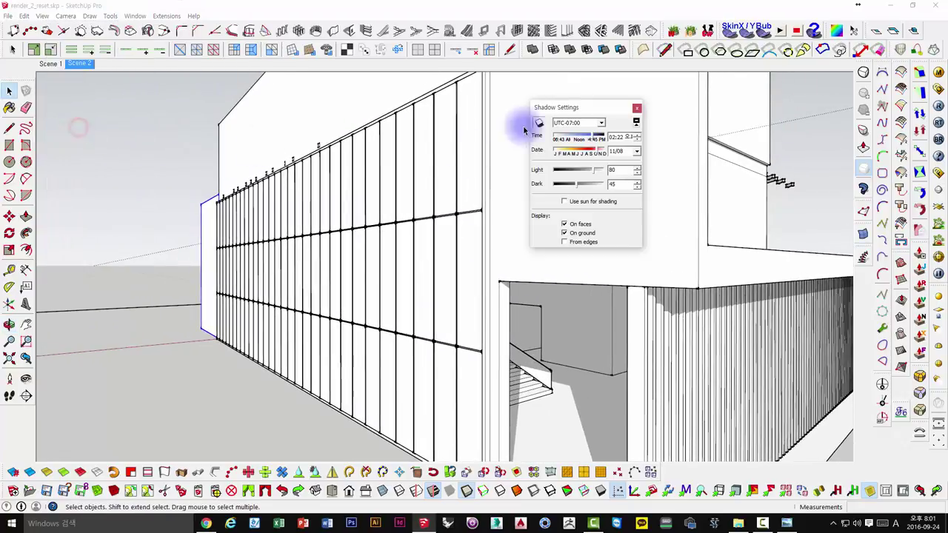
drag(561, 107, 144, 111)
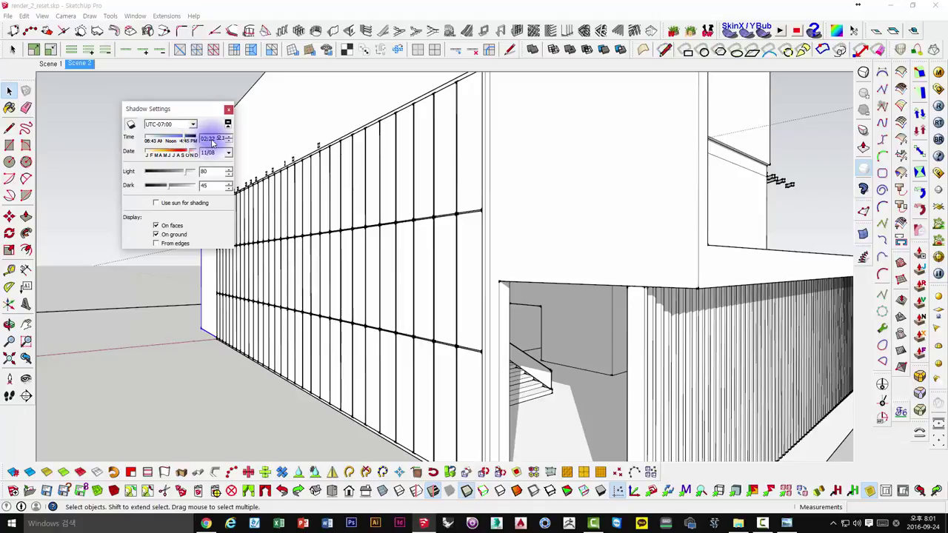
mouse_move(80, 134)
middle_down()
mouse_move(195, 219)
mouse_move(322, 155)
mouse_move(89, 140)
mouse_move(376, 138)
mouse_move(430, 170)
mouse_move(449, 145)
mouse_move(164, 125)
middle_up()
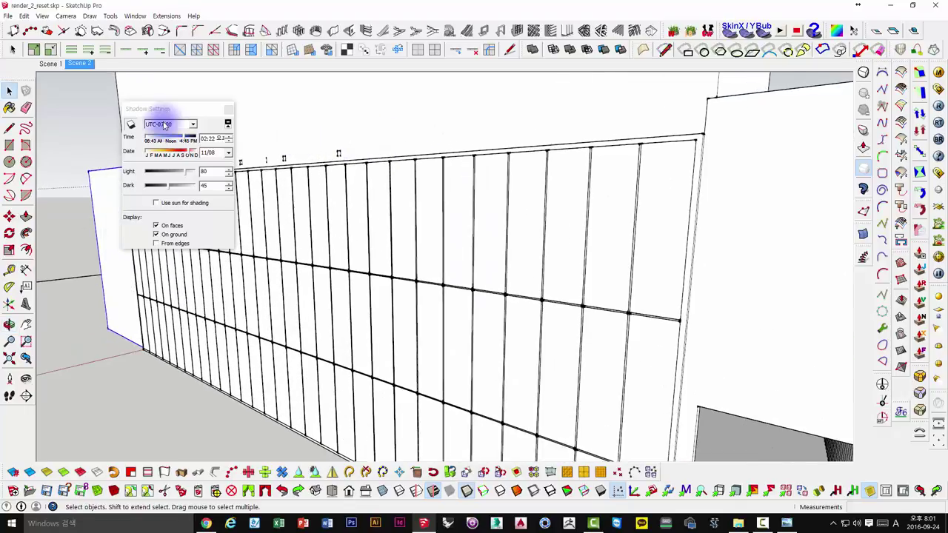
click(78, 64)
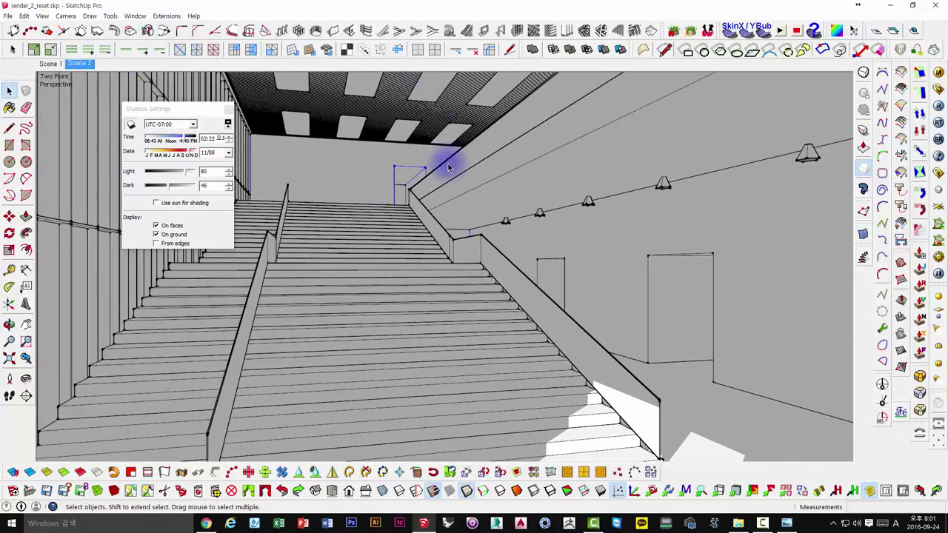
- Orbit up to the ceiling and enter the light-panel component to isolate its rows of panels
mouse_move(380, 138)
middle_down()
mouse_move(392, 239)
mouse_move(392, 345)
mouse_move(381, 366)
middle_up()
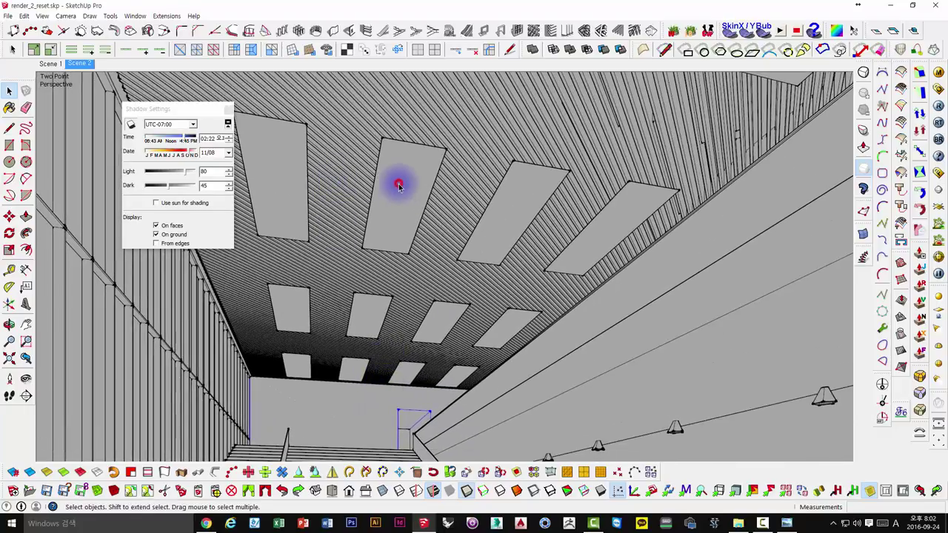
scroll(495, 188, down, 1)
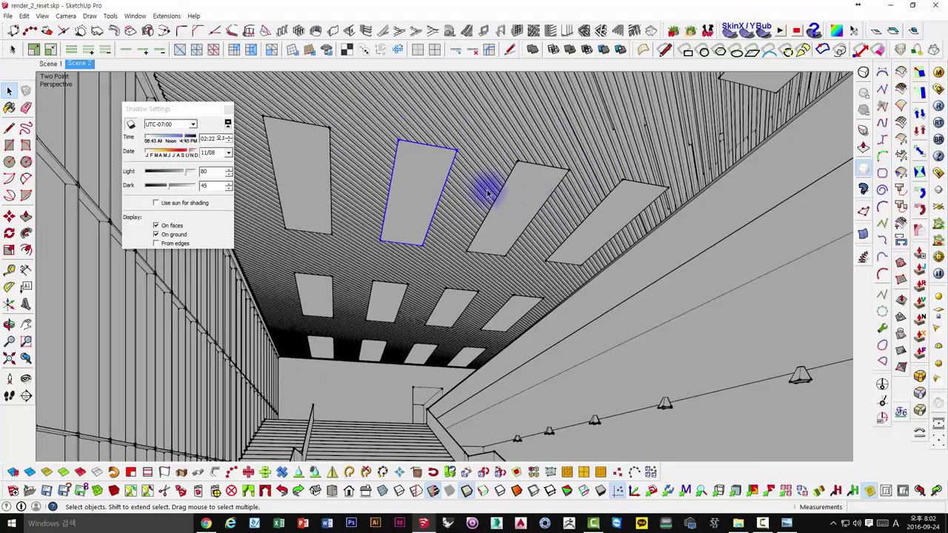
scroll(486, 180, down, 1)
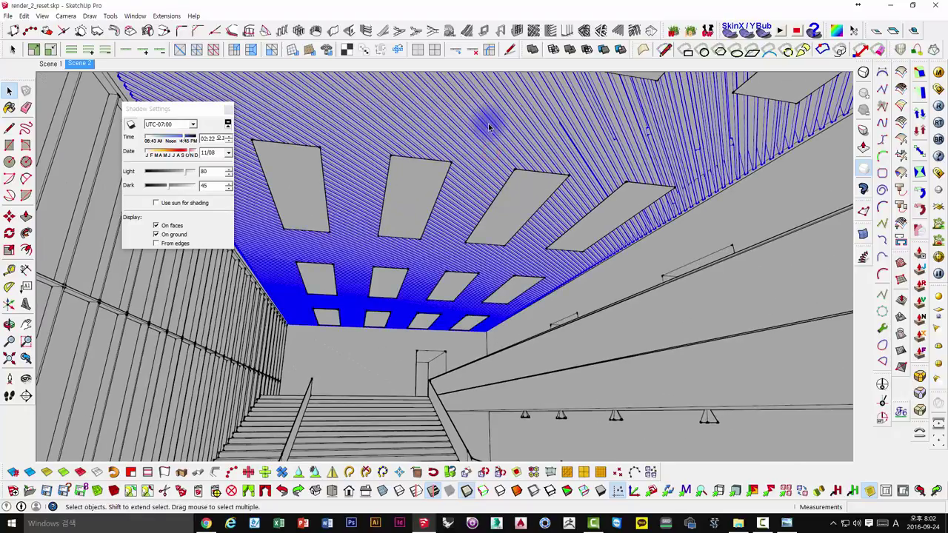
click(398, 198)
mouse_move(397, 197)
middle_down()
mouse_move(442, 165)
mouse_move(461, 170)
mouse_move(381, 269)
mouse_move(516, 250)
mouse_move(343, 225)
mouse_move(745, 247)
mouse_move(648, 265)
mouse_move(774, 277)
mouse_move(725, 265)
mouse_move(518, 258)
middle_up()
click(527, 246)
right_click(525, 233)
mouse_move(570, 481)
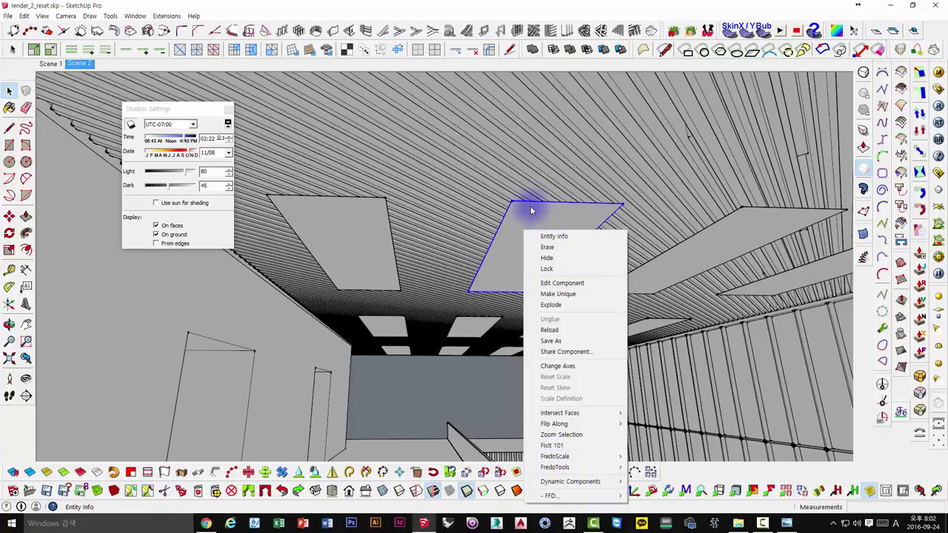
click(529, 207)
mouse_move(546, 250)
middle_down()
mouse_move(501, 239)
mouse_move(493, 204)
mouse_move(504, 372)
mouse_move(491, 314)
mouse_move(499, 371)
mouse_move(469, 271)
mouse_move(451, 269)
middle_up()
double_click(493, 204)
scroll(503, 368, down, 2)
scroll(499, 370, down, 2)
right_click(452, 272)
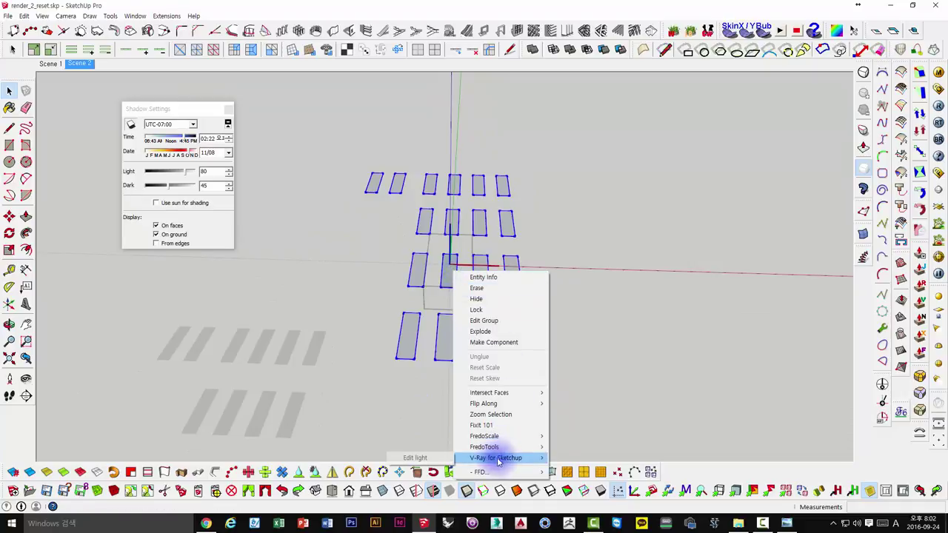
click(441, 459)
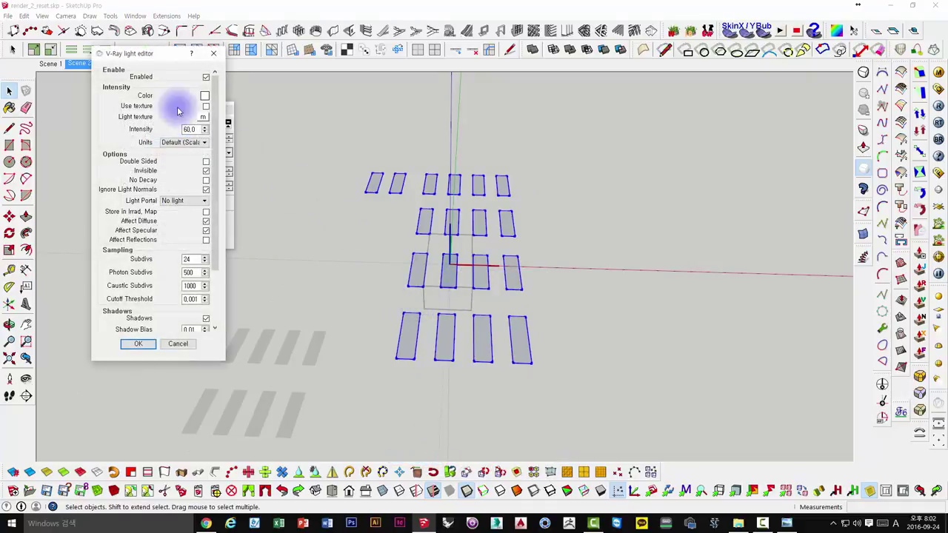
drag(152, 48, 247, 83)
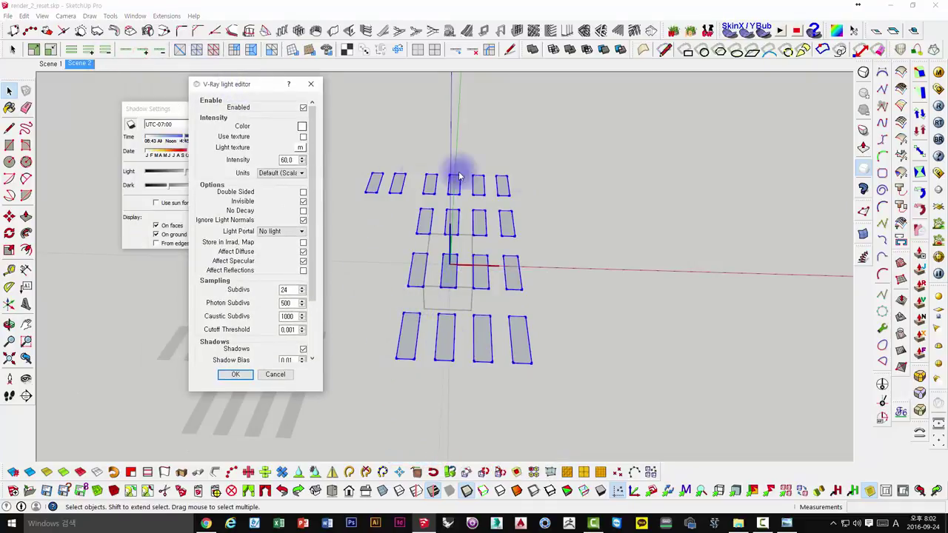
double_click(286, 159)
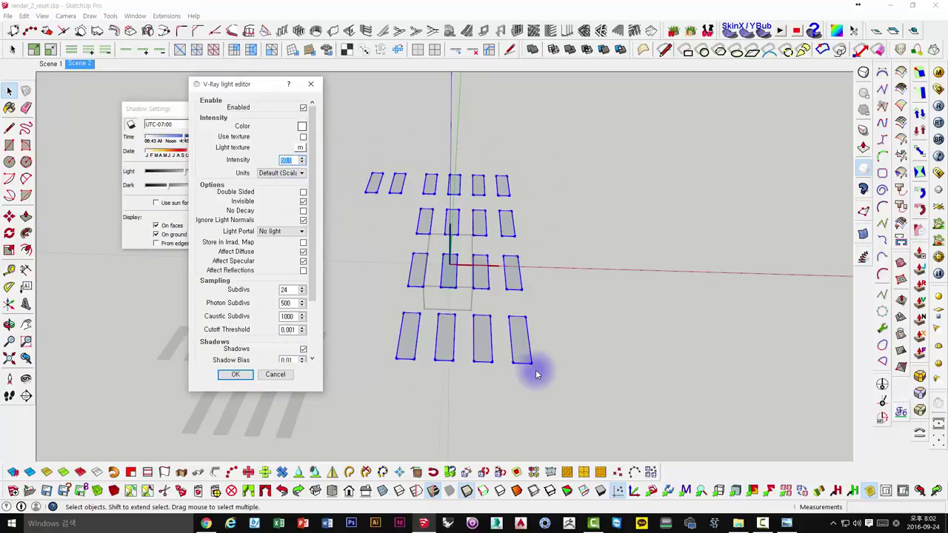
click(311, 84)
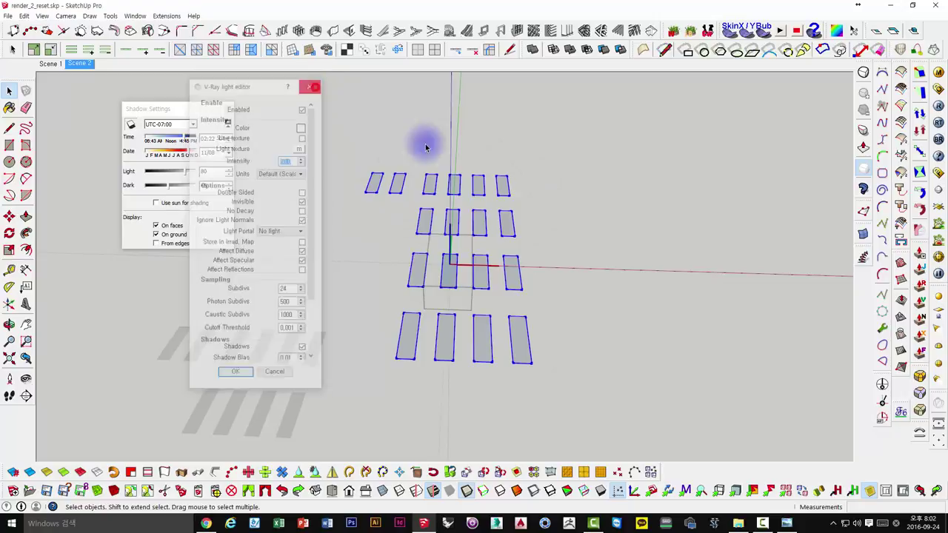
mouse_move(731, 255)
middle_down()
mouse_move(565, 286)
mouse_move(527, 313)
mouse_move(444, 320)
middle_up()
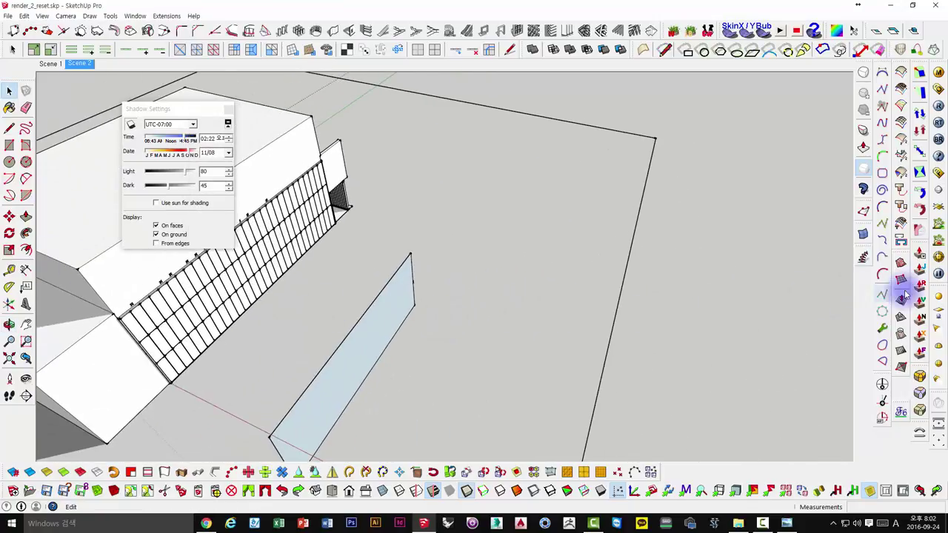
- Draw a small V-Ray rectangle light from two corners on the open area beside the building
mouse_move(822, 312)
middle_down()
mouse_move(631, 255)
mouse_move(585, 254)
middle_up()
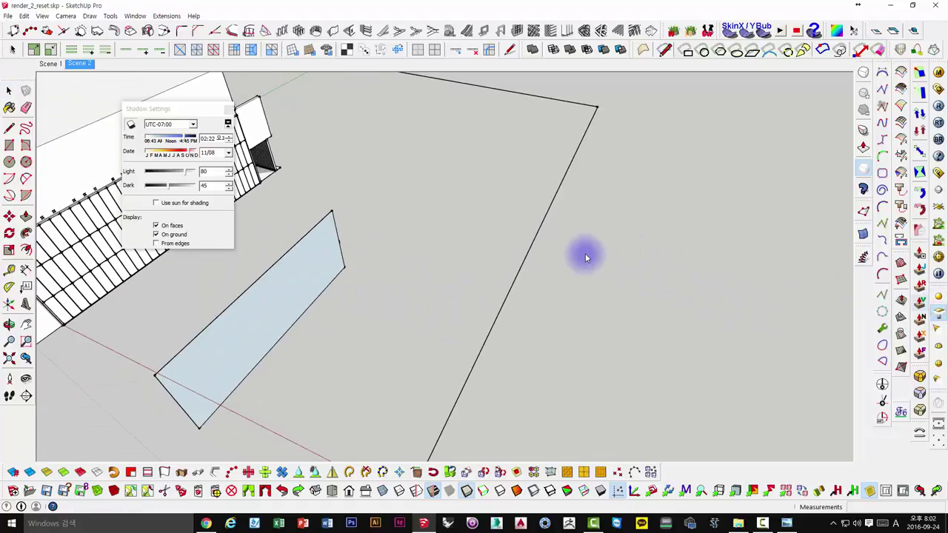
click(585, 255)
click(591, 325)
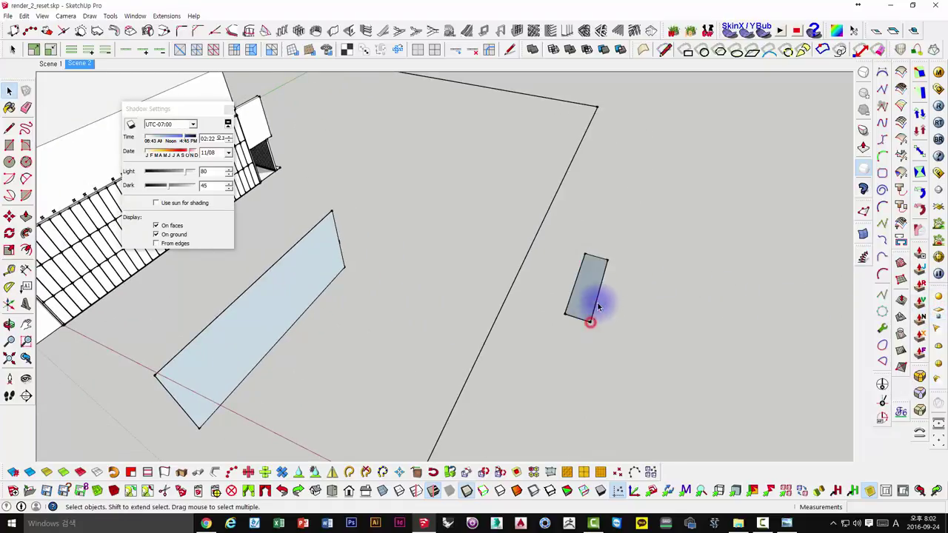
scroll(592, 267, up, 3)
right_click(591, 257)
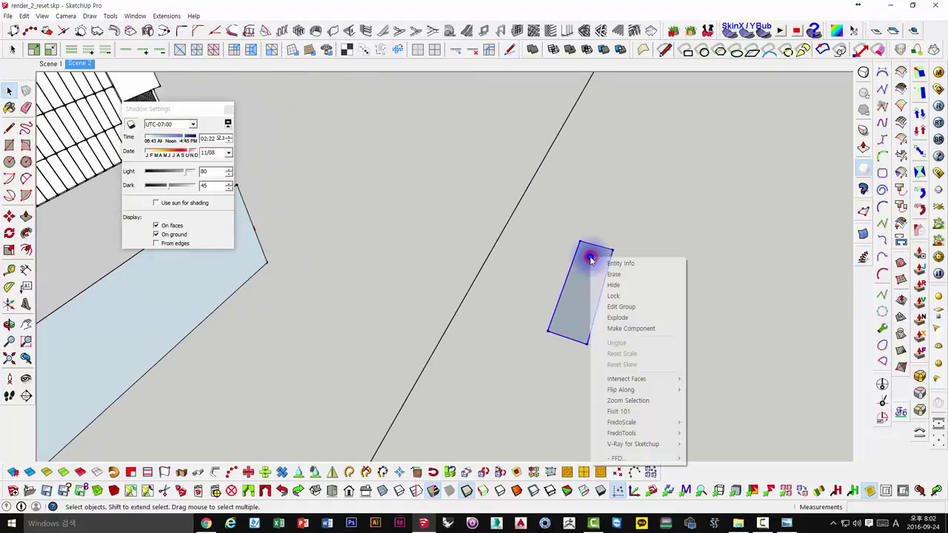
- Make the rectangle light a component and copy it beside the original
click(614, 335)
mouse_move(673, 324)
middle_down()
mouse_move(586, 298)
mouse_move(517, 254)
middle_up()
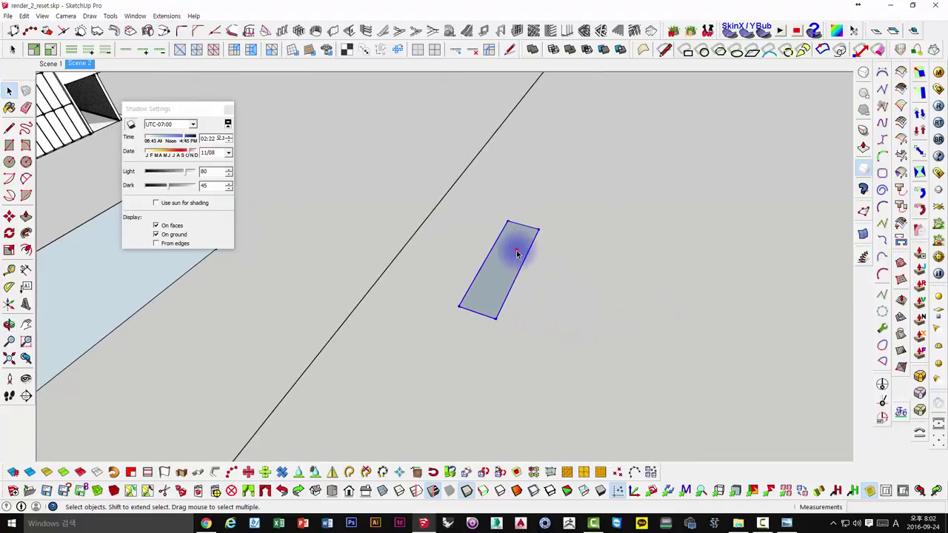
key(m)
key(ctrl)
click(508, 349)
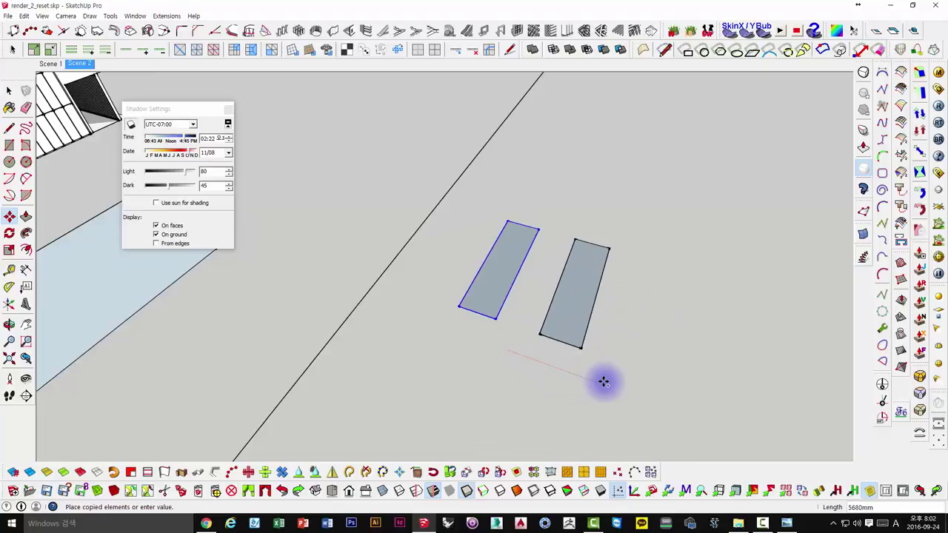
click(617, 386)
key(space)
- Change the right-hand light's V-Ray intensity from 30.0 and confirm
double_click(601, 261)
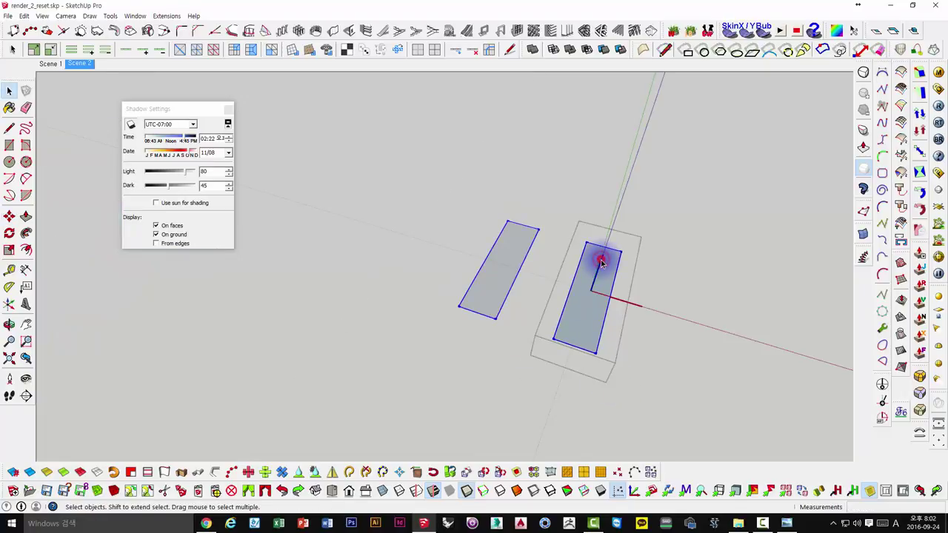
right_click(601, 261)
click(506, 253)
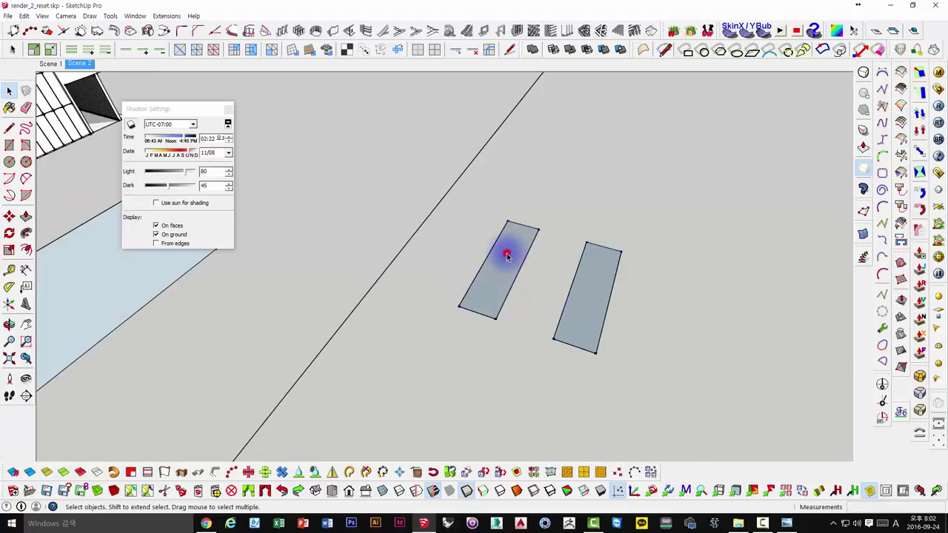
double_click(601, 270)
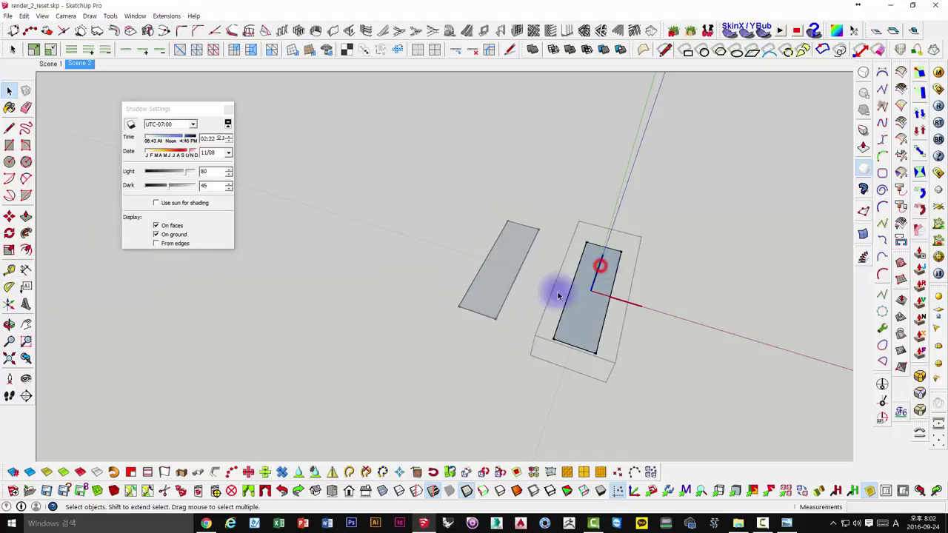
right_click(599, 257)
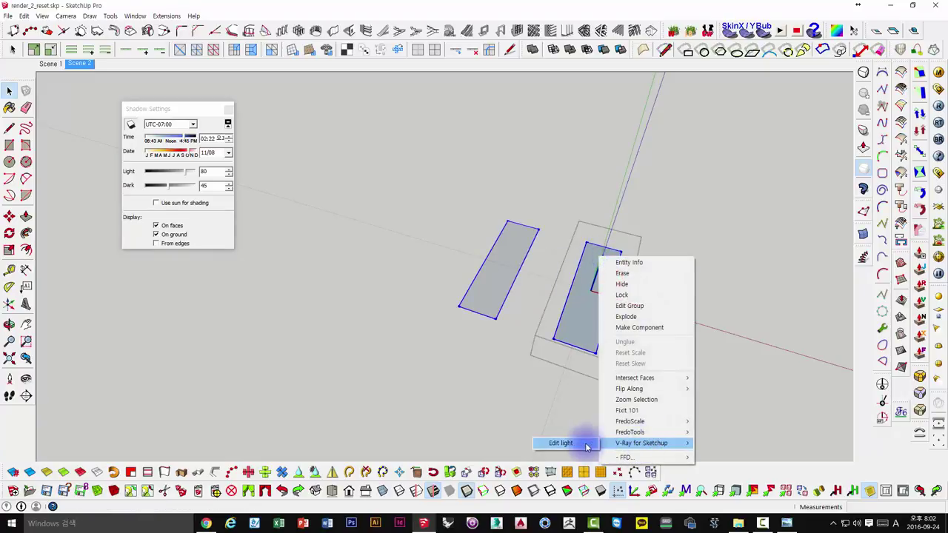
click(575, 442)
drag(290, 161, 237, 160)
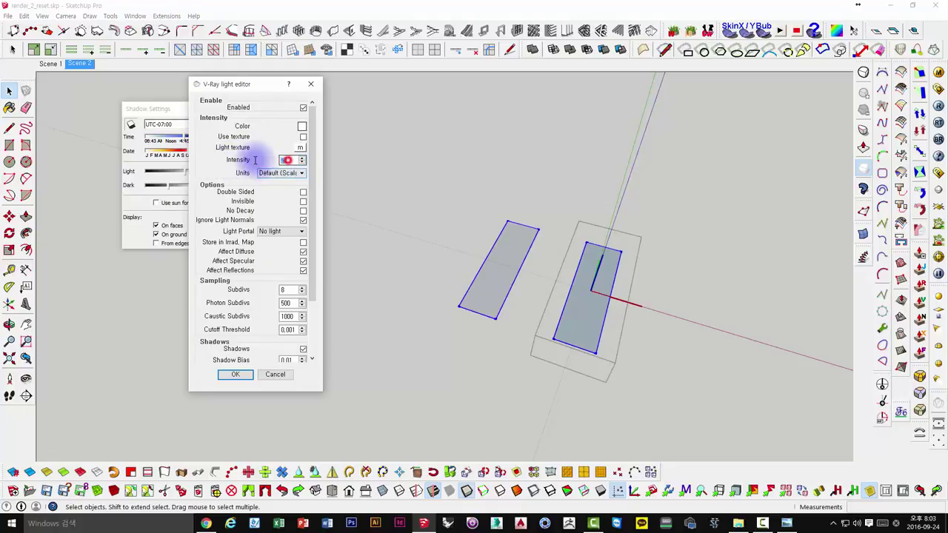
click(236, 375)
- Set the left-hand light's V-Ray intensity to 23.0 and close the light editor
middle_drag(518, 254, 514, 254)
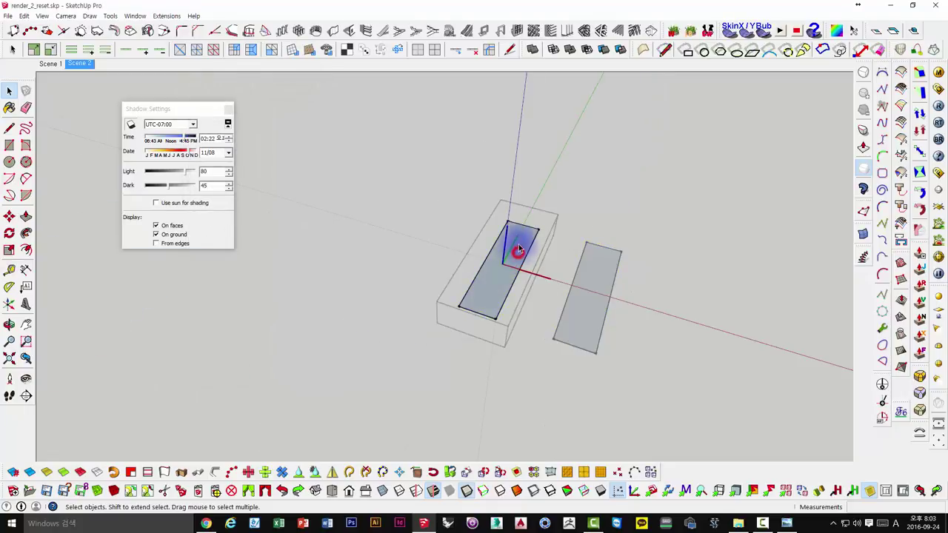
right_click(519, 241)
click(504, 427)
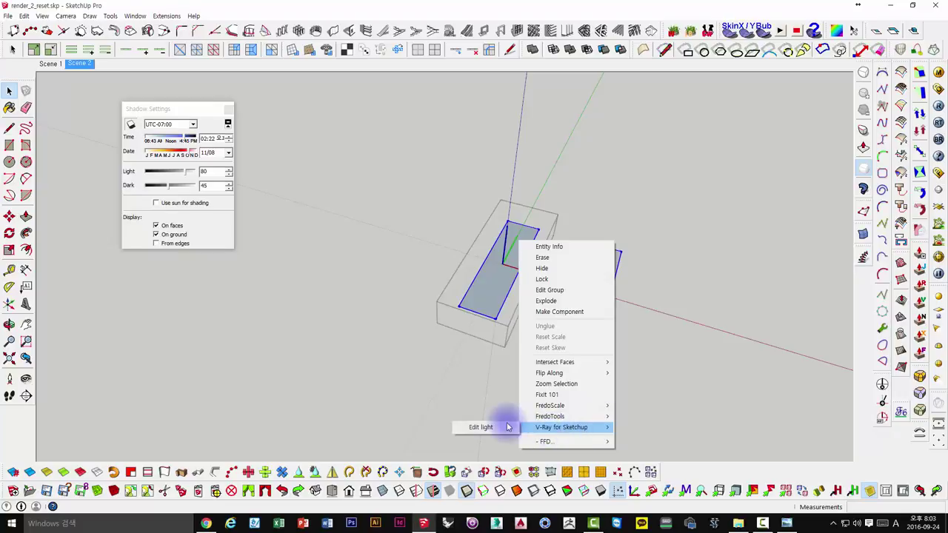
double_click(502, 294)
right_click(502, 286)
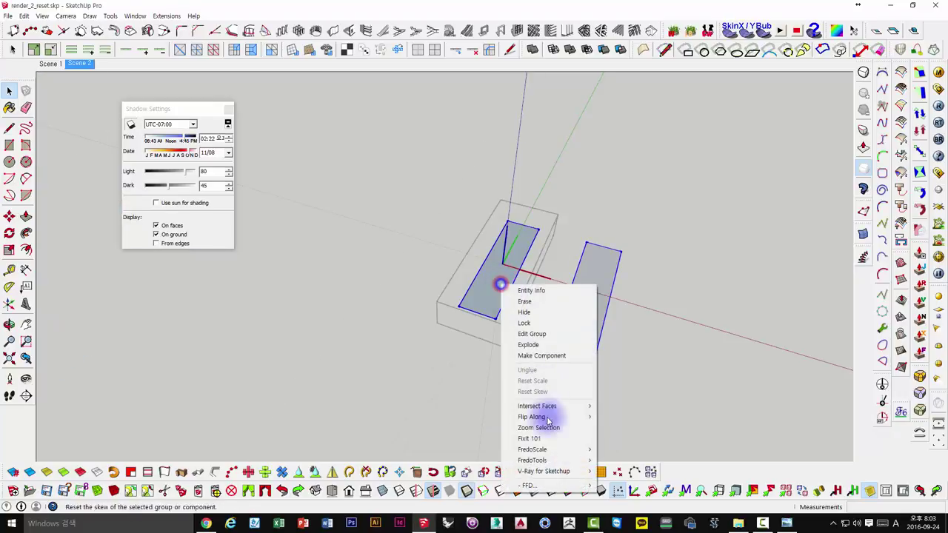
click(463, 471)
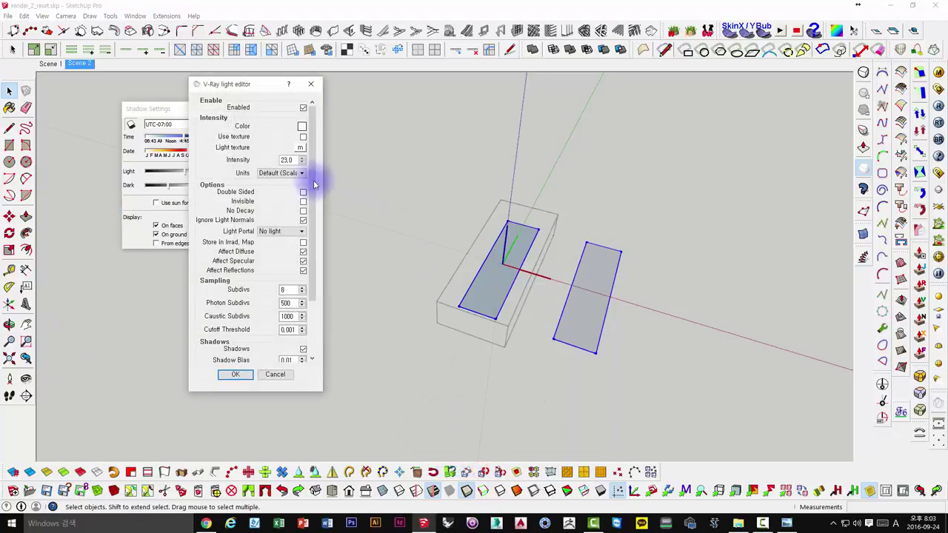
double_click(287, 160)
click(310, 84)
click(533, 163)
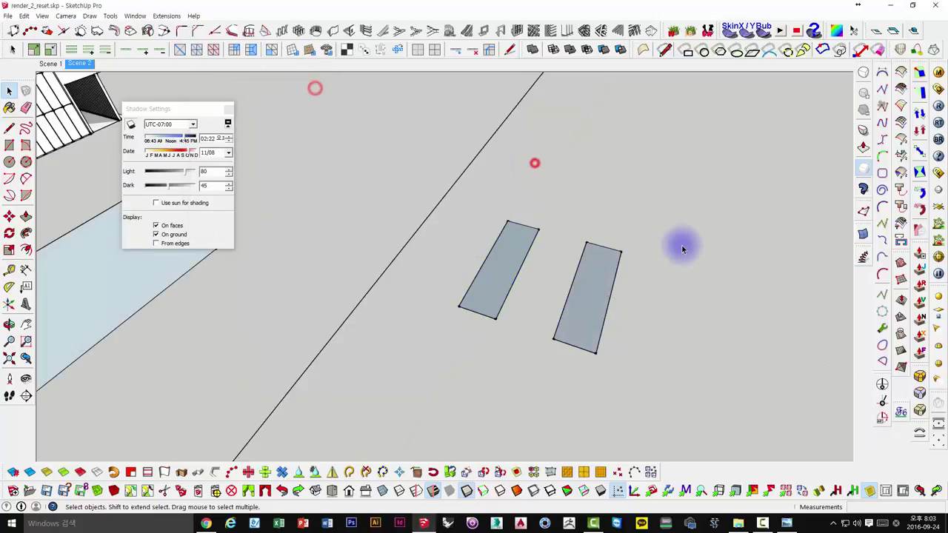
- Delete the two rectangle lights, then change the ceiling panel light's Sampling Subdivs and apply
drag(681, 213, 480, 379)
key(Delete)
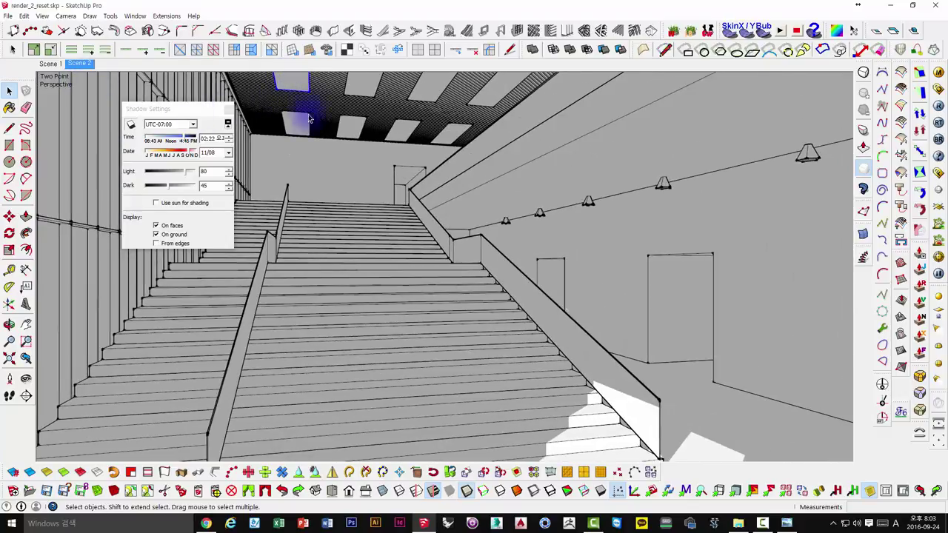
double_click(296, 123)
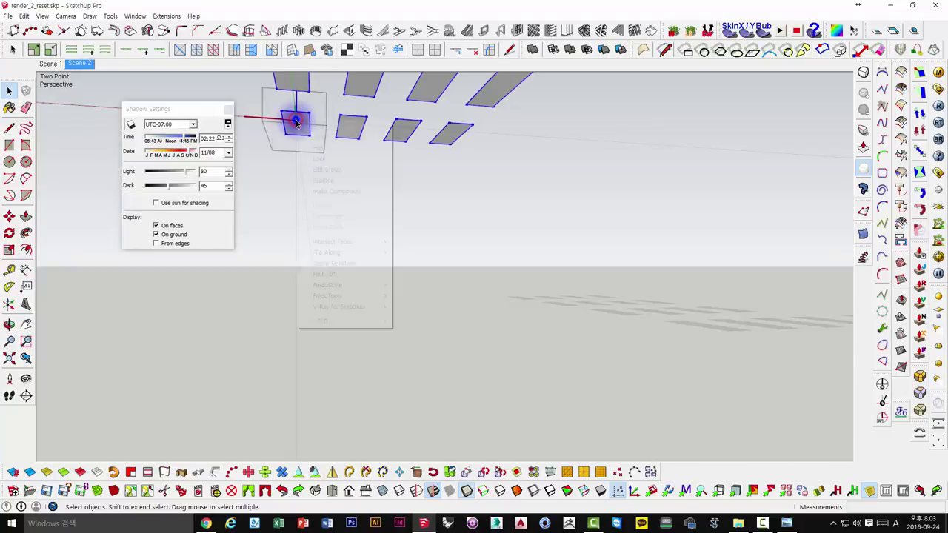
mouse_move(339, 307)
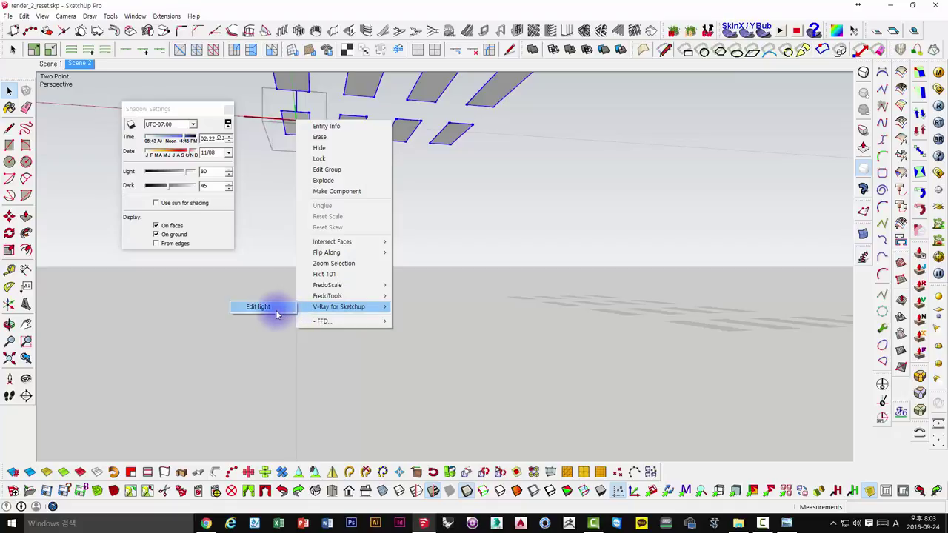
click(275, 309)
drag(249, 89, 458, 106)
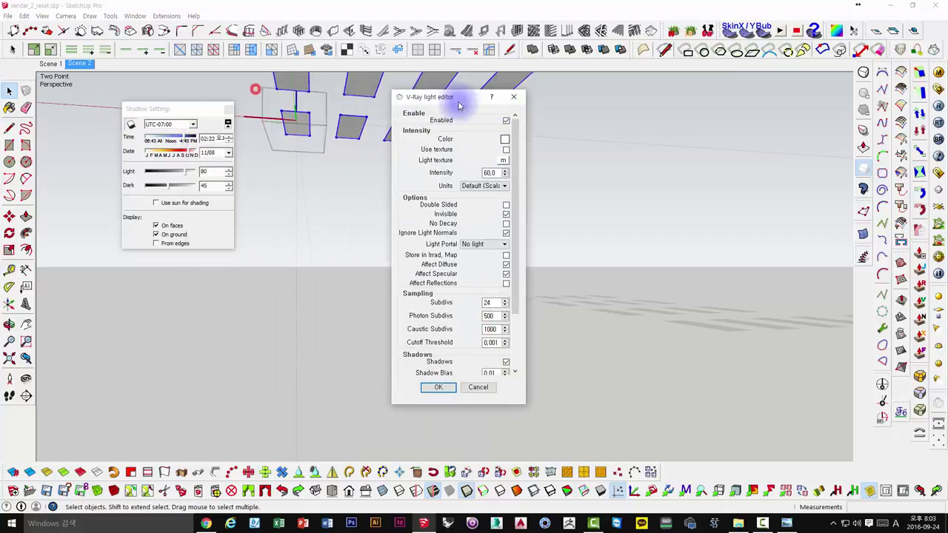
click(498, 175)
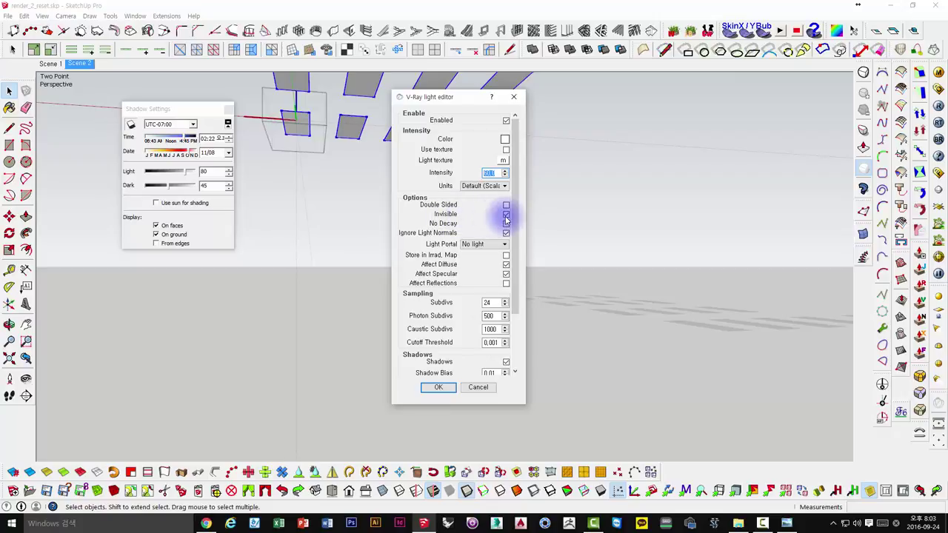
scroll(515, 223, down, 1)
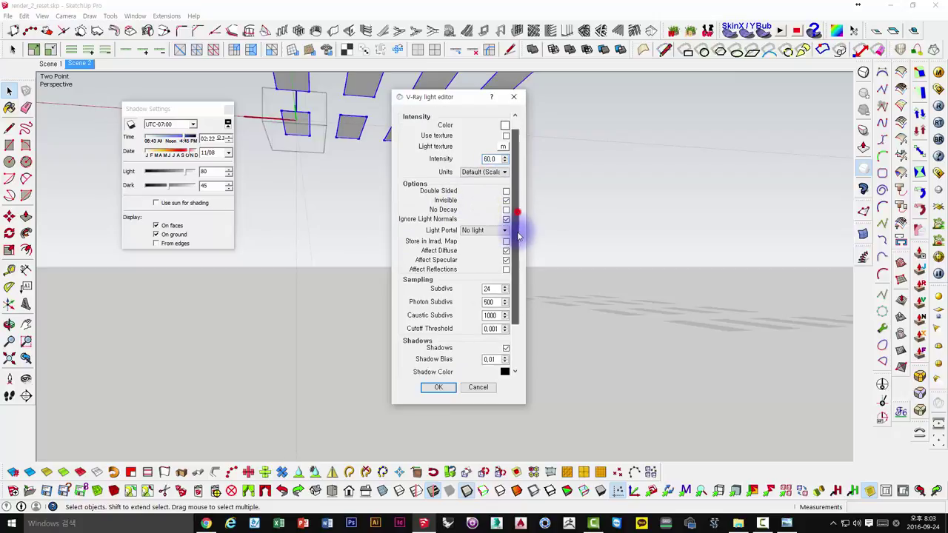
scroll(511, 244, down, 2)
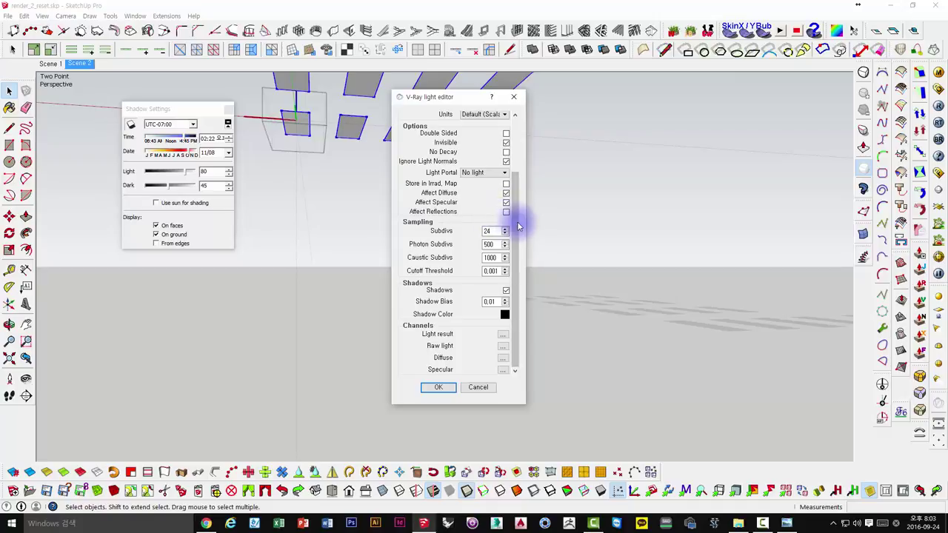
double_click(487, 231)
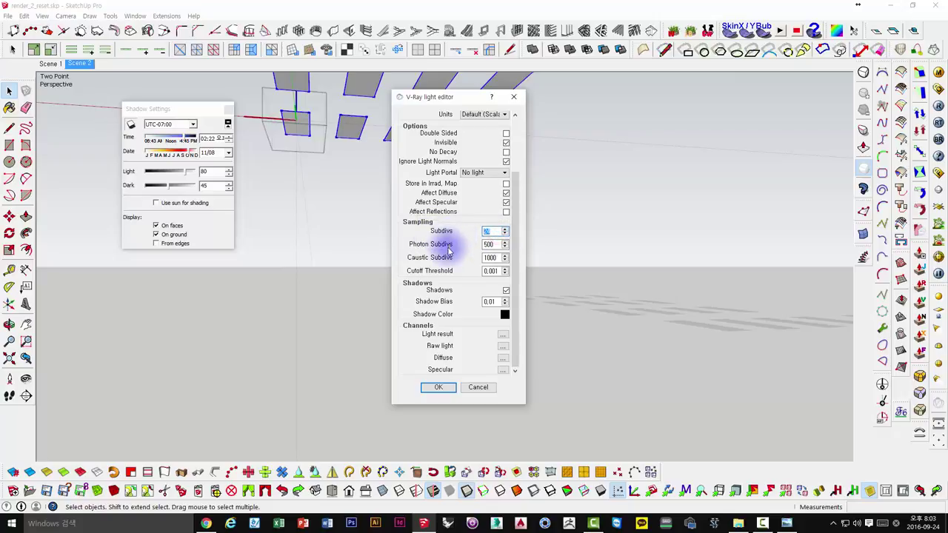
click(439, 387)
click(579, 178)
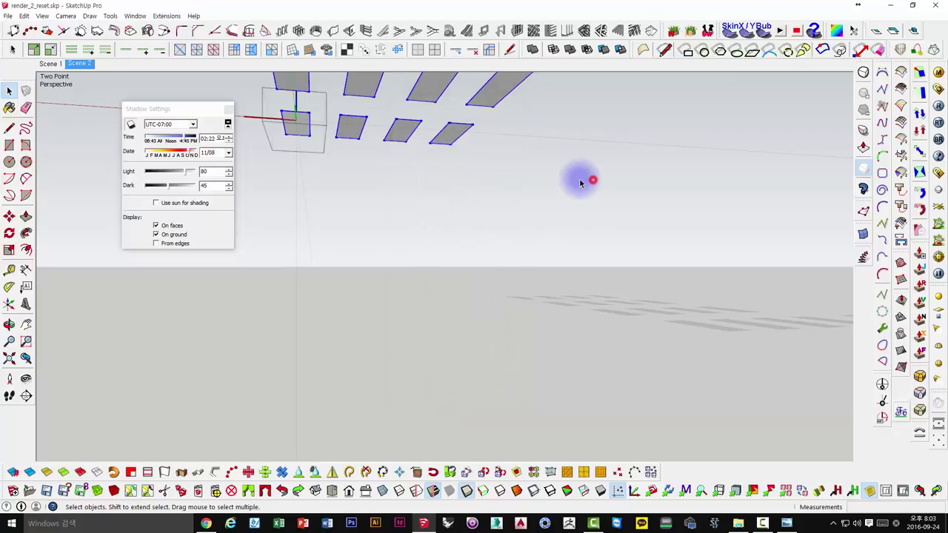
- Move the shadow panel aside, select the right-wall lamp fixture and zoom in on it
drag(231, 111, 353, 169)
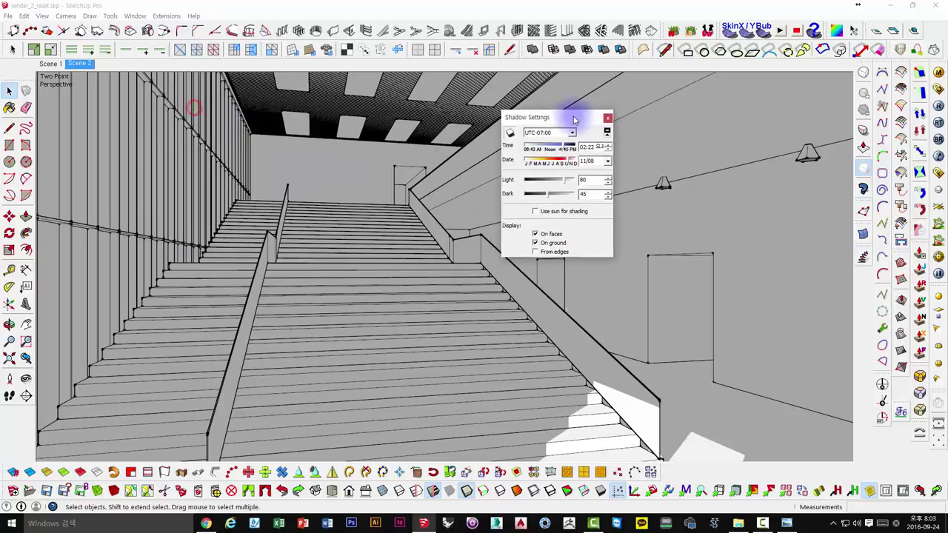
click(584, 204)
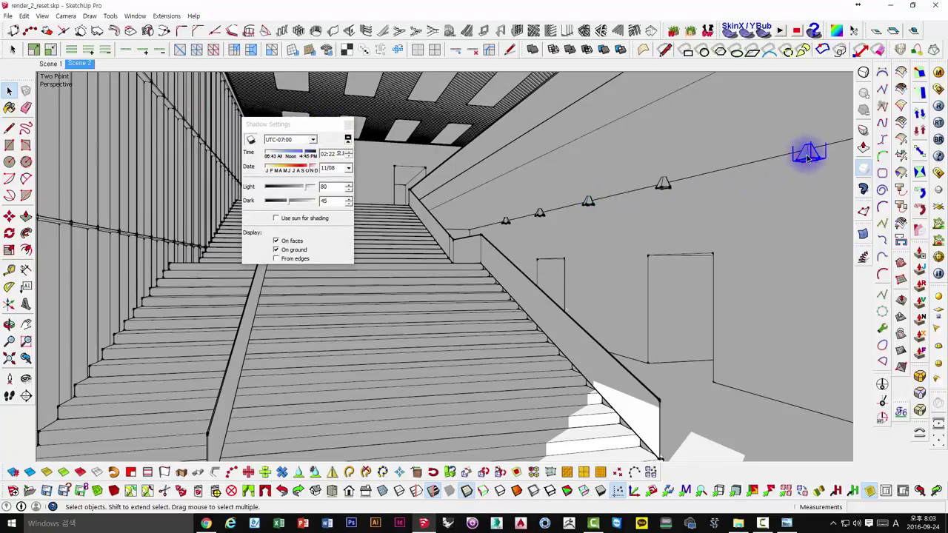
scroll(813, 153, up, 2)
scroll(809, 154, up, 1)
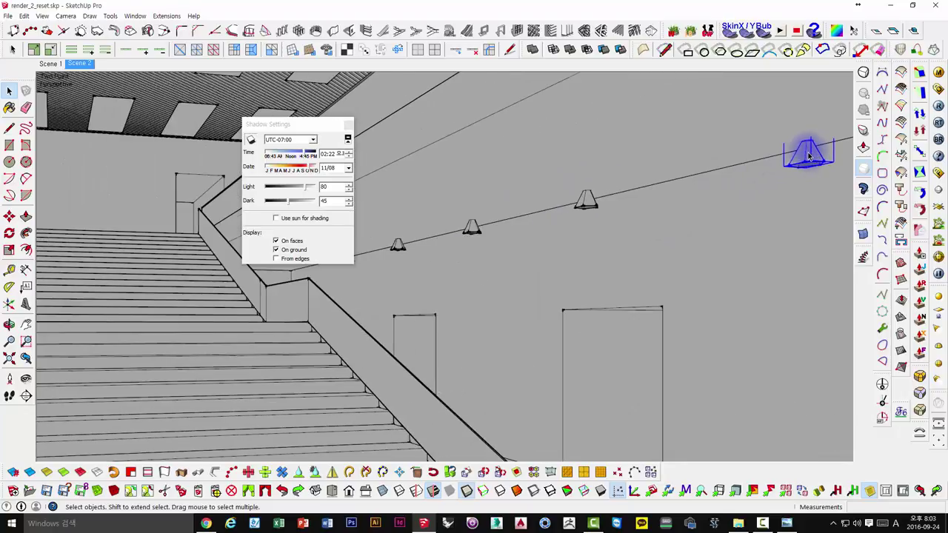
scroll(807, 153, up, 1)
mouse_move(804, 152)
middle_down()
mouse_move(682, 163)
mouse_move(666, 152)
mouse_move(681, 153)
middle_up()
scroll(685, 148, up, 2)
scroll(685, 148, up, 2)
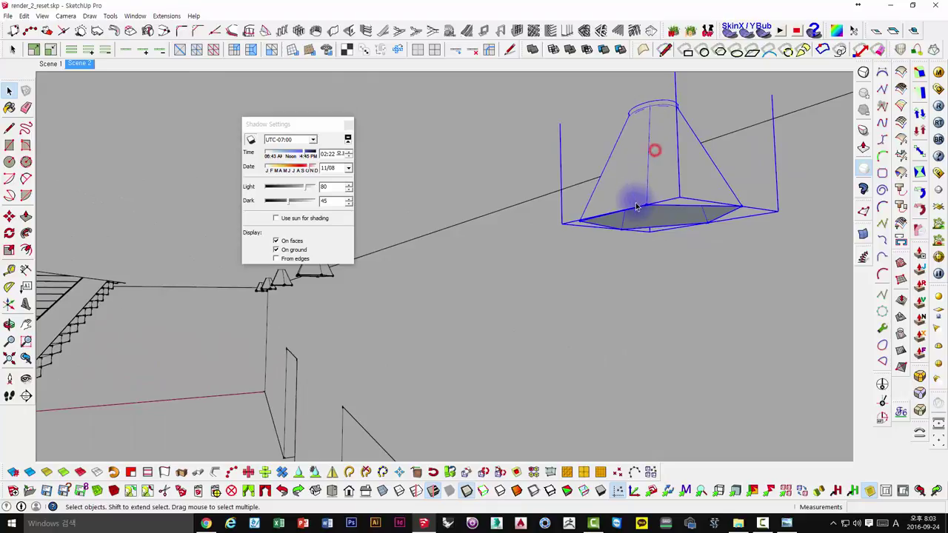
scroll(636, 208, down, 2)
- Copy the lamp and place the copy just below the original
key(m)
click(566, 212)
key(ctrl)
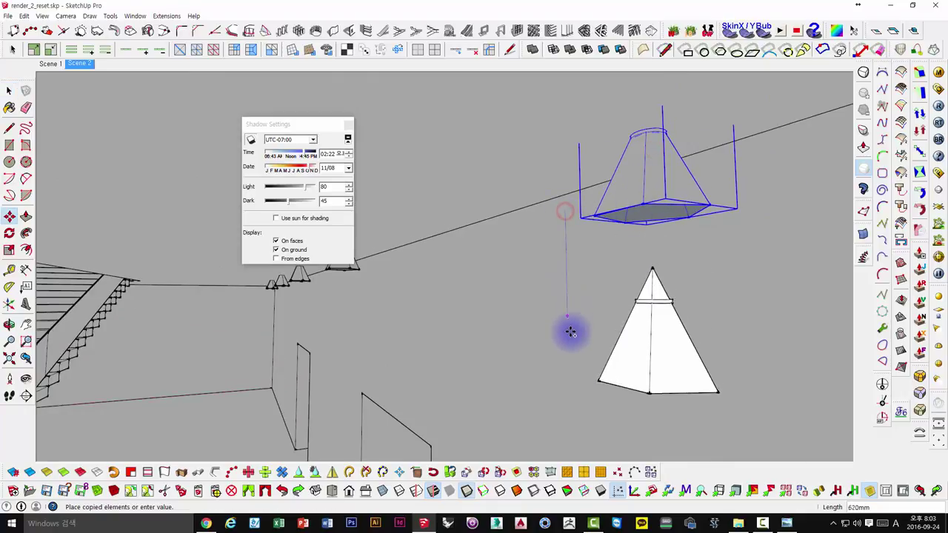
mouse_move(564, 345)
middle_down()
mouse_move(559, 270)
mouse_move(612, 281)
mouse_move(639, 259)
mouse_move(548, 207)
middle_up()
key(space)
- Set the copied lamp's V-Ray IES light Power to 400
right_click(643, 229)
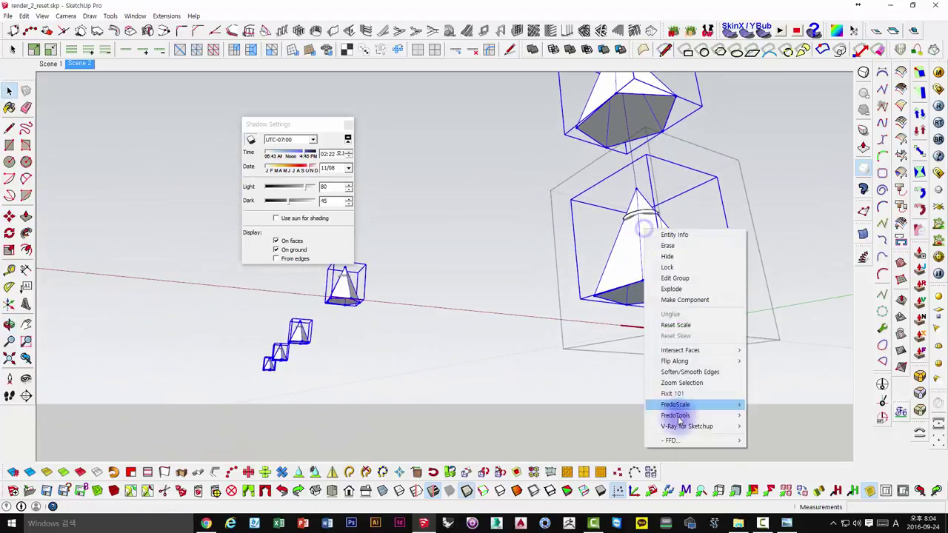
click(615, 425)
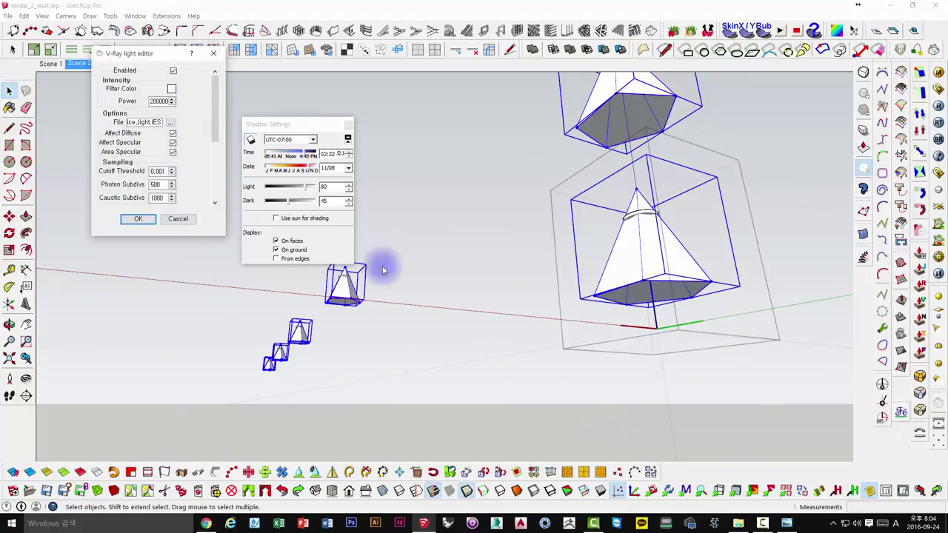
drag(118, 53, 285, 99)
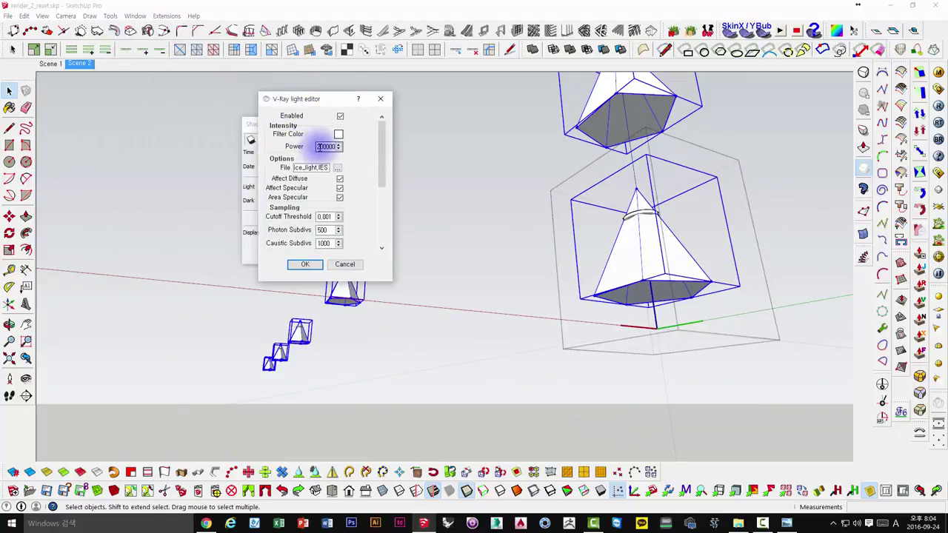
text(4)
text(00)
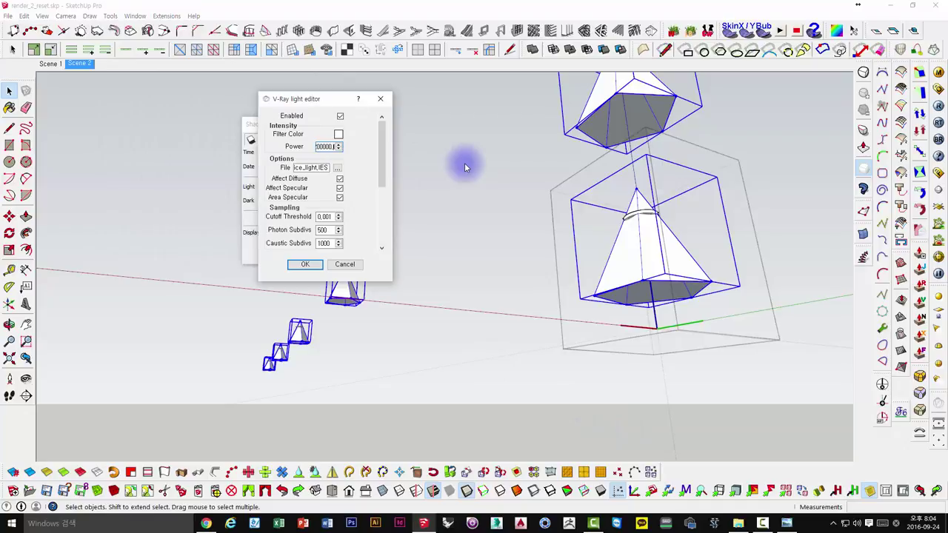
key(Left)
key(Left)
key(Left)
key(Left)
key(Right)
key(Right)
key(Right)
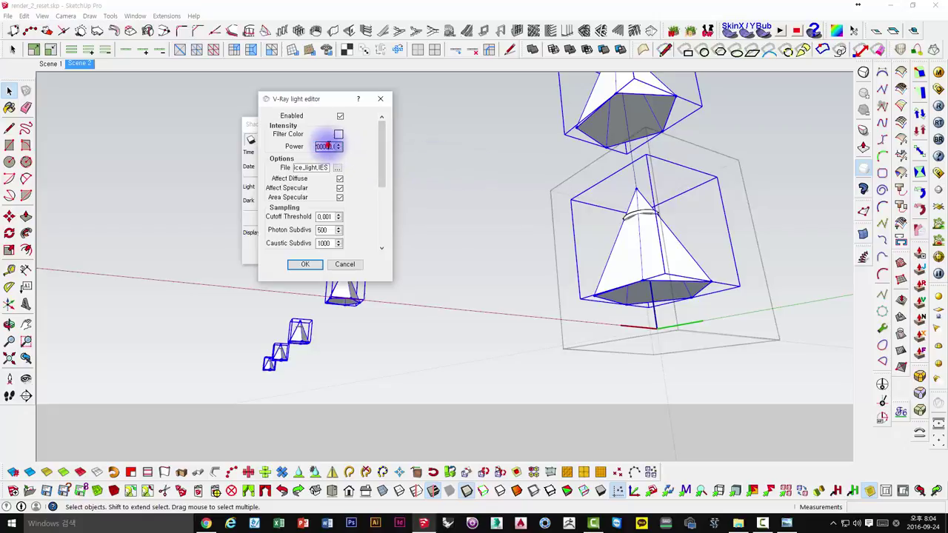
drag(382, 133, 382, 143)
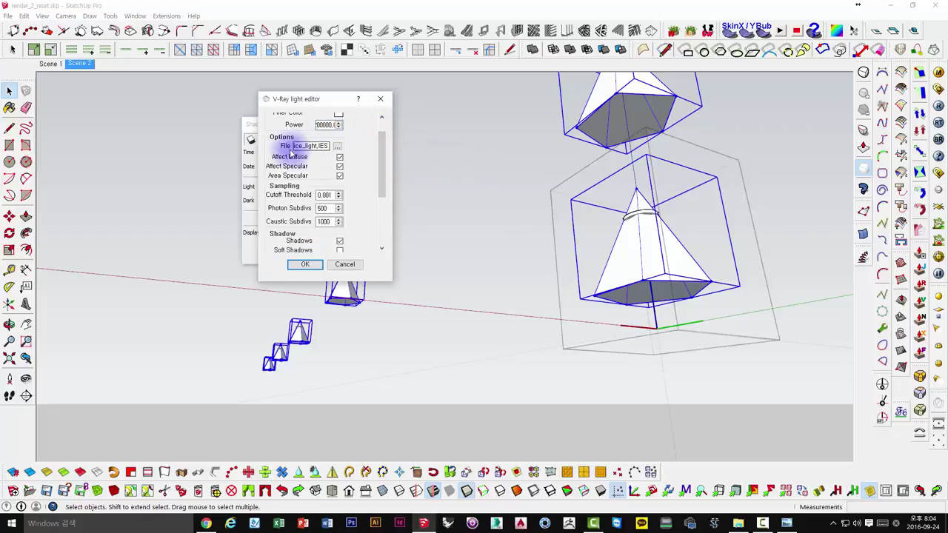
- Load nice_light.IES as the lamp's IES profile and apply the settings
click(337, 148)
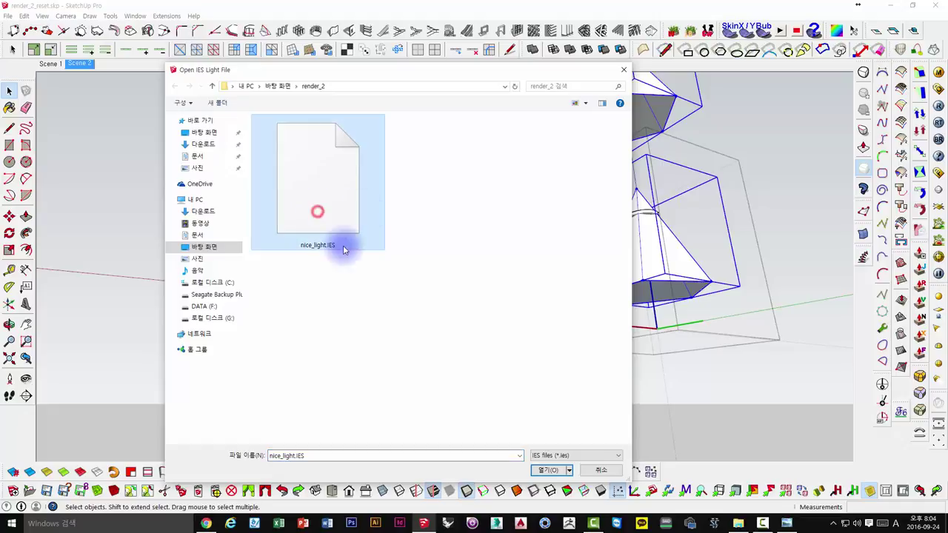
click(548, 470)
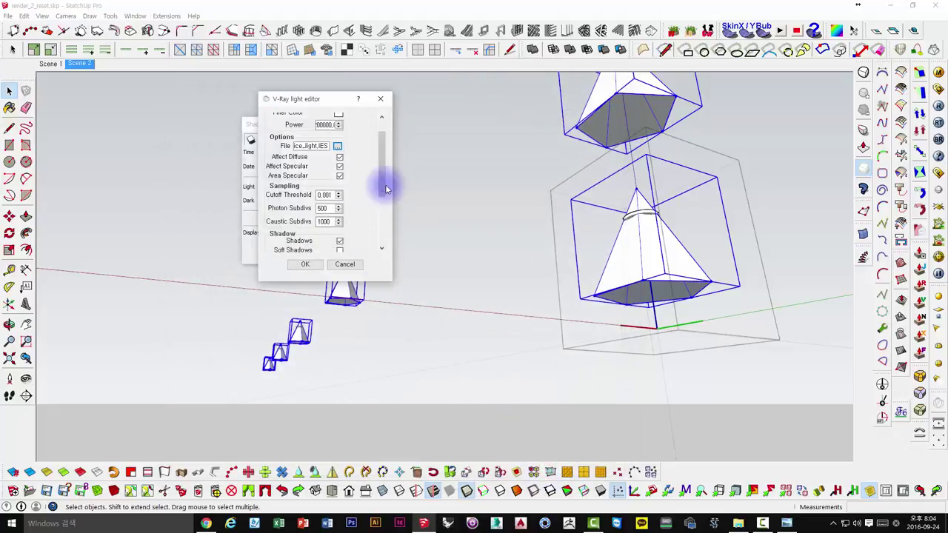
mouse_move(382, 185)
mouse_down()
mouse_move(392, 239)
mouse_move(406, 149)
mouse_up()
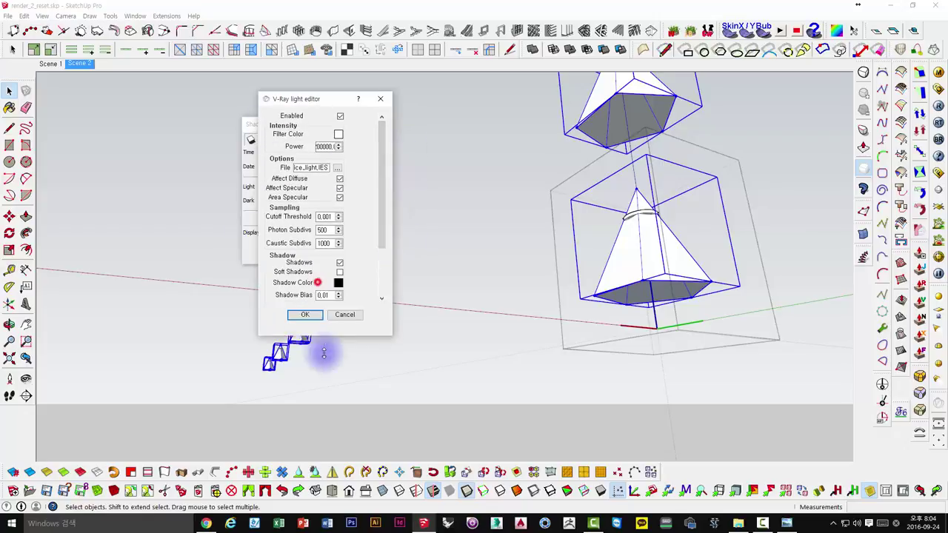
drag(318, 283, 309, 354)
click(305, 338)
mouse_move(417, 243)
middle_down()
mouse_move(463, 243)
mouse_move(614, 319)
mouse_move(556, 227)
mouse_move(523, 146)
mouse_move(647, 247)
middle_up()
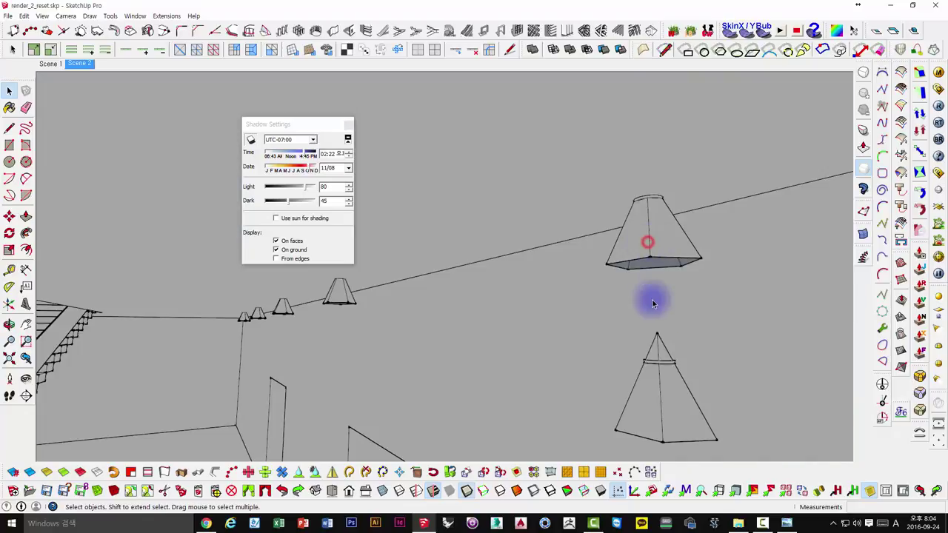
- Copy the lower lamp's ring to a spot above the pyramid lamp's apex
click(652, 372)
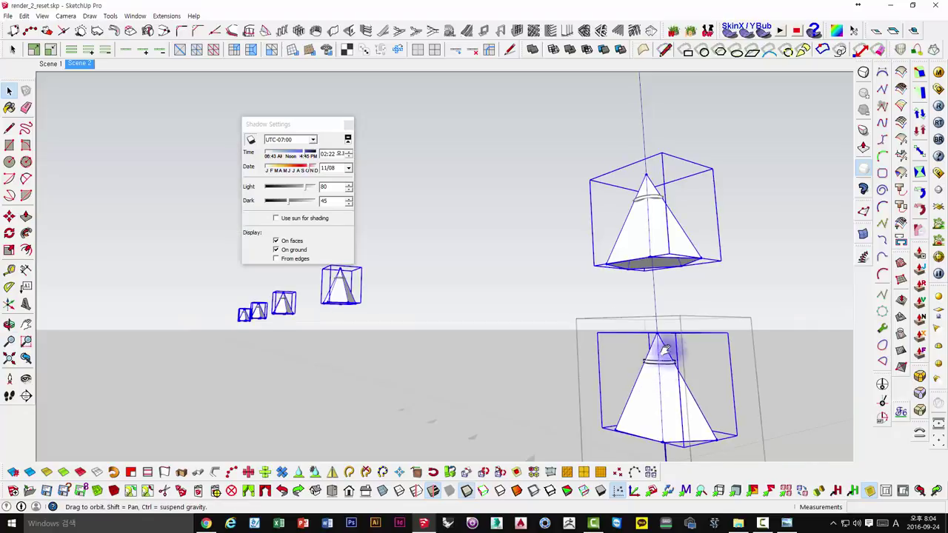
mouse_move(660, 349)
middle_down()
mouse_move(634, 264)
mouse_move(659, 307)
mouse_move(635, 267)
mouse_move(630, 302)
mouse_move(637, 288)
mouse_move(718, 251)
mouse_move(647, 277)
mouse_move(585, 267)
middle_up()
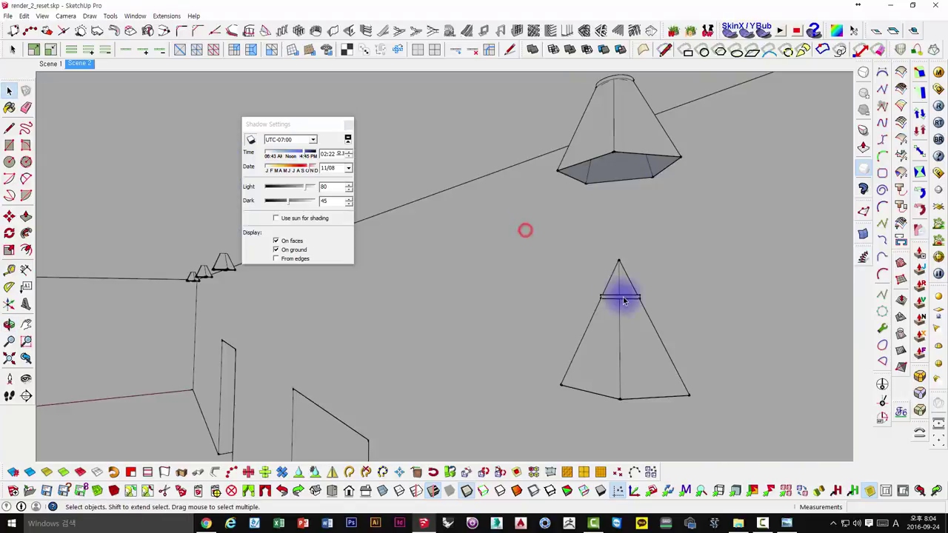
scroll(618, 296, up, 5)
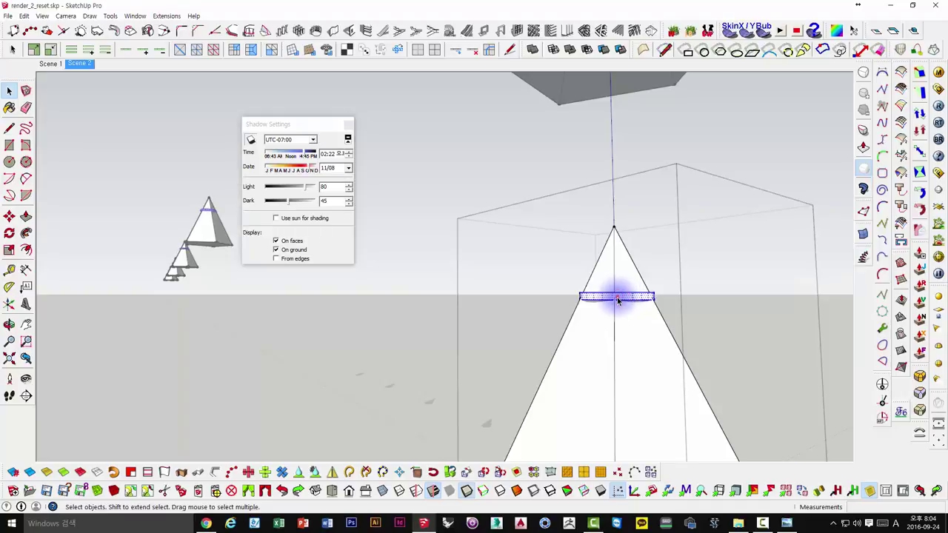
middle_drag(618, 299, 675, 303)
key(m)
click(676, 290)
key(ctrl)
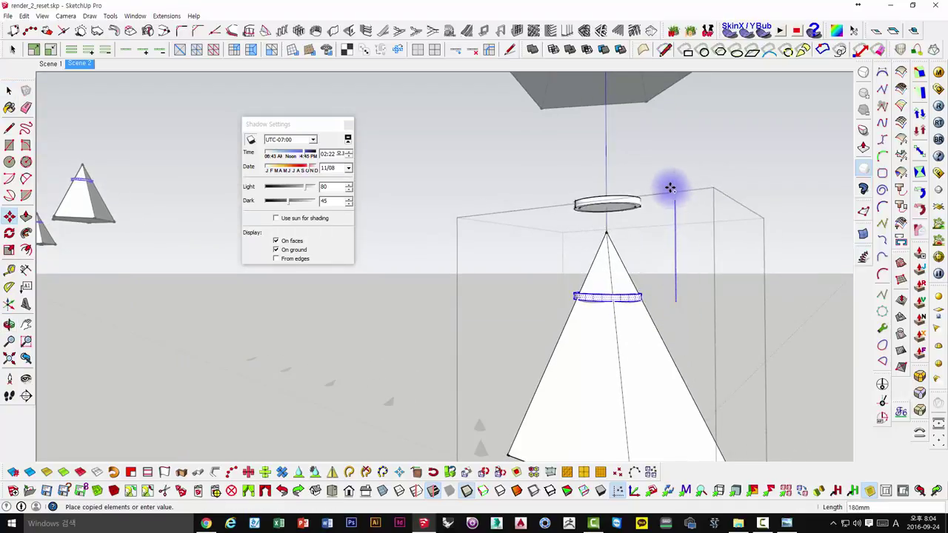
click(671, 186)
- Select the whole ring with all its faces above the cone apex
scroll(614, 189, up, 2)
scroll(619, 252, up, 2)
scroll(625, 245, up, 2)
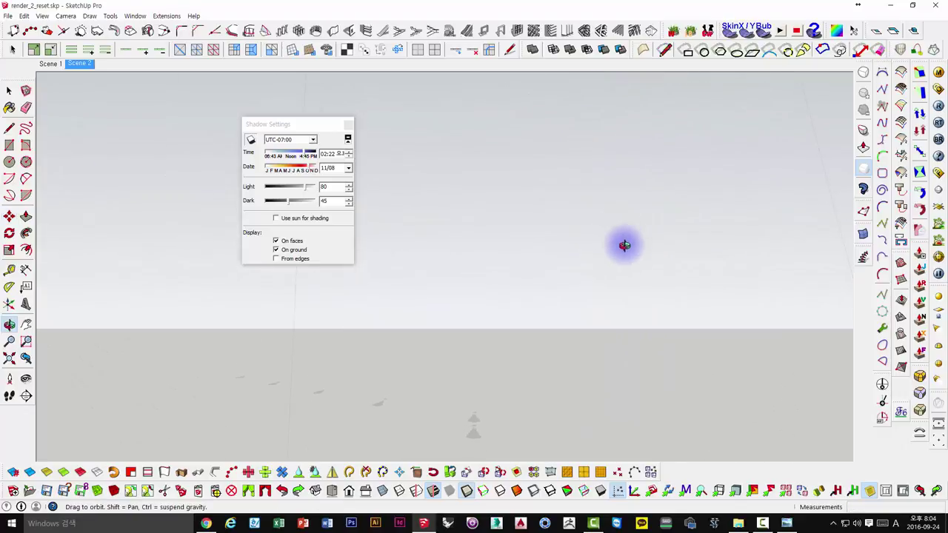
scroll(626, 255, down, 2)
scroll(630, 267, down, 2)
mouse_move(629, 268)
middle_down()
mouse_move(745, 314)
mouse_move(491, 281)
mouse_move(551, 331)
middle_up()
key(space)
right_click(568, 309)
click(571, 305)
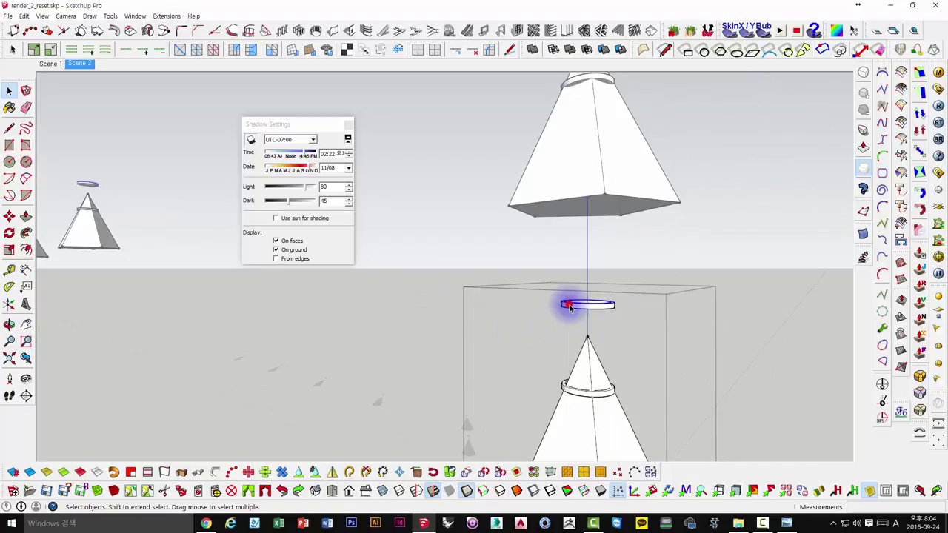
right_click(570, 304)
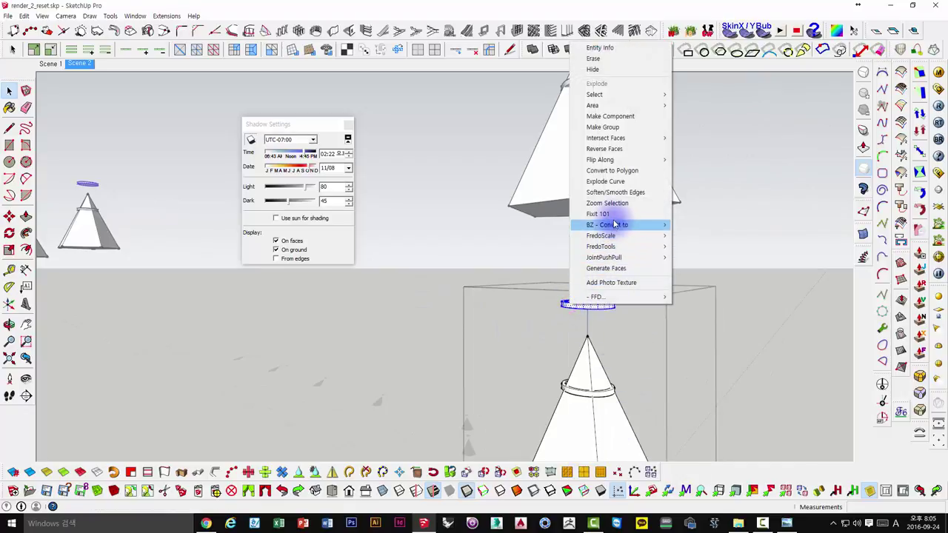
click(613, 206)
mouse_move(612, 203)
middle_down()
mouse_move(527, 314)
mouse_move(614, 264)
mouse_move(659, 320)
mouse_move(598, 296)
mouse_move(630, 271)
mouse_move(542, 271)
mouse_move(554, 296)
mouse_move(543, 154)
mouse_move(548, 329)
middle_up()
click(548, 327)
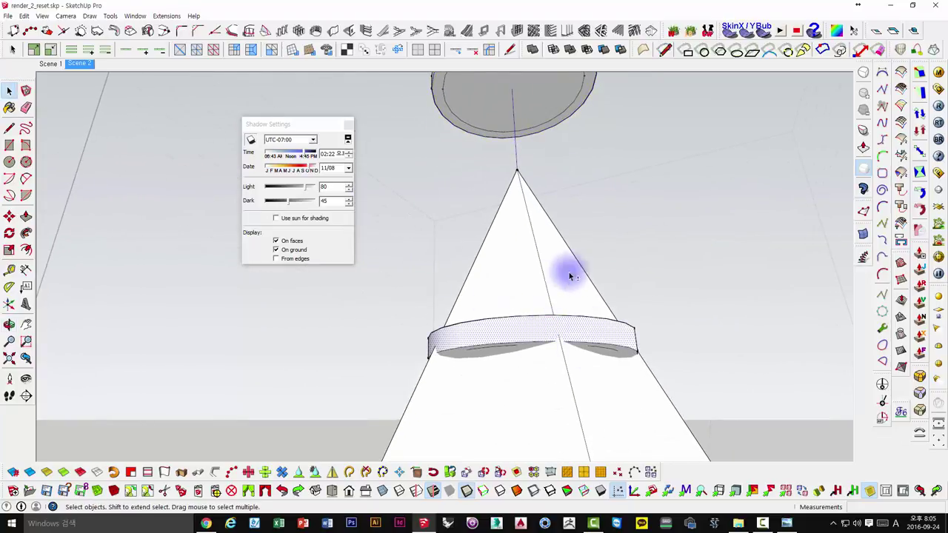
mouse_move(571, 276)
middle_down()
mouse_move(568, 370)
mouse_move(555, 249)
middle_up()
triple_click(550, 181)
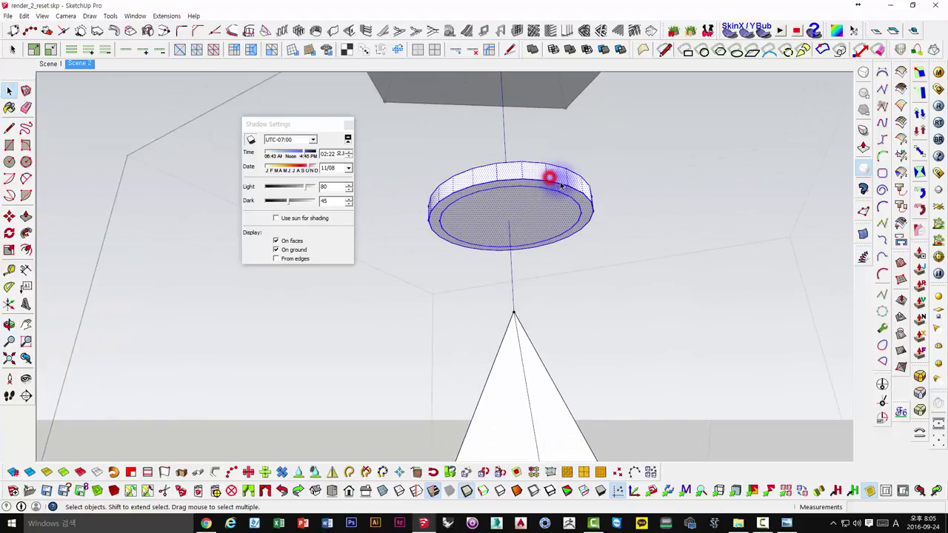
scroll(371, 146, down, 1)
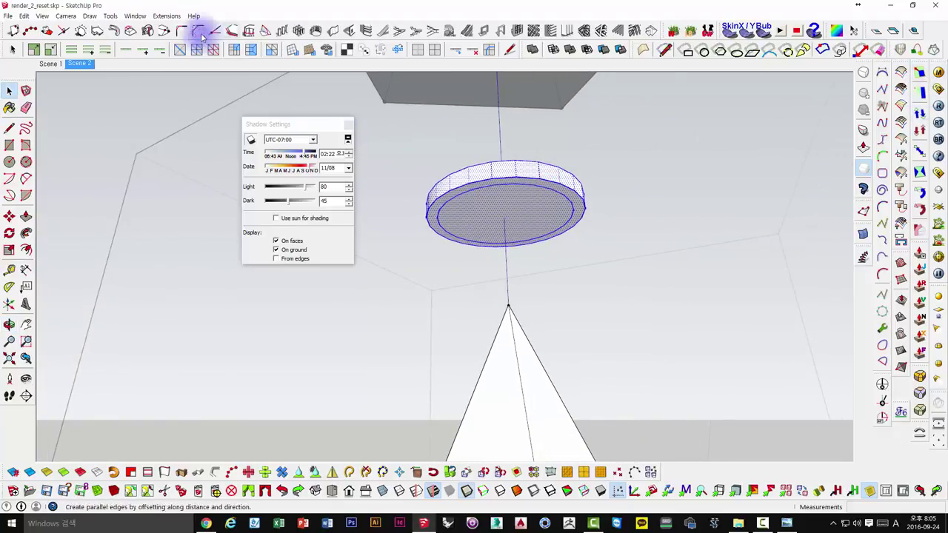
- Show the Colors library in the Materials panel and paint the disk face dark grey
click(136, 16)
click(111, 52)
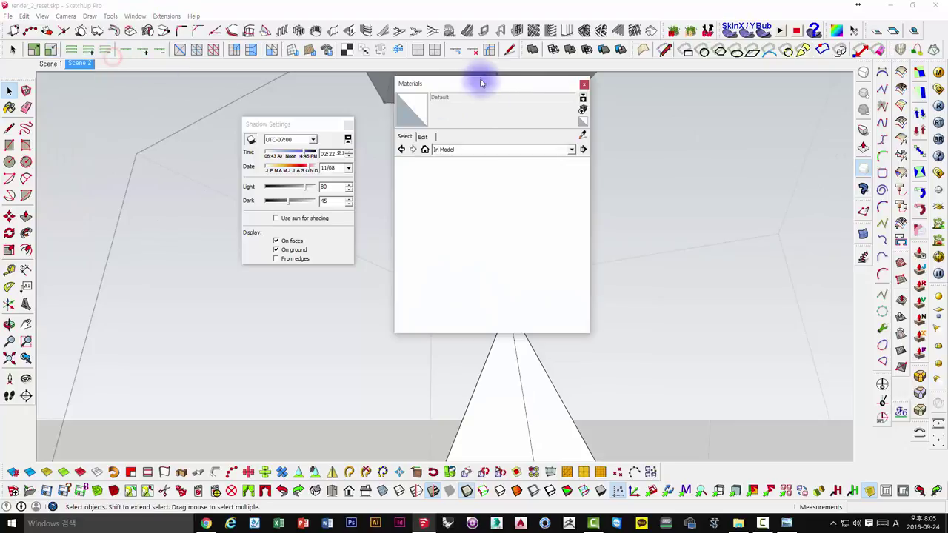
drag(461, 90, 191, 103)
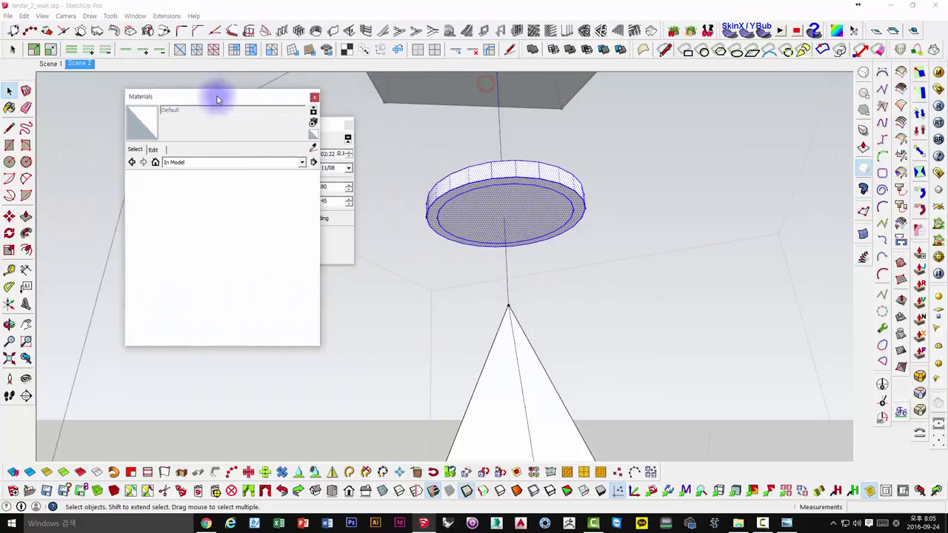
click(205, 163)
click(195, 220)
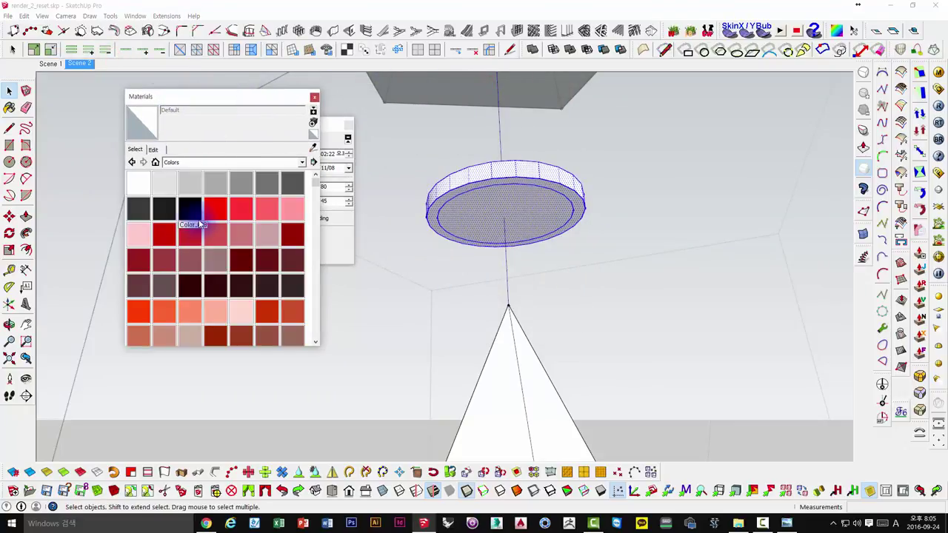
click(165, 211)
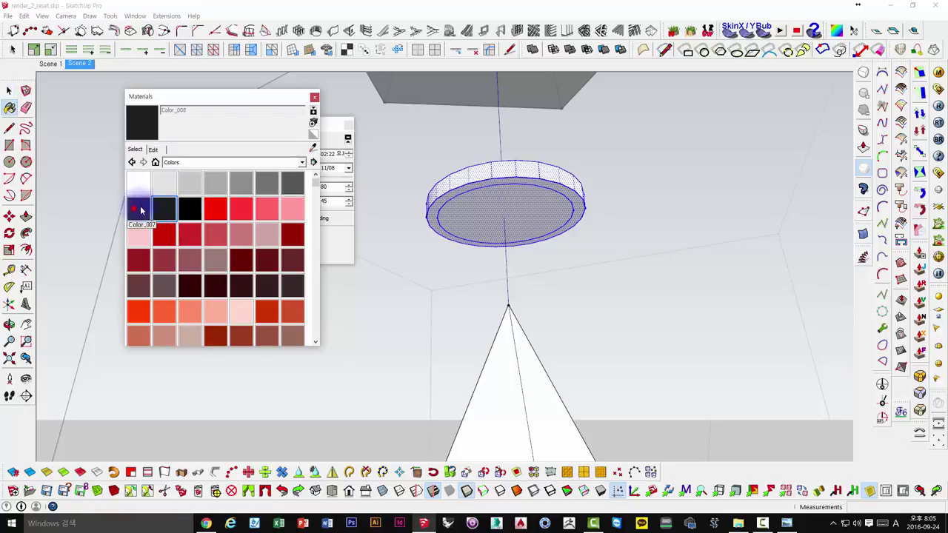
click(141, 211)
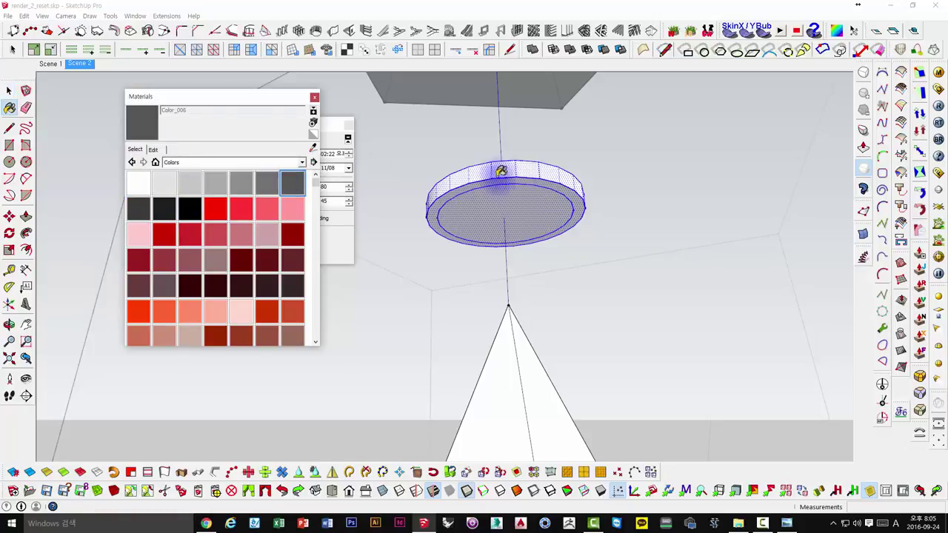
click(526, 169)
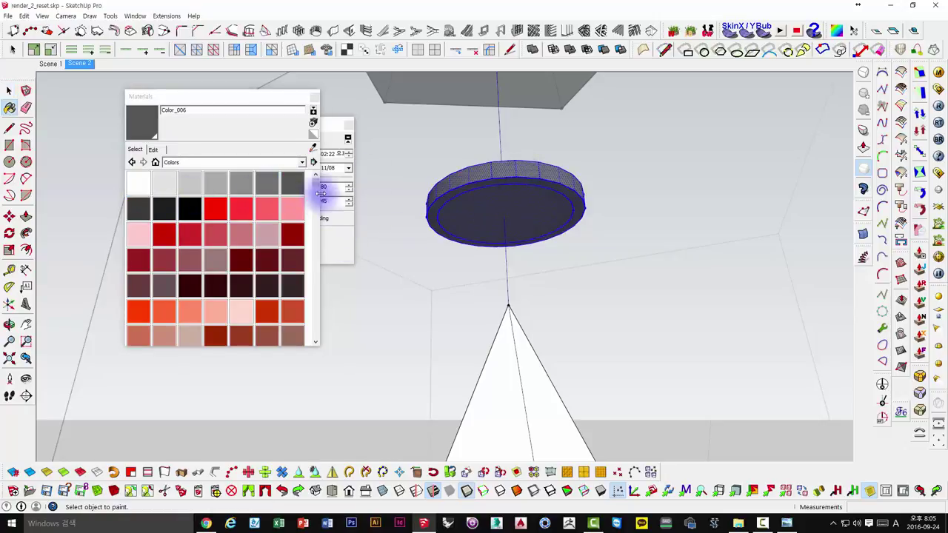
- Try pale yellow Color_E05, then repaint the disk face with white Color_000
drag(317, 187, 317, 228)
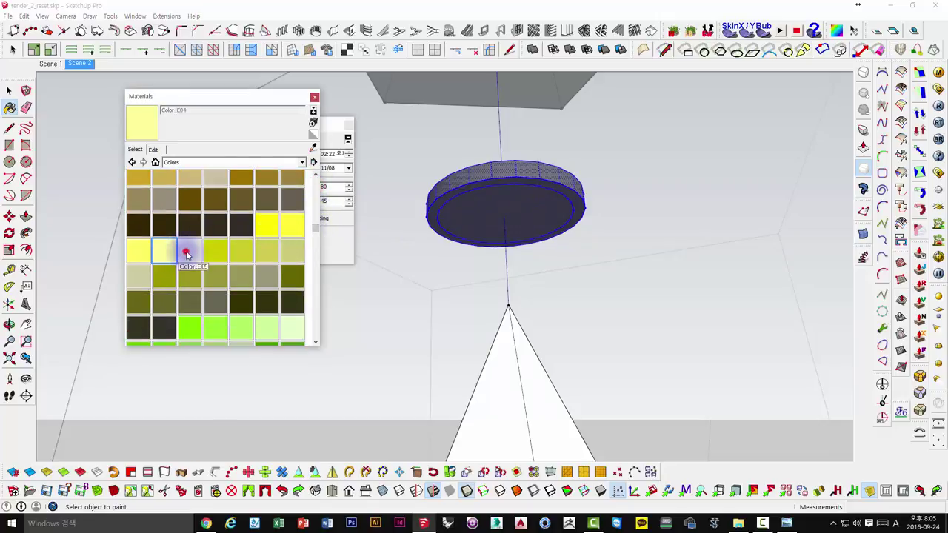
click(186, 252)
drag(317, 220, 314, 180)
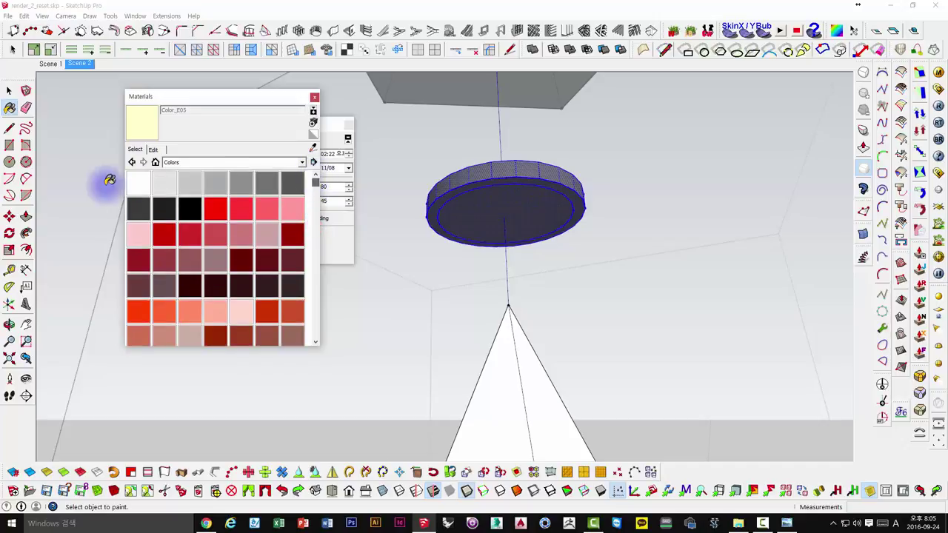
click(499, 202)
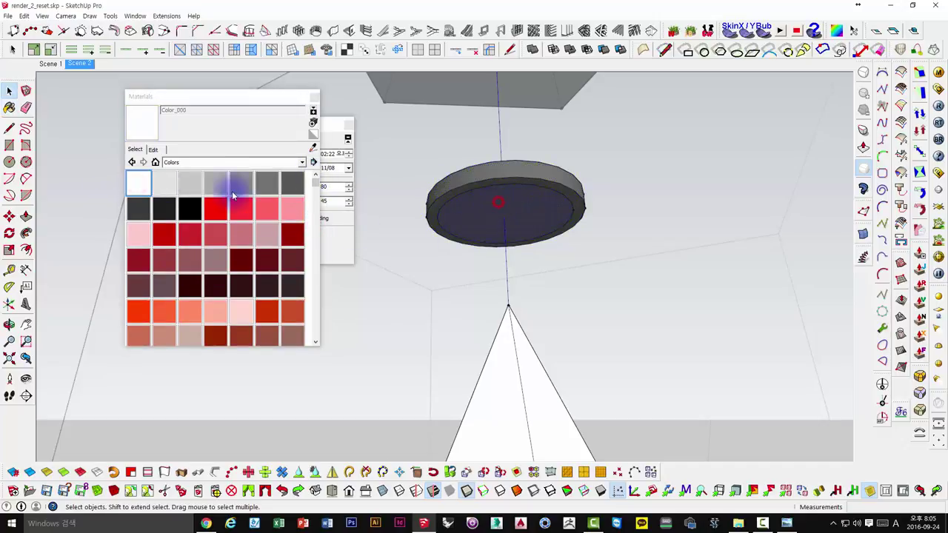
click(129, 181)
click(508, 194)
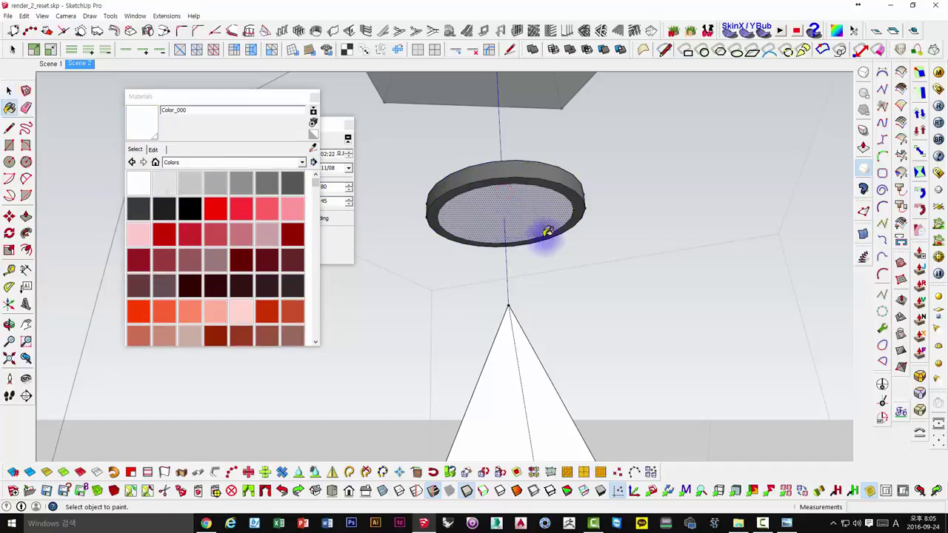
click(612, 227)
- Delete the ring around the cone and select the whole disk
scroll(625, 246, up, 3)
scroll(614, 235, up, 3)
scroll(626, 241, up, 3)
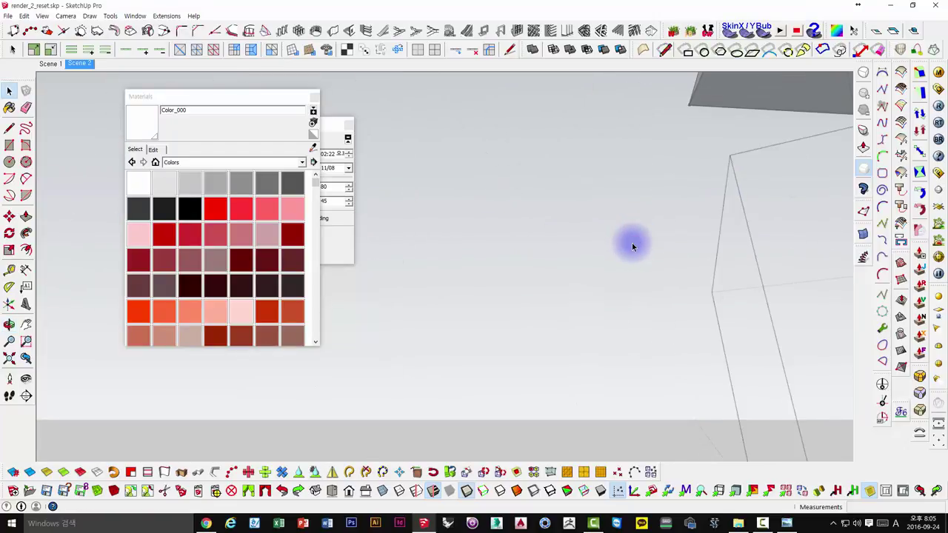
scroll(631, 245, up, 1)
shift+middle_drag(627, 242, 422, 214)
drag(477, 338, 761, 434)
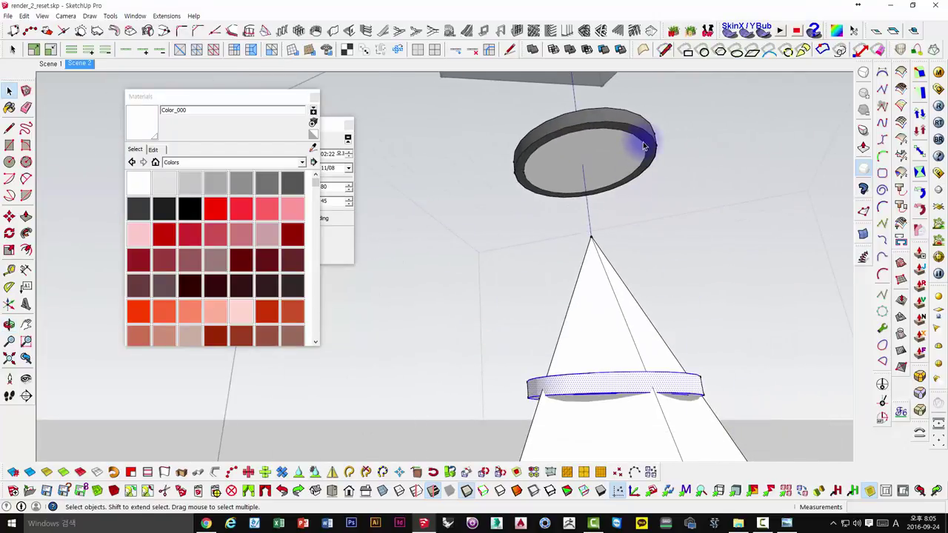
key(Delete)
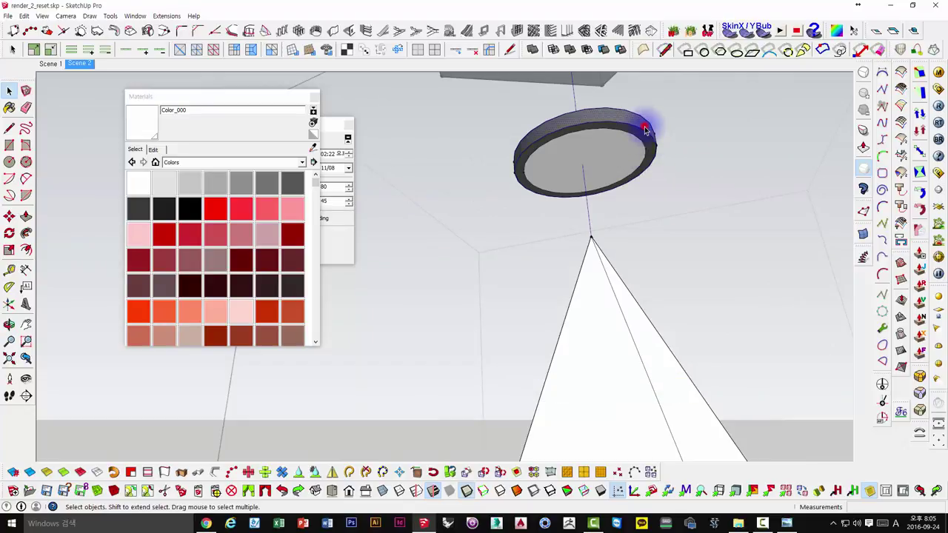
triple_click(645, 131)
- Move the disk down onto the cone-shaped shade as its rim
key(m)
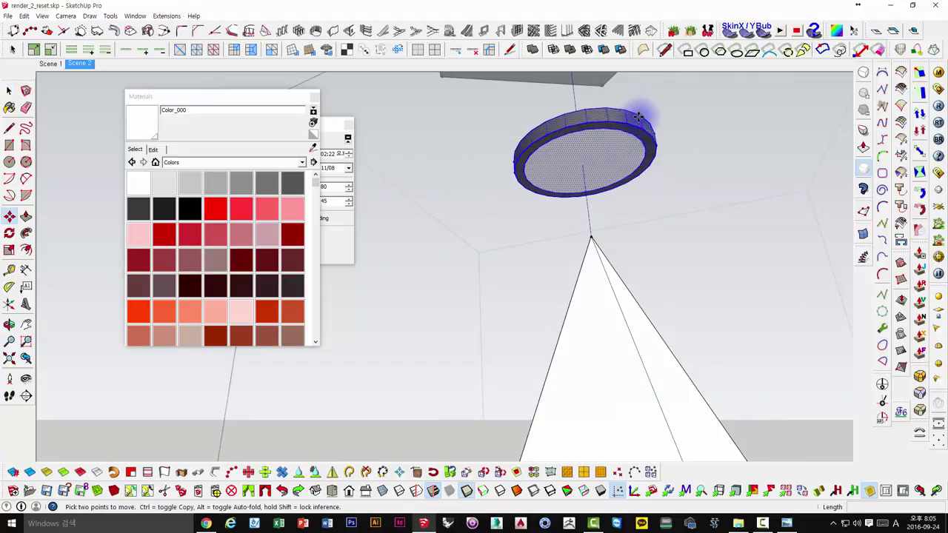
click(639, 117)
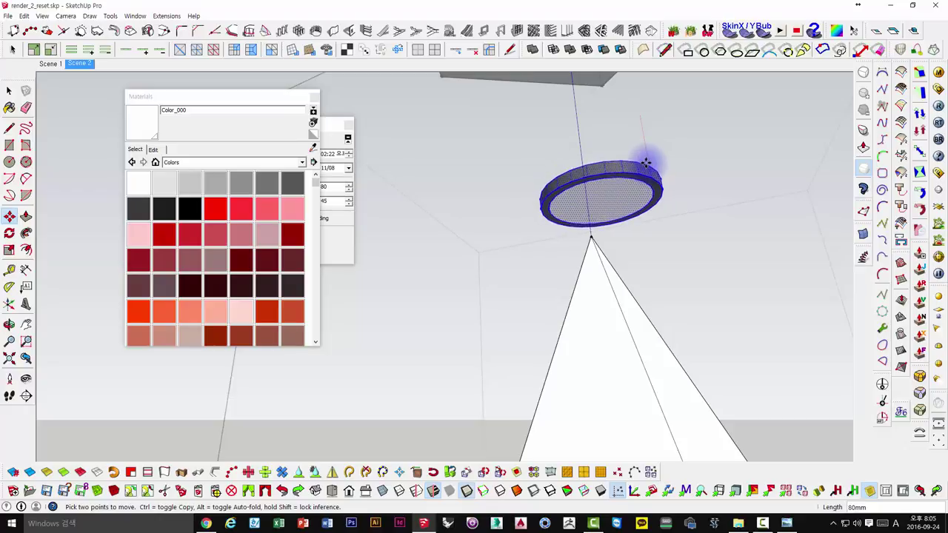
mouse_move(645, 155)
middle_down()
mouse_move(654, 226)
mouse_move(672, 194)
middle_up()
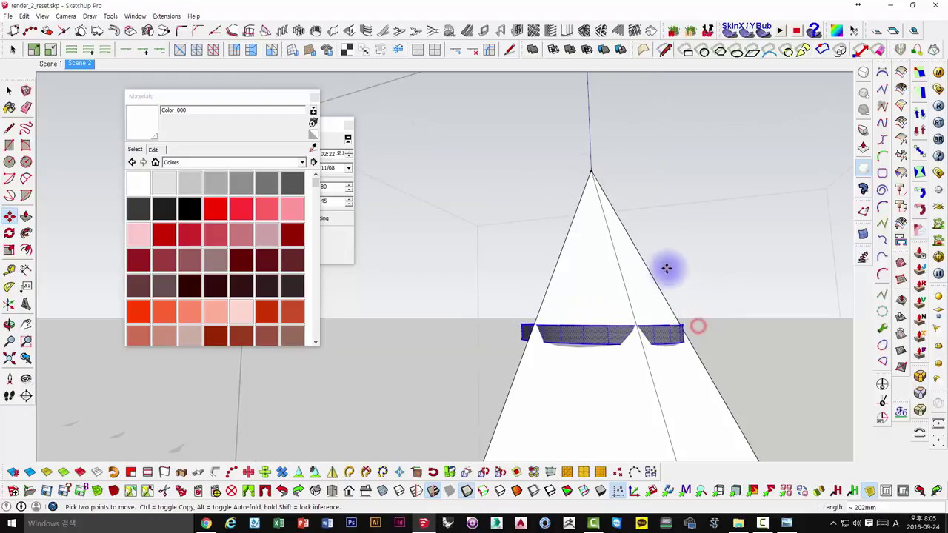
middle_drag(666, 266, 668, 266)
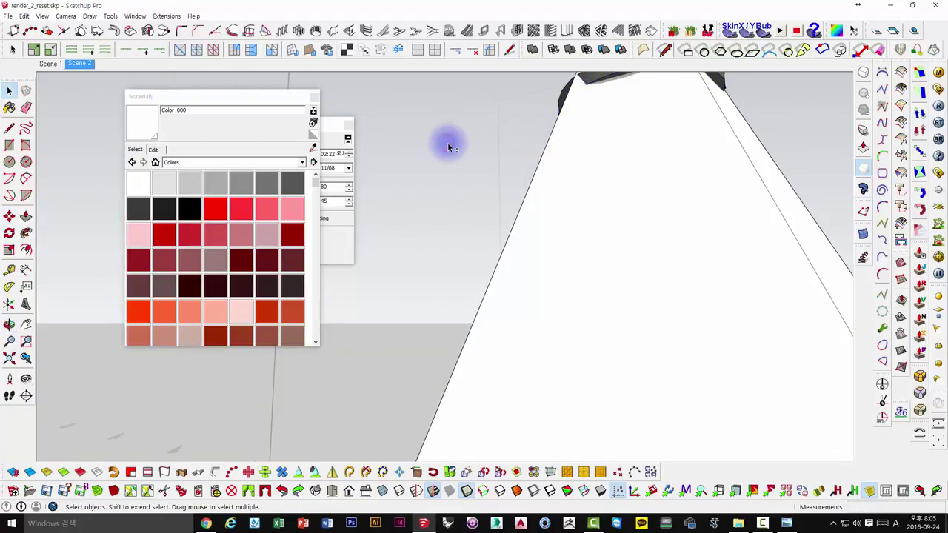
- Orbit around the cone and model to inspect the placed rim
middle_drag(448, 146, 533, 245)
scroll(550, 247, down, 3)
scroll(568, 201, down, 2)
mouse_move(567, 200)
middle_down()
mouse_move(625, 351)
mouse_move(671, 256)
mouse_move(609, 267)
middle_up()
scroll(576, 252, up, 3)
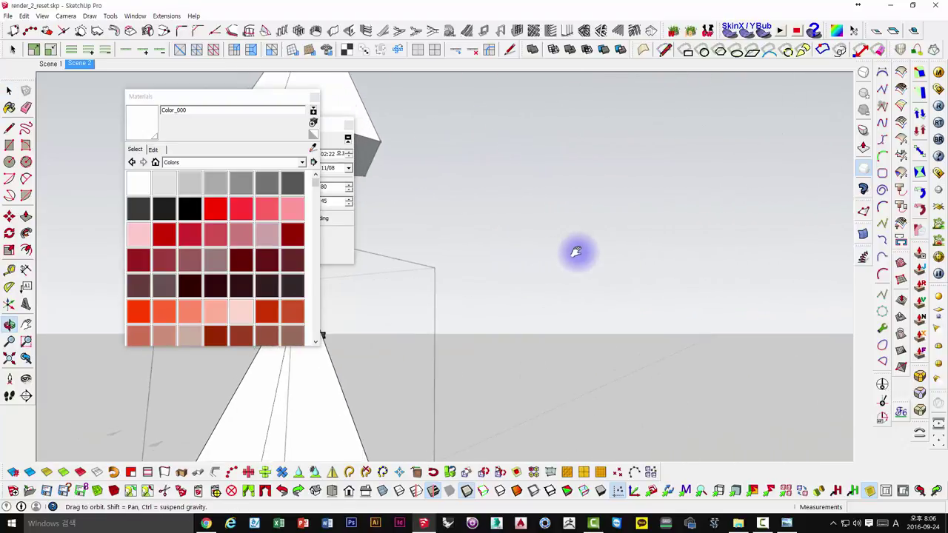
scroll(576, 252, down, 3)
middle_drag(840, 237, 639, 241)
mouse_move(433, 294)
middle_down()
mouse_move(313, 249)
mouse_move(450, 315)
middle_up()
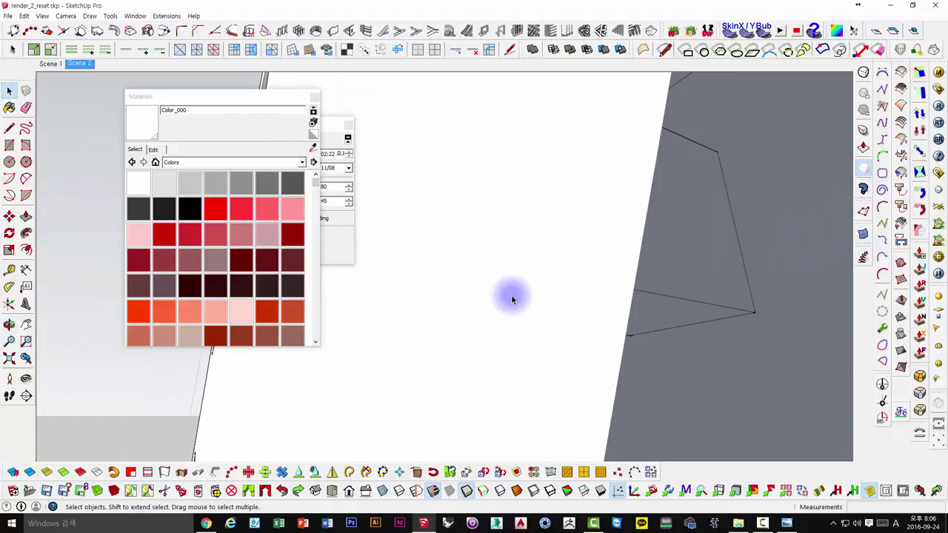
mouse_move(511, 299)
middle_down()
mouse_move(277, 314)
mouse_move(442, 325)
mouse_move(551, 282)
mouse_move(574, 254)
middle_up()
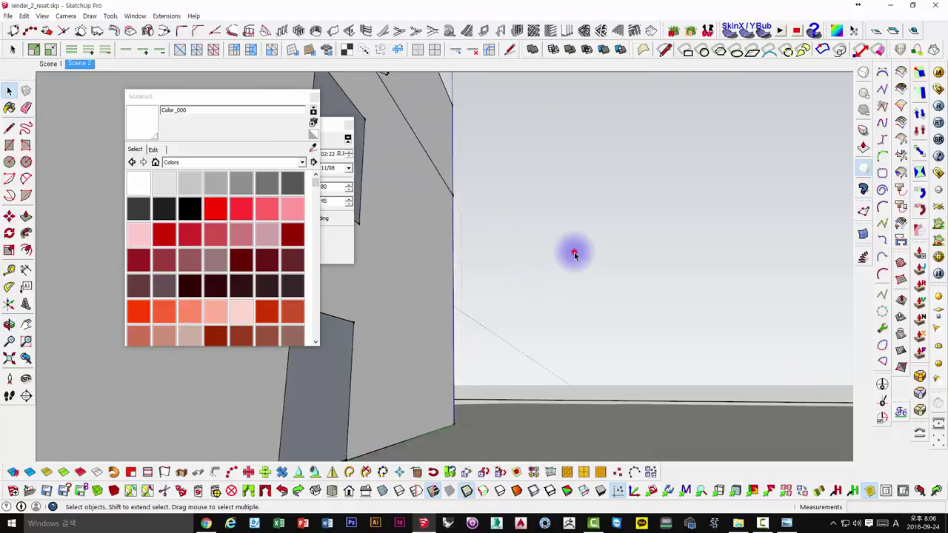
- Return to the Scene 2 stairway view and orbit toward the ceiling light
click(78, 65)
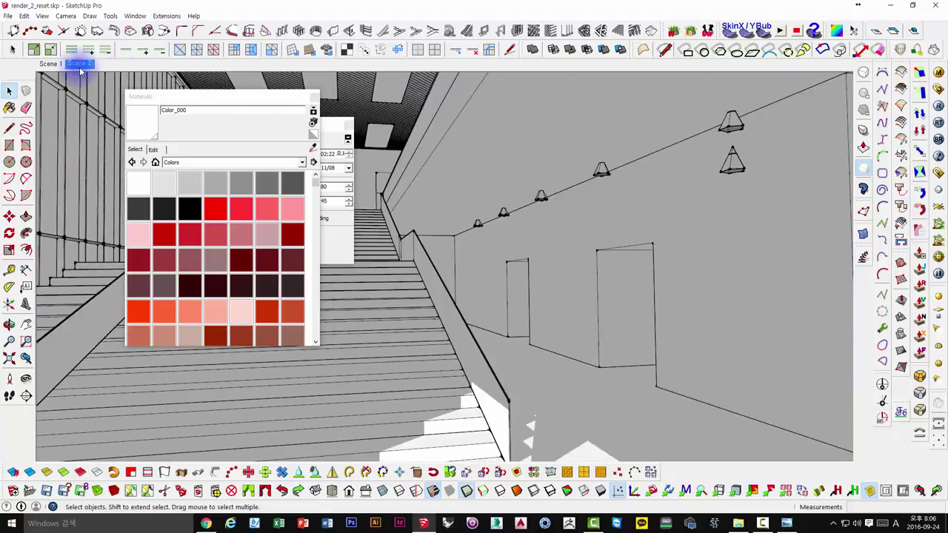
mouse_move(805, 154)
middle_down()
mouse_move(798, 148)
mouse_move(812, 152)
middle_up()
scroll(813, 152, up, 3)
scroll(821, 151, up, 2)
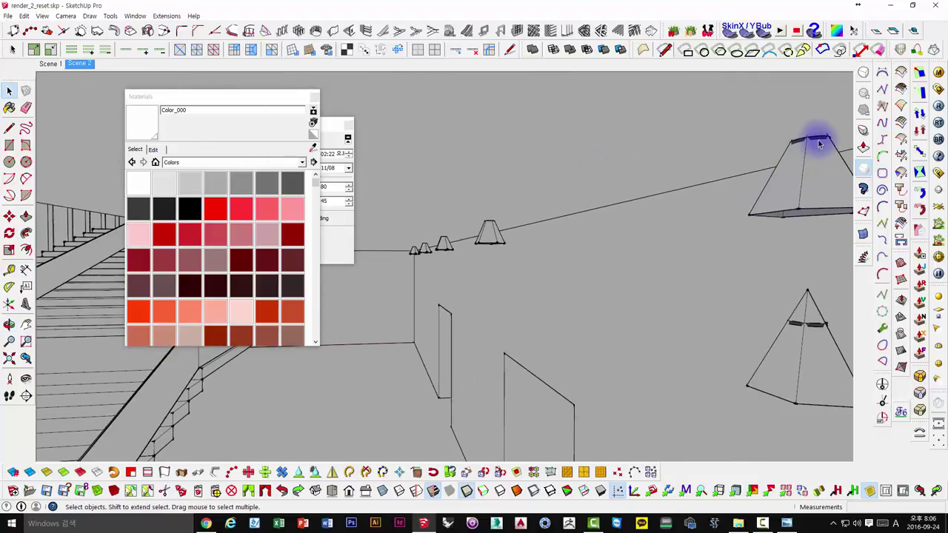
scroll(815, 138, up, 2)
scroll(810, 138, up, 2)
mouse_move(810, 138)
middle_down()
mouse_move(753, 183)
mouse_move(602, 229)
mouse_move(544, 264)
mouse_move(563, 264)
middle_up()
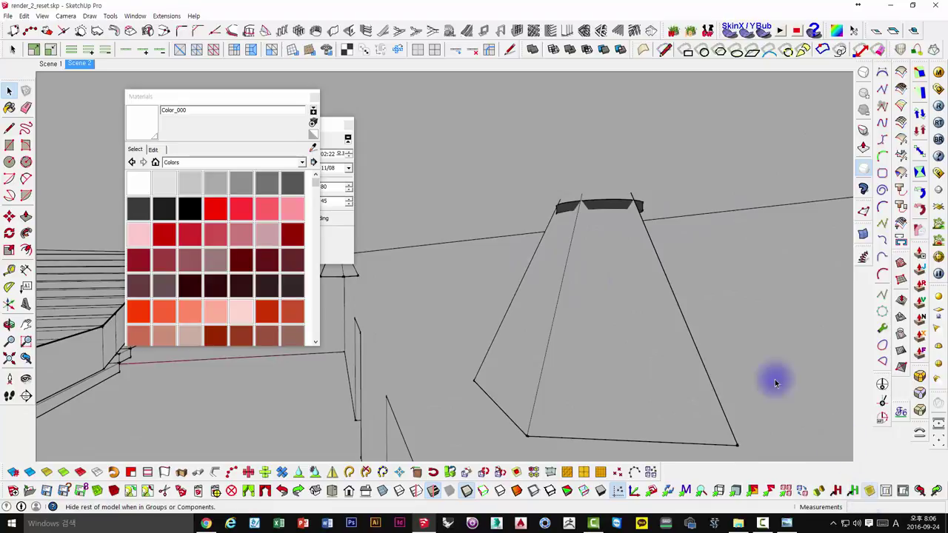
- Inside the lamp shade component, drop the rim flush on the shade, then exit the component
double_click(605, 209)
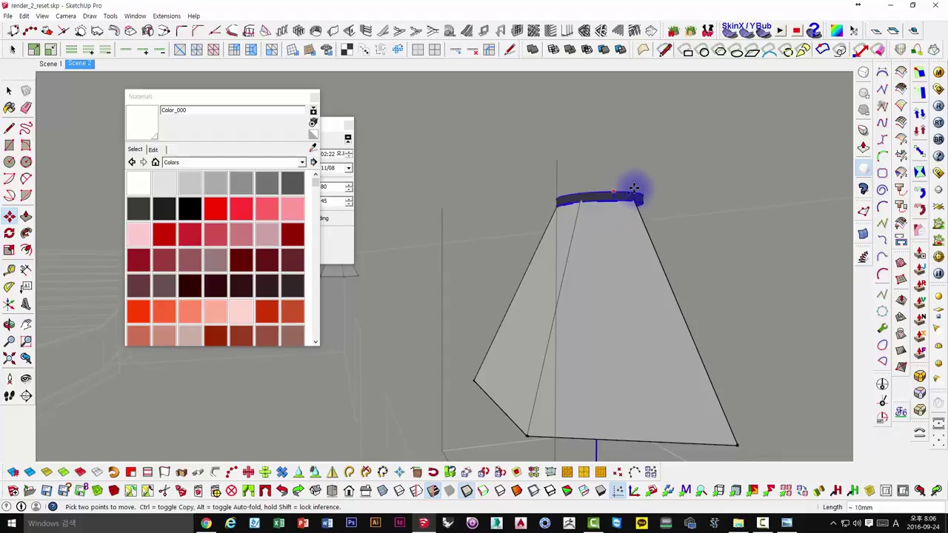
click(635, 186)
key(space)
key(Escape)
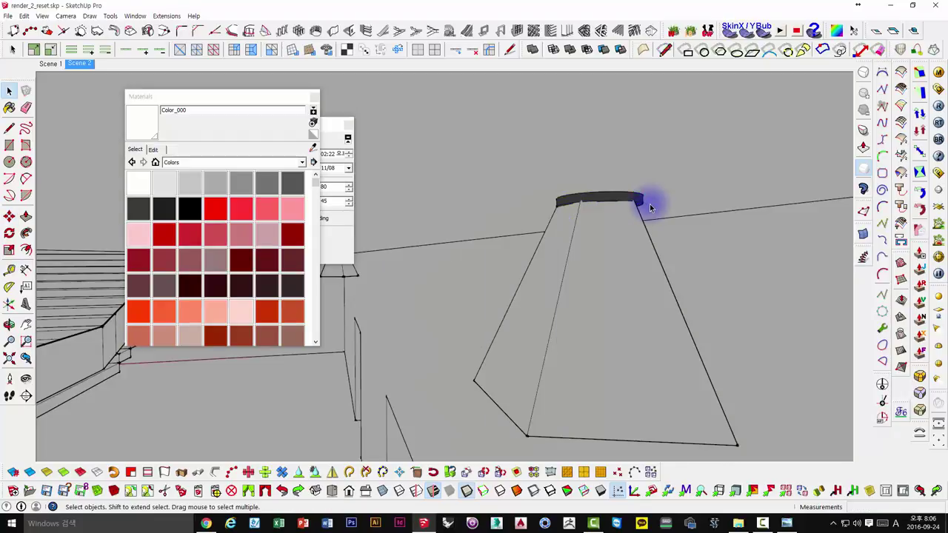
mouse_move(619, 219)
middle_down()
mouse_move(702, 163)
mouse_move(620, 247)
middle_up()
click(620, 247)
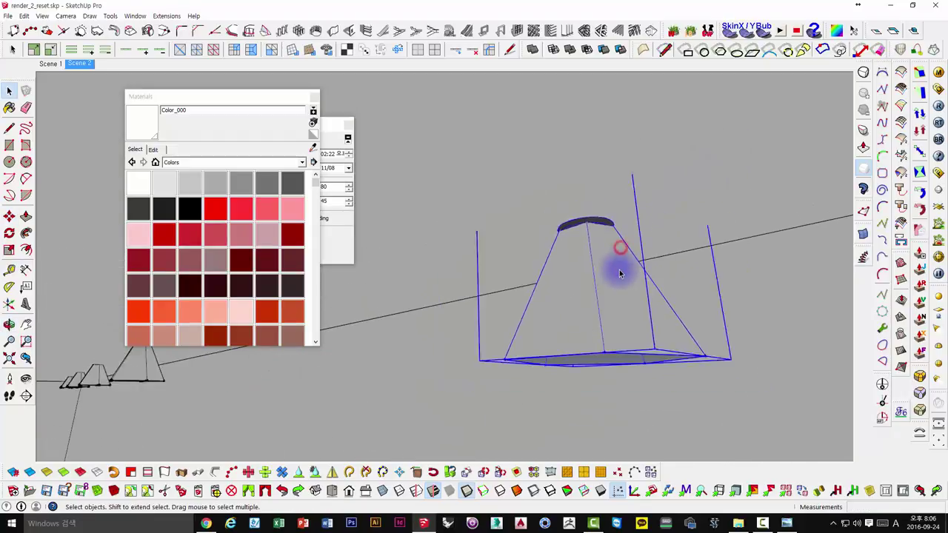
scroll(614, 282, down, 2)
mouse_move(608, 297)
middle_down()
mouse_move(616, 418)
mouse_move(476, 334)
mouse_move(565, 259)
mouse_move(624, 237)
mouse_move(598, 259)
mouse_move(525, 284)
mouse_move(484, 274)
mouse_move(553, 287)
mouse_move(468, 271)
mouse_move(525, 272)
mouse_move(502, 279)
mouse_move(511, 286)
mouse_move(533, 260)
mouse_move(494, 237)
mouse_move(568, 280)
middle_up()
- Paint the corridor wall with the door openings in grey Color_004
middle_drag(664, 315, 661, 300)
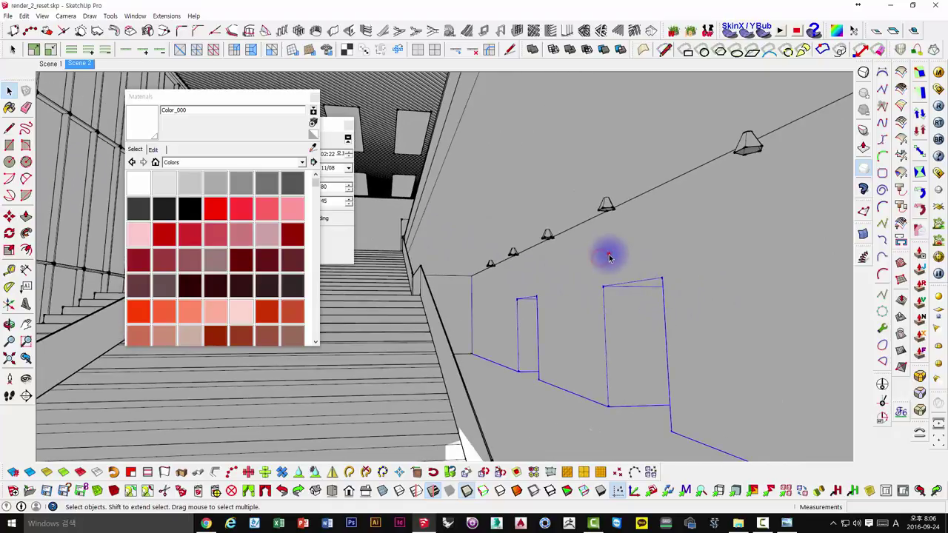
mouse_move(569, 283)
middle_down()
mouse_move(560, 349)
mouse_move(566, 295)
middle_up()
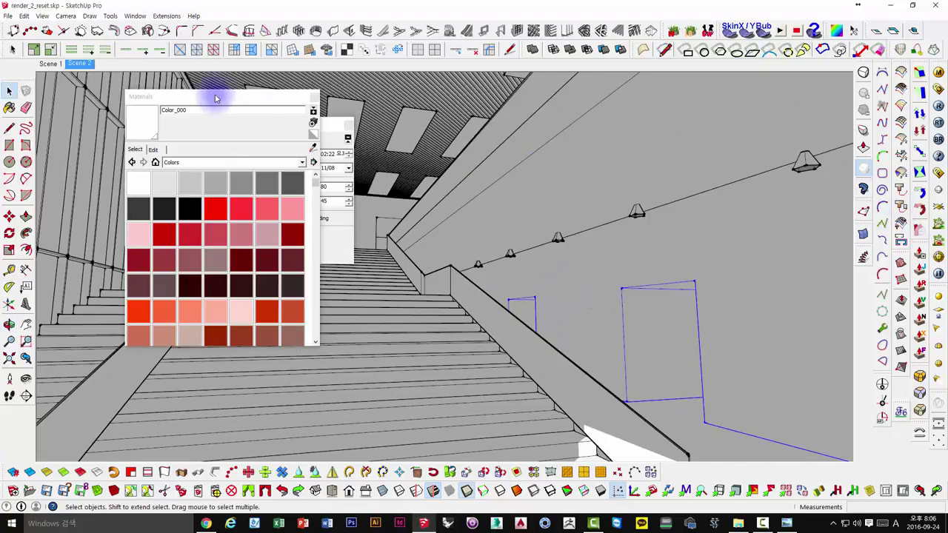
drag(216, 98, 157, 110)
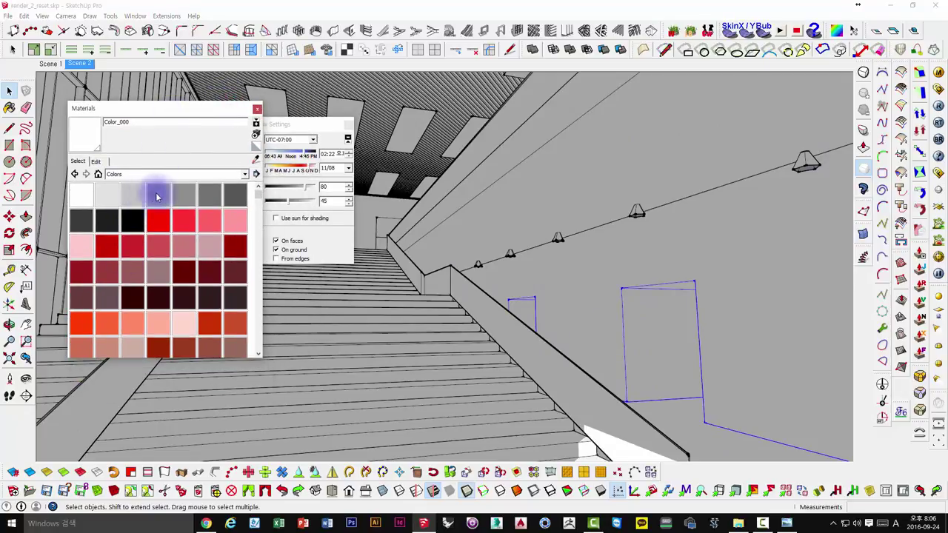
click(184, 195)
click(656, 254)
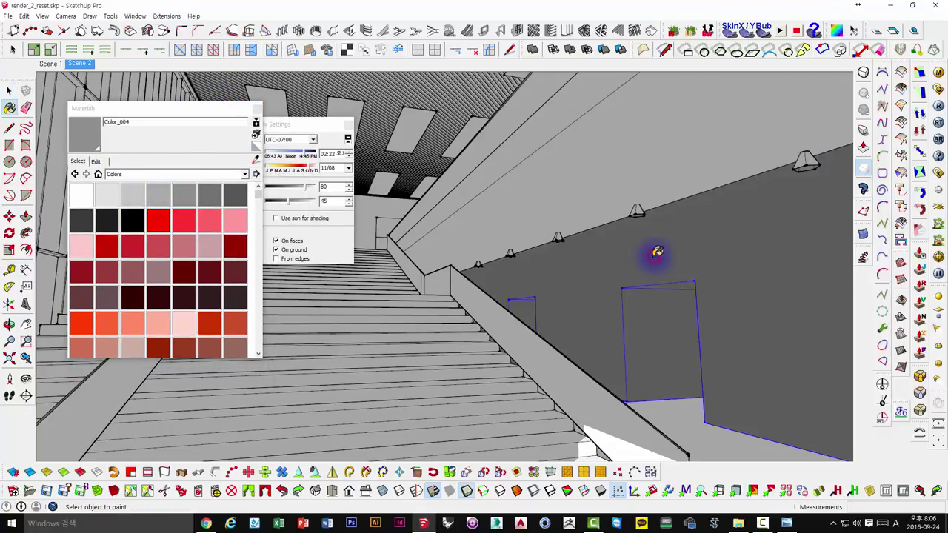
mouse_move(410, 236)
middle_down()
mouse_move(491, 313)
mouse_move(459, 275)
middle_up()
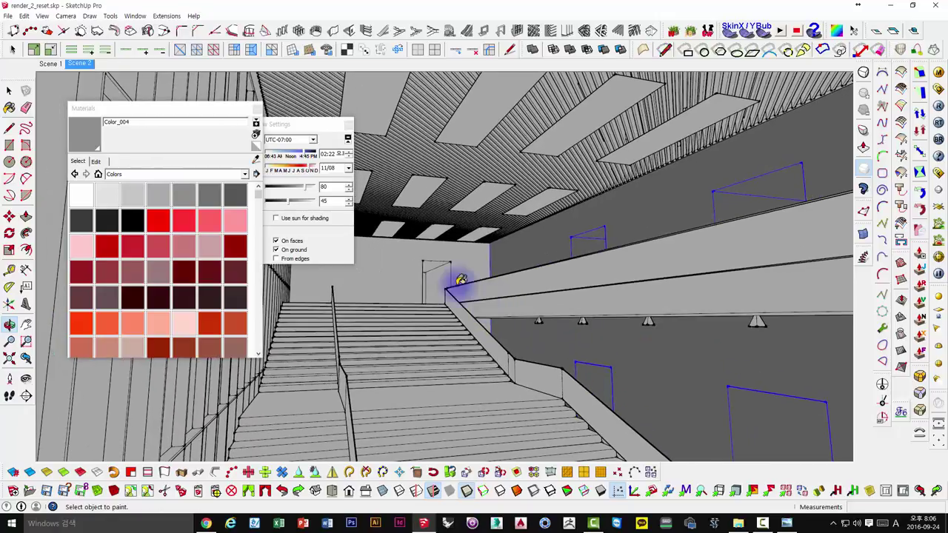
mouse_move(650, 363)
middle_down()
mouse_move(568, 332)
mouse_move(589, 372)
mouse_move(538, 383)
mouse_move(582, 313)
mouse_move(558, 363)
mouse_move(571, 321)
mouse_move(565, 281)
mouse_move(531, 220)
mouse_move(520, 232)
middle_up()
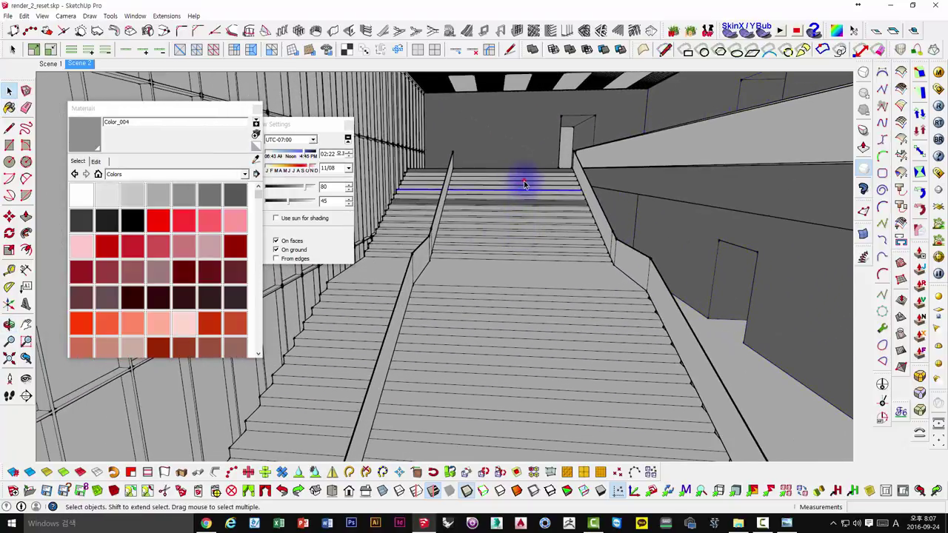
- Orbit around the building exterior up to the roof and railing
mouse_move(524, 176)
middle_down()
mouse_move(493, 264)
mouse_move(613, 250)
middle_up()
scroll(524, 151, down, 5)
scroll(493, 265, down, 5)
scroll(416, 126, up, 3)
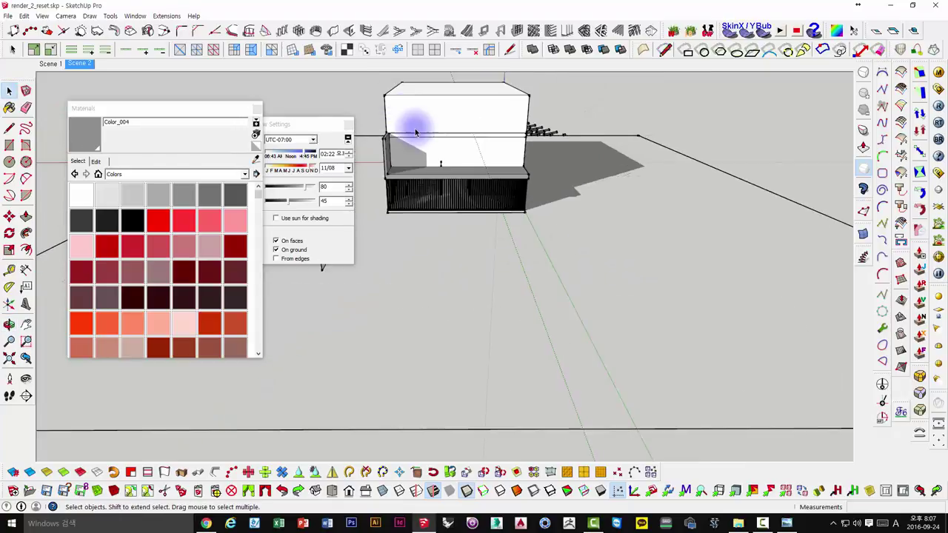
scroll(397, 159, up, 3)
middle_drag(398, 159, 651, 259)
scroll(480, 141, up, 4)
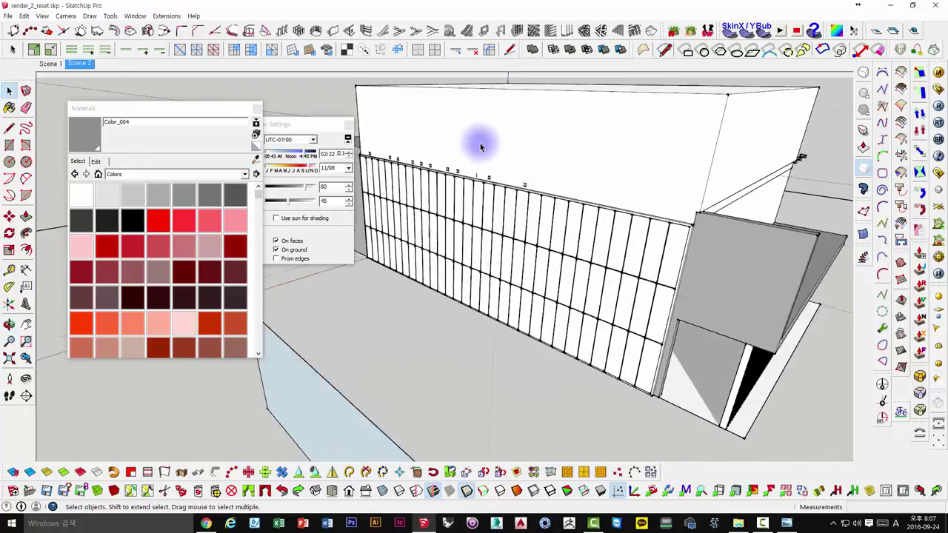
scroll(567, 190, up, 3)
scroll(475, 176, up, 1)
mouse_move(579, 215)
middle_down()
mouse_move(440, 212)
mouse_move(507, 259)
middle_up()
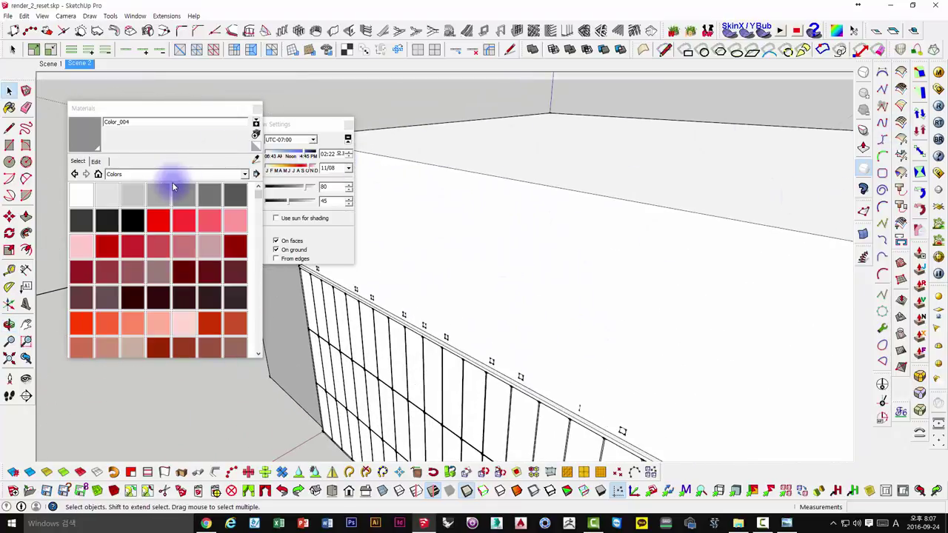
- Set the Materials list to In Model and orbit inside to the stairs
click(152, 174)
click(128, 185)
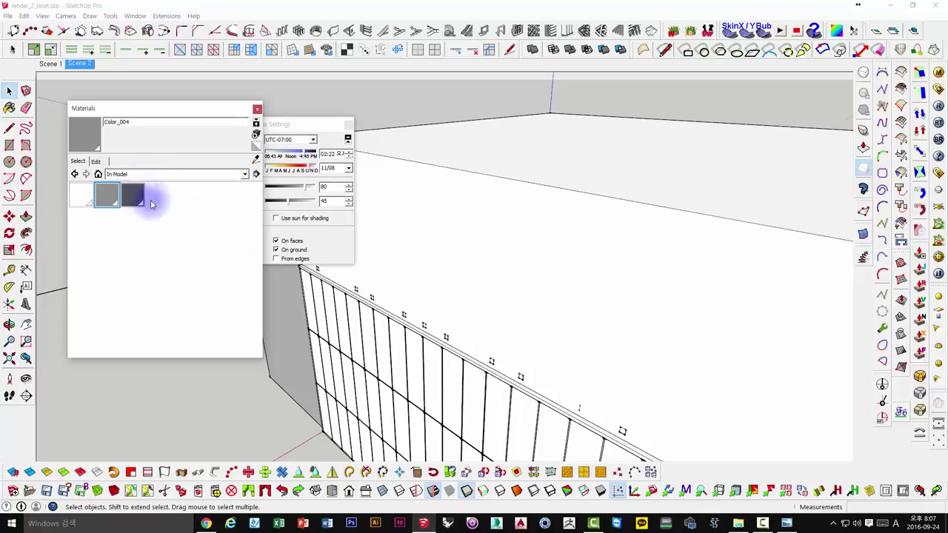
mouse_move(555, 167)
middle_down()
mouse_move(597, 265)
mouse_move(427, 165)
mouse_move(326, 123)
mouse_move(454, 188)
mouse_move(603, 356)
mouse_move(662, 280)
mouse_move(660, 312)
mouse_move(597, 372)
mouse_move(451, 389)
mouse_move(656, 237)
mouse_move(609, 201)
mouse_move(521, 309)
mouse_move(489, 319)
mouse_move(863, 234)
mouse_move(508, 303)
mouse_move(455, 269)
mouse_move(571, 286)
mouse_move(592, 320)
mouse_move(473, 321)
mouse_move(637, 311)
mouse_move(565, 311)
mouse_move(538, 270)
mouse_move(536, 203)
middle_up()
- Select the stair treads, upper landing and connected faces together
key(space)
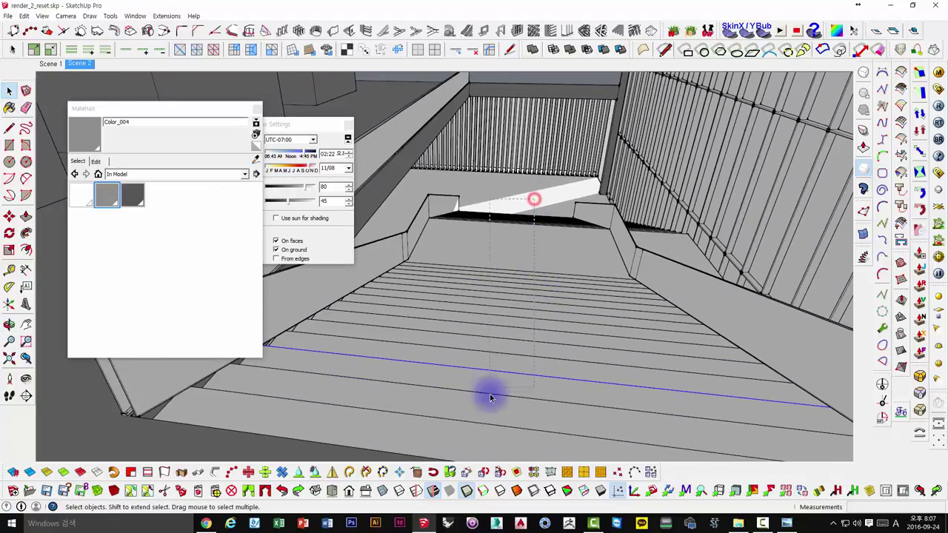
triple_click(500, 402)
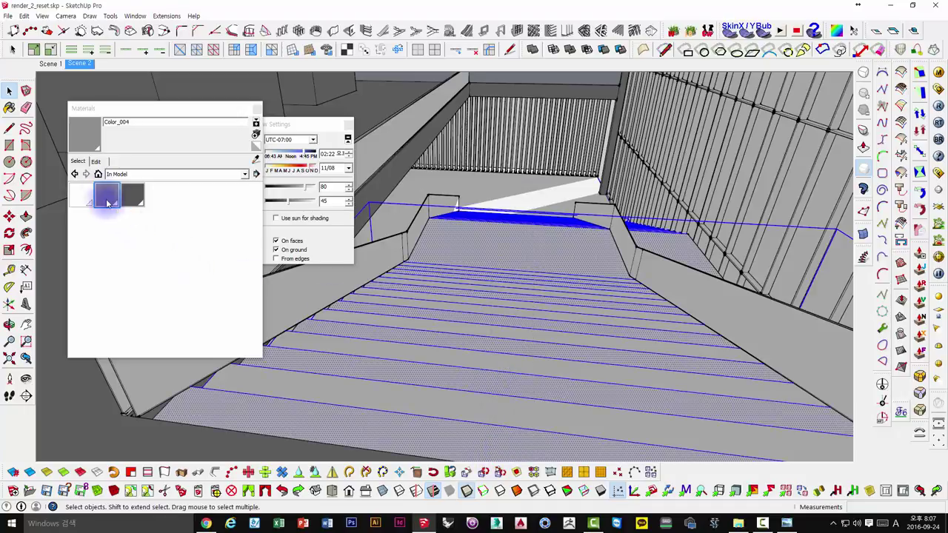
middle_drag(465, 320, 450, 245)
click(508, 249)
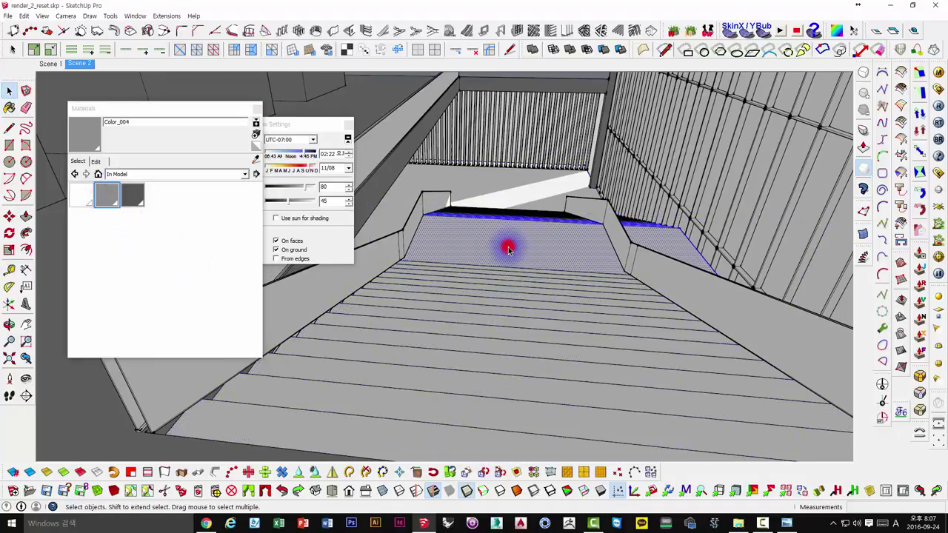
click(496, 288)
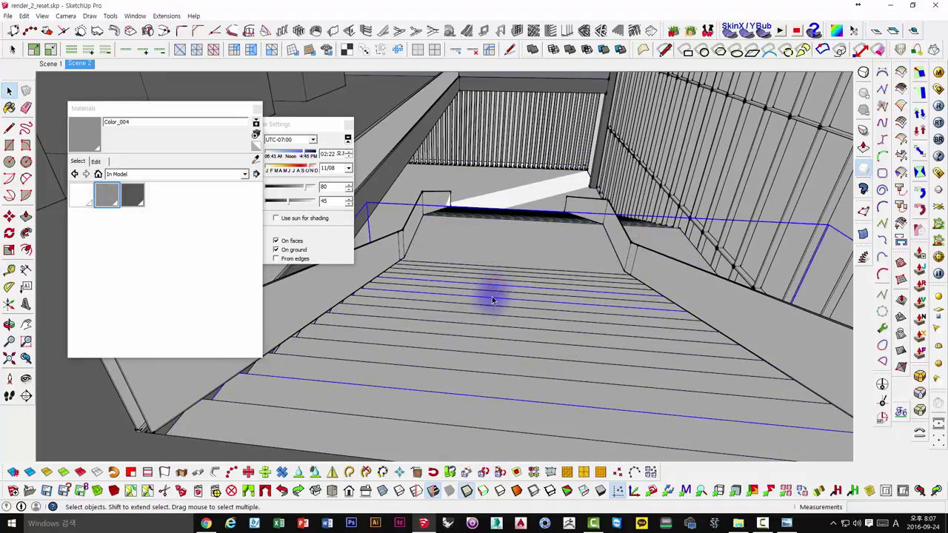
mouse_move(493, 300)
middle_down()
mouse_move(482, 311)
mouse_move(508, 281)
mouse_move(536, 188)
middle_up()
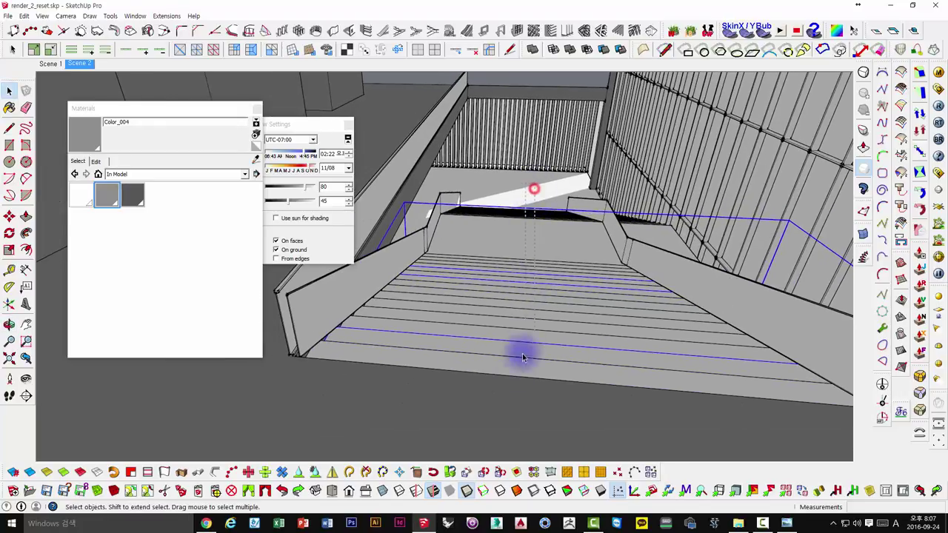
drag(534, 185, 485, 417)
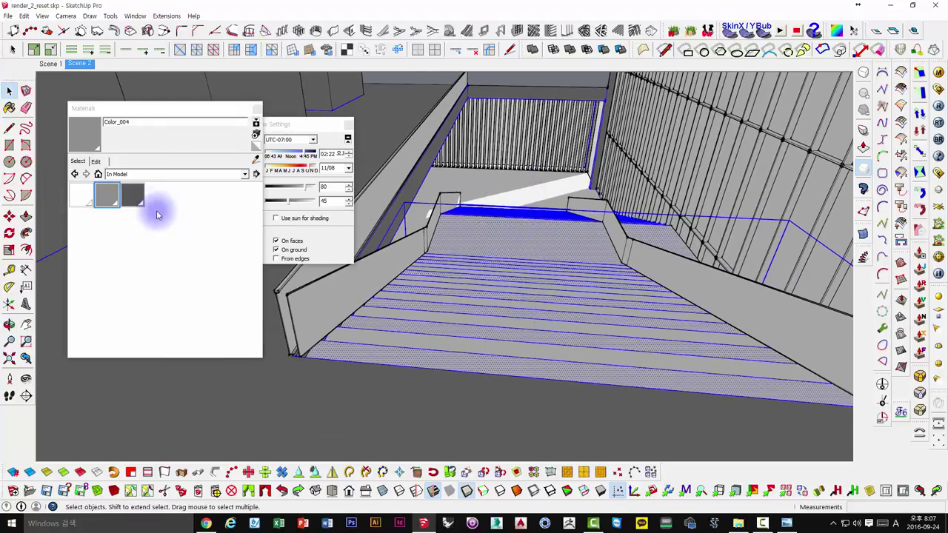
- Paint the treads and landing with Color_004 and open its Edit settings
click(110, 194)
click(499, 235)
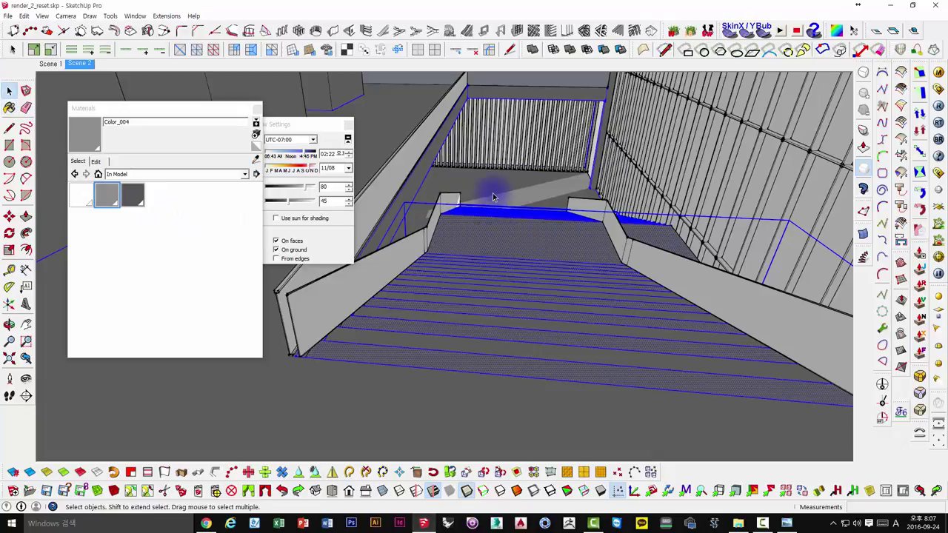
click(489, 249)
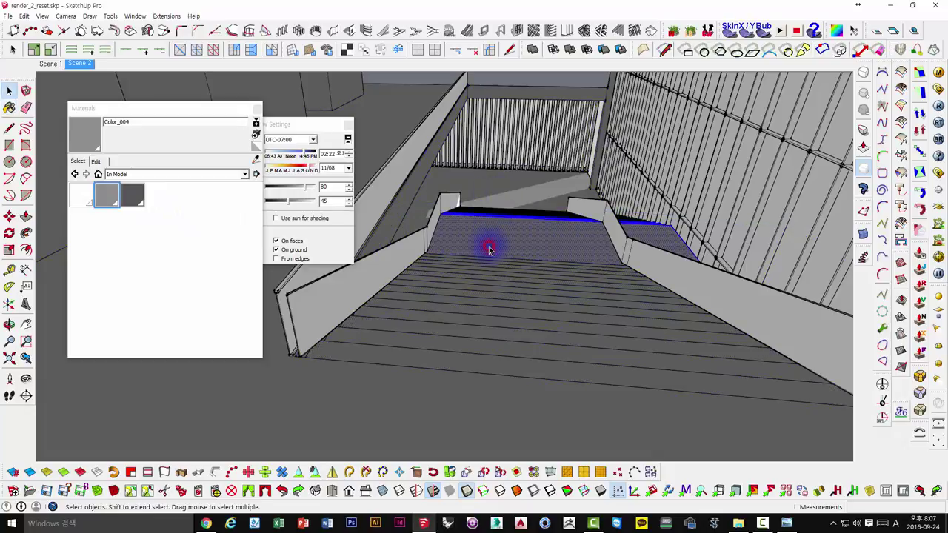
click(107, 198)
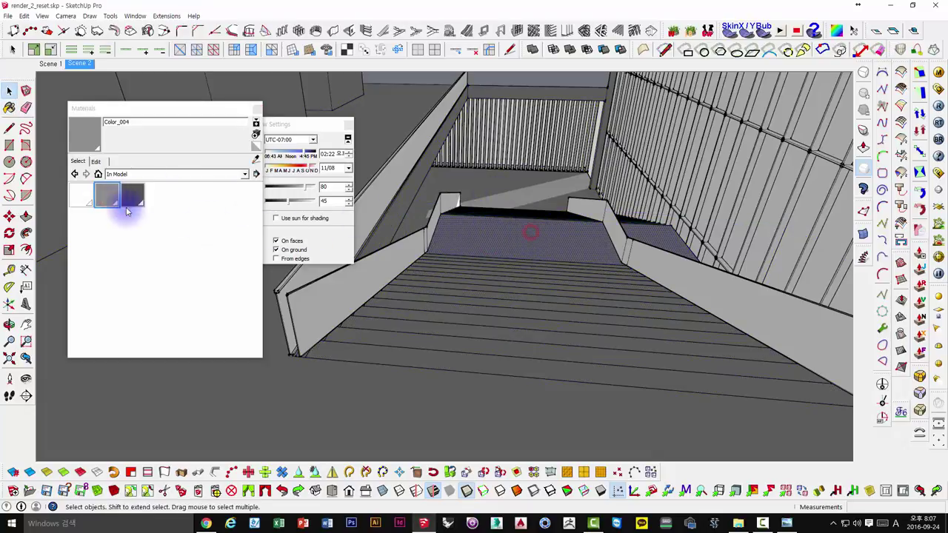
double_click(107, 195)
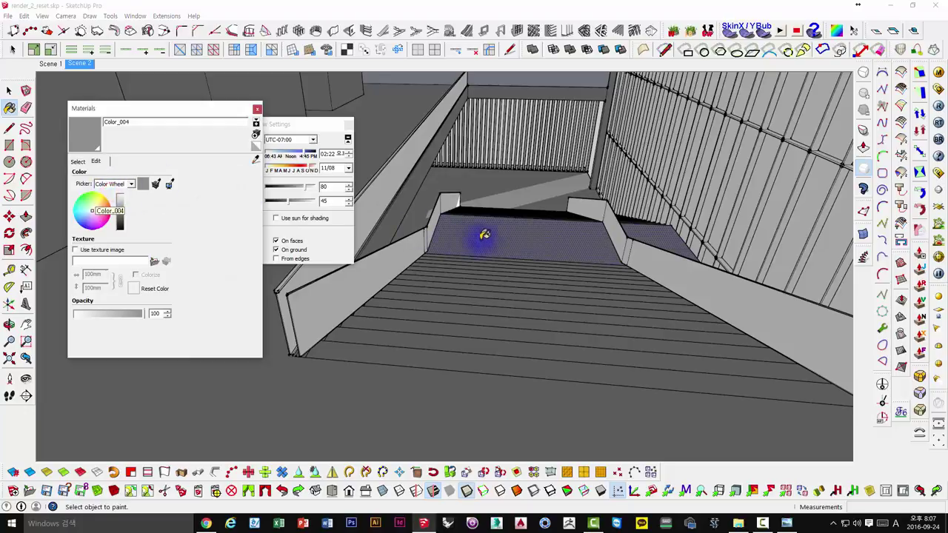
- Inspect the painted staircase from several angles and right-click the selected stair faces
middle_drag(512, 245, 502, 209)
mouse_move(440, 201)
middle_down()
mouse_move(453, 199)
mouse_move(444, 205)
middle_up()
scroll(433, 275, up, 3)
mouse_move(433, 276)
middle_down()
mouse_move(571, 205)
mouse_move(668, 174)
mouse_move(639, 198)
middle_up()
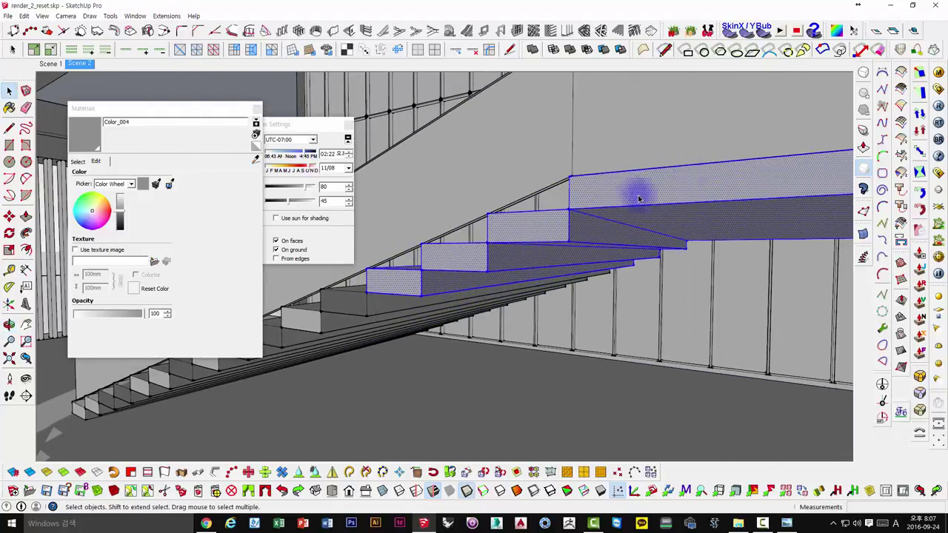
click(594, 197)
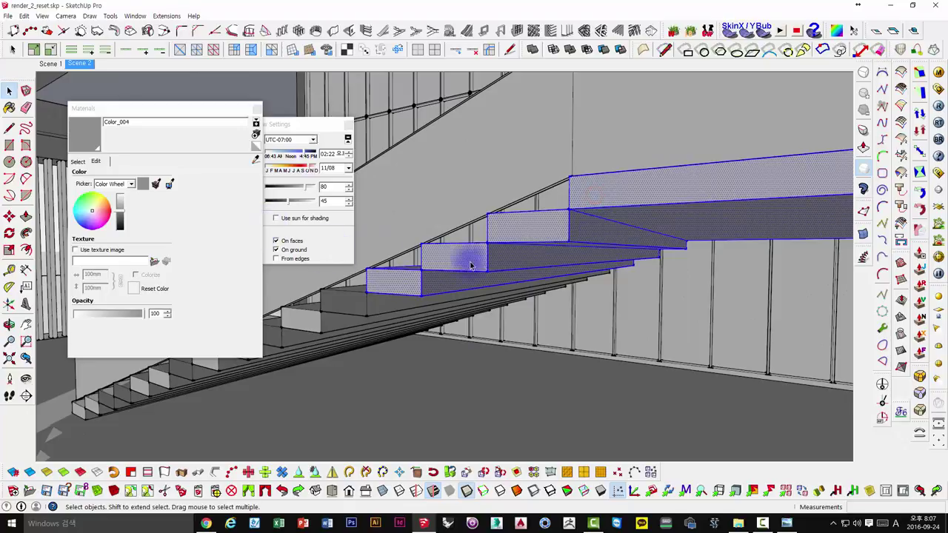
mouse_move(376, 296)
middle_down()
mouse_move(576, 213)
mouse_move(561, 245)
middle_up()
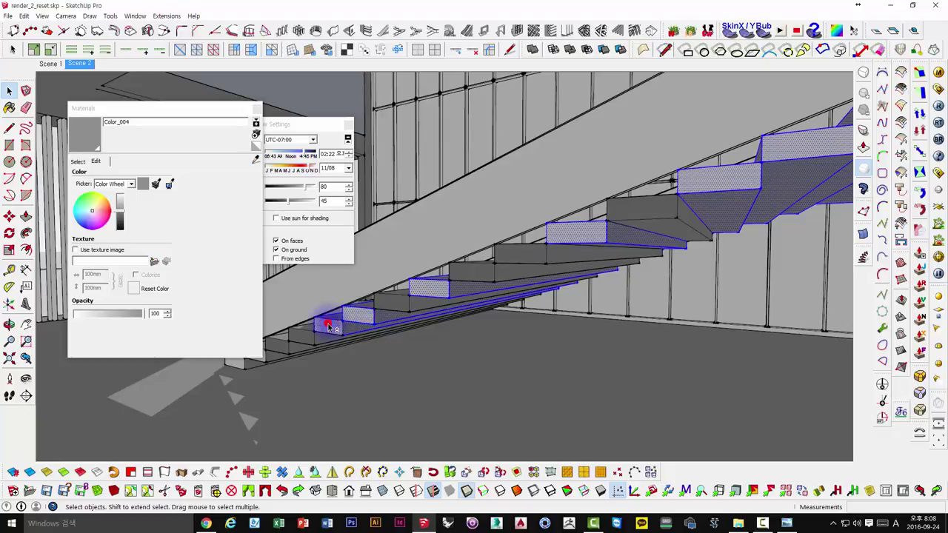
mouse_move(298, 346)
middle_down()
mouse_move(364, 324)
mouse_move(326, 334)
mouse_move(651, 277)
mouse_move(541, 307)
mouse_move(696, 313)
middle_up()
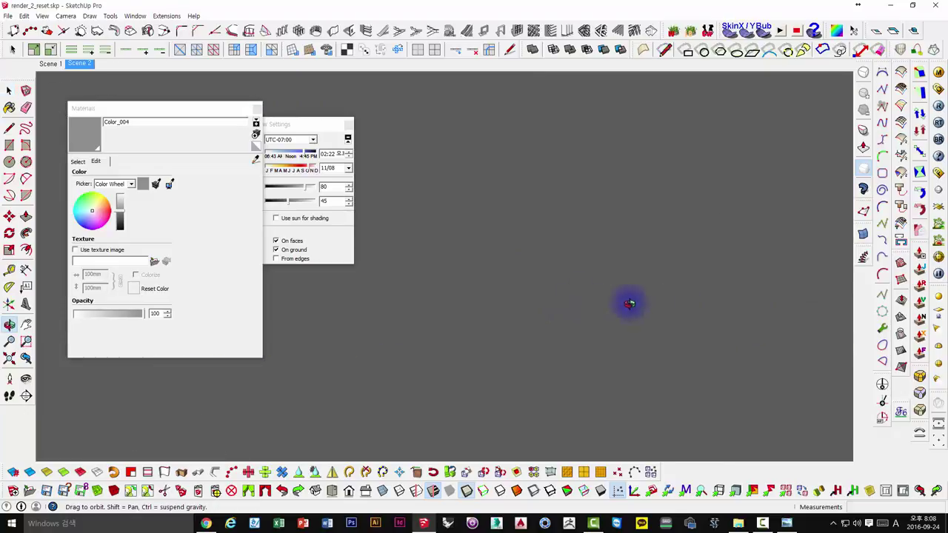
mouse_move(629, 304)
mouse_down()
mouse_move(874, 318)
mouse_move(454, 271)
mouse_move(619, 288)
mouse_up()
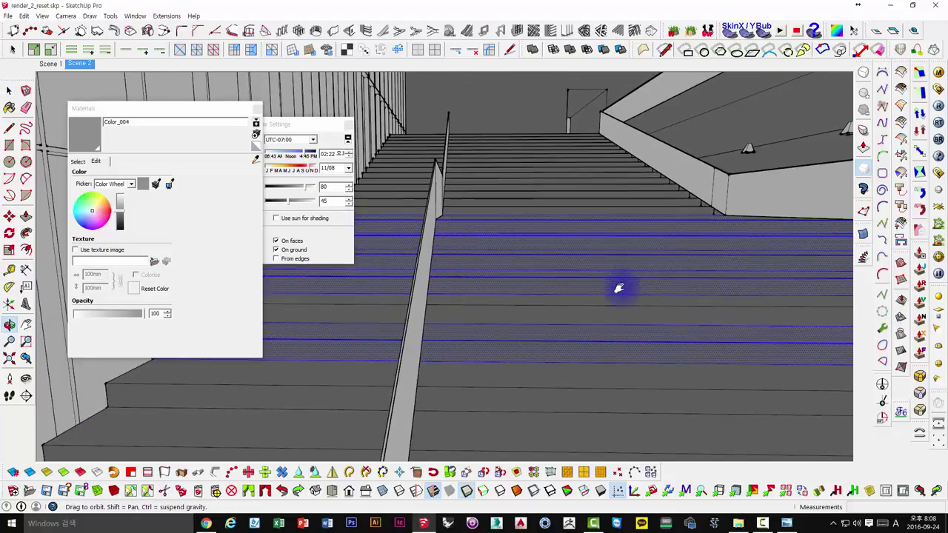
mouse_move(619, 288)
middle_down()
mouse_move(618, 299)
mouse_move(474, 275)
mouse_move(541, 281)
mouse_move(400, 299)
mouse_move(598, 301)
middle_up()
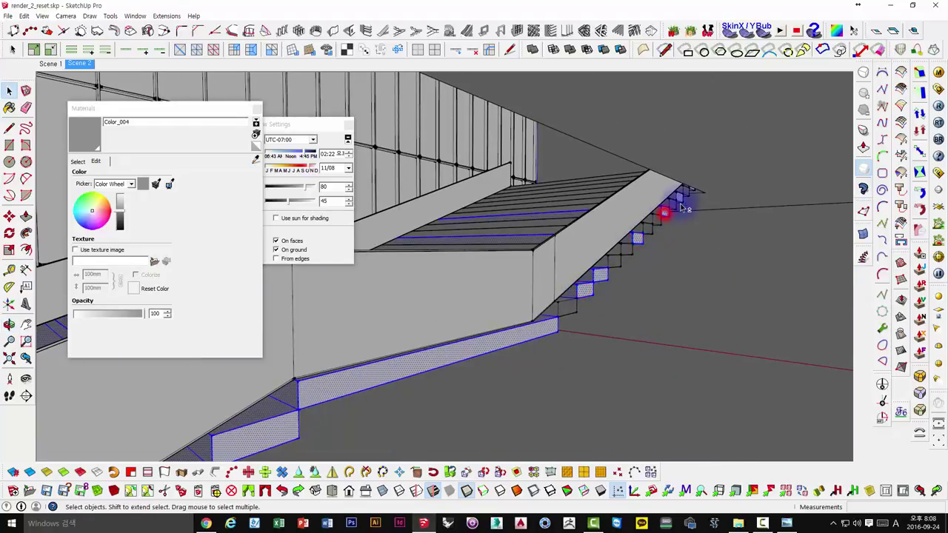
scroll(696, 187, up, 3)
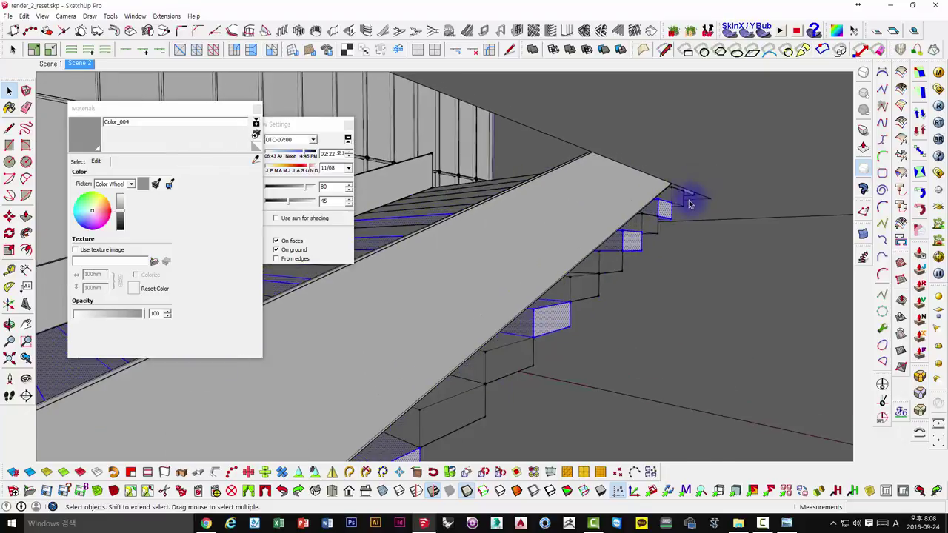
scroll(689, 191, up, 3)
mouse_move(591, 195)
middle_down()
mouse_move(585, 203)
mouse_move(654, 229)
mouse_move(631, 250)
mouse_move(632, 209)
mouse_move(538, 224)
middle_up()
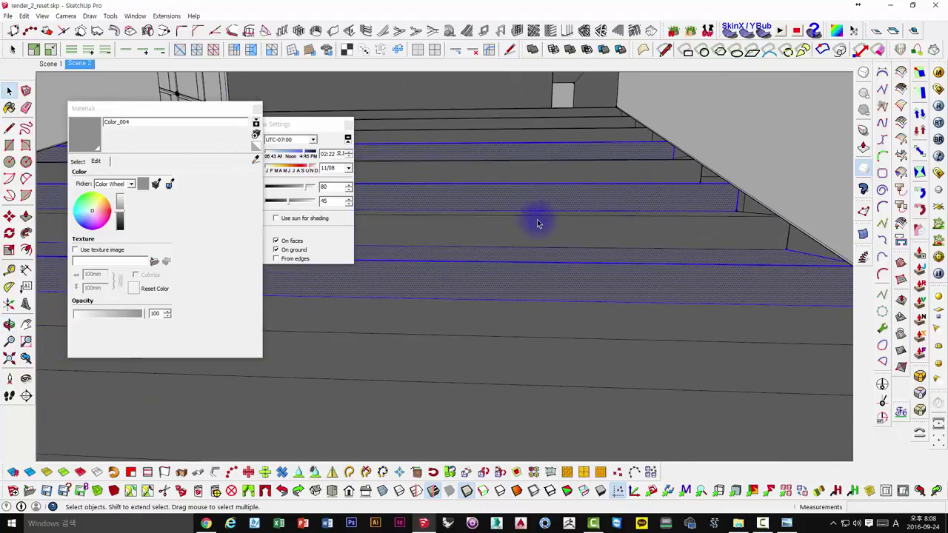
right_click(432, 155)
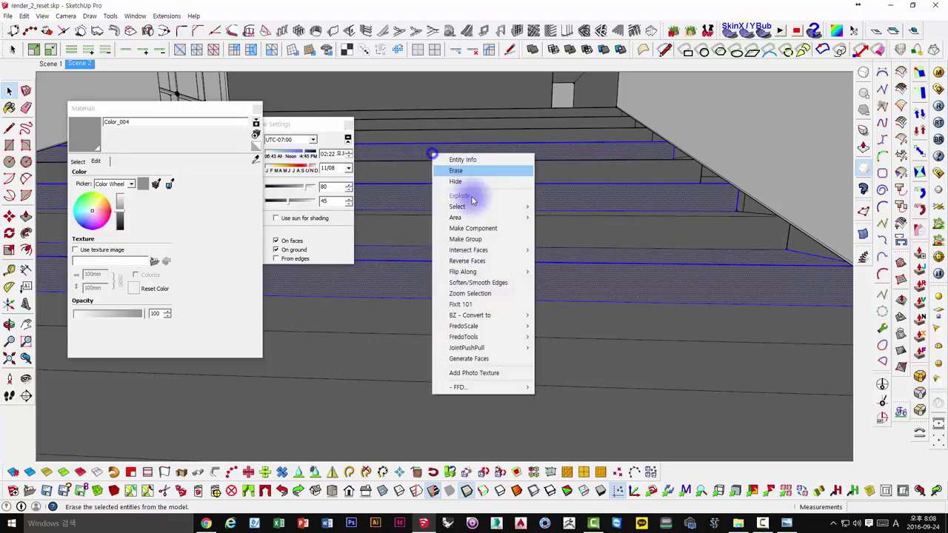
- Make the selected stair faces a group and pull back to the whole staircase
click(467, 239)
mouse_move(455, 237)
middle_down()
mouse_move(546, 197)
mouse_move(271, 206)
middle_up()
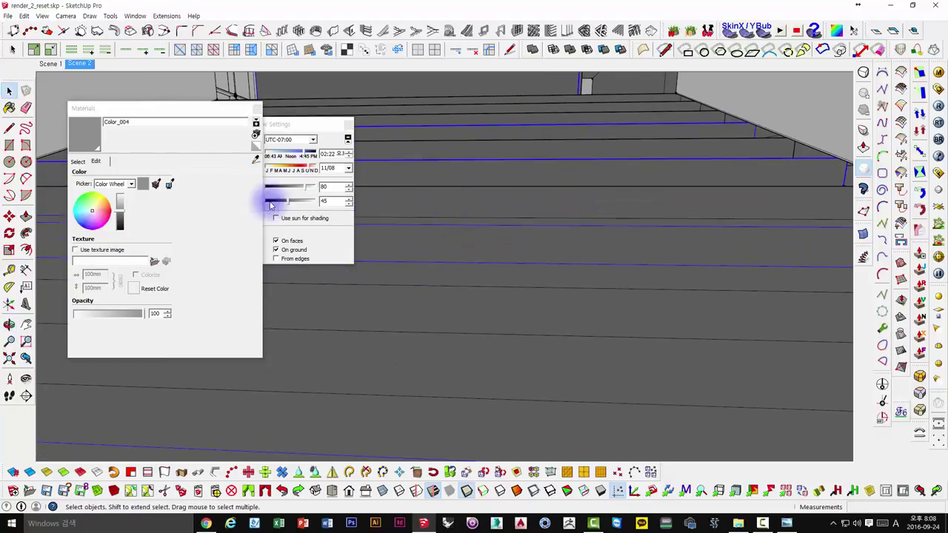
click(477, 175)
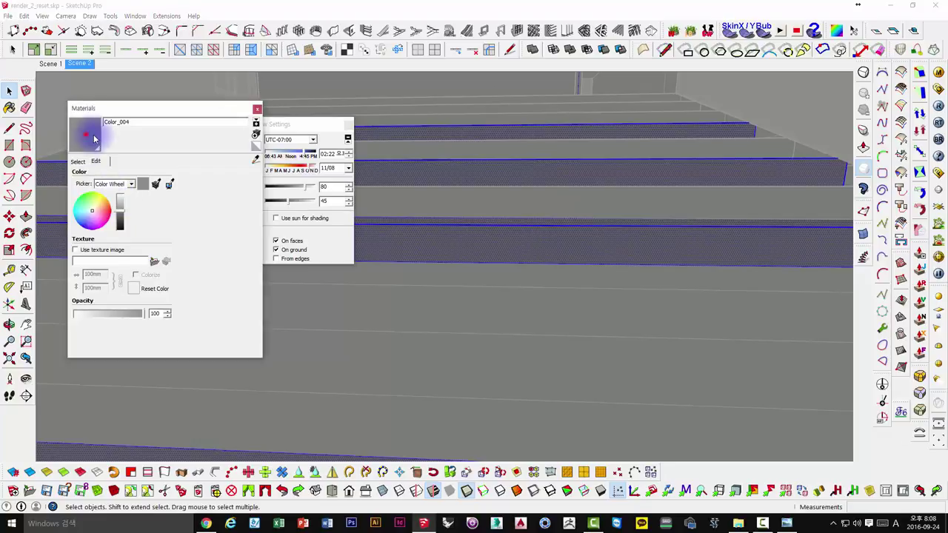
click(498, 168)
scroll(529, 200, down, 3)
mouse_move(529, 209)
middle_down()
mouse_move(571, 220)
mouse_move(605, 279)
mouse_move(590, 244)
mouse_move(628, 243)
mouse_move(495, 153)
mouse_move(521, 237)
mouse_move(567, 273)
mouse_move(515, 246)
mouse_move(485, 283)
middle_up()
scroll(560, 224, down, 3)
scroll(495, 154, down, 3)
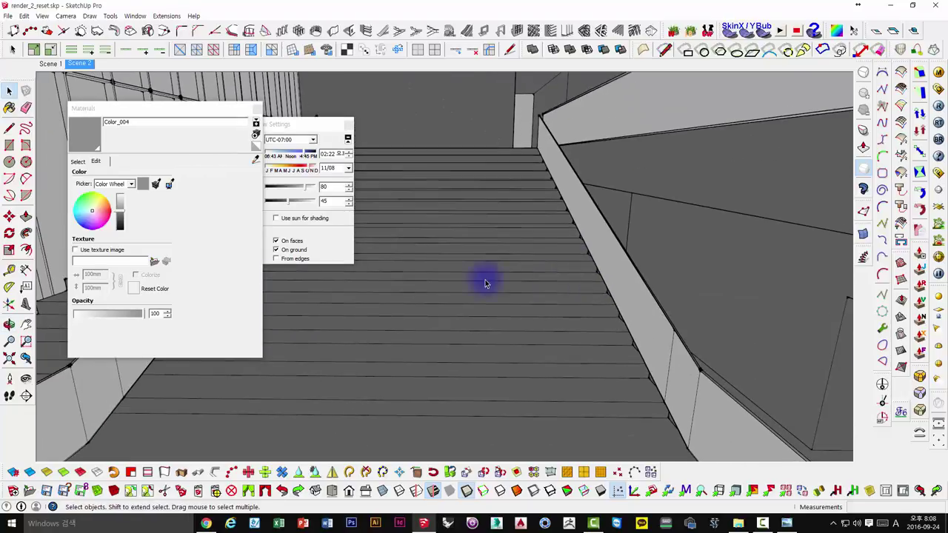
- Give Color_004 the render_2 light_concrete_2.jpg texture at 10000mm size
click(75, 252)
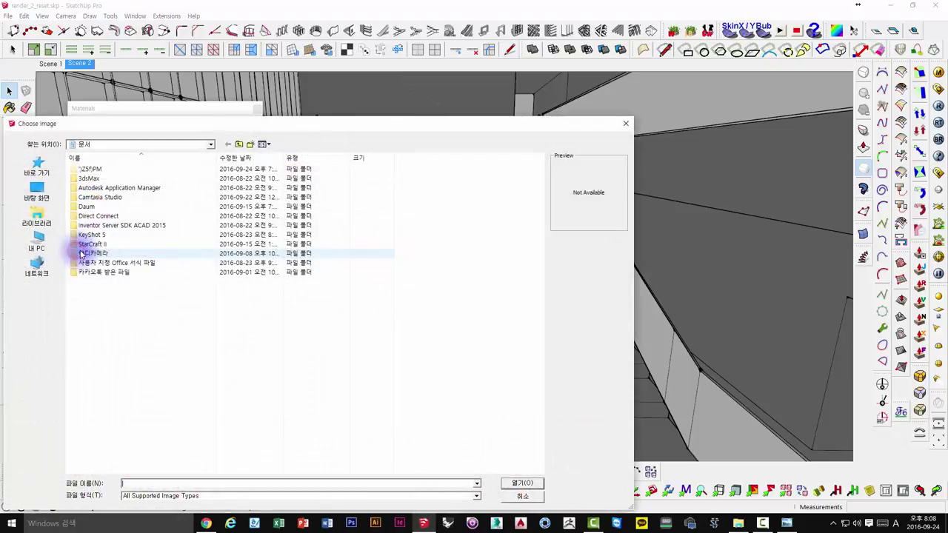
click(42, 190)
double_click(106, 243)
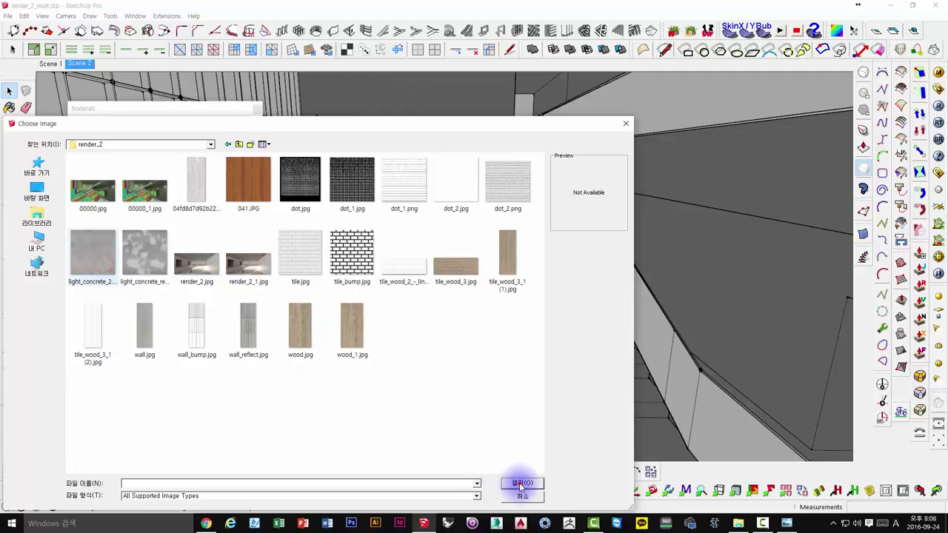
click(521, 488)
click(353, 257)
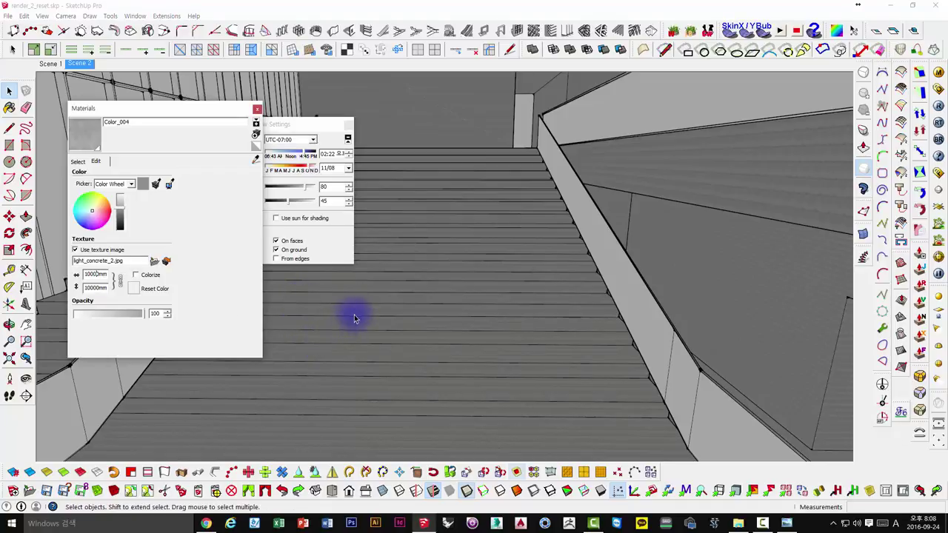
key(Return)
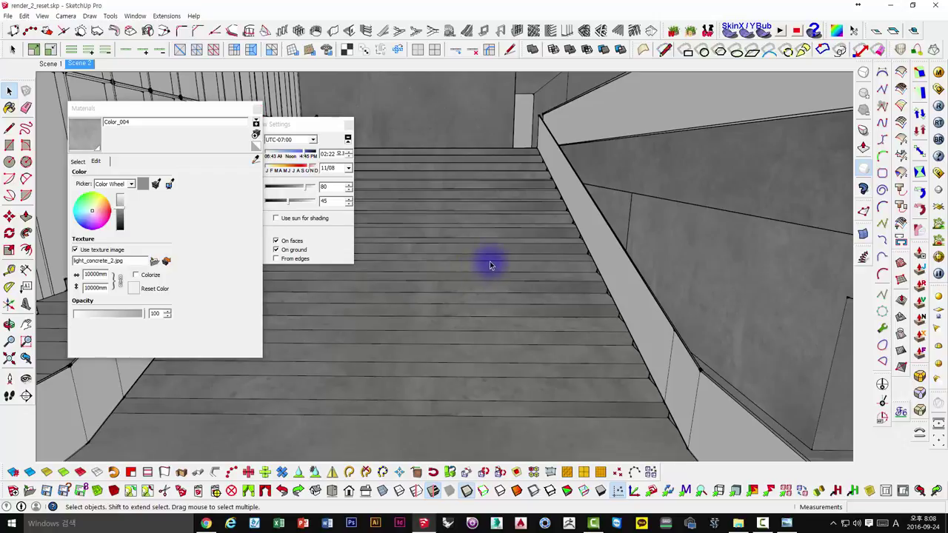
- Orbit and zoom up the staircase to face the upper landing's doorway wall
mouse_move(490, 280)
mouse_down()
mouse_move(506, 254)
mouse_move(556, 289)
mouse_move(519, 349)
mouse_move(567, 328)
mouse_move(499, 322)
mouse_move(656, 318)
mouse_up()
key(space)
mouse_move(656, 318)
middle_down()
mouse_move(603, 417)
mouse_move(495, 204)
middle_up()
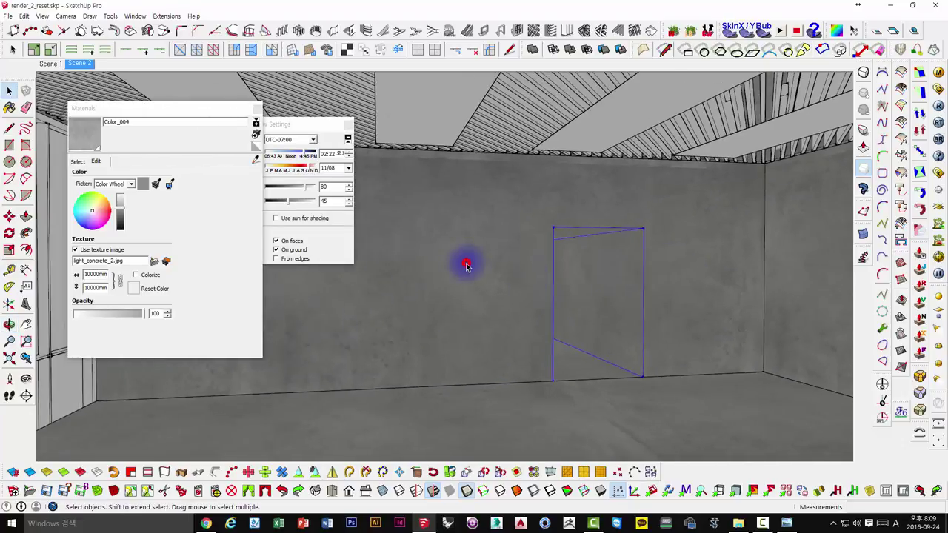
click(466, 265)
middle_drag(518, 271, 480, 250)
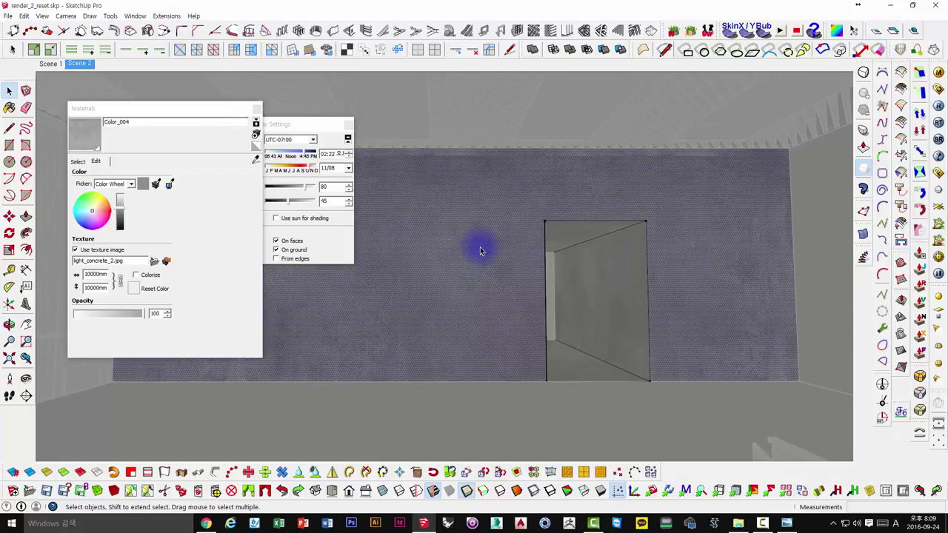
scroll(480, 251, down, 3)
scroll(481, 252, down, 3)
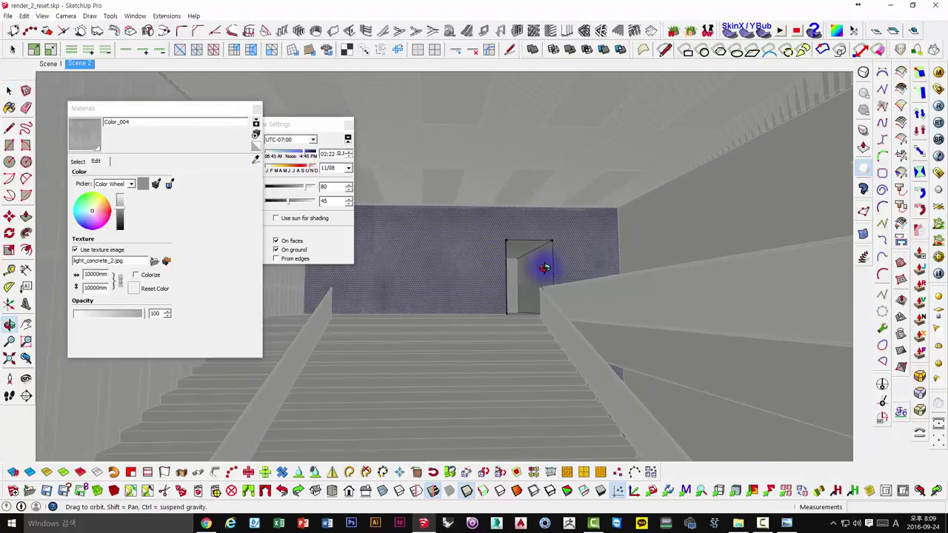
middle_drag(540, 269, 645, 334)
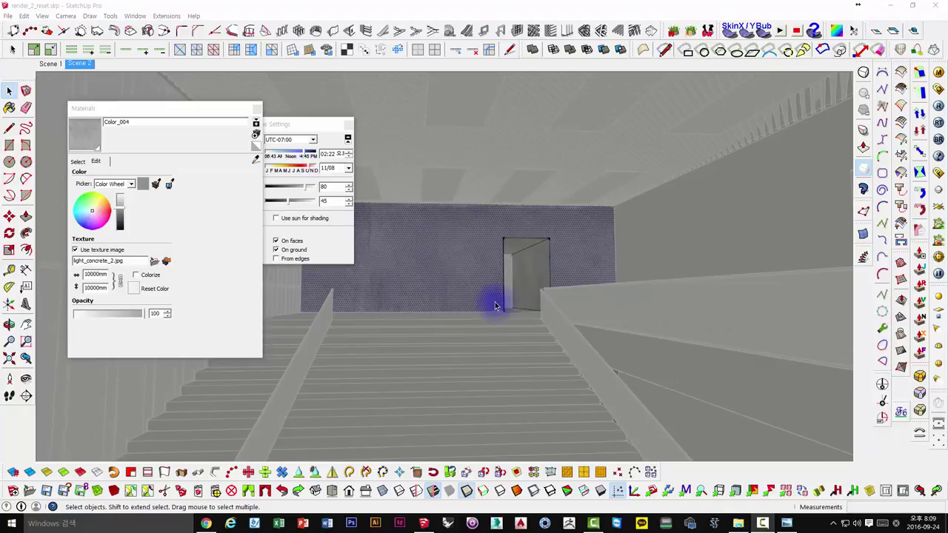
mouse_move(495, 305)
middle_down()
mouse_move(470, 319)
mouse_move(514, 263)
mouse_move(482, 240)
middle_up()
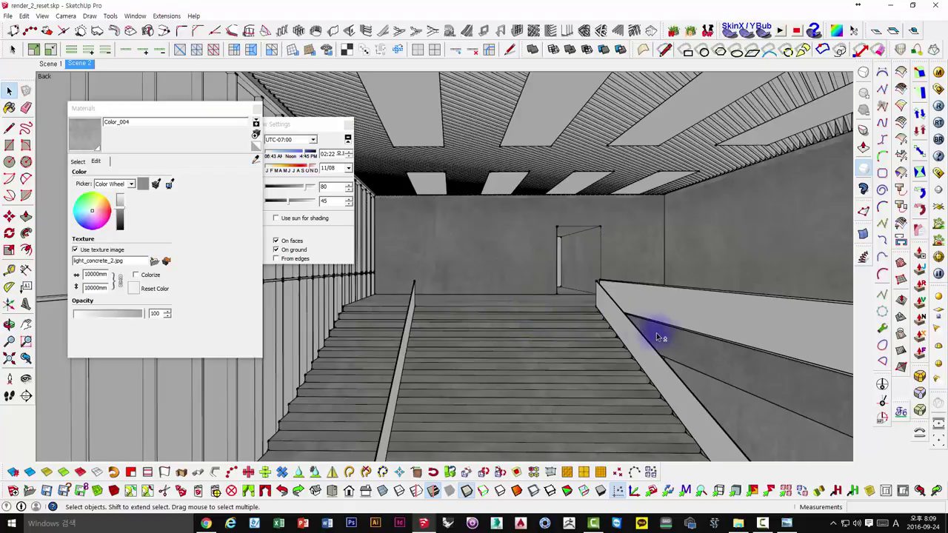
- Select the doorway wall and list the model's three in-use materials
mouse_move(661, 337)
middle_down()
mouse_move(575, 267)
mouse_move(548, 272)
mouse_move(578, 315)
middle_up()
scroll(449, 218, up, 3)
scroll(544, 239, up, 3)
scroll(501, 252, up, 2)
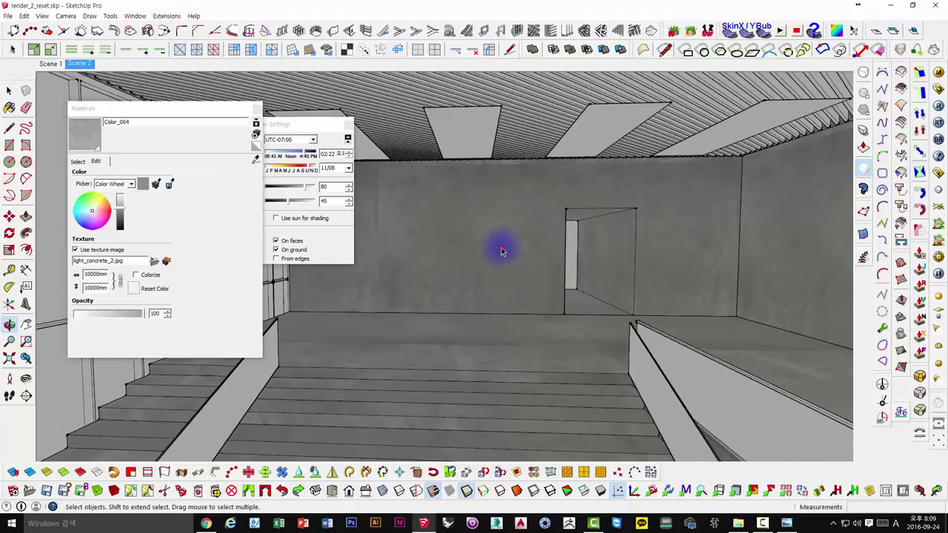
scroll(501, 251, down, 3)
middle_drag(546, 249, 493, 245)
click(567, 282)
mouse_move(567, 281)
middle_down()
mouse_move(223, 237)
mouse_move(186, 186)
middle_up()
click(78, 160)
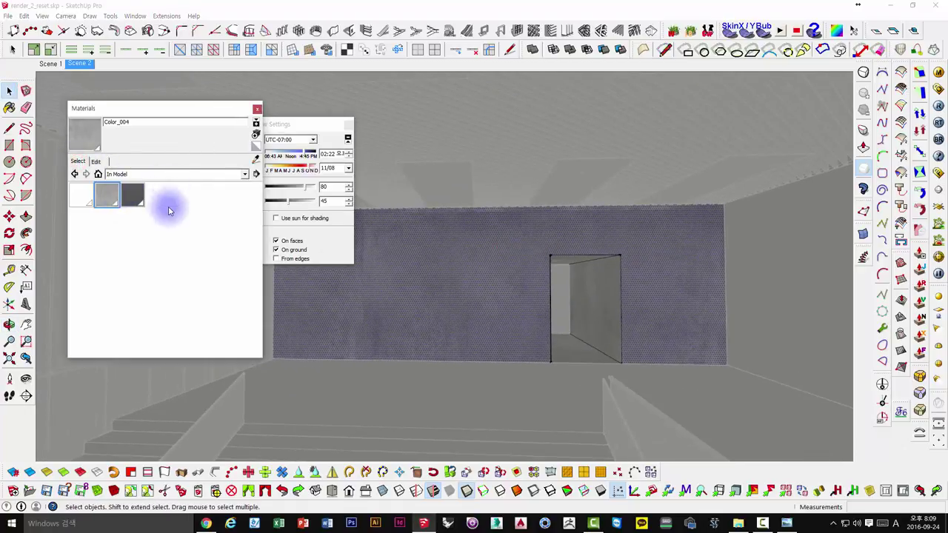
- Create Material1 from the white base, greyed, using the wall.jpg texture image
click(133, 200)
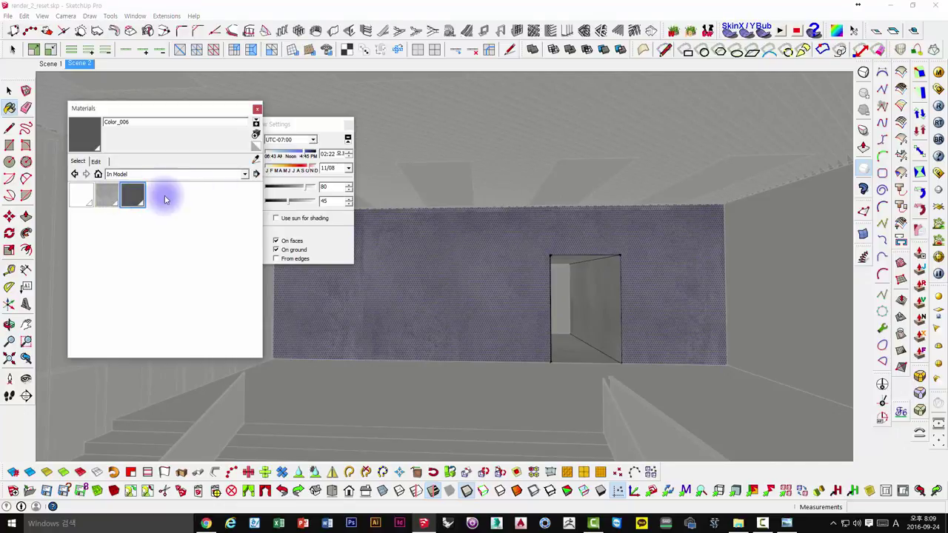
click(77, 197)
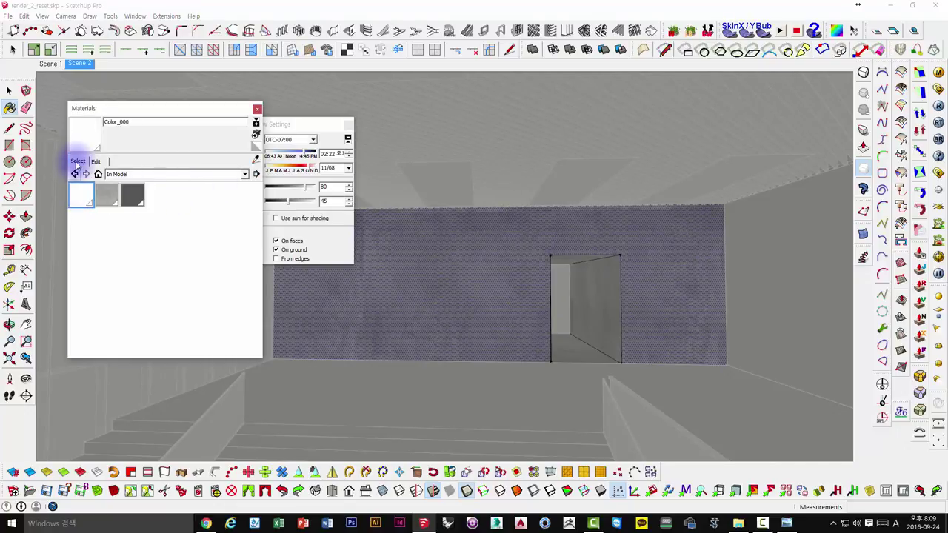
click(255, 137)
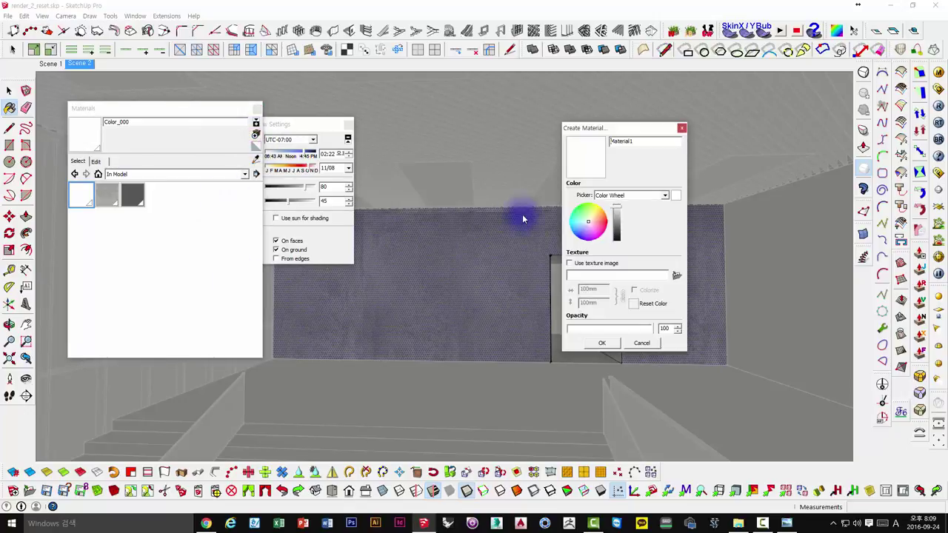
click(617, 222)
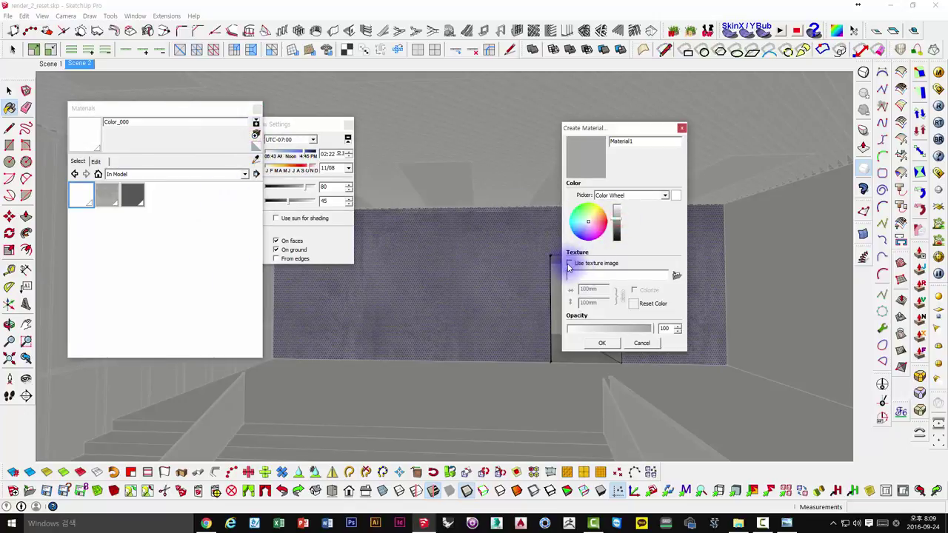
click(569, 265)
drag(851, 220, 872, 462)
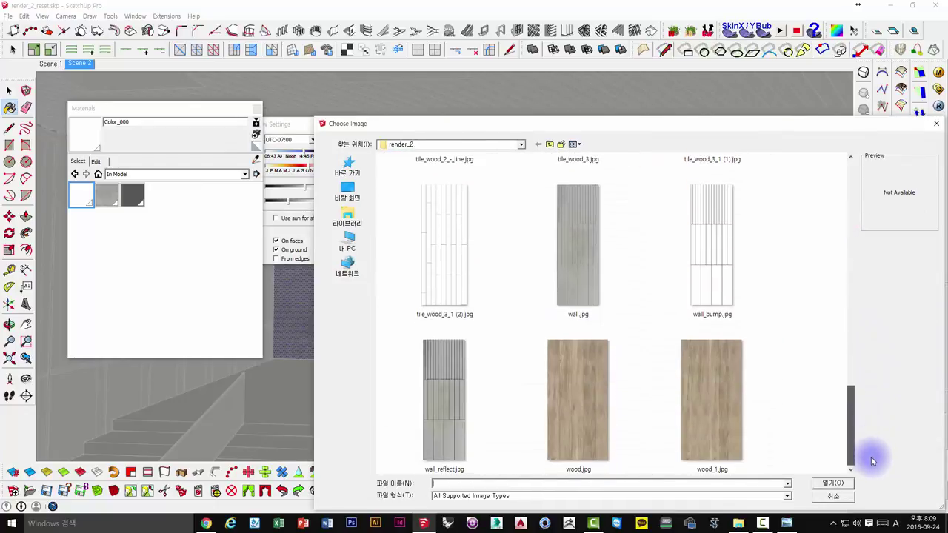
click(599, 251)
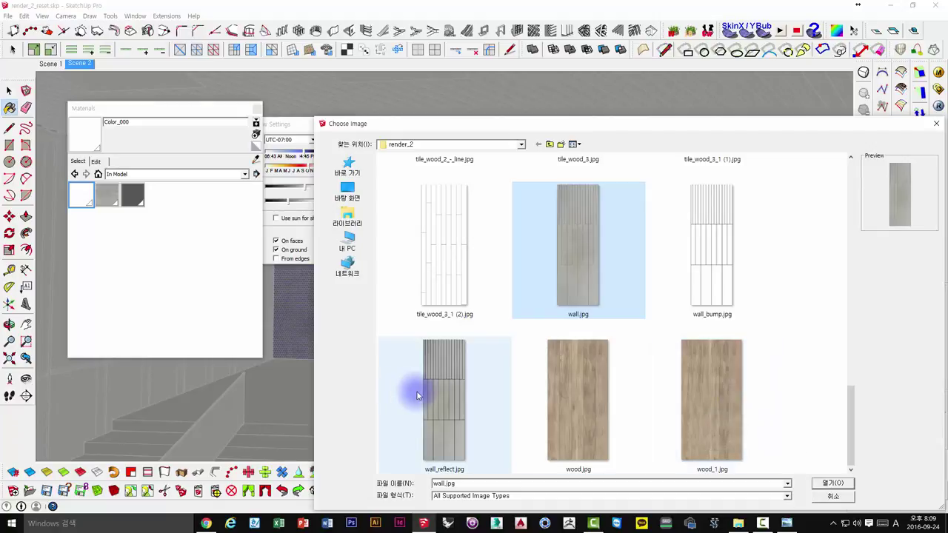
click(826, 485)
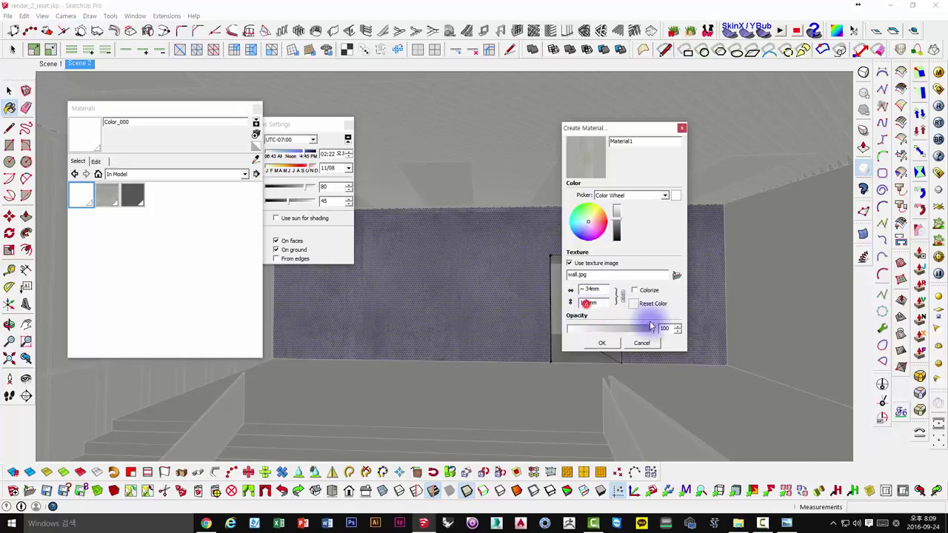
click(603, 342)
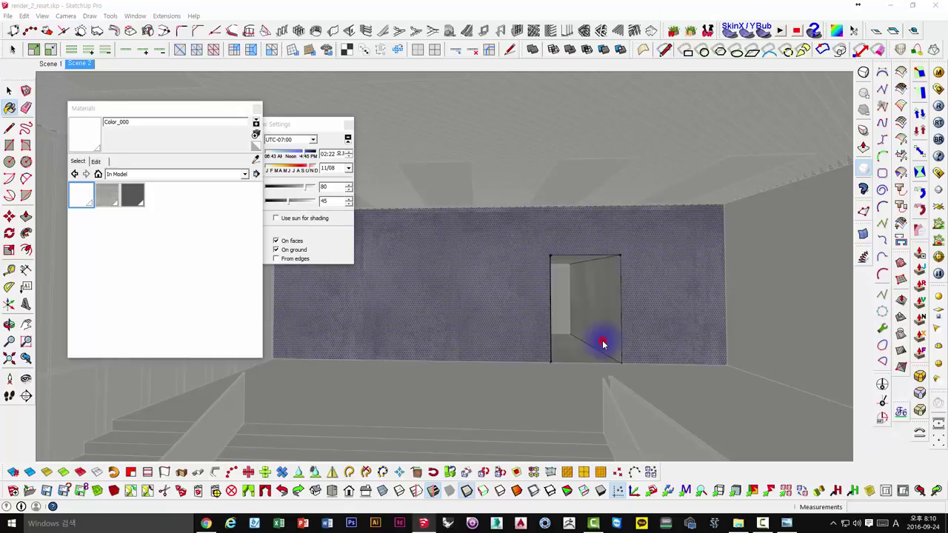
- Paint the doorway wall with Material1's vertical board texture
click(516, 277)
click(551, 341)
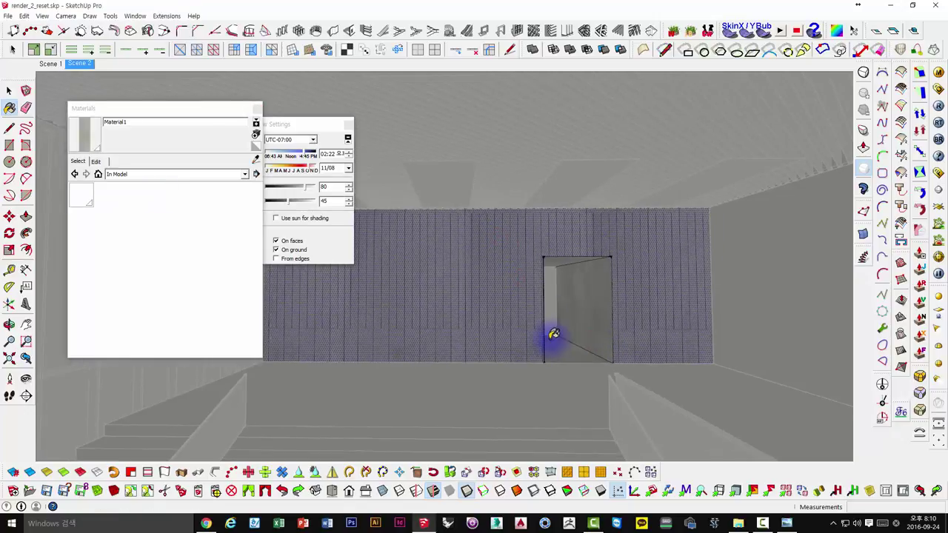
mouse_move(634, 268)
middle_down()
mouse_move(590, 210)
mouse_move(624, 293)
mouse_move(634, 263)
middle_up()
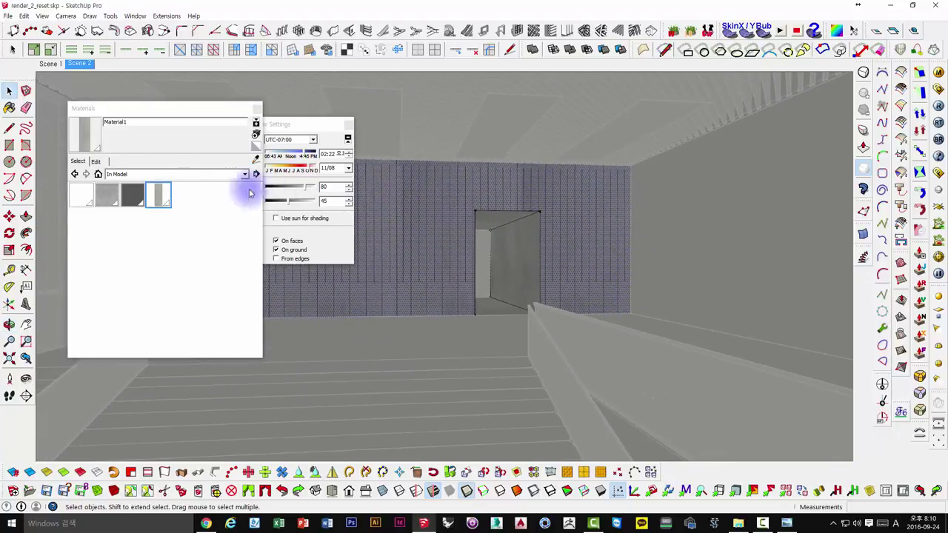
- Set Material1's texture height to 10100mm and open the wall group for editing
double_click(159, 195)
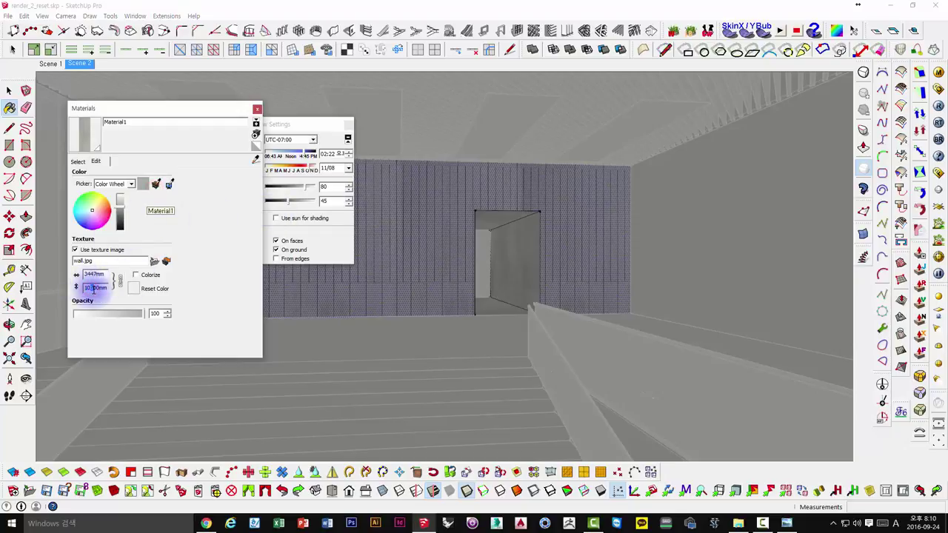
key(Return)
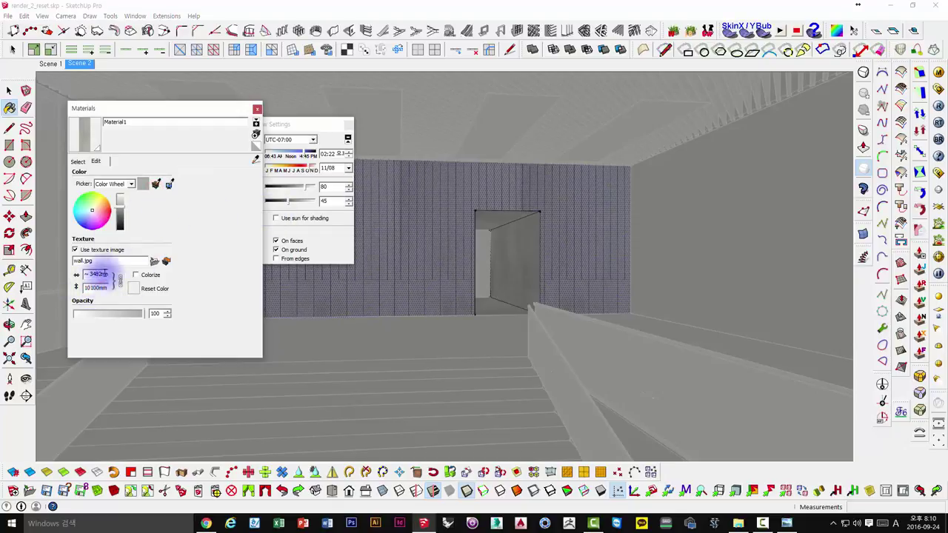
mouse_move(616, 247)
middle_down()
mouse_move(639, 247)
mouse_move(609, 269)
mouse_move(605, 254)
middle_up()
key(space)
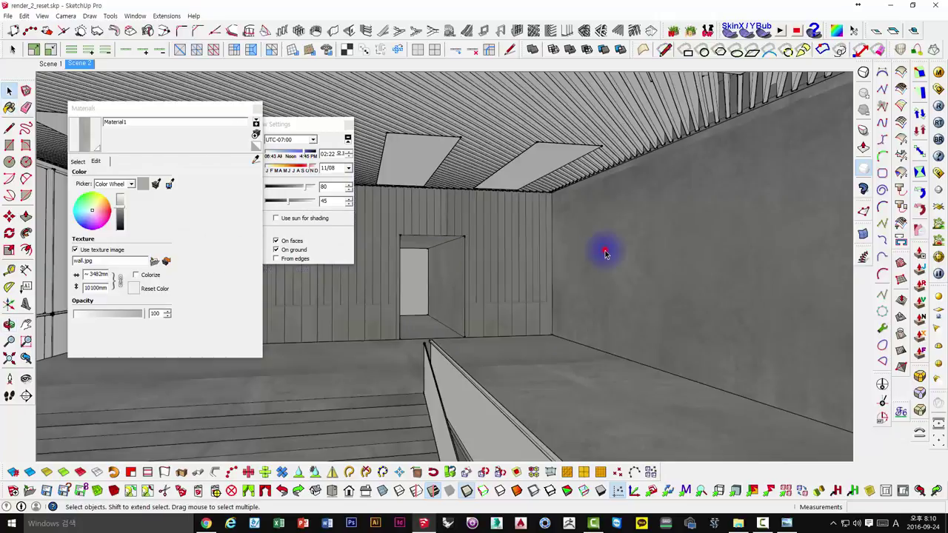
double_click(605, 254)
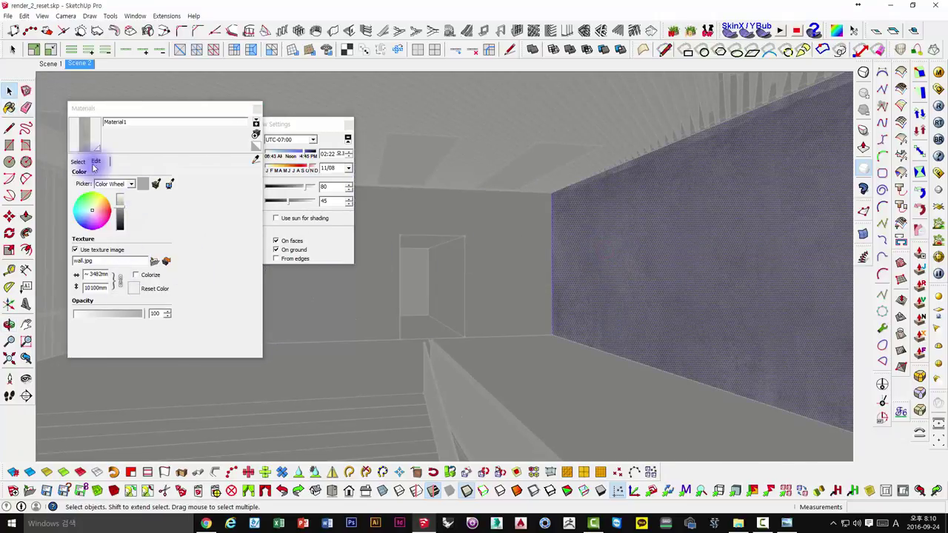
- Paint the back wall with Material1 and inspect the recess's right wall and floor
mouse_move(713, 267)
middle_down()
mouse_move(726, 286)
mouse_move(563, 288)
mouse_move(641, 313)
mouse_move(715, 313)
mouse_move(567, 313)
mouse_move(561, 347)
mouse_move(810, 355)
mouse_move(729, 356)
middle_up()
mouse_move(506, 341)
middle_down()
mouse_move(328, 332)
mouse_move(812, 351)
mouse_move(627, 345)
mouse_move(544, 328)
mouse_move(510, 334)
mouse_move(466, 260)
middle_up()
click(467, 261)
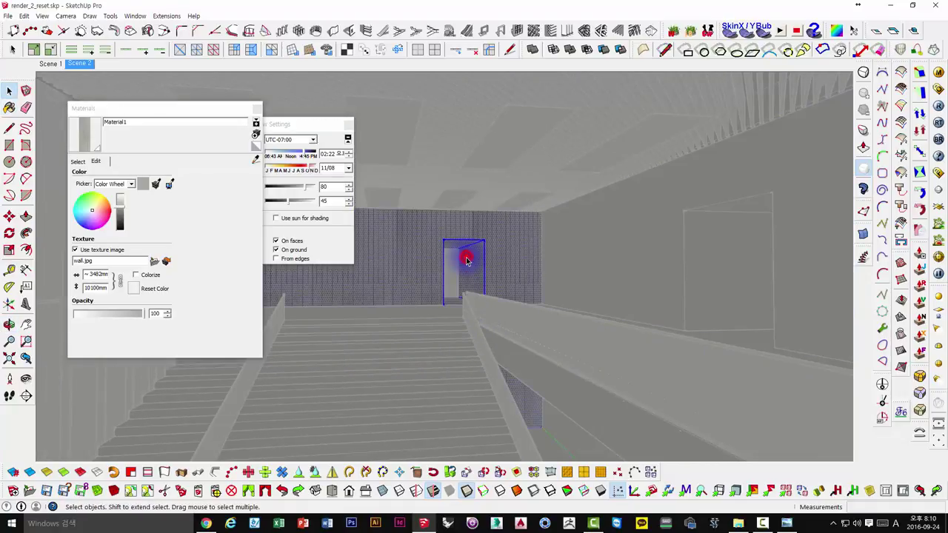
click(104, 151)
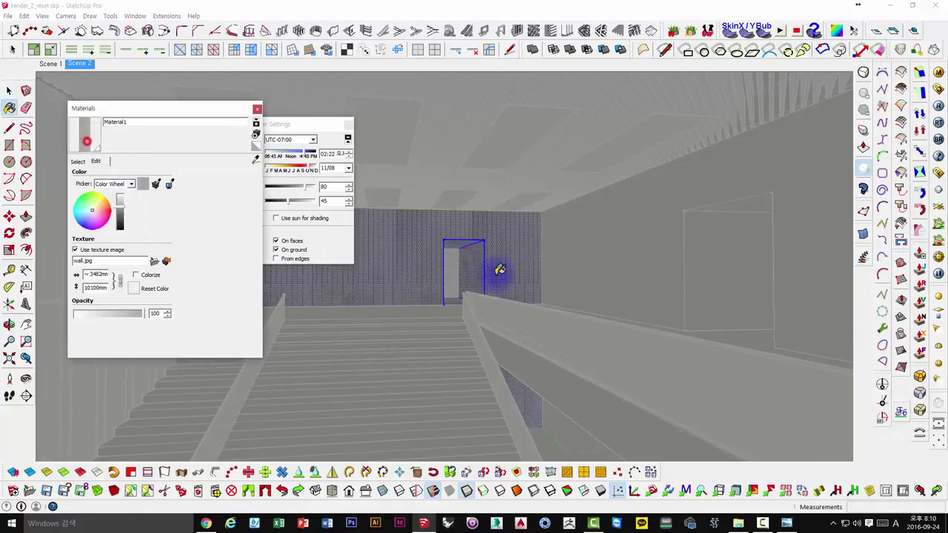
mouse_move(526, 344)
middle_down()
mouse_move(434, 197)
mouse_move(483, 271)
mouse_move(518, 404)
mouse_move(512, 333)
mouse_move(523, 345)
mouse_move(557, 270)
mouse_move(440, 180)
mouse_move(508, 345)
mouse_move(464, 328)
mouse_move(541, 385)
mouse_move(567, 324)
mouse_move(588, 355)
middle_up()
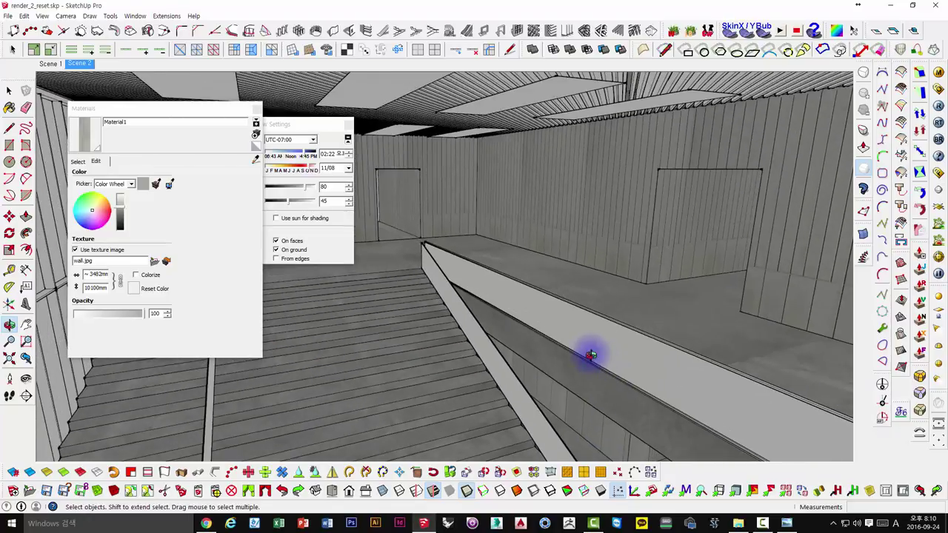
mouse_move(436, 210)
middle_down()
mouse_move(431, 220)
mouse_move(410, 205)
mouse_move(521, 294)
mouse_move(477, 254)
mouse_move(443, 265)
mouse_move(555, 294)
mouse_move(502, 260)
mouse_move(542, 296)
mouse_move(522, 320)
middle_up()
click(522, 320)
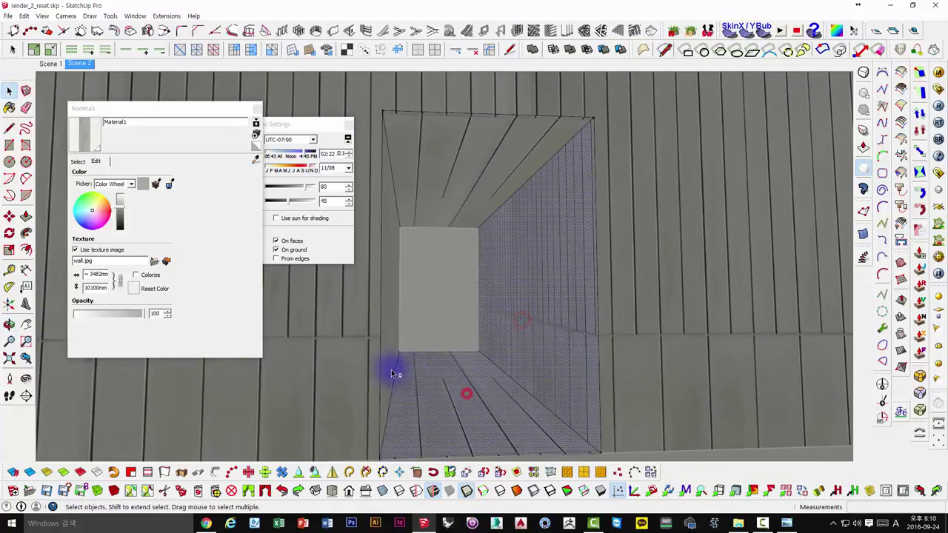
mouse_move(476, 265)
middle_down()
mouse_move(501, 343)
mouse_move(497, 275)
mouse_move(502, 298)
mouse_move(482, 282)
mouse_move(568, 383)
mouse_move(546, 296)
mouse_move(540, 319)
middle_up()
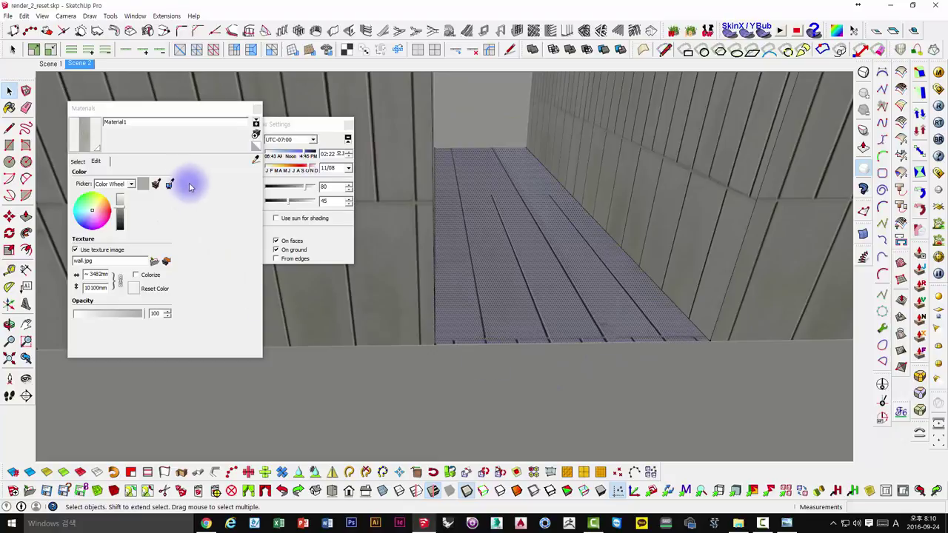
- Sample the floor's light_concrete_2 material and orbit until the door opening sits right
click(252, 160)
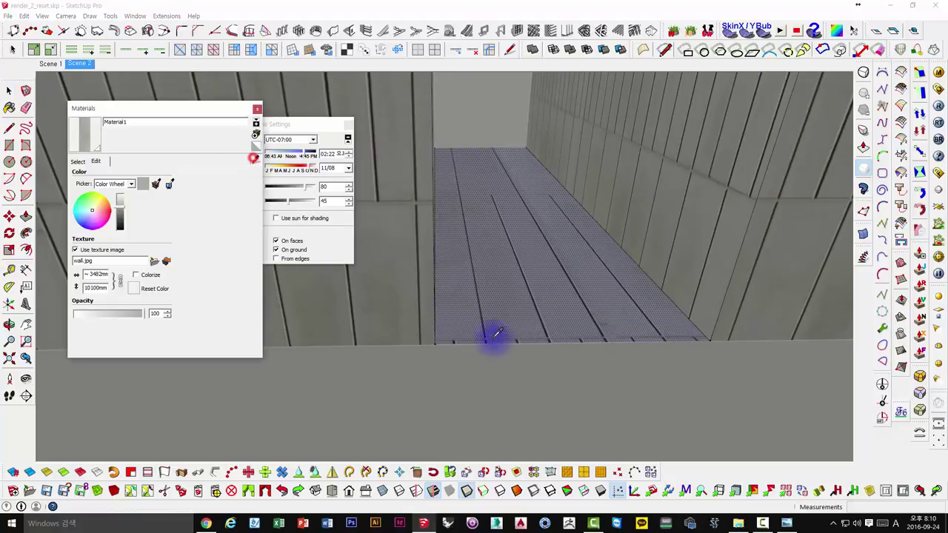
click(531, 280)
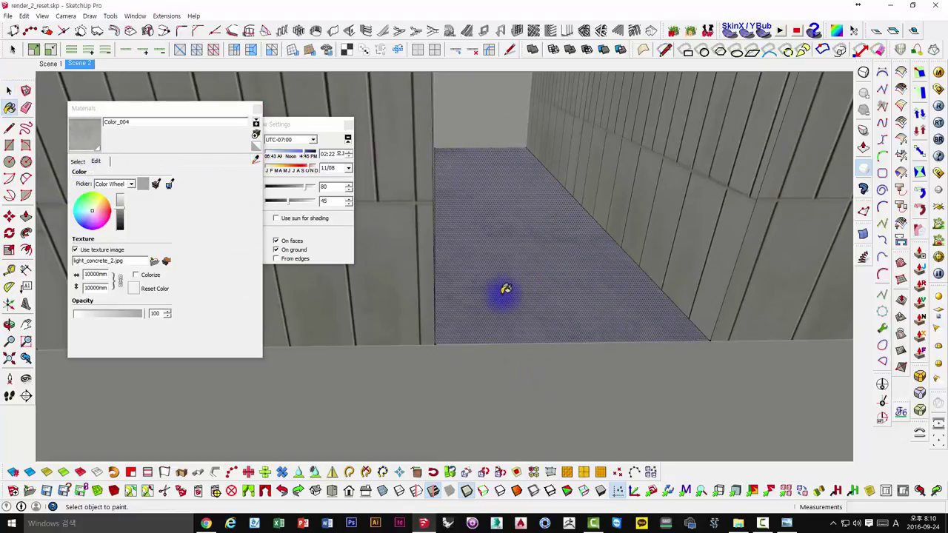
mouse_move(511, 304)
middle_down()
mouse_move(716, 345)
mouse_move(259, 313)
mouse_move(486, 360)
mouse_move(415, 266)
mouse_move(615, 392)
middle_up()
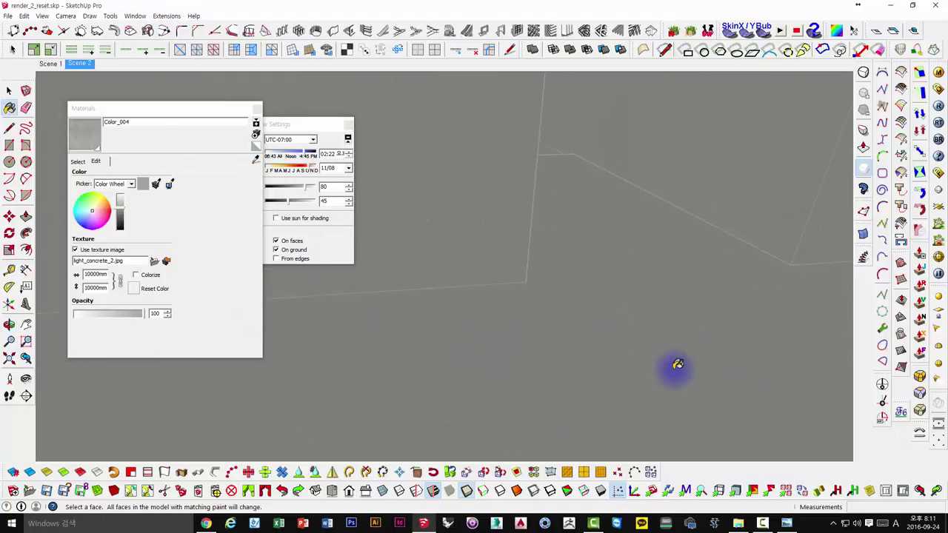
scroll(674, 366, down, 3)
mouse_move(661, 336)
middle_down()
mouse_move(419, 322)
mouse_move(451, 370)
mouse_move(726, 311)
mouse_move(346, 332)
mouse_move(437, 321)
mouse_move(669, 332)
mouse_move(514, 220)
mouse_move(565, 278)
mouse_move(745, 363)
mouse_move(730, 372)
middle_up()
mouse_move(549, 228)
middle_down()
mouse_move(648, 334)
mouse_move(574, 267)
mouse_move(757, 365)
mouse_move(679, 319)
mouse_move(614, 311)
mouse_move(645, 232)
mouse_move(673, 279)
mouse_move(642, 298)
mouse_move(402, 262)
middle_up()
scroll(404, 265, up, 3)
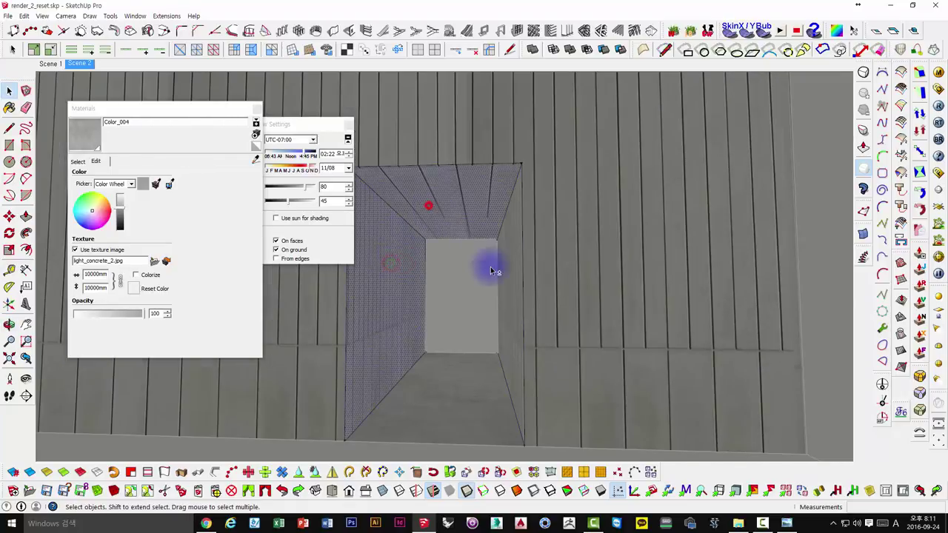
middle_drag(467, 326, 75, 246)
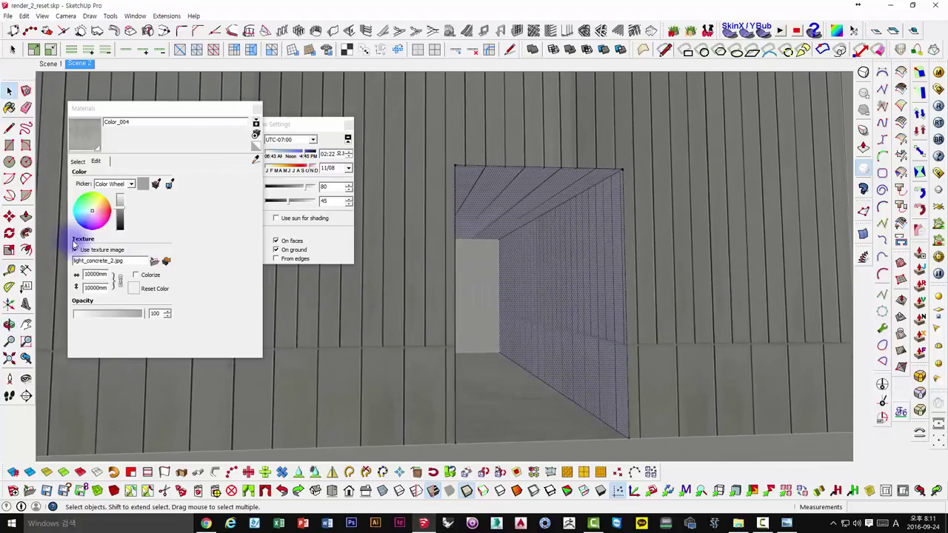
- Create Material2 with the tile_wood_3_1 (1).jpg texture at 75mm × 200mm
click(78, 161)
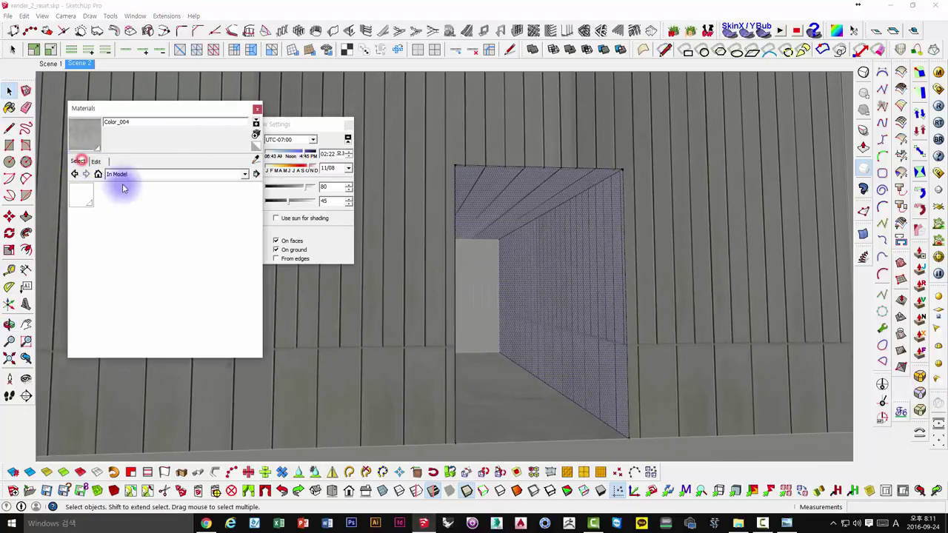
click(84, 195)
click(255, 135)
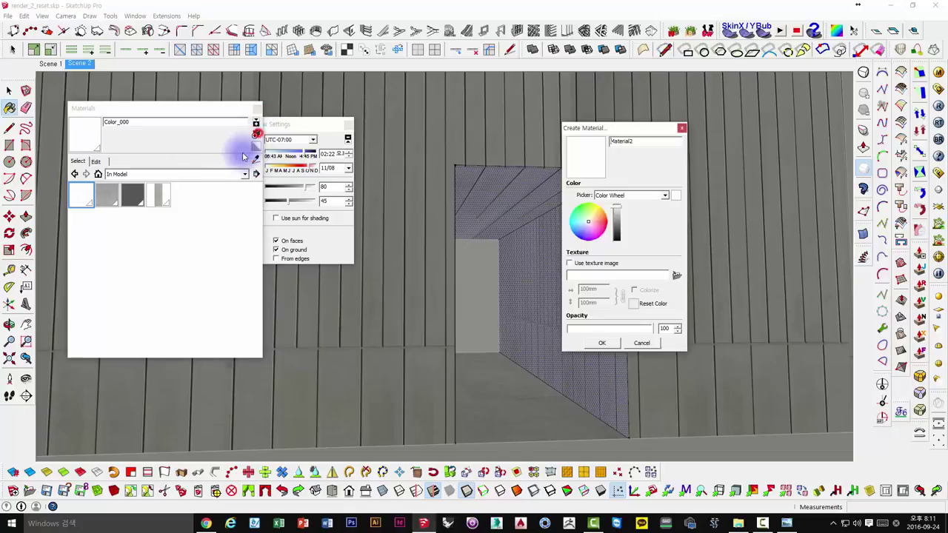
click(613, 226)
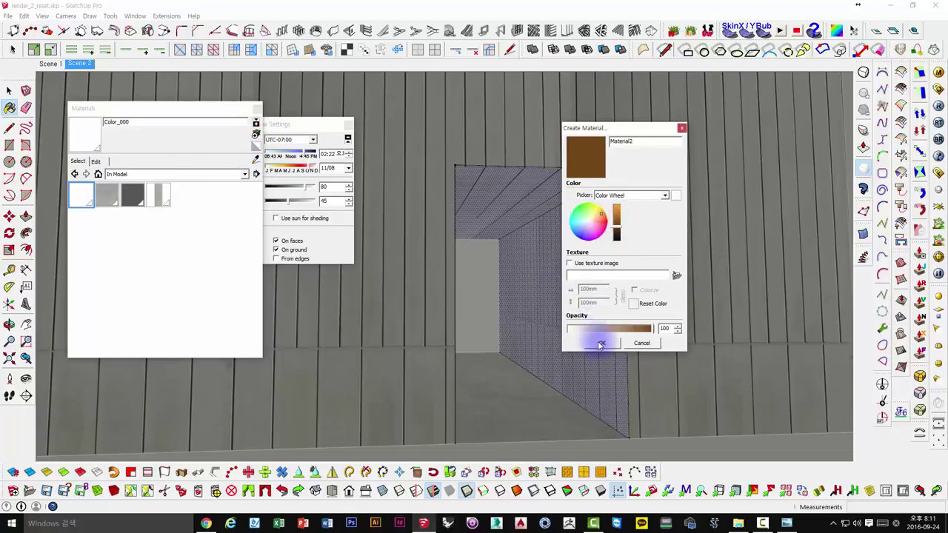
click(571, 265)
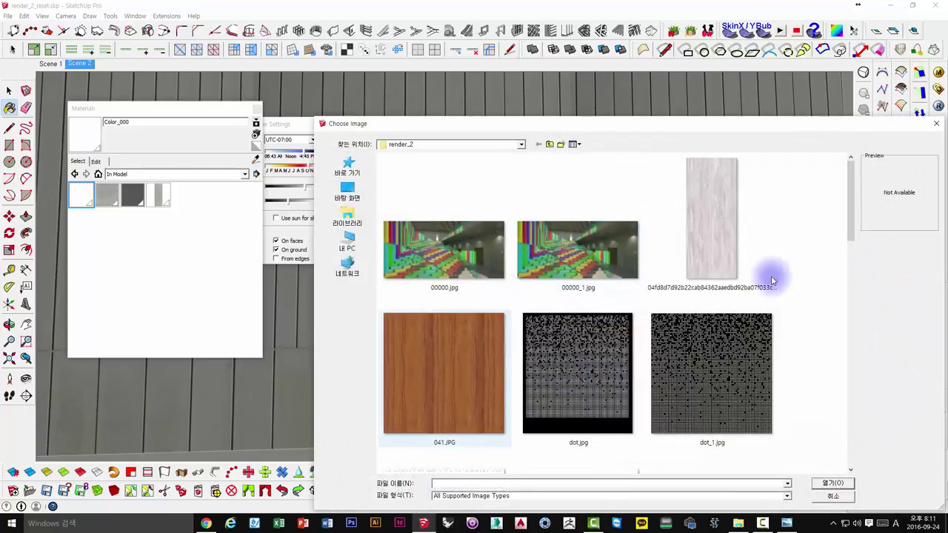
drag(852, 218, 852, 433)
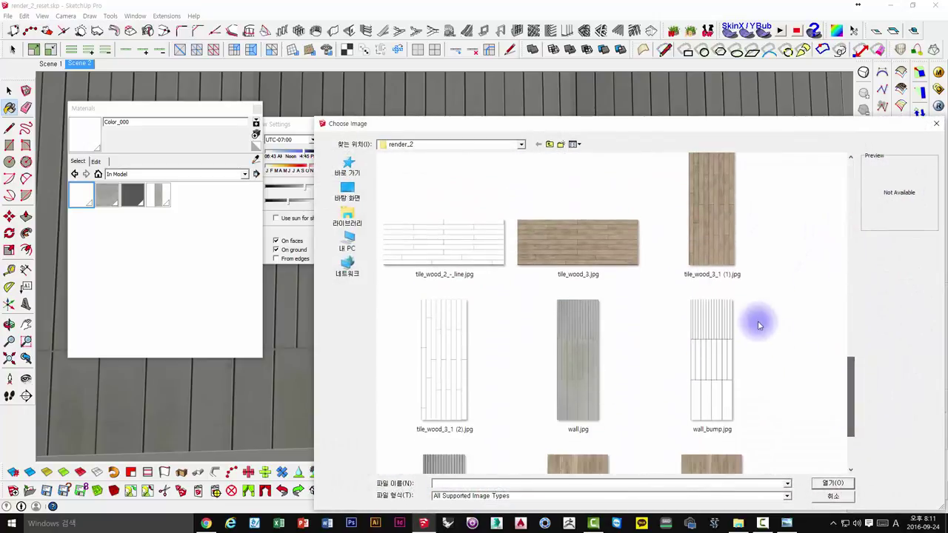
click(719, 245)
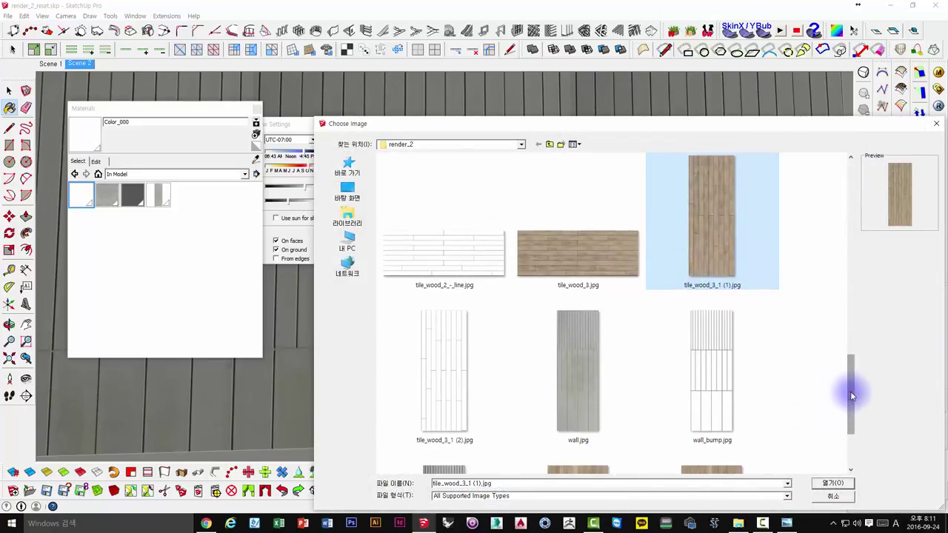
drag(852, 396, 853, 453)
click(833, 483)
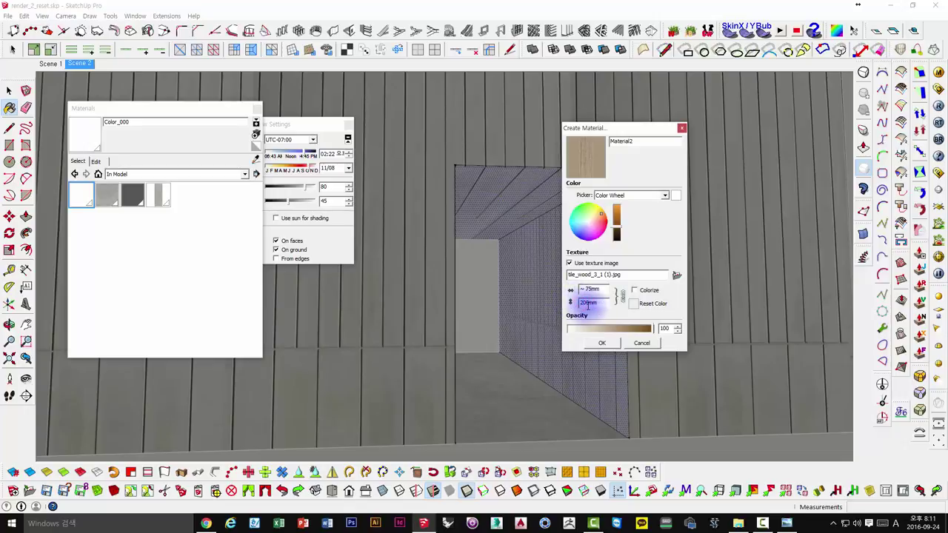
click(601, 345)
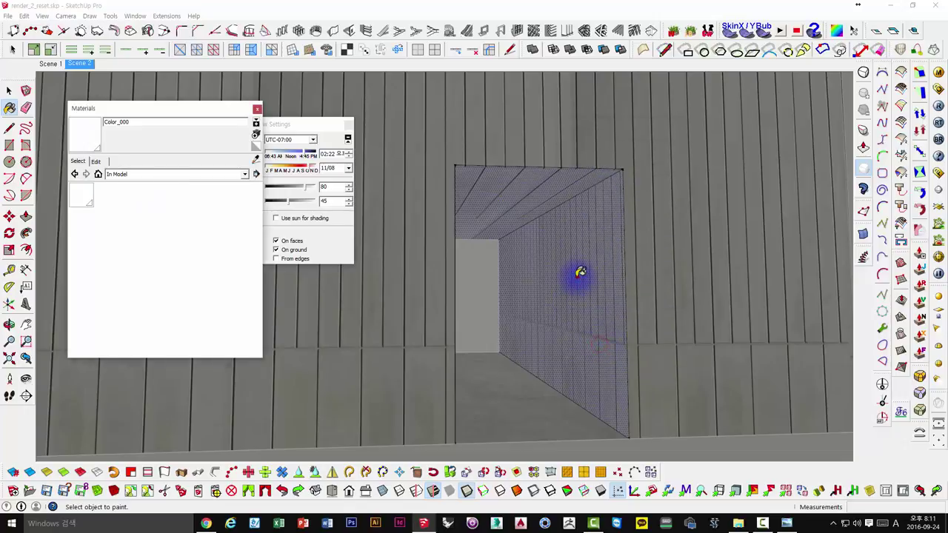
- Paint the first recess's back wall, right wall and ceiling with Material2 wood
click(600, 312)
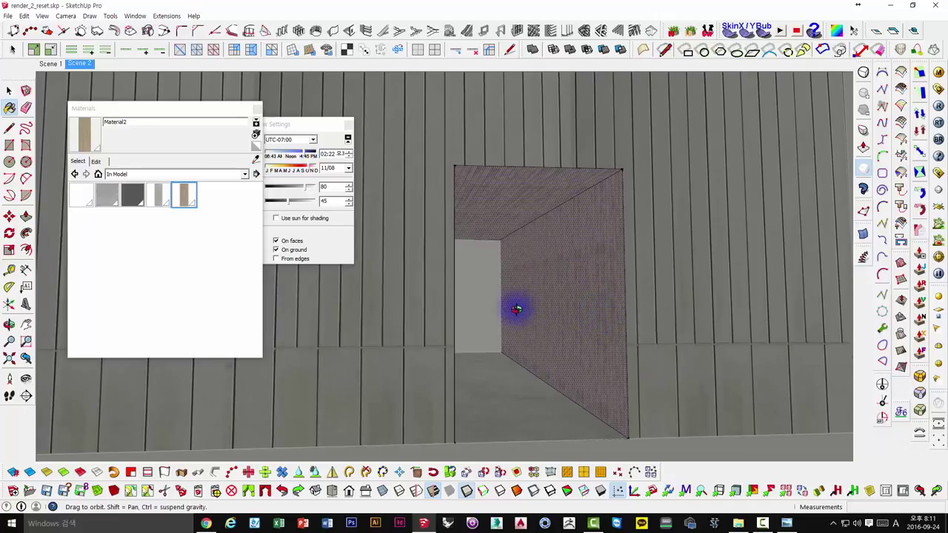
mouse_move(517, 309)
middle_down()
mouse_move(498, 340)
mouse_move(519, 328)
mouse_move(649, 324)
middle_up()
mouse_move(525, 271)
middle_down()
mouse_move(514, 277)
mouse_move(630, 302)
mouse_move(728, 302)
mouse_move(555, 283)
mouse_move(652, 262)
mouse_move(758, 303)
mouse_move(442, 280)
mouse_move(601, 345)
mouse_move(393, 333)
mouse_move(765, 329)
mouse_move(681, 332)
mouse_move(582, 258)
middle_up()
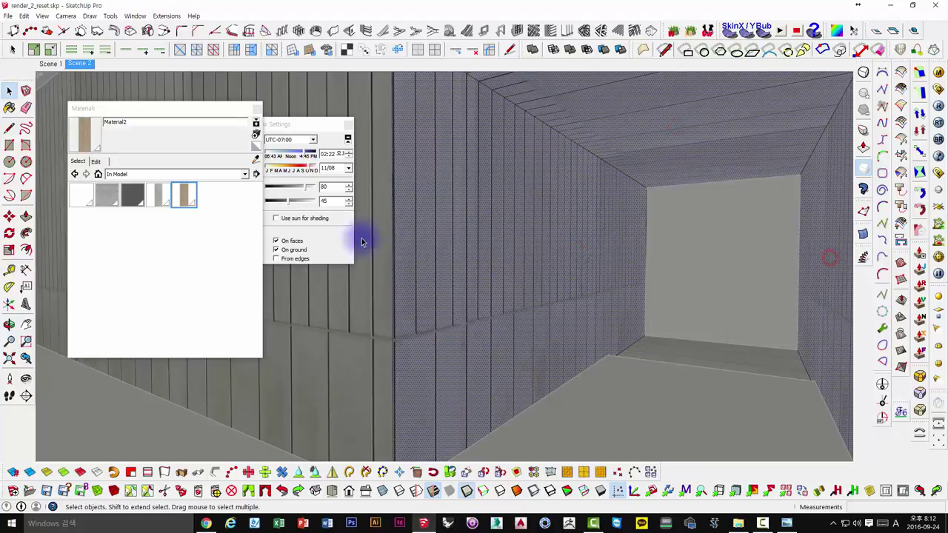
middle_drag(417, 200, 598, 306)
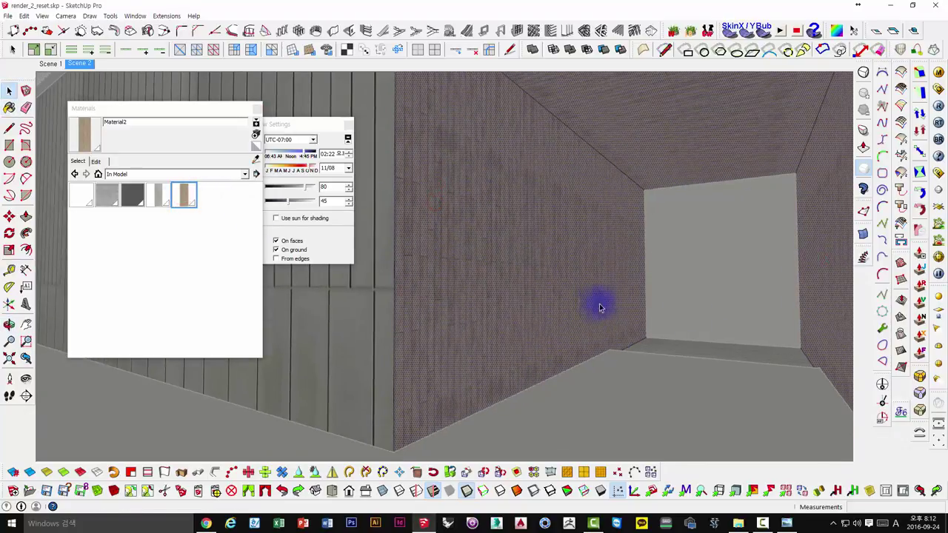
mouse_move(709, 281)
middle_down()
mouse_move(736, 317)
mouse_move(782, 306)
mouse_move(454, 313)
mouse_move(628, 317)
mouse_move(614, 321)
middle_up()
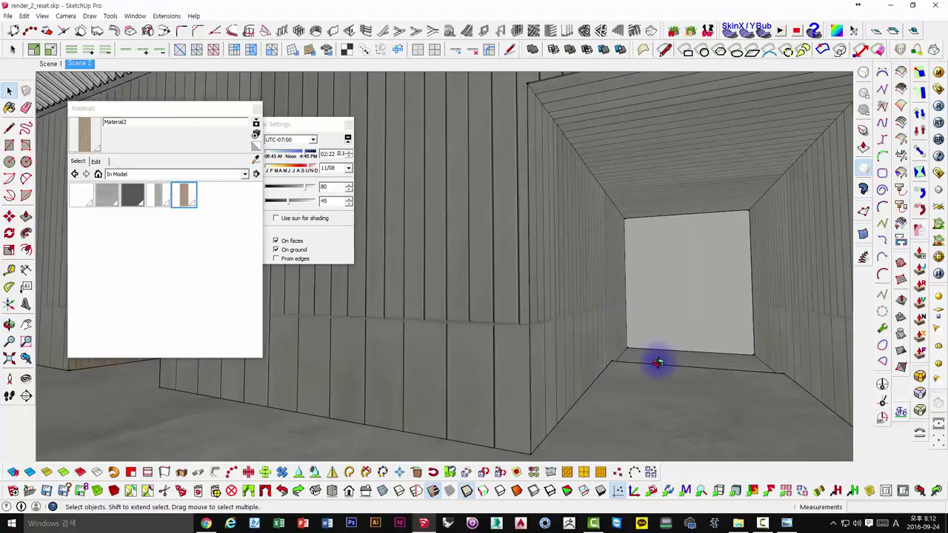
mouse_move(657, 362)
middle_down()
mouse_move(529, 306)
mouse_move(545, 285)
middle_up()
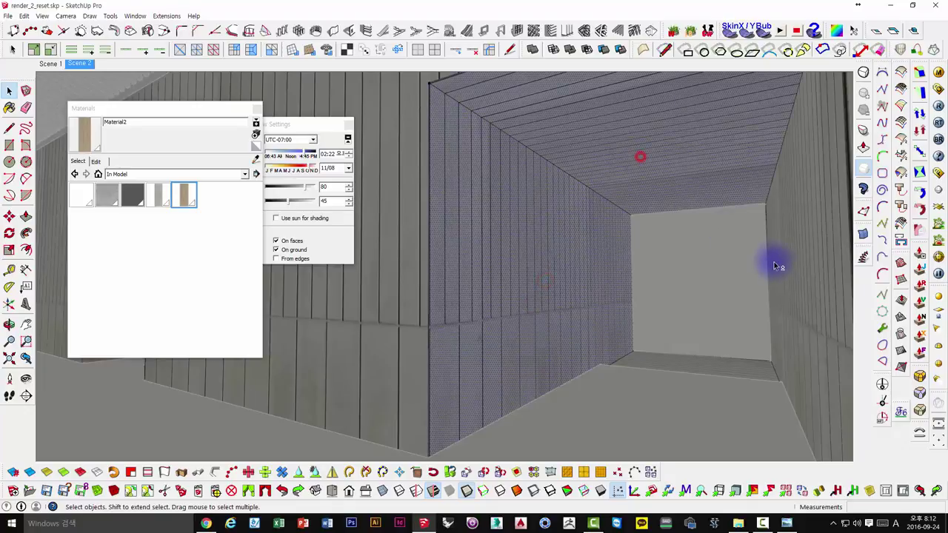
click(184, 195)
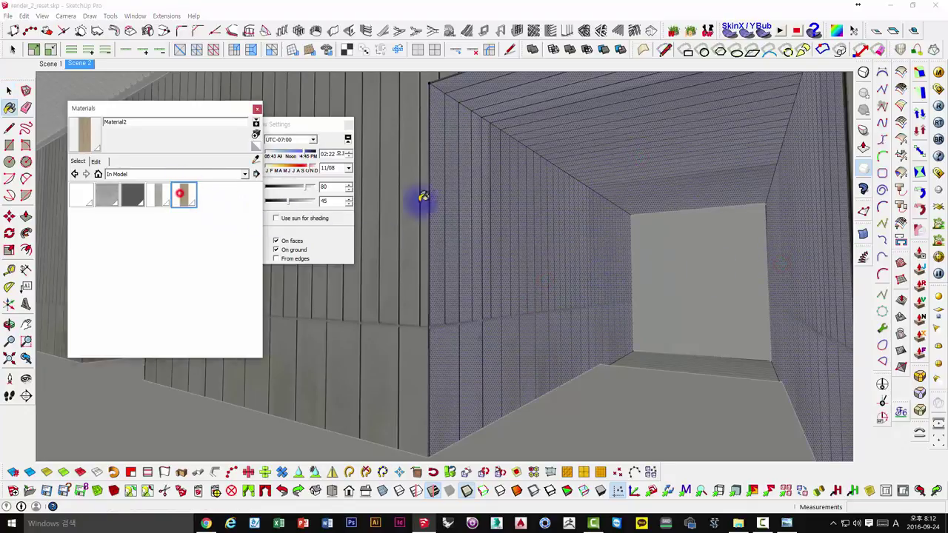
click(574, 262)
- Paint the remaining door recess faces wood and begin renaming the wood material
mouse_move(575, 262)
middle_down()
mouse_move(626, 256)
mouse_move(656, 265)
mouse_move(448, 280)
middle_up()
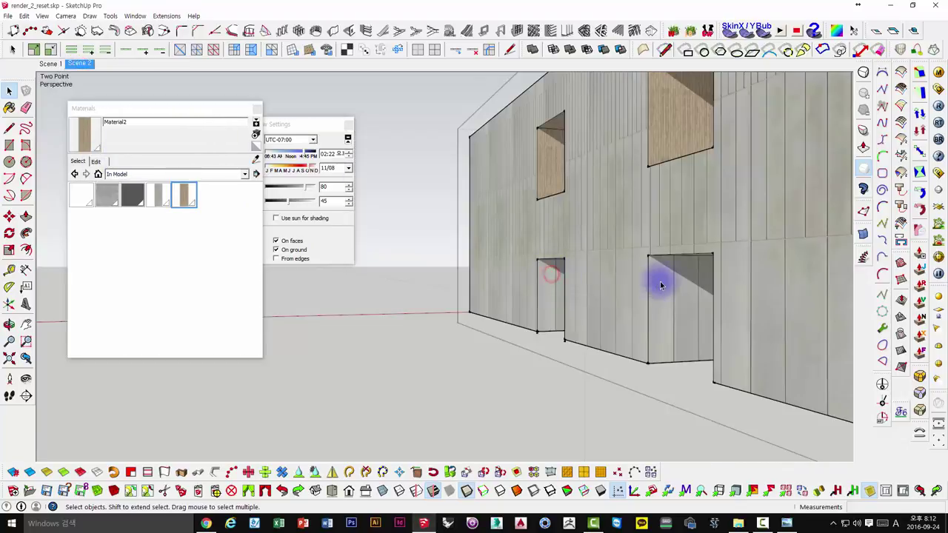
scroll(661, 285, up, 3)
mouse_move(660, 309)
middle_down()
mouse_move(687, 296)
mouse_move(711, 264)
mouse_move(814, 333)
middle_up()
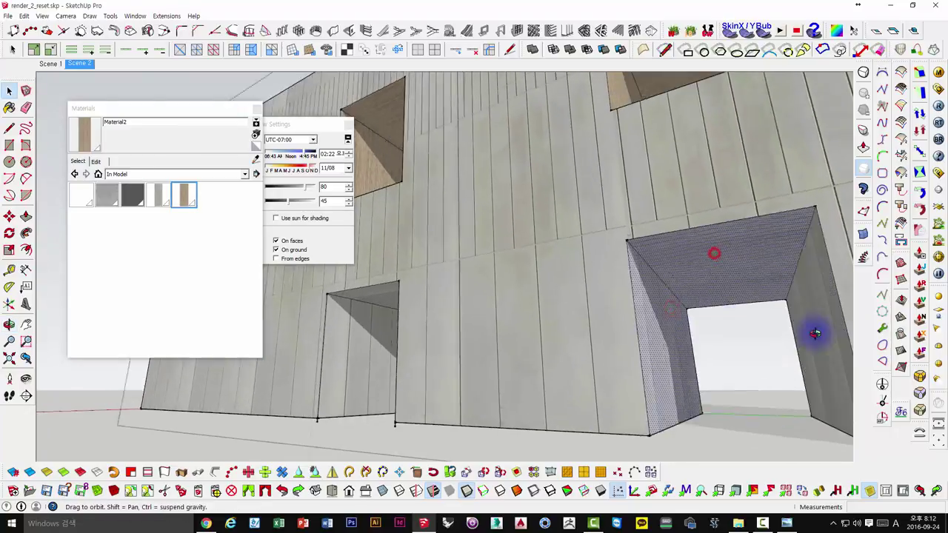
click(751, 332)
mouse_move(752, 337)
middle_down()
mouse_move(432, 302)
mouse_move(423, 312)
middle_up()
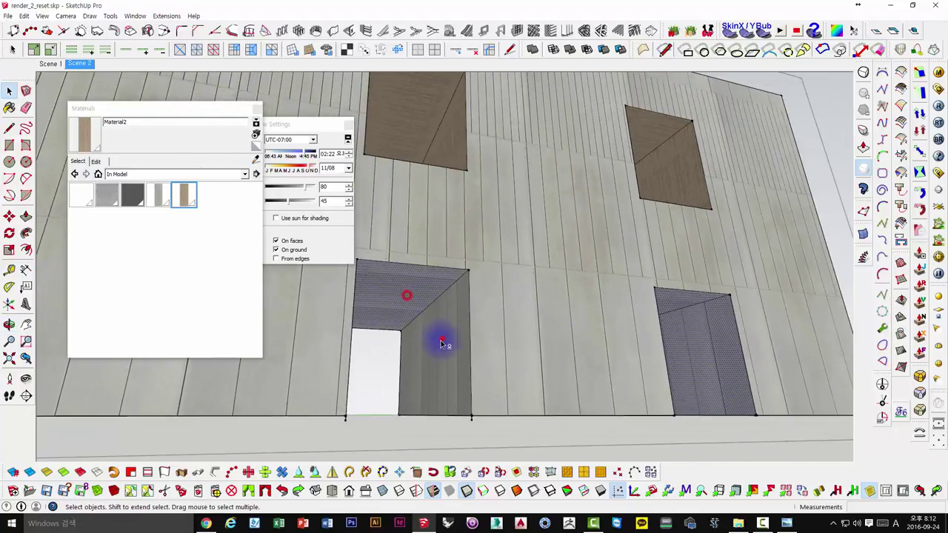
mouse_move(442, 344)
middle_down()
mouse_move(351, 374)
mouse_move(199, 283)
middle_up()
click(178, 199)
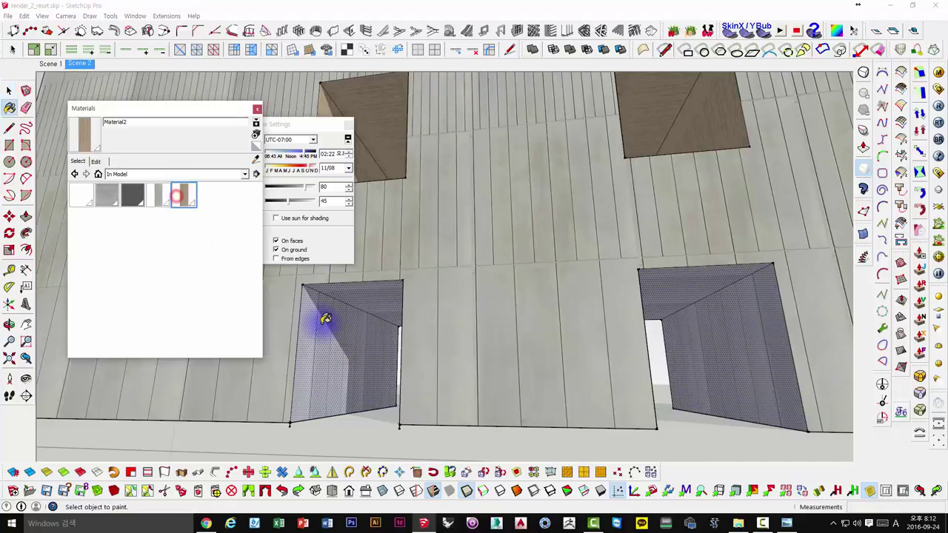
click(323, 317)
middle_drag(398, 343, 385, 360)
double_click(113, 121)
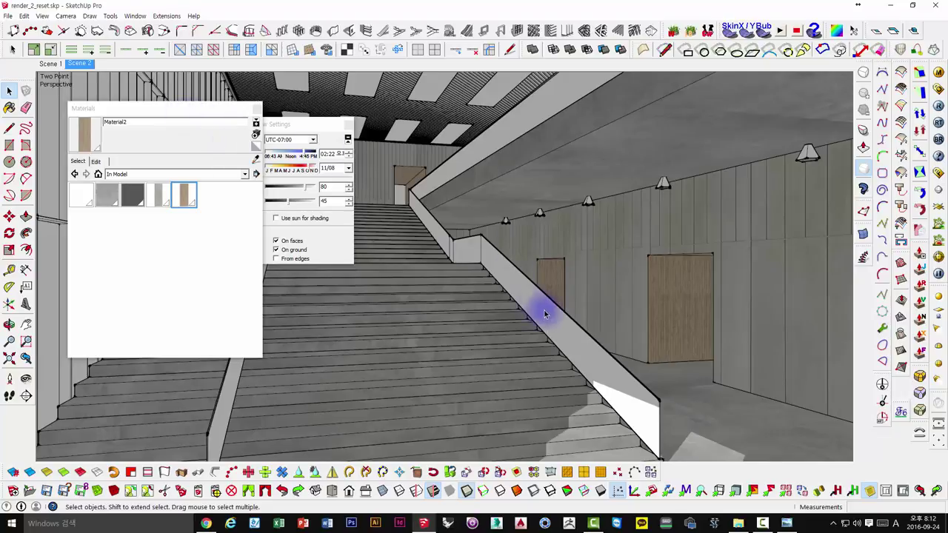
- Create a new light cyan material from the Color_000 base
mouse_move(481, 268)
middle_down()
mouse_move(541, 283)
mouse_move(539, 264)
mouse_move(602, 279)
mouse_move(575, 323)
mouse_move(592, 337)
mouse_move(624, 274)
mouse_move(607, 217)
mouse_move(625, 233)
mouse_move(635, 227)
middle_up()
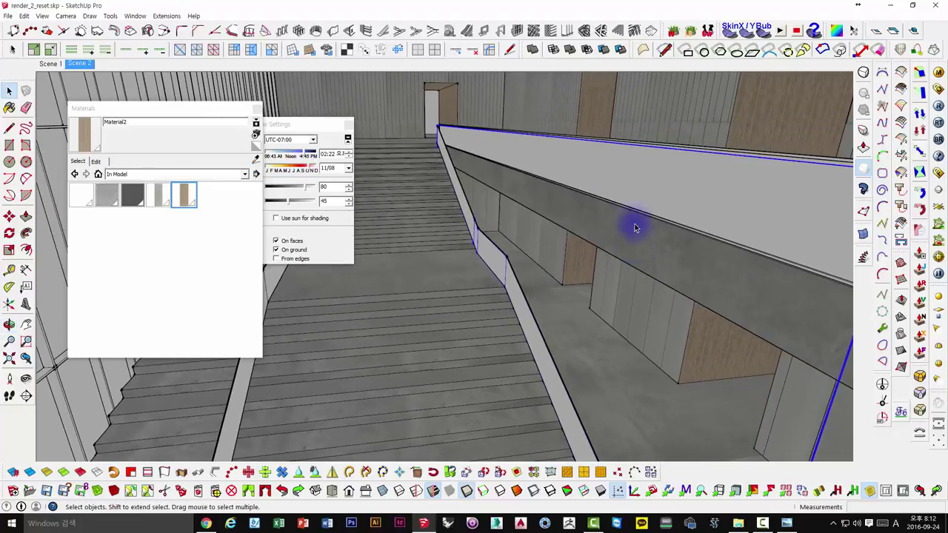
mouse_move(381, 268)
middle_down()
mouse_move(381, 286)
mouse_move(383, 266)
mouse_move(424, 288)
mouse_move(324, 300)
middle_up()
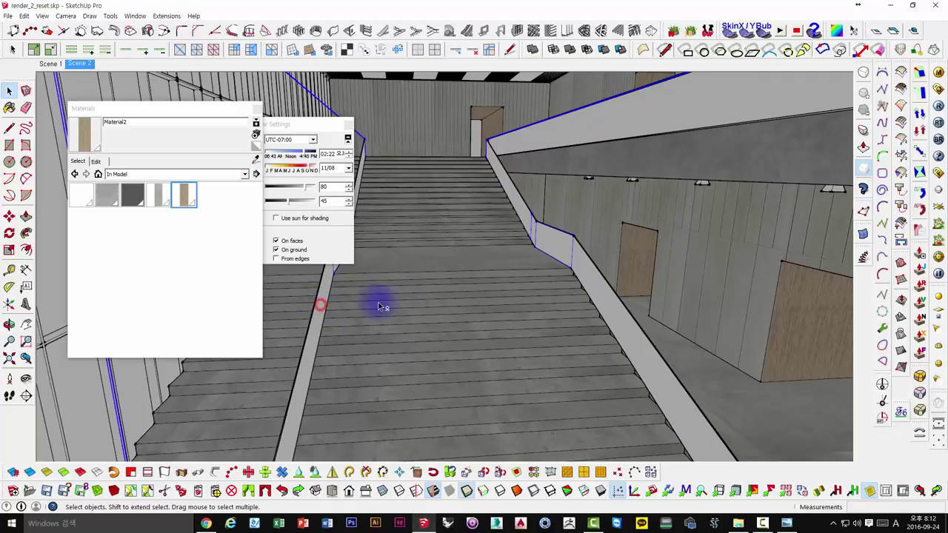
mouse_move(381, 306)
middle_down()
mouse_move(481, 271)
mouse_move(392, 237)
middle_up()
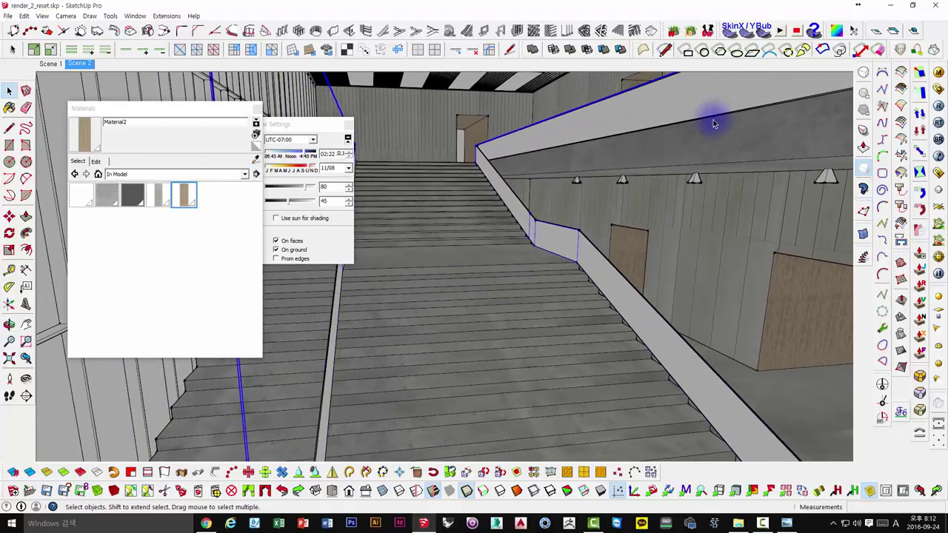
click(83, 192)
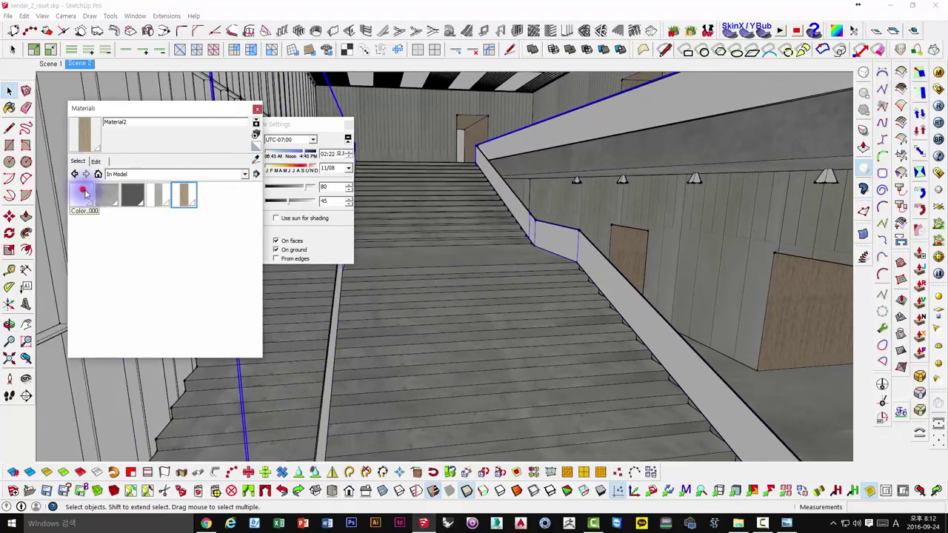
click(256, 133)
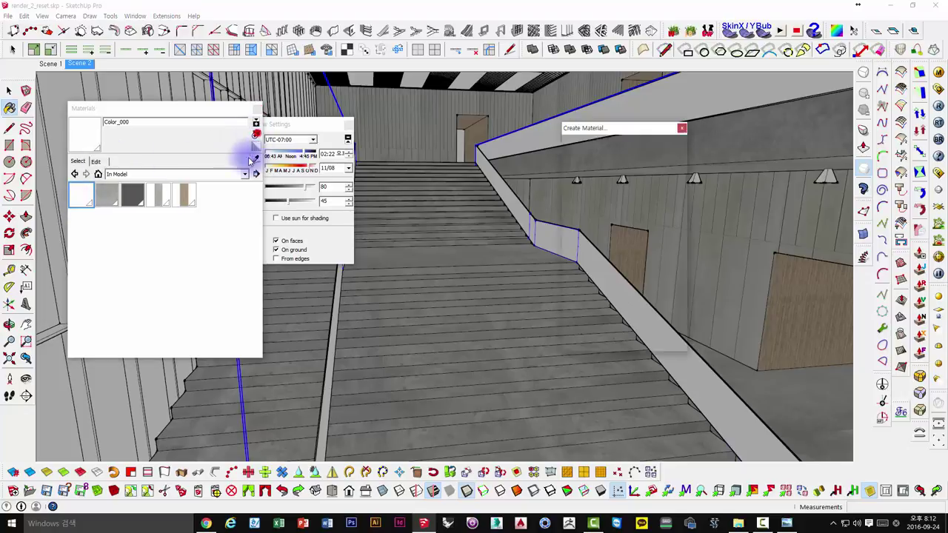
click(579, 225)
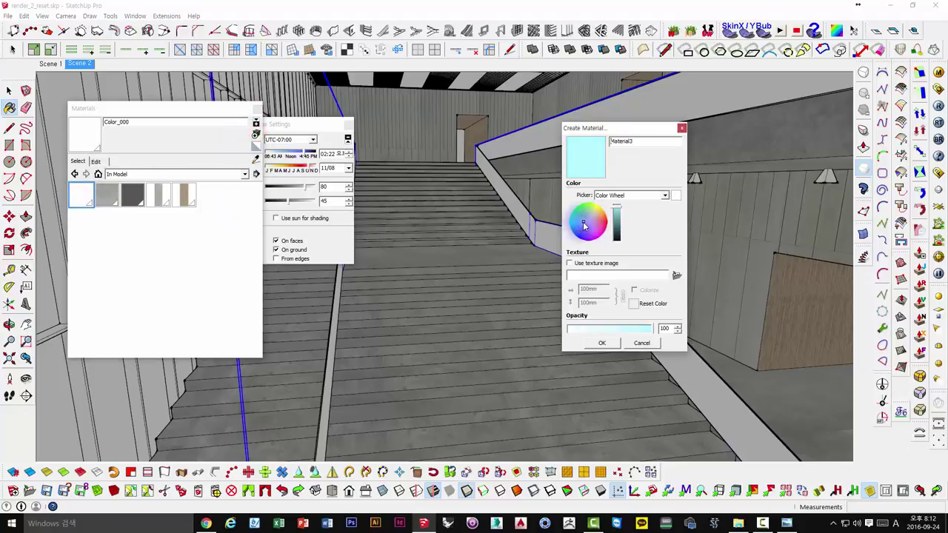
click(603, 344)
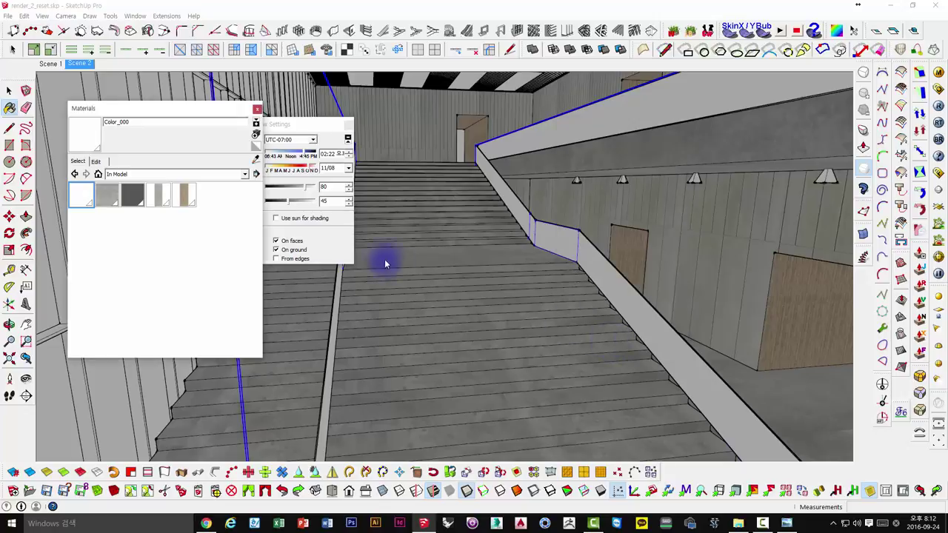
- Browse the Colors collection, return to In Model, and choose Material3 for painting
click(127, 175)
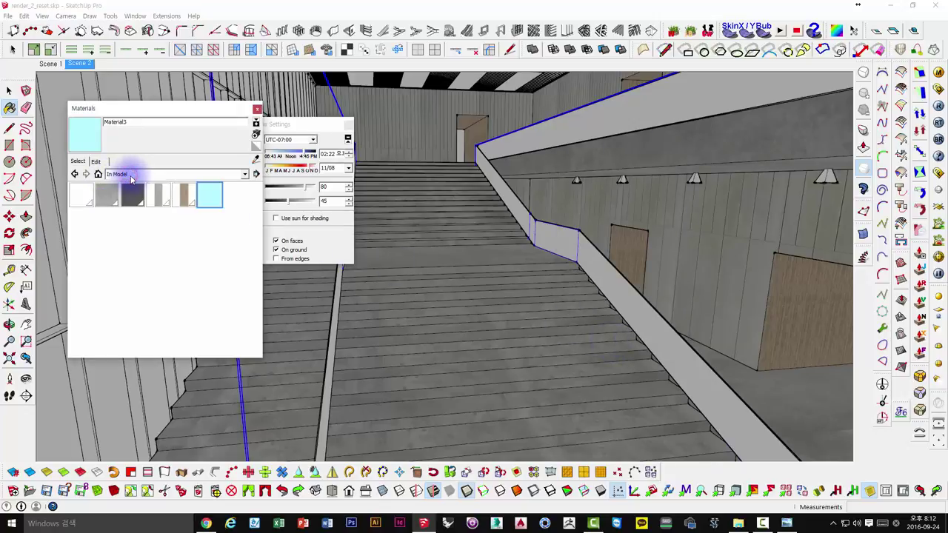
click(137, 174)
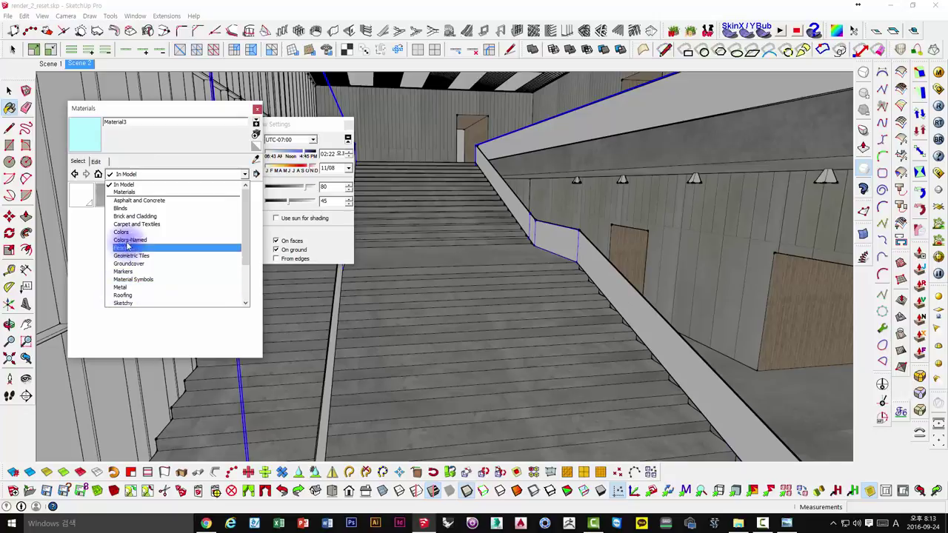
click(128, 234)
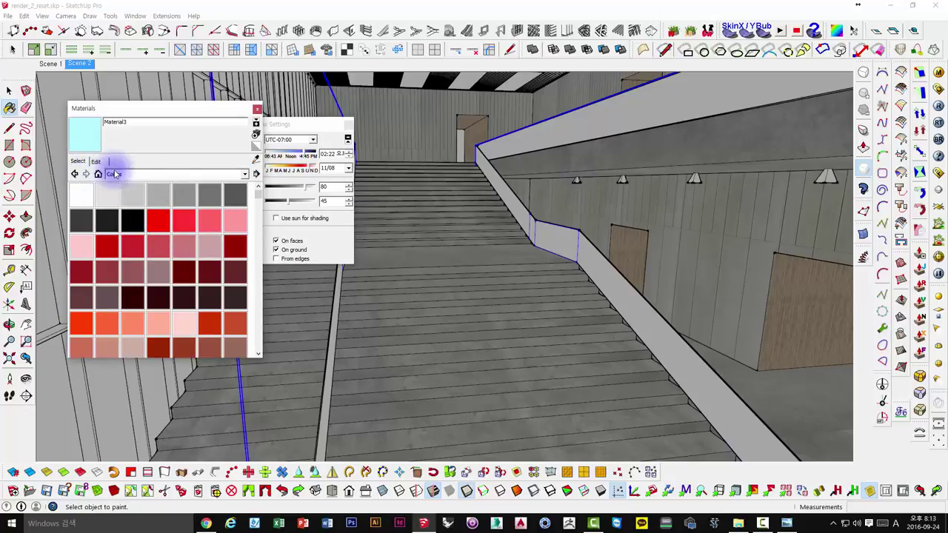
click(118, 177)
scroll(122, 185, up, 3)
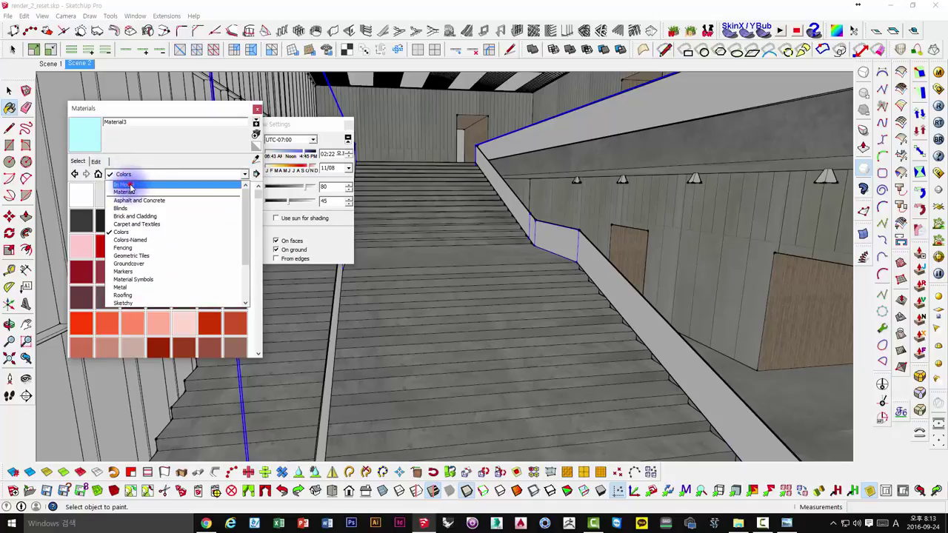
click(128, 184)
click(84, 194)
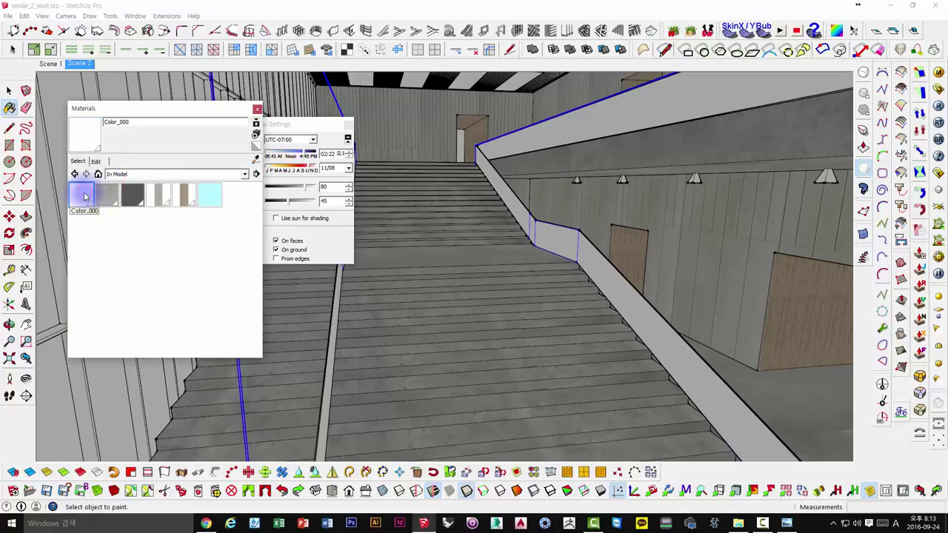
click(209, 194)
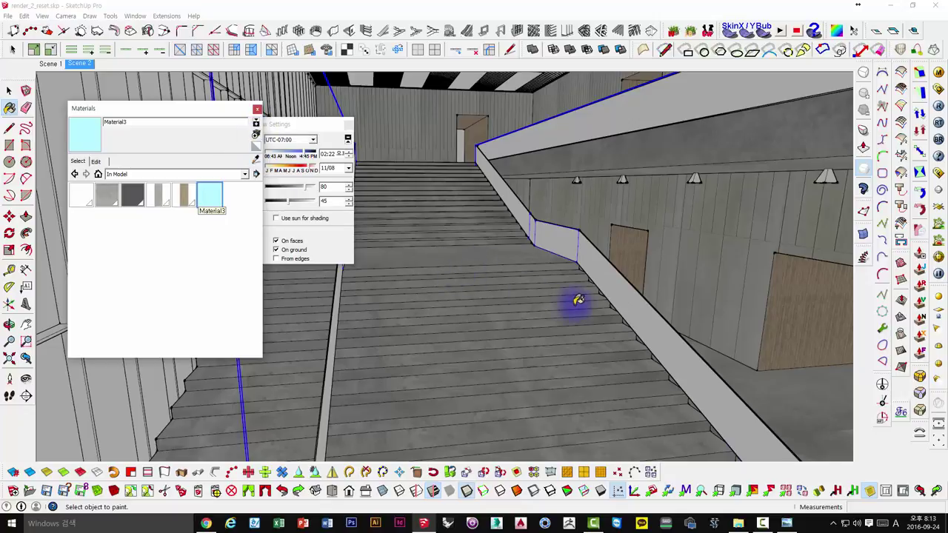
middle_drag(572, 300, 567, 284)
- Paint the upper railing and balustrade side faces with cyan Material3
click(211, 196)
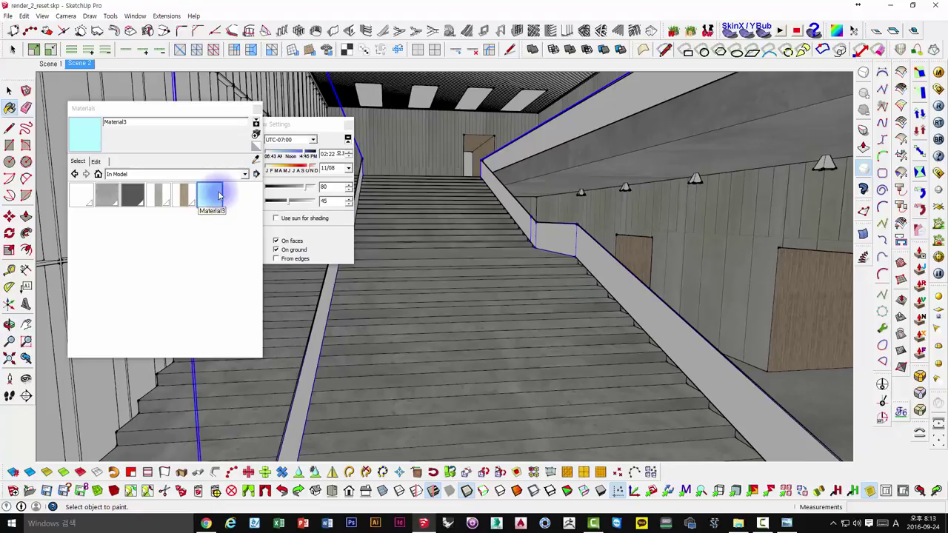
click(215, 197)
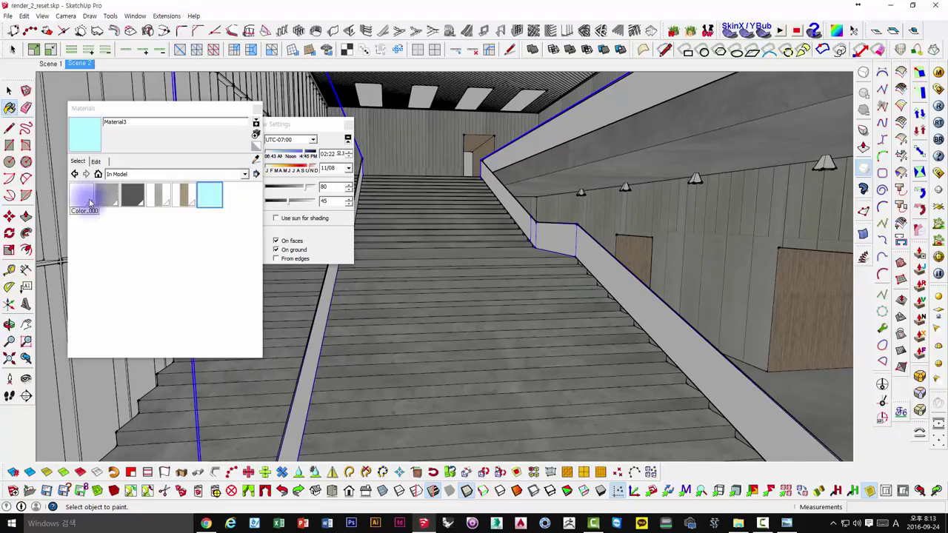
click(543, 142)
click(522, 211)
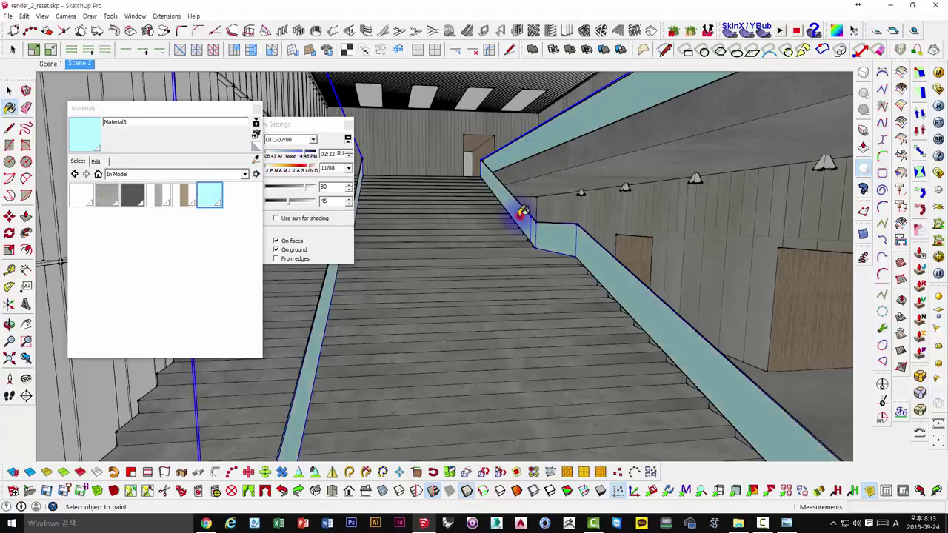
mouse_move(432, 246)
middle_down()
mouse_move(333, 310)
mouse_move(329, 300)
mouse_move(381, 300)
mouse_move(465, 237)
mouse_move(509, 262)
mouse_move(388, 247)
middle_up()
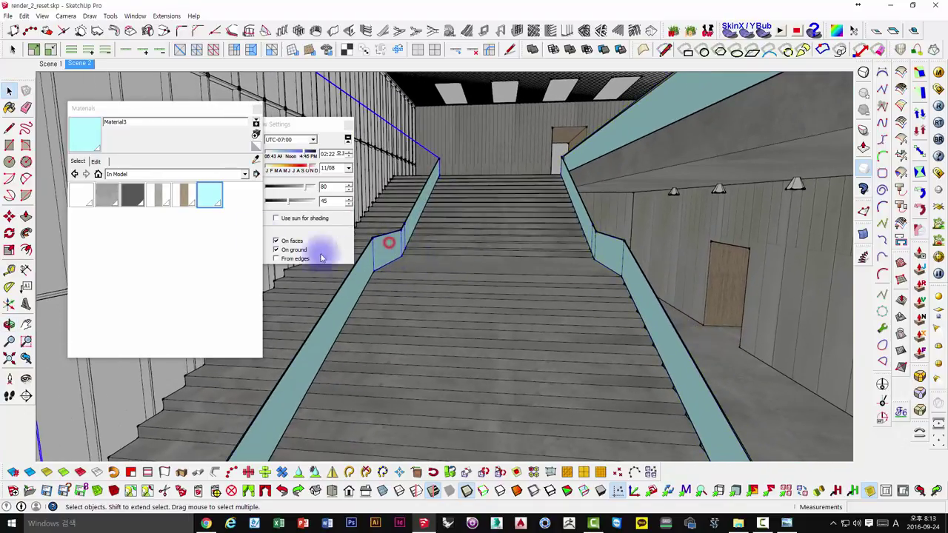
- Set Material3's opacity to 59 in its edit settings
click(96, 160)
click(154, 314)
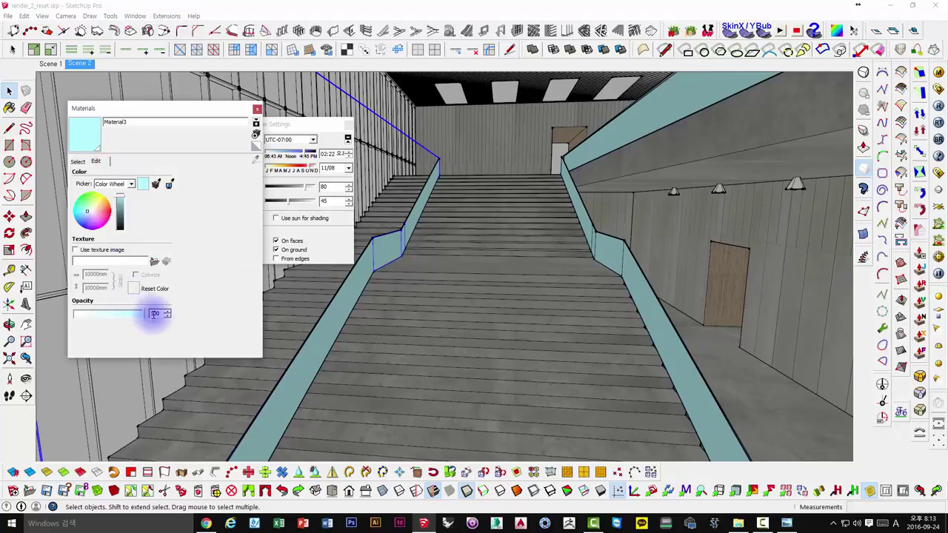
click(127, 313)
text(9)
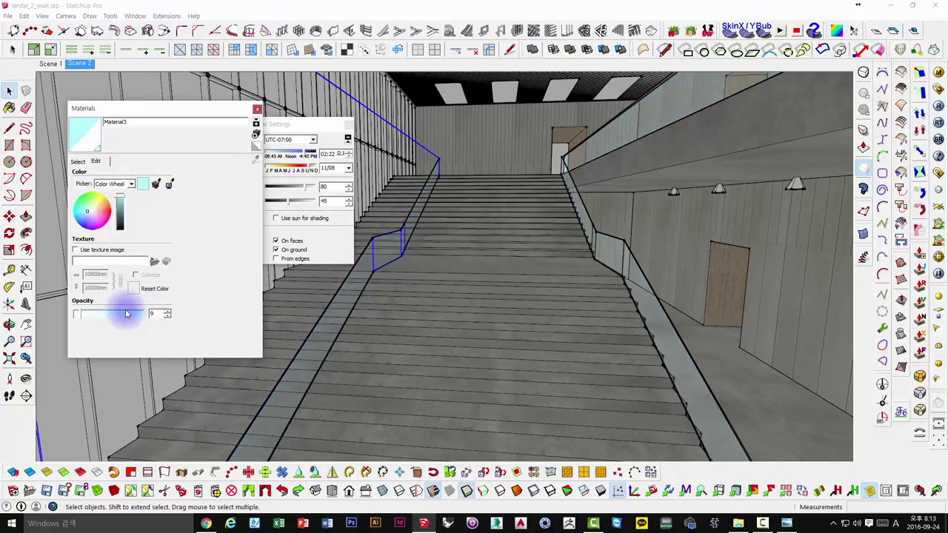
click(127, 314)
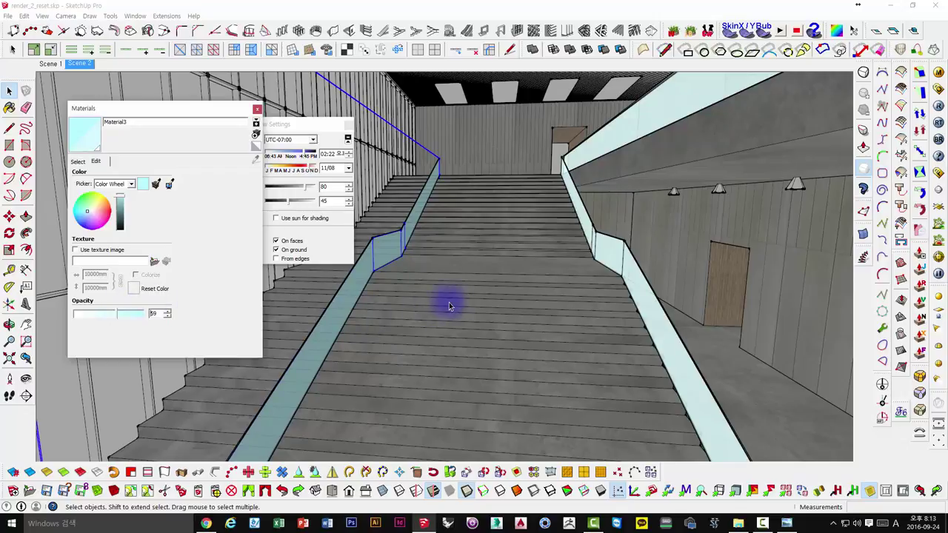
- Inspect the glass railing panels up close, then restore the Scene 2 view
mouse_move(448, 300)
middle_down()
mouse_move(536, 293)
mouse_move(455, 296)
mouse_move(488, 294)
mouse_move(656, 171)
middle_up()
scroll(656, 171, up, 5)
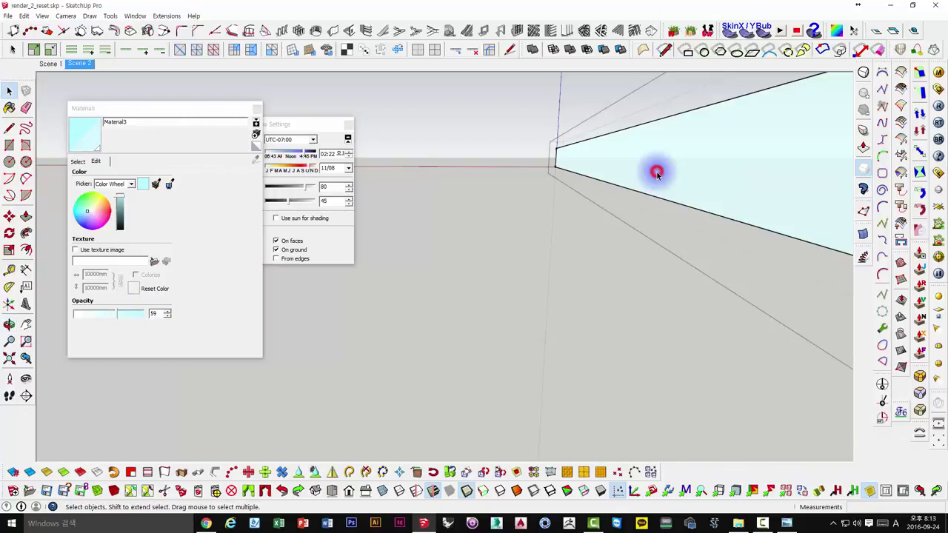
click(656, 172)
scroll(540, 153, down, 5)
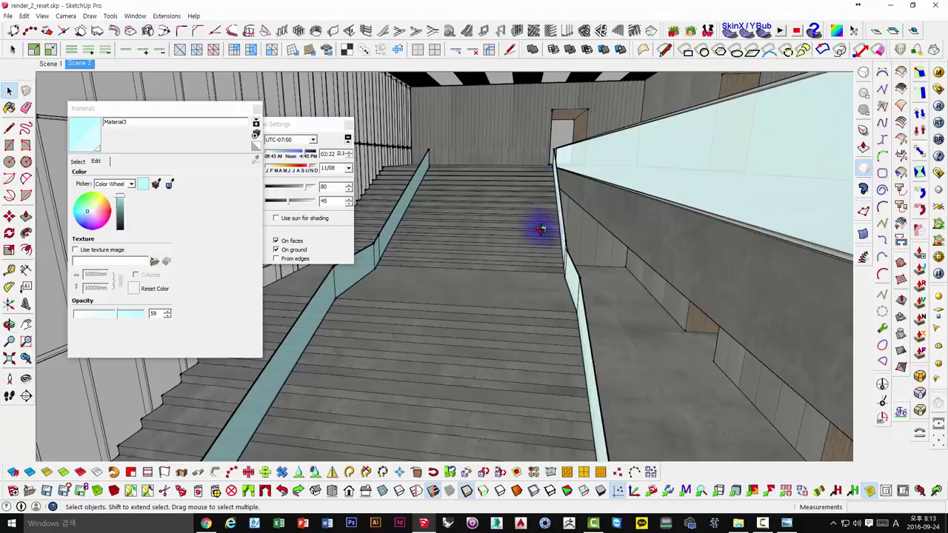
mouse_move(540, 222)
middle_down()
mouse_move(616, 205)
mouse_move(620, 191)
mouse_move(601, 167)
mouse_move(566, 165)
mouse_move(588, 197)
middle_up()
scroll(593, 203, up, 5)
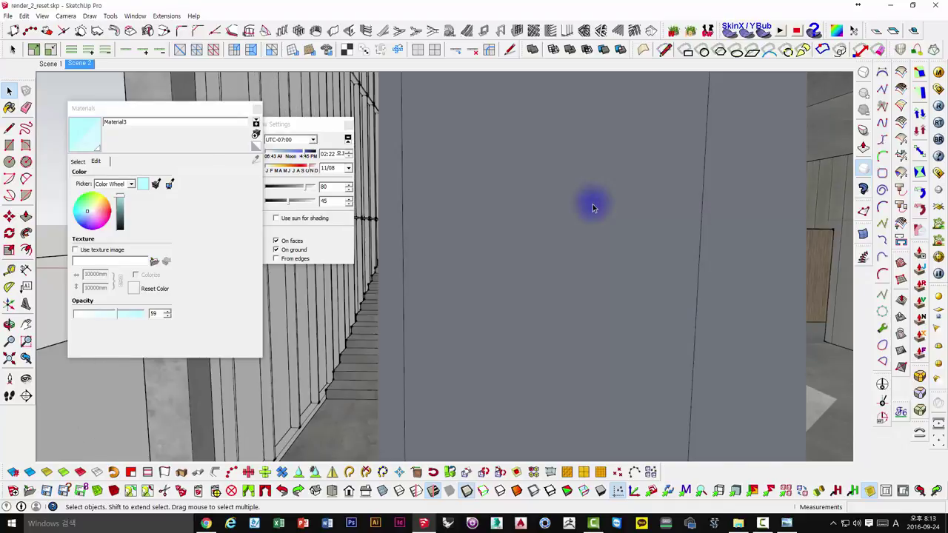
middle_drag(478, 244, 390, 185)
click(79, 63)
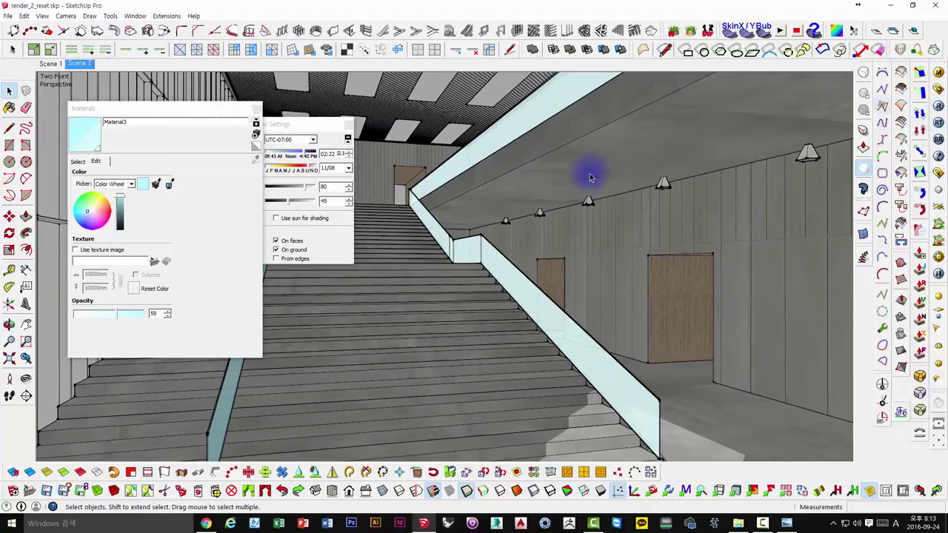
- Open the V-Ray Material Editor on Material3 and move it aside
click(939, 73)
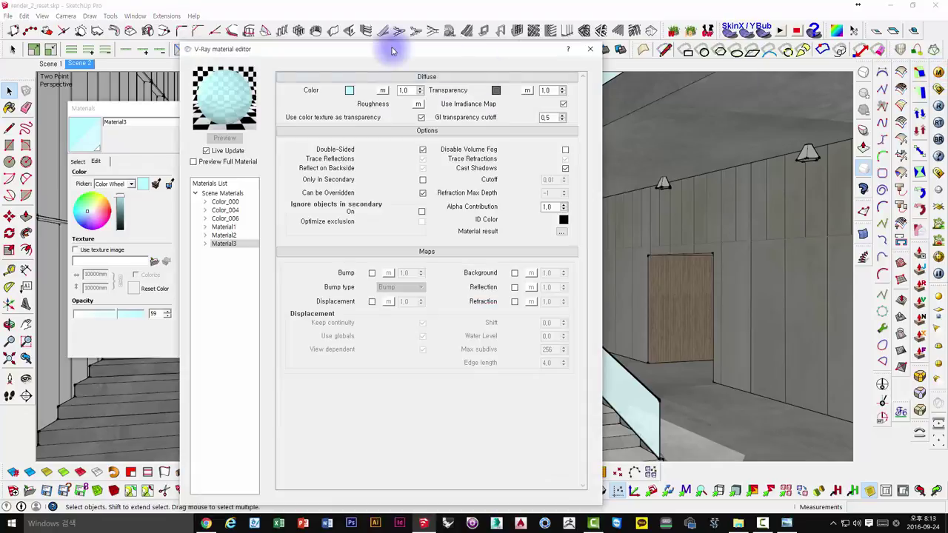
drag(331, 49, 355, 31)
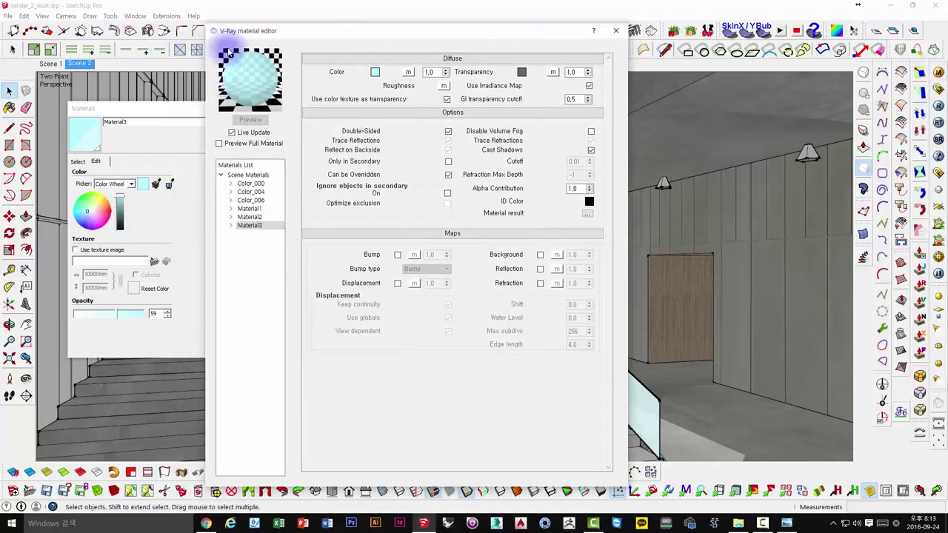
double_click(428, 71)
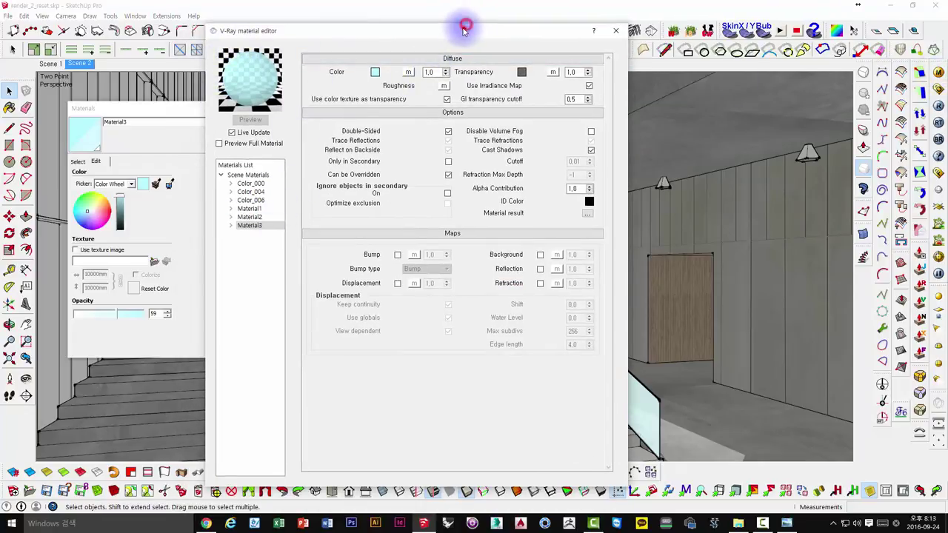
drag(464, 28, 522, 31)
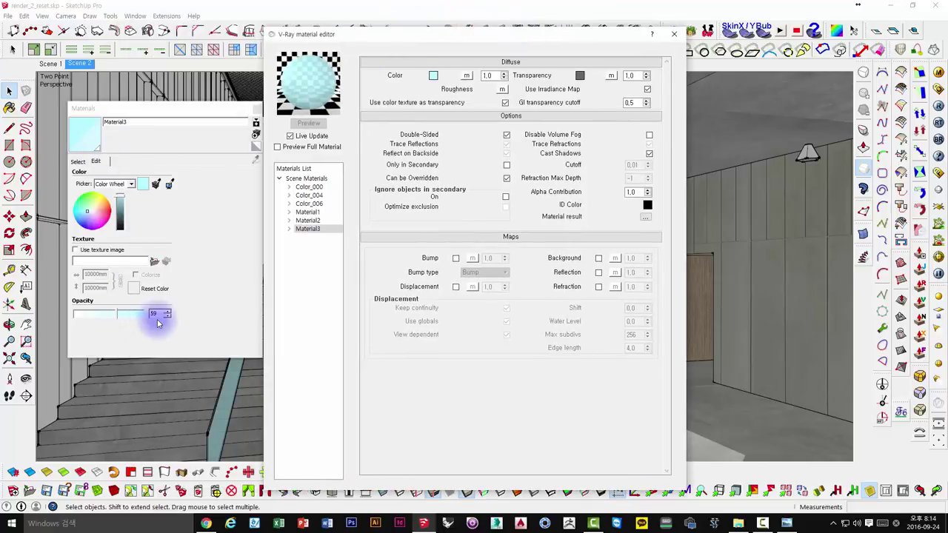
- Set Material3's opacity to 9 and arrange the Materials and V-Ray windows
click(112, 315)
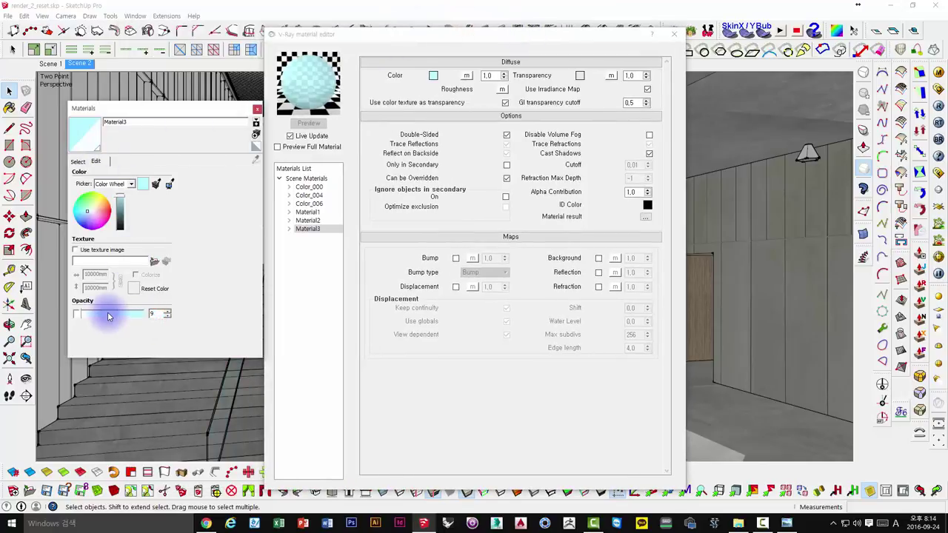
drag(183, 111, 153, 85)
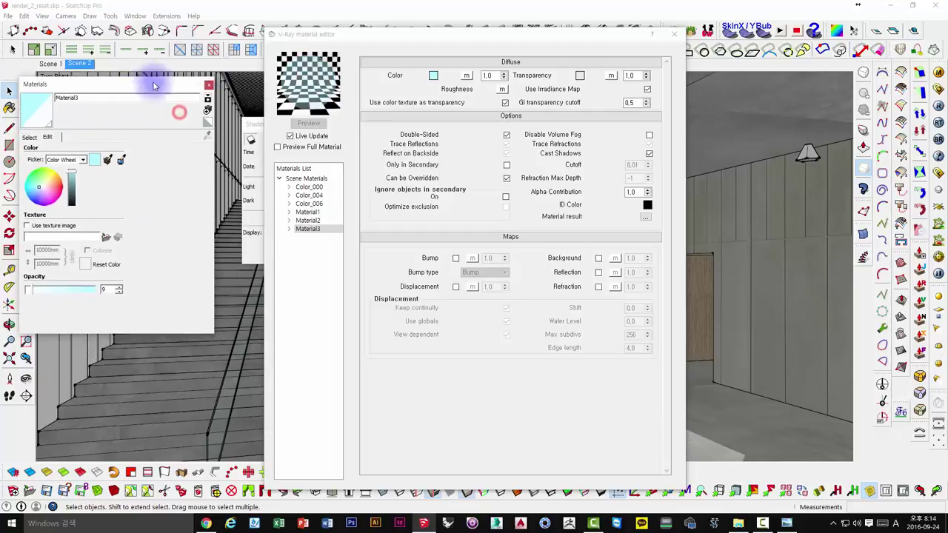
drag(371, 45, 317, 34)
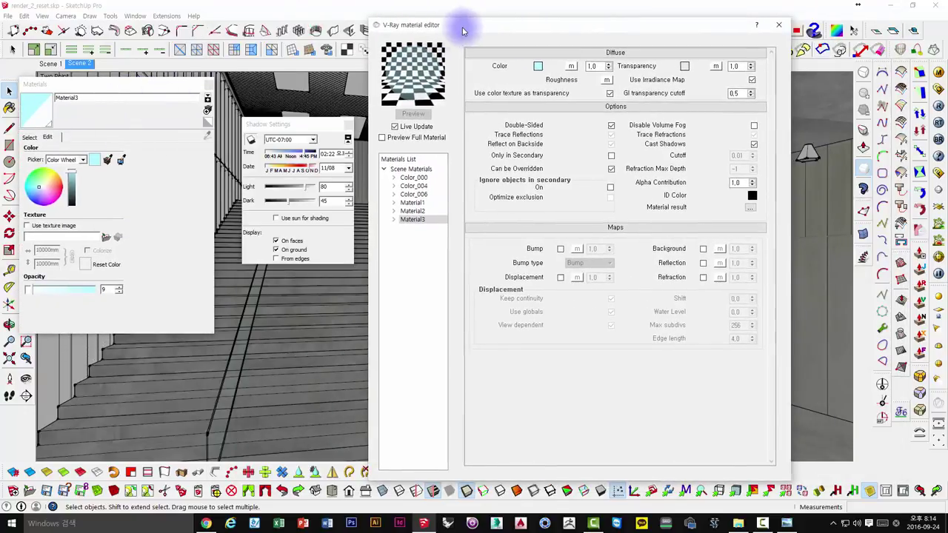
drag(323, 27, 482, 29)
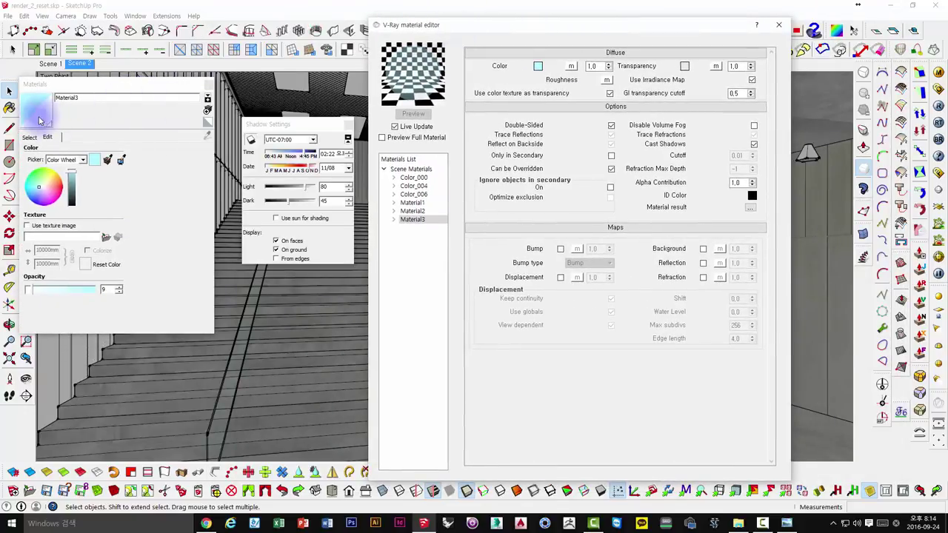
click(538, 67)
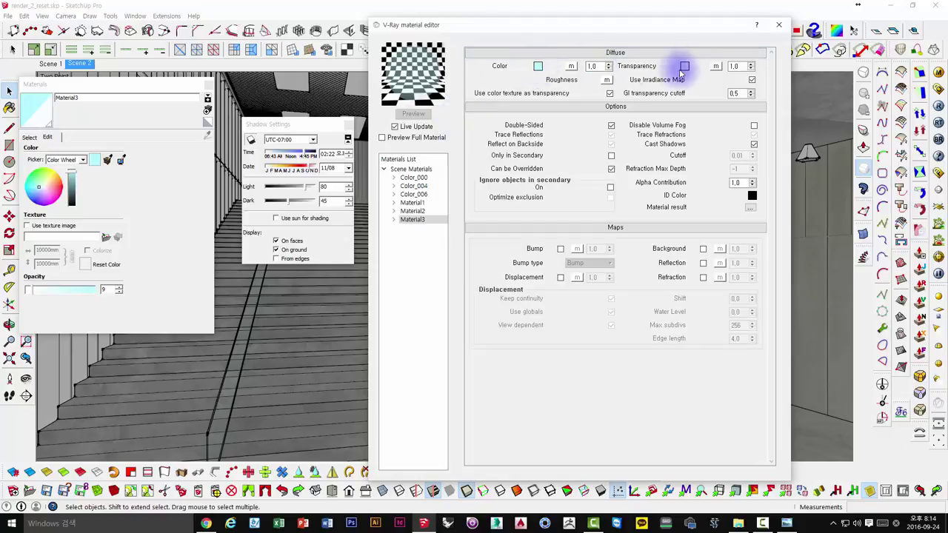
double_click(737, 66)
click(685, 67)
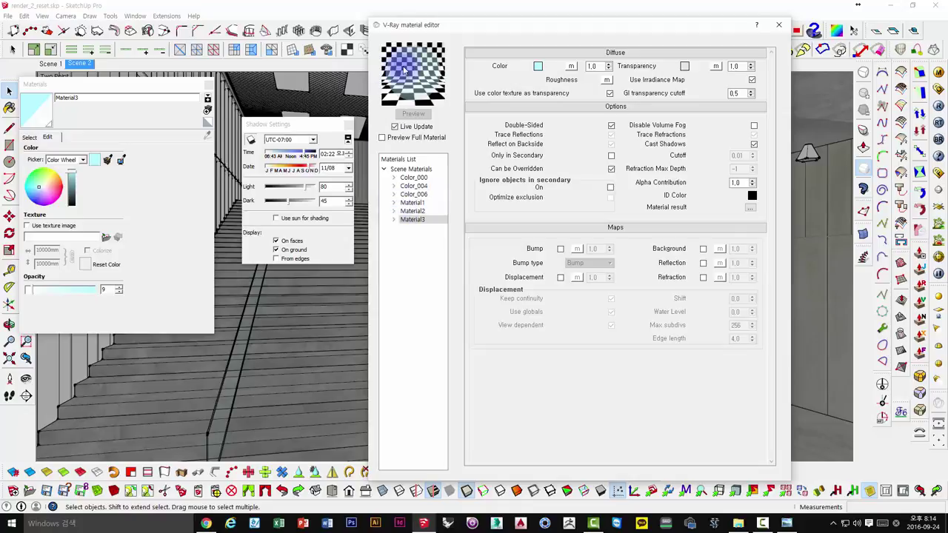
drag(420, 28, 394, 26)
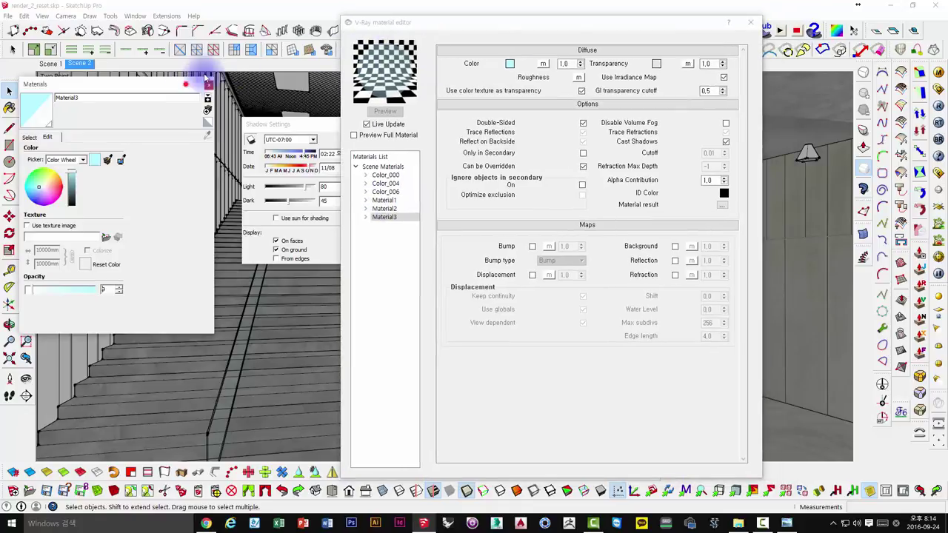
drag(205, 83, 277, 37)
- Add V-Ray Reflection and Refraction layers to Material3
right_click(382, 217)
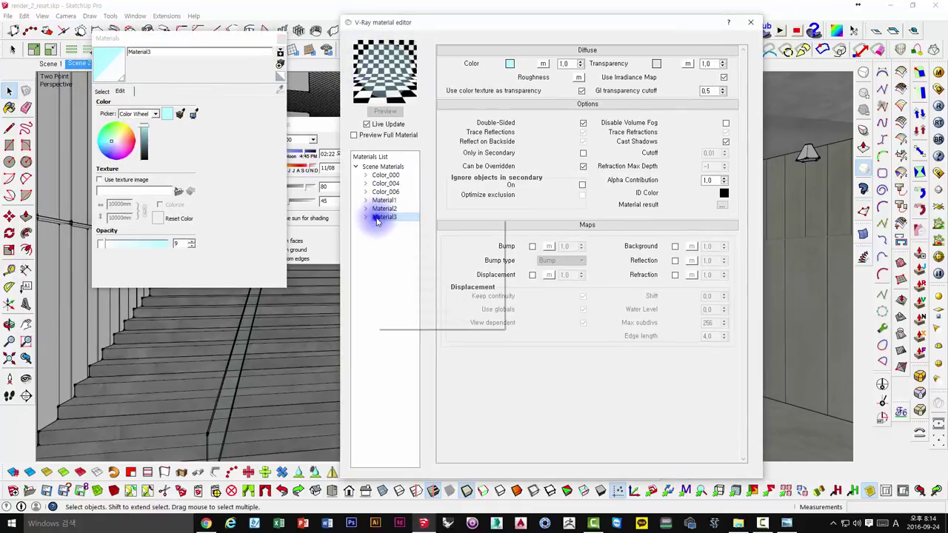
click(541, 236)
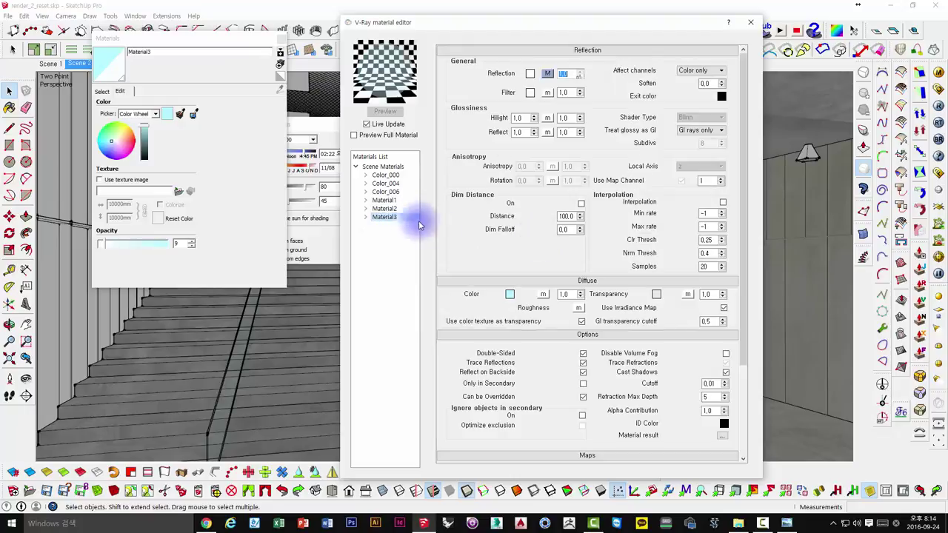
right_click(397, 217)
mouse_move(426, 224)
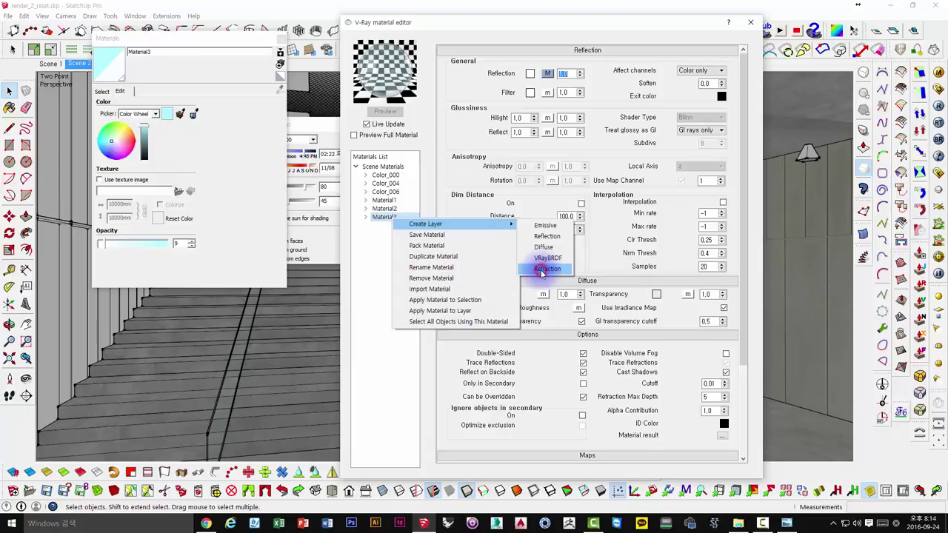
click(544, 269)
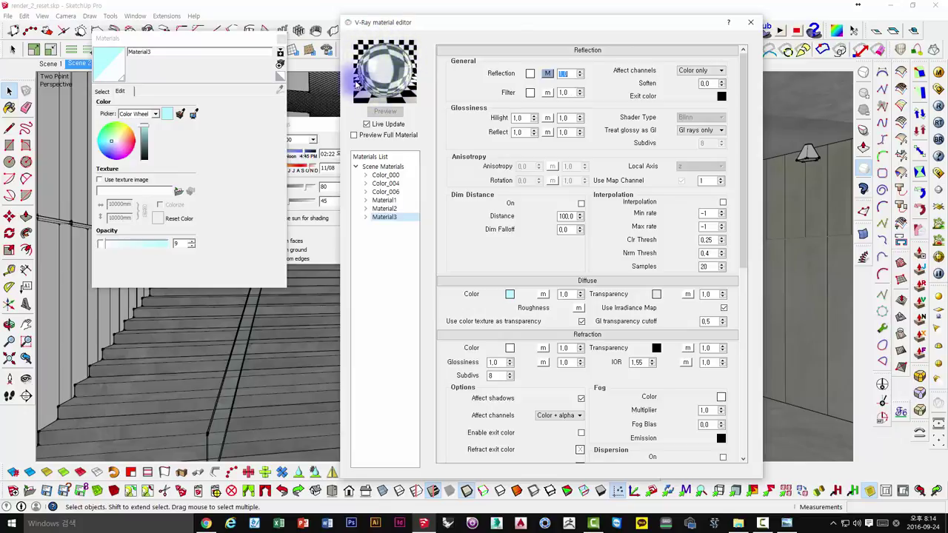
- Turn Material3's base colour orange on the Materials panel colour wheel
drag(505, 26, 480, 27)
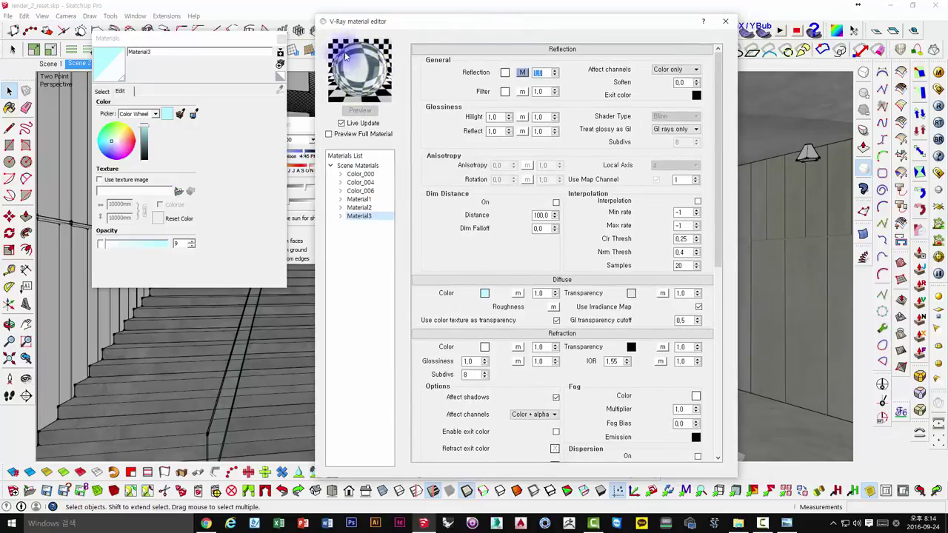
drag(391, 23, 374, 23)
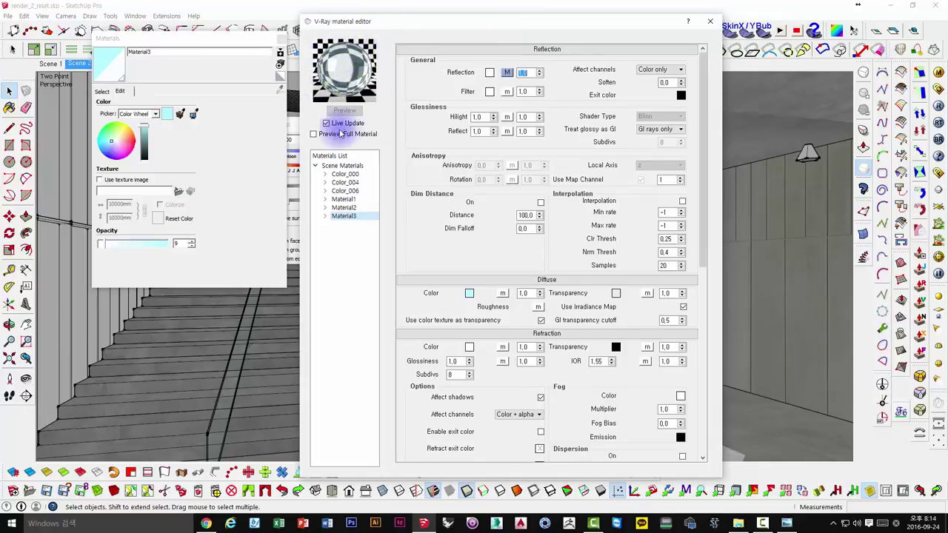
drag(394, 26, 507, 25)
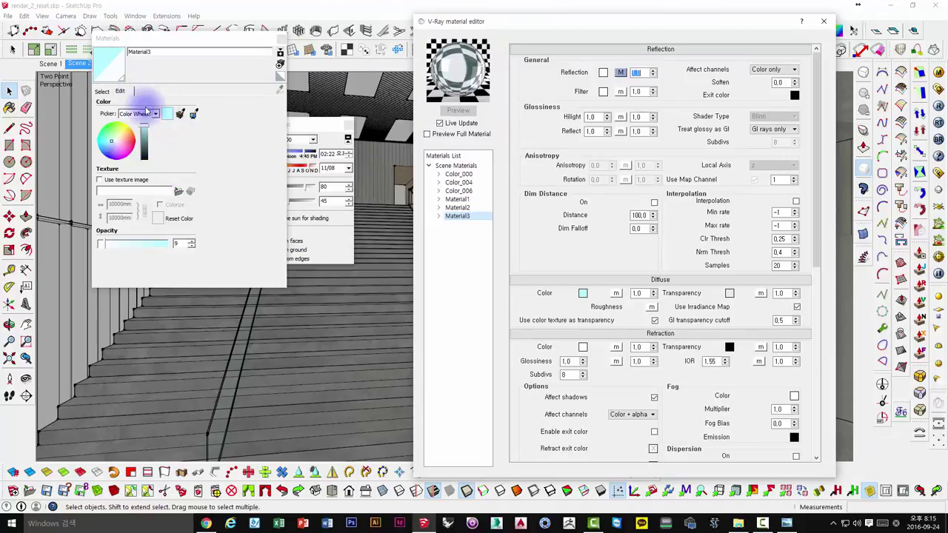
click(169, 115)
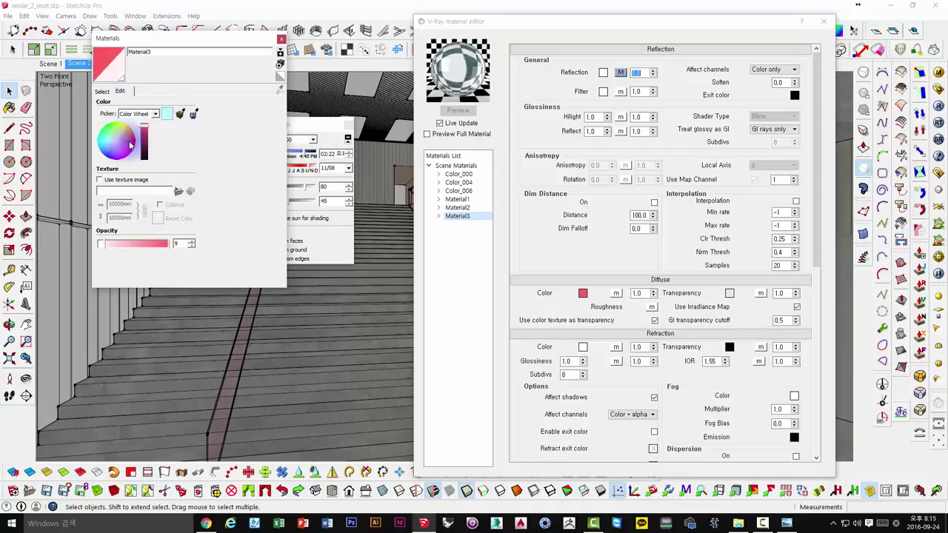
drag(132, 145, 135, 134)
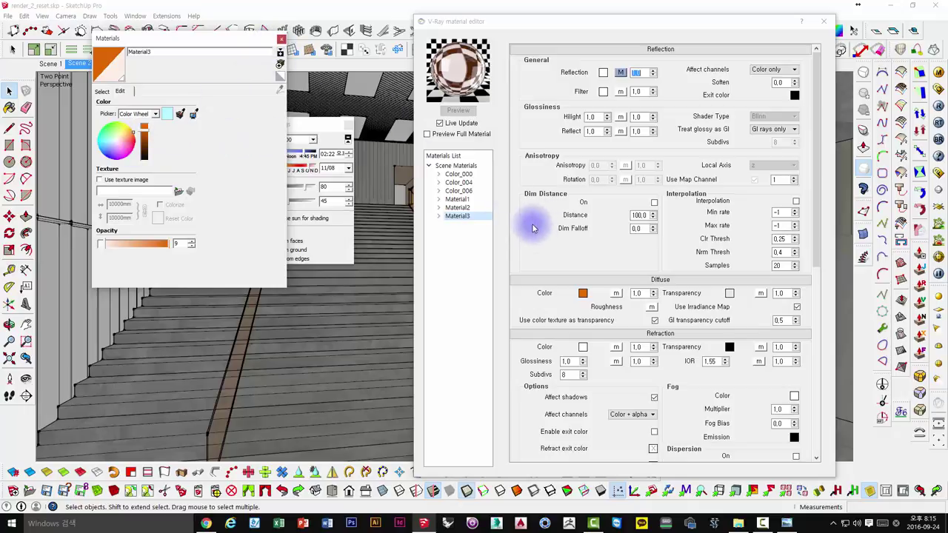
- Bring up the colour chooser for Material3's Refraction colour
drag(450, 21, 425, 17)
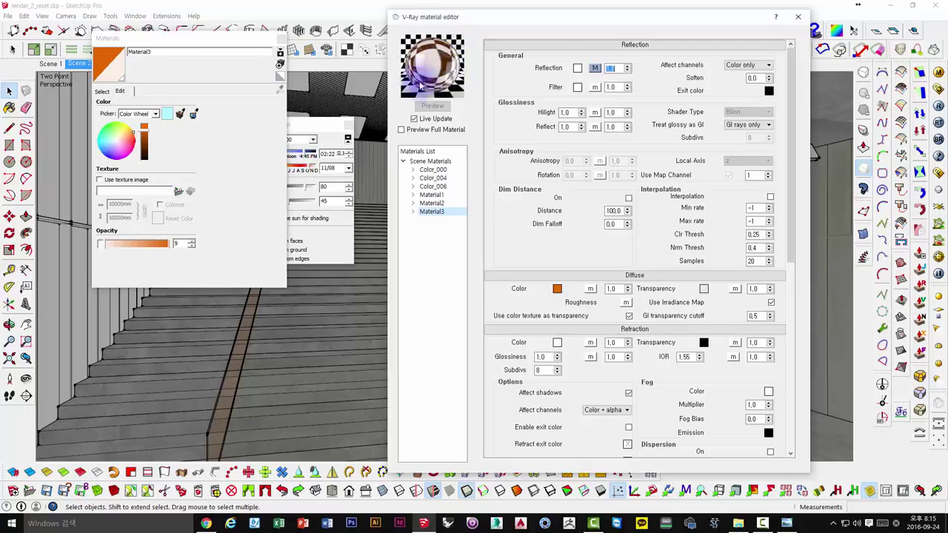
click(524, 224)
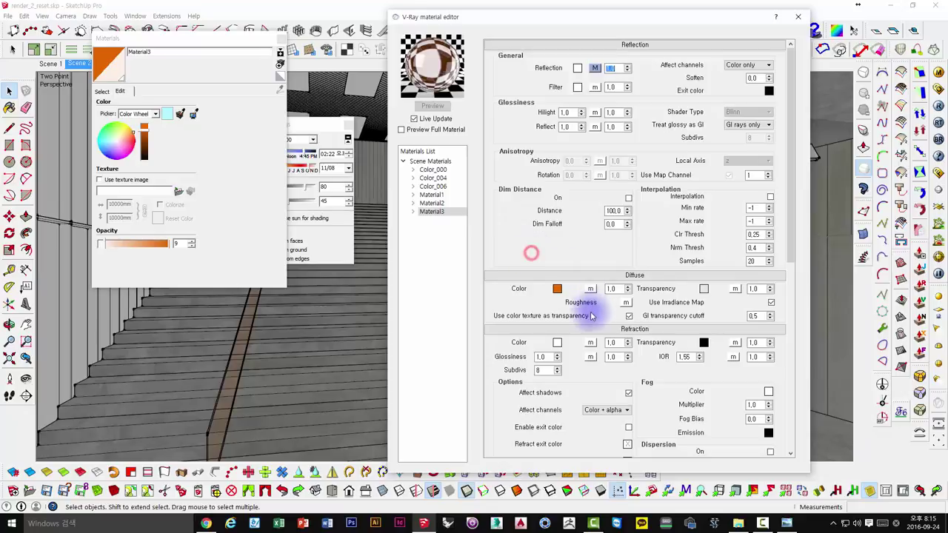
drag(792, 197, 741, 265)
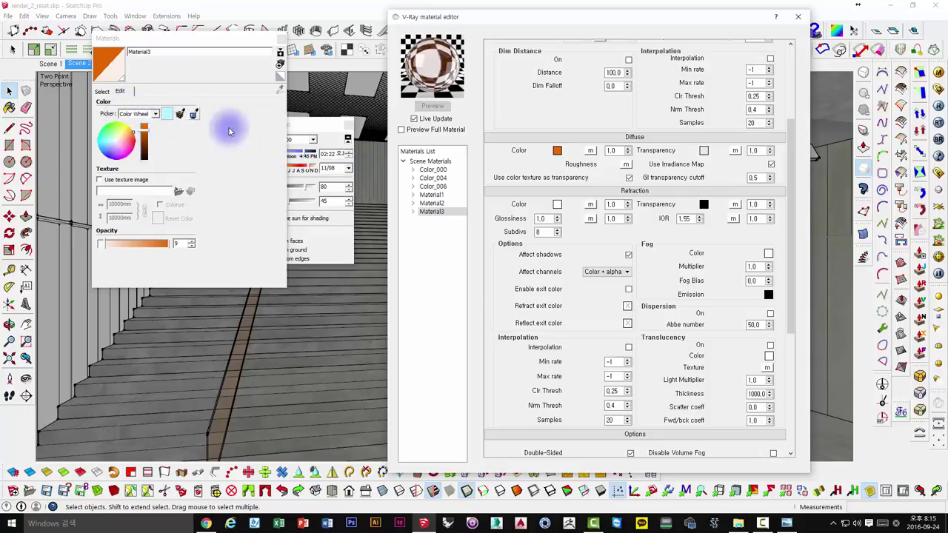
- Set Material3's V-Ray refraction colour to red-orange 255,85,0
click(557, 204)
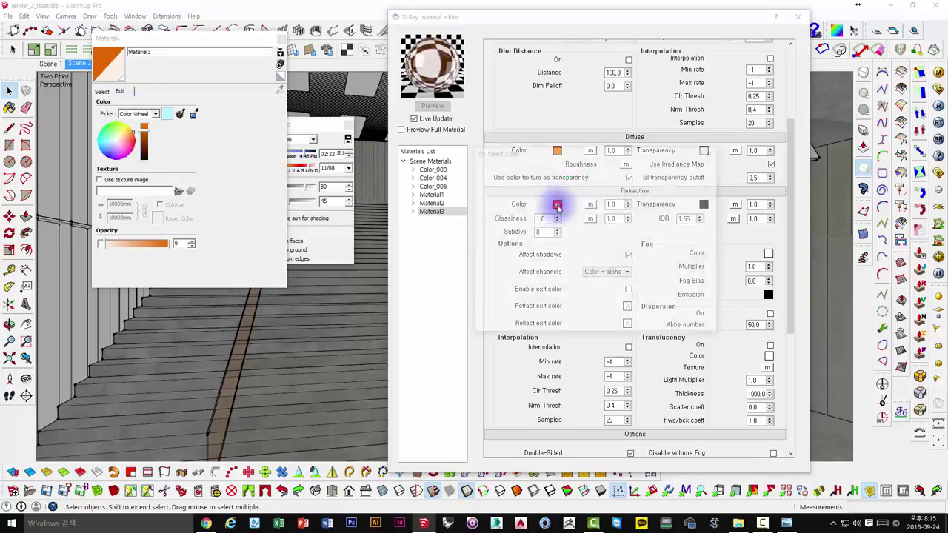
drag(553, 158, 406, 253)
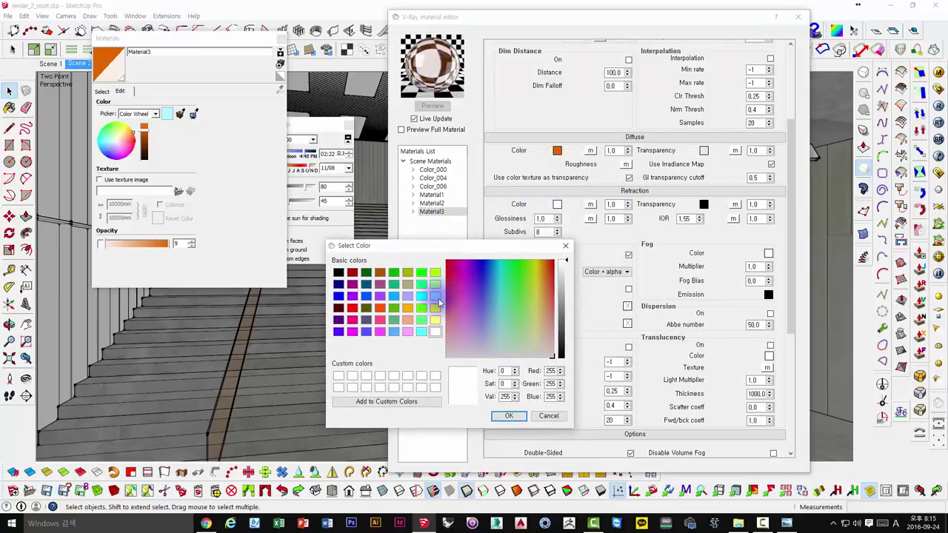
click(380, 309)
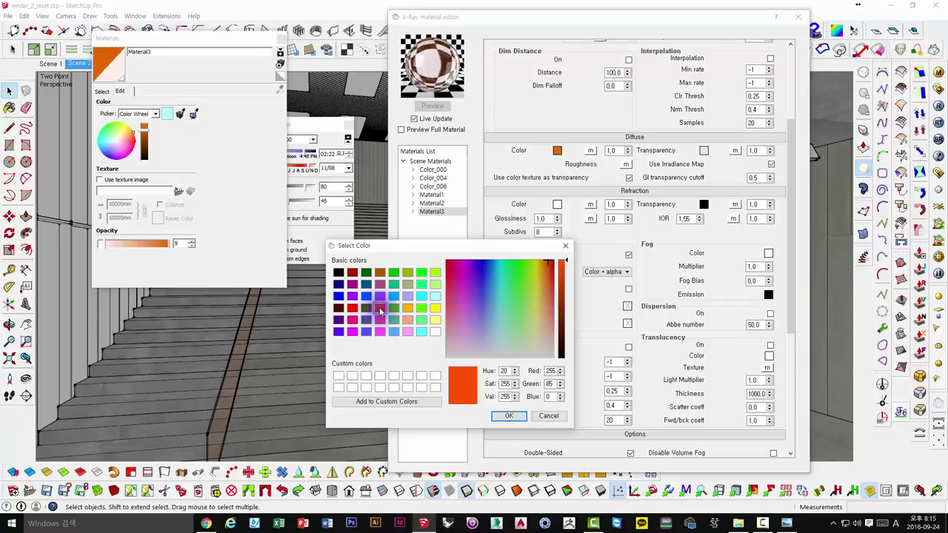
click(514, 417)
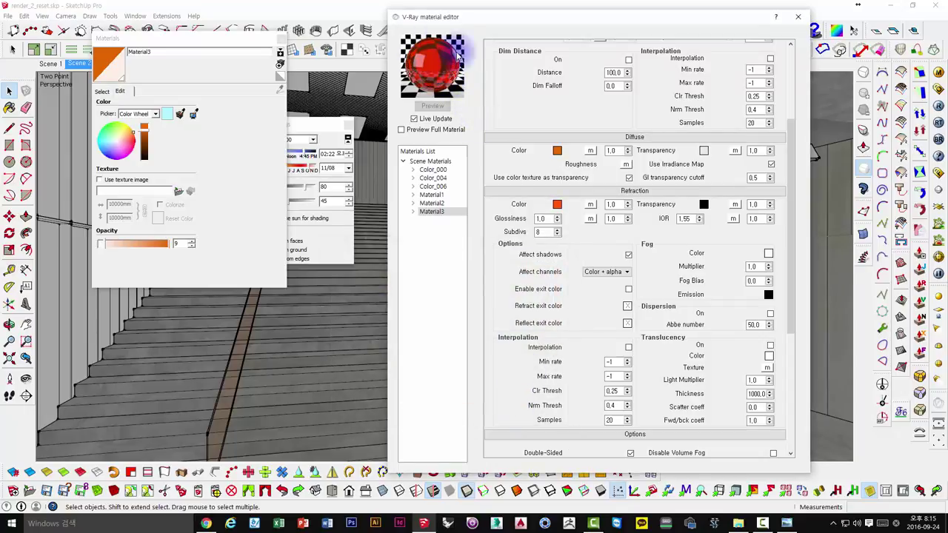
- Match Material3's fog colour to its orange diffuse colour
click(761, 266)
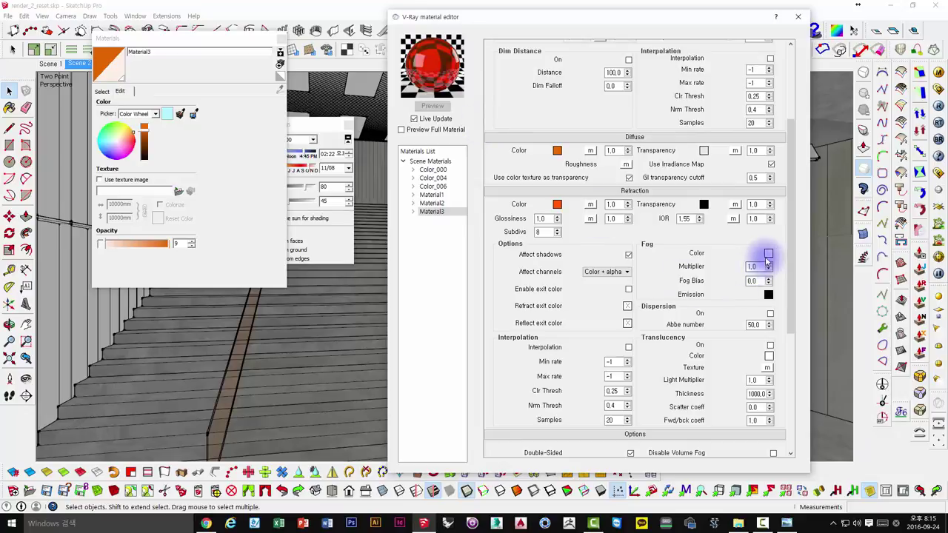
click(768, 254)
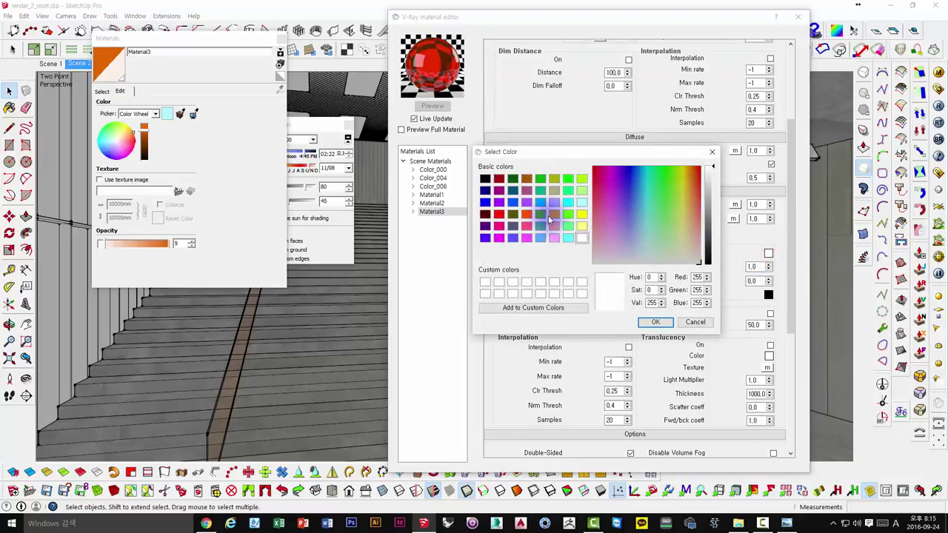
click(531, 218)
click(656, 322)
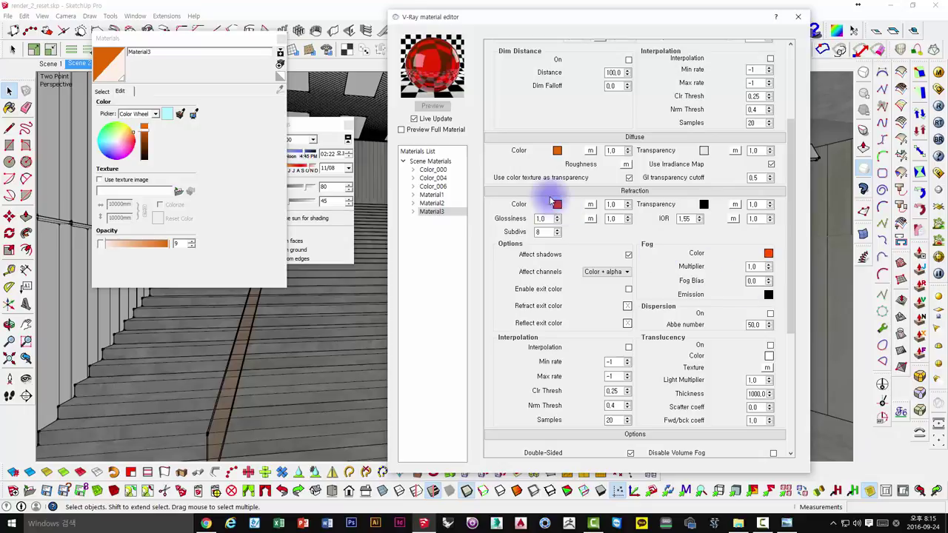
drag(557, 150, 557, 204)
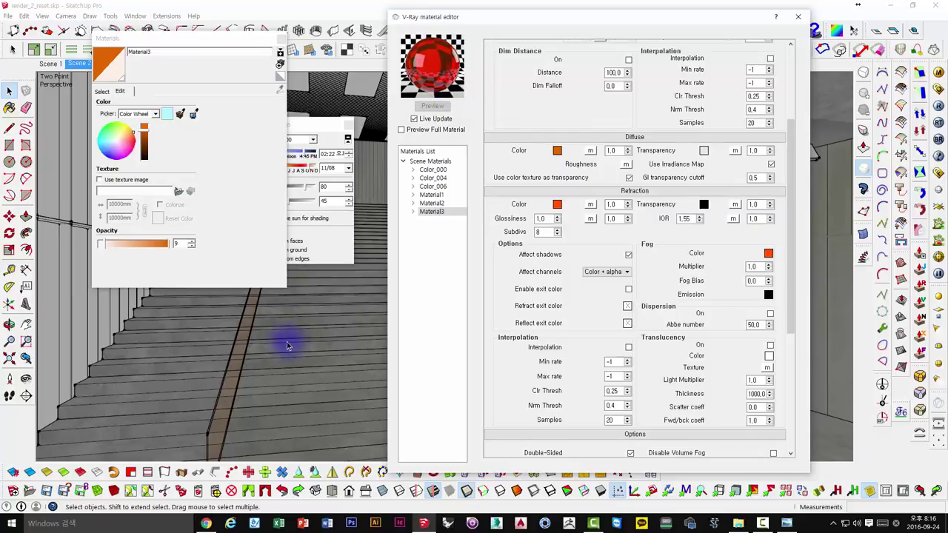
mouse_move(288, 346)
middle_down()
mouse_move(262, 330)
mouse_move(248, 340)
mouse_move(314, 326)
mouse_move(275, 338)
mouse_move(383, 108)
middle_up()
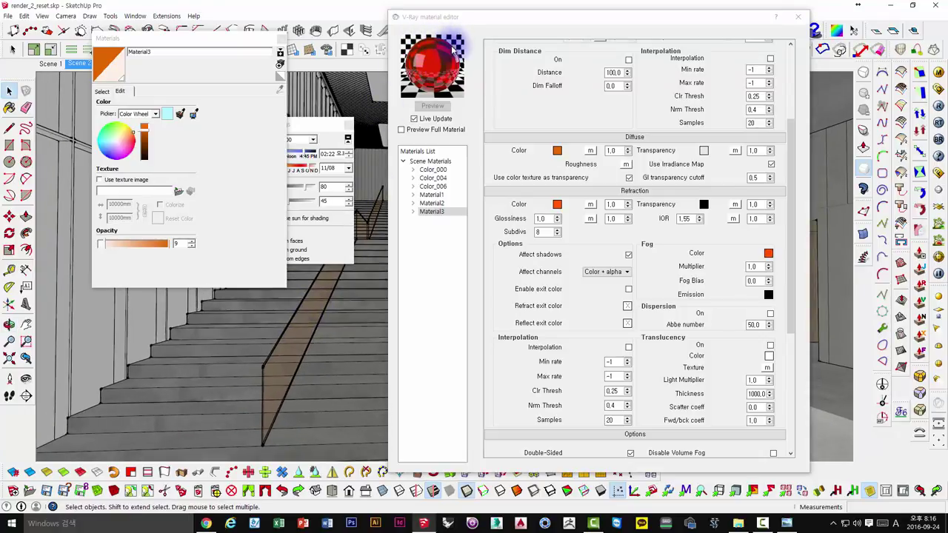
mouse_move(330, 330)
middle_down()
mouse_move(275, 372)
mouse_move(274, 352)
mouse_move(259, 346)
mouse_move(267, 363)
middle_up()
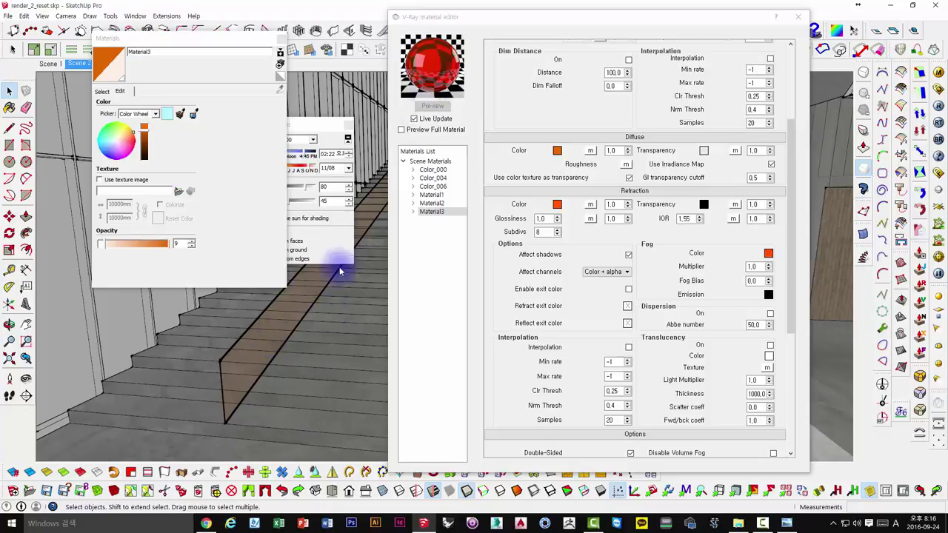
mouse_move(311, 334)
middle_down()
mouse_move(352, 343)
mouse_move(259, 343)
mouse_move(315, 339)
middle_up()
click(414, 104)
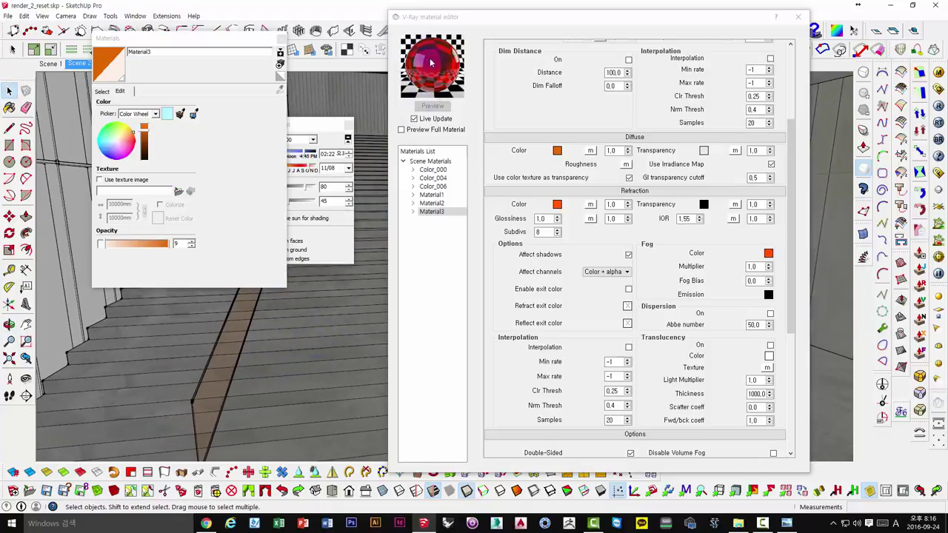
middle_drag(292, 337, 227, 353)
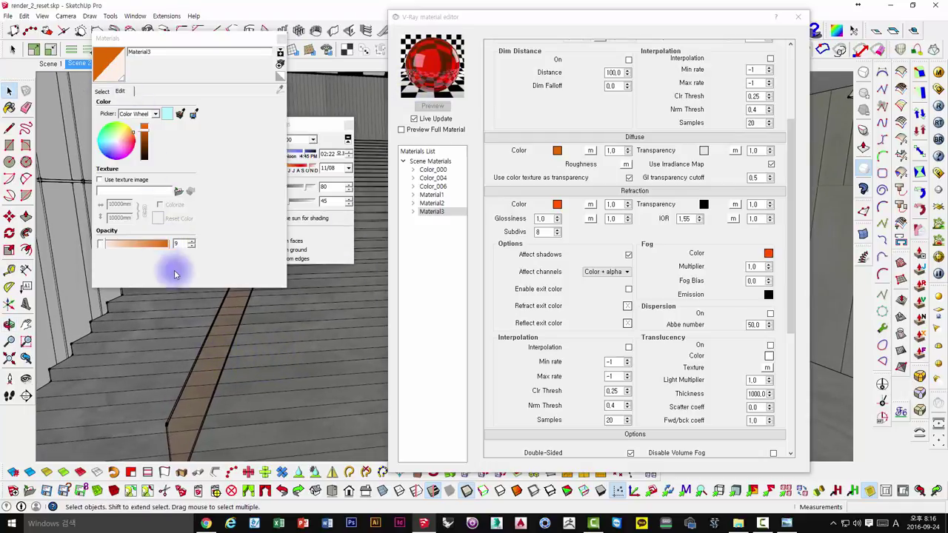
mouse_move(307, 363)
middle_down()
mouse_move(325, 355)
mouse_move(339, 403)
mouse_move(339, 339)
mouse_move(222, 332)
middle_up()
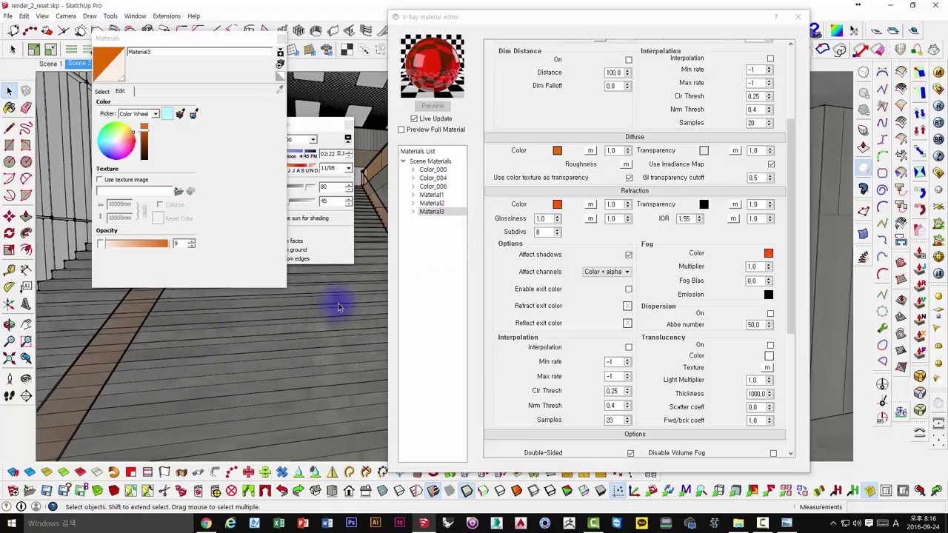
mouse_move(339, 307)
middle_down()
mouse_move(386, 292)
mouse_move(362, 296)
mouse_move(393, 212)
middle_up()
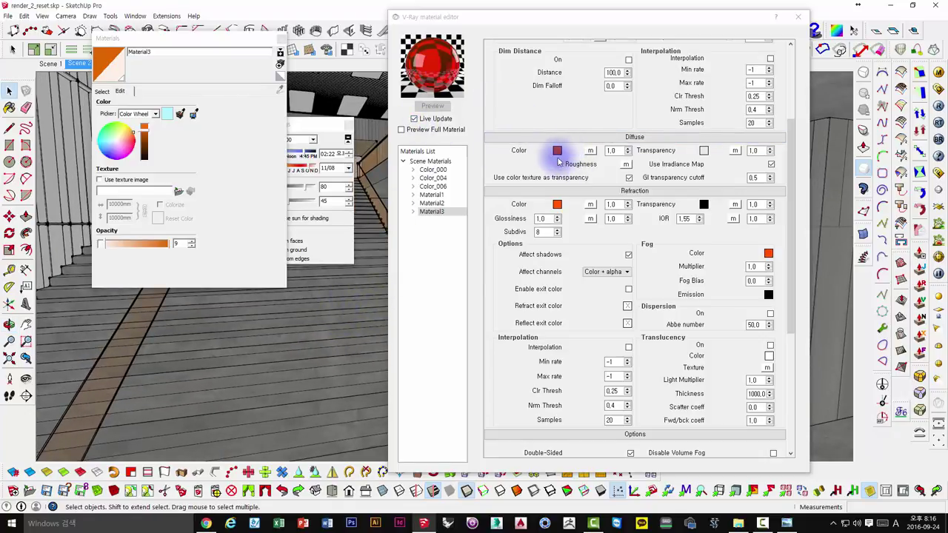
click(556, 152)
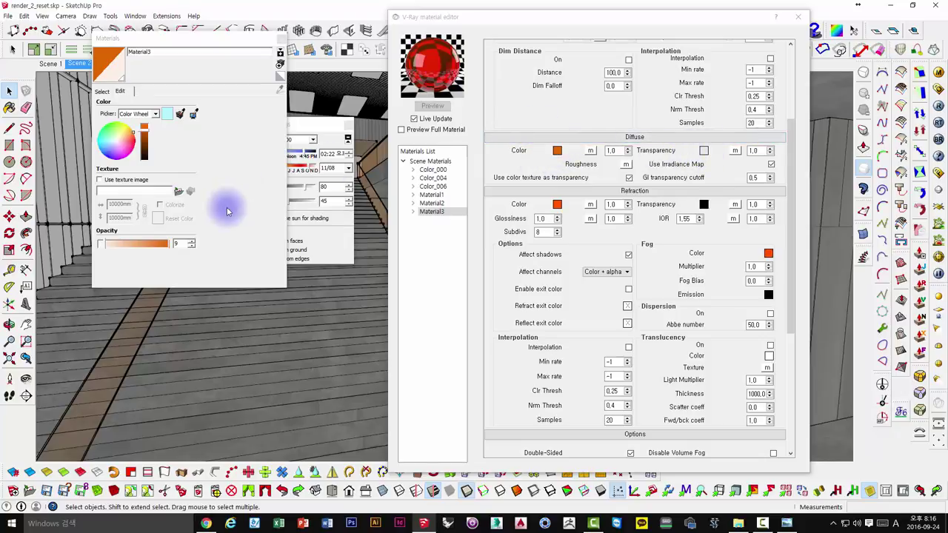
- Set Material3's opacity to 10 and orbit to check the faintly tinted glass railing
click(183, 244)
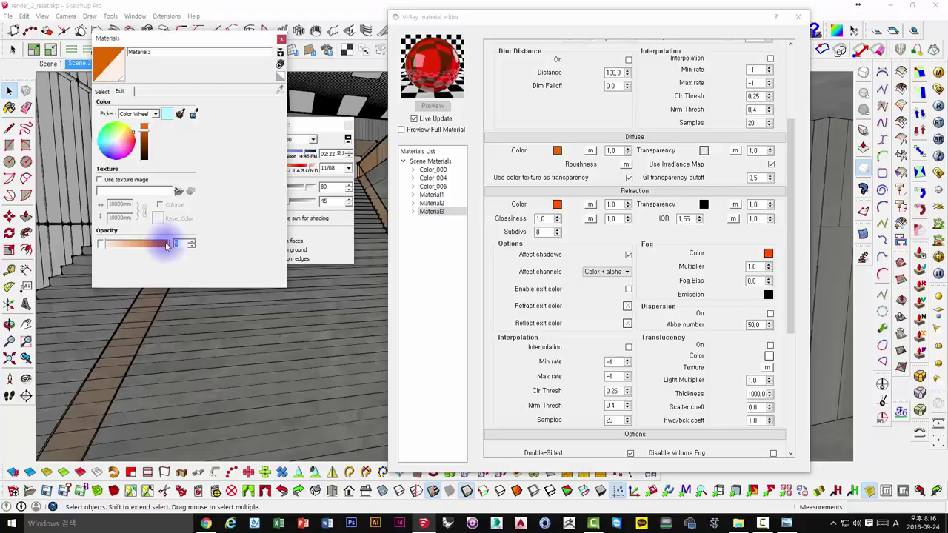
key(Return)
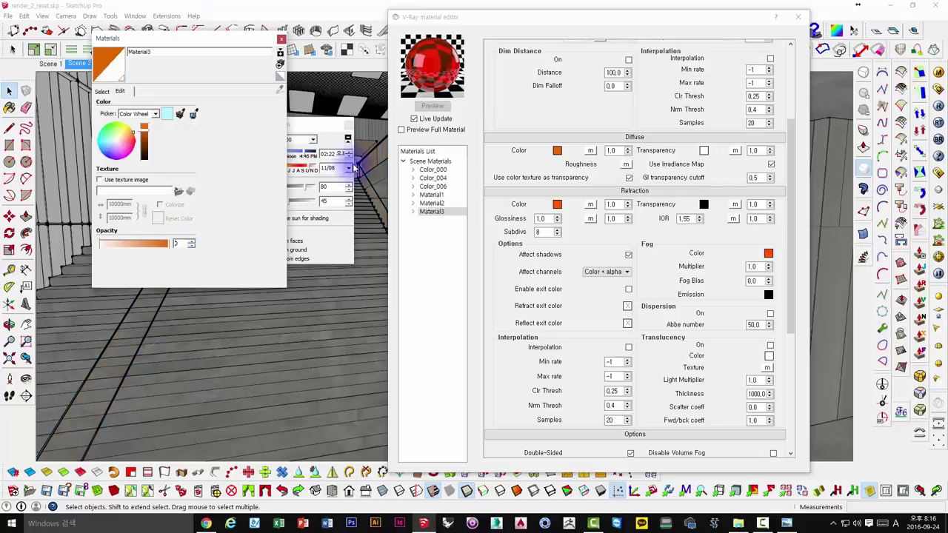
mouse_move(145, 357)
middle_down()
mouse_move(167, 338)
mouse_move(182, 352)
mouse_move(163, 348)
middle_up()
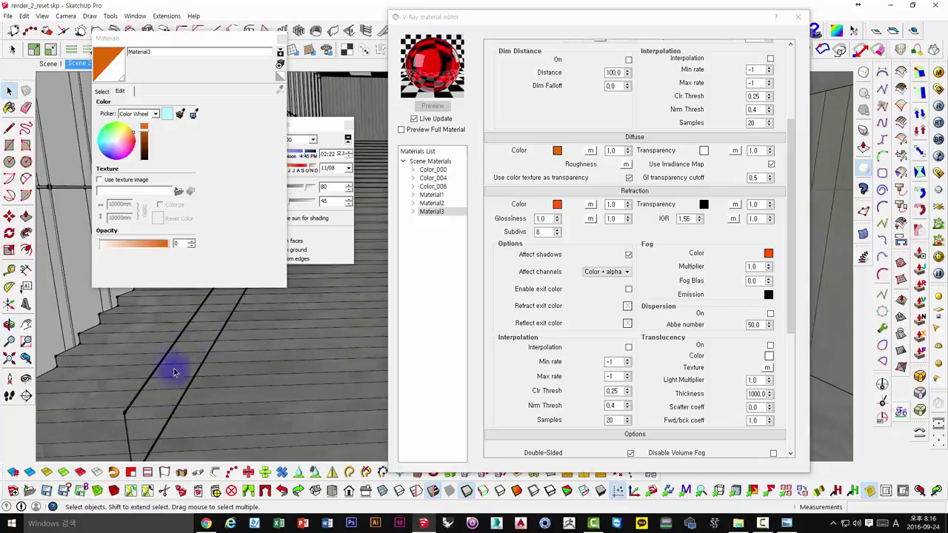
mouse_move(275, 328)
middle_down()
mouse_move(232, 345)
mouse_move(217, 331)
middle_up()
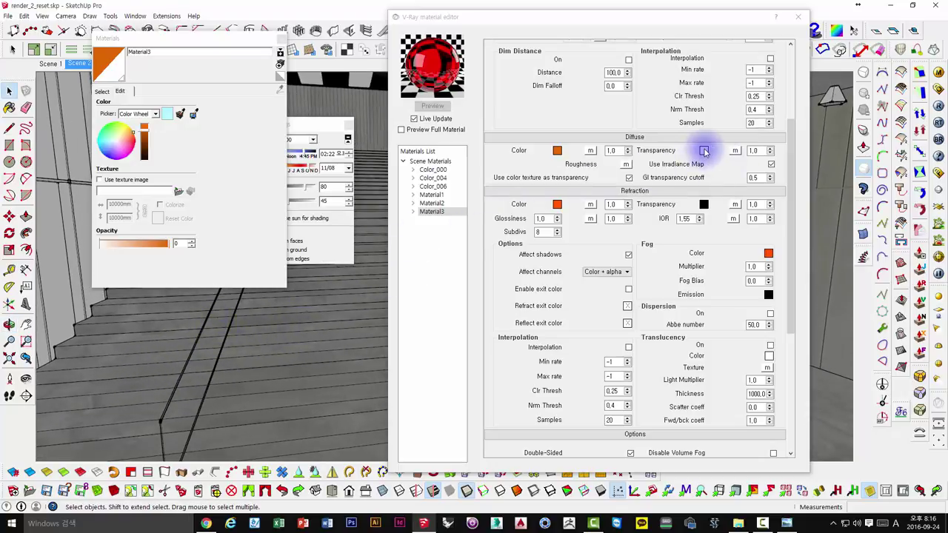
click(179, 243)
text(10)
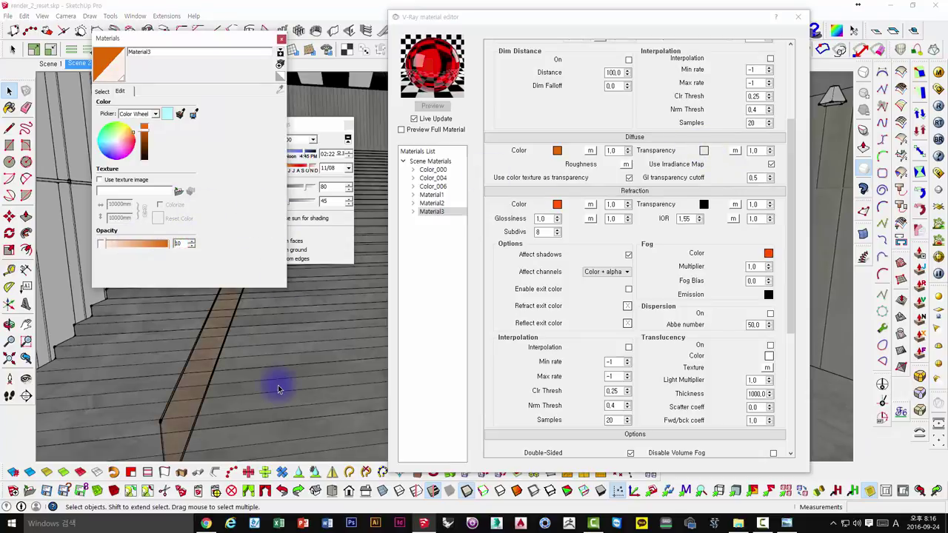
mouse_move(307, 363)
middle_down()
mouse_move(317, 345)
mouse_move(339, 396)
mouse_move(311, 343)
mouse_move(366, 361)
mouse_move(254, 392)
mouse_move(303, 364)
mouse_move(368, 205)
middle_up()
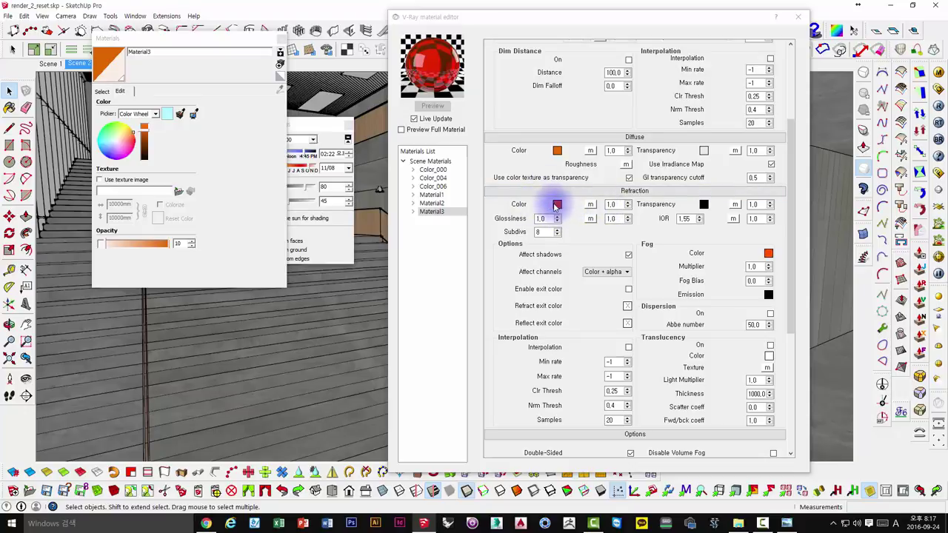
- Reapply the orange fog colour to Material3
middle_drag(254, 338, 98, 306)
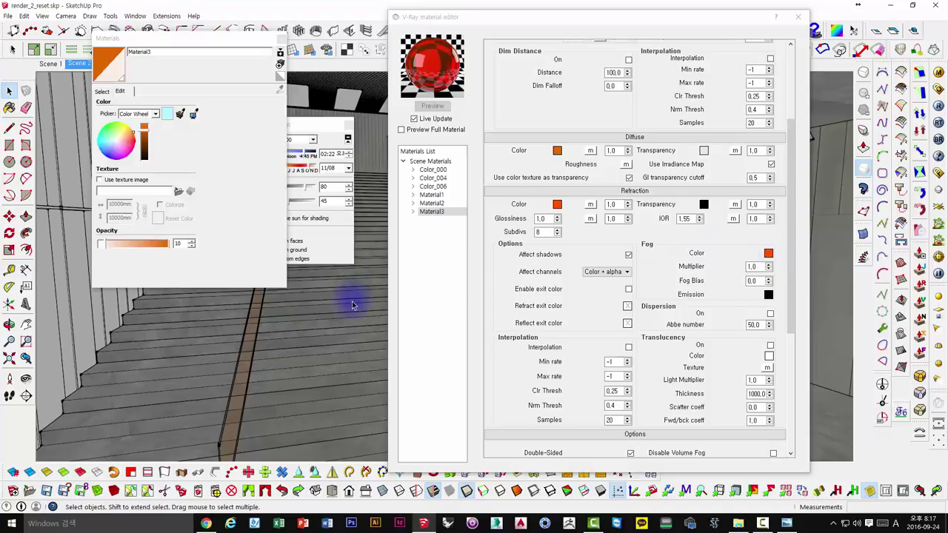
middle_drag(353, 305, 324, 318)
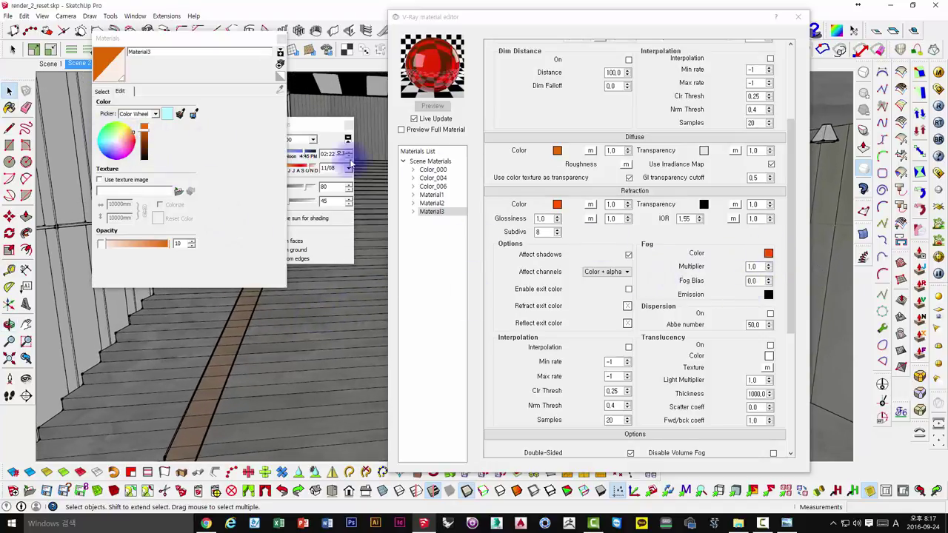
click(768, 254)
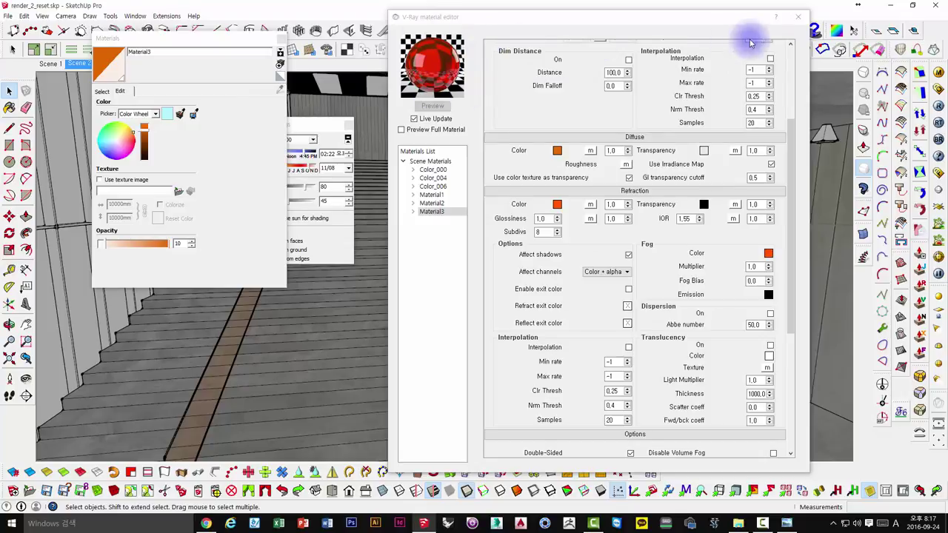
- Close the V-Ray material editor and list the in-model materials, including orange Material3
click(800, 18)
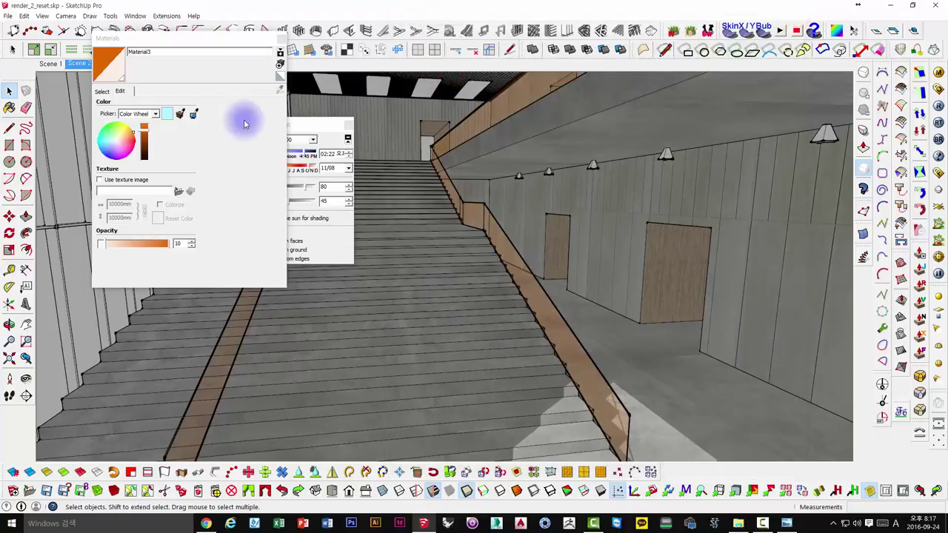
click(103, 90)
right_click(235, 130)
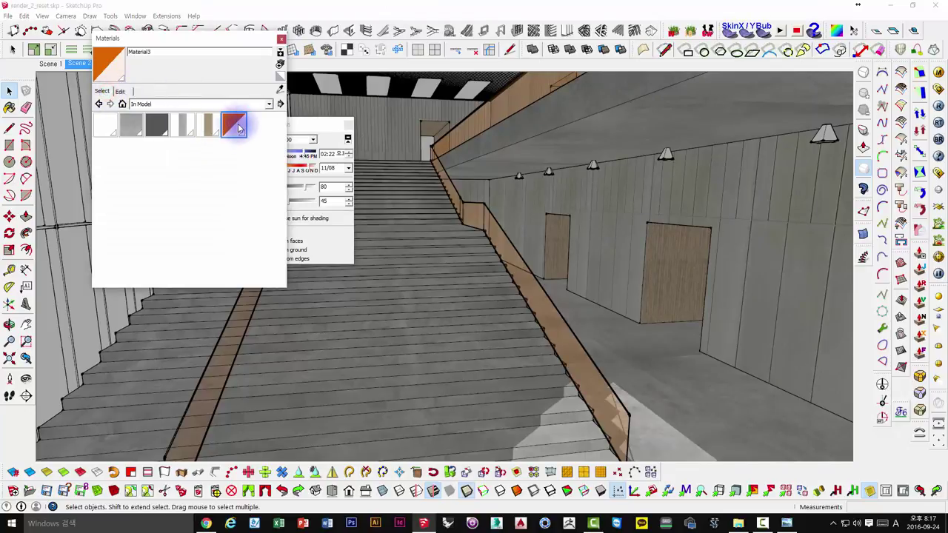
click(281, 65)
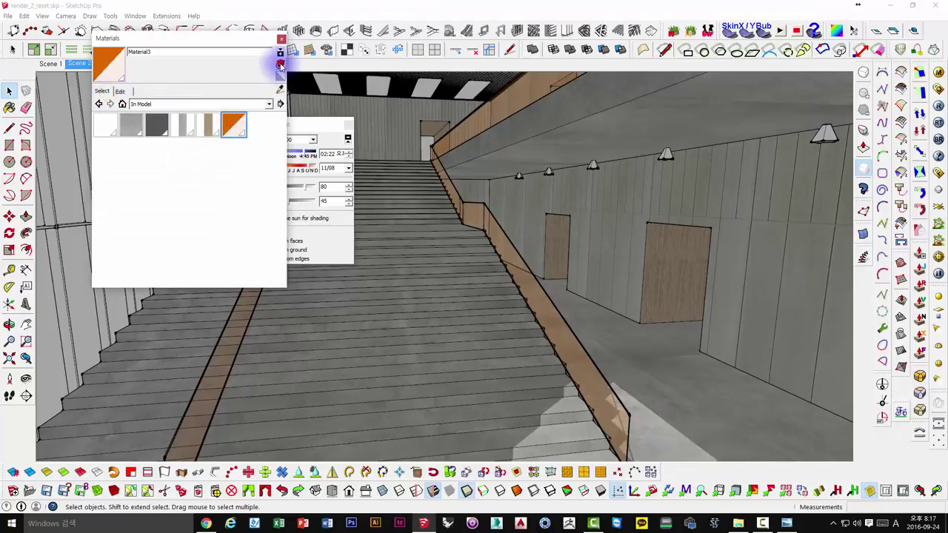
- Give the new Material4 a pale yellow colour from the colour wheel
click(583, 223)
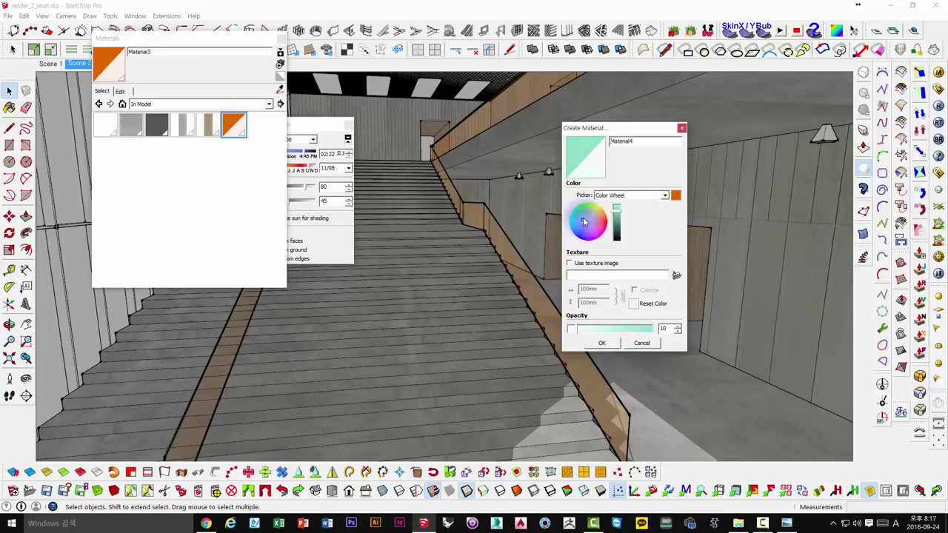
mouse_move(584, 222)
mouse_down()
mouse_move(592, 206)
mouse_move(600, 211)
mouse_up()
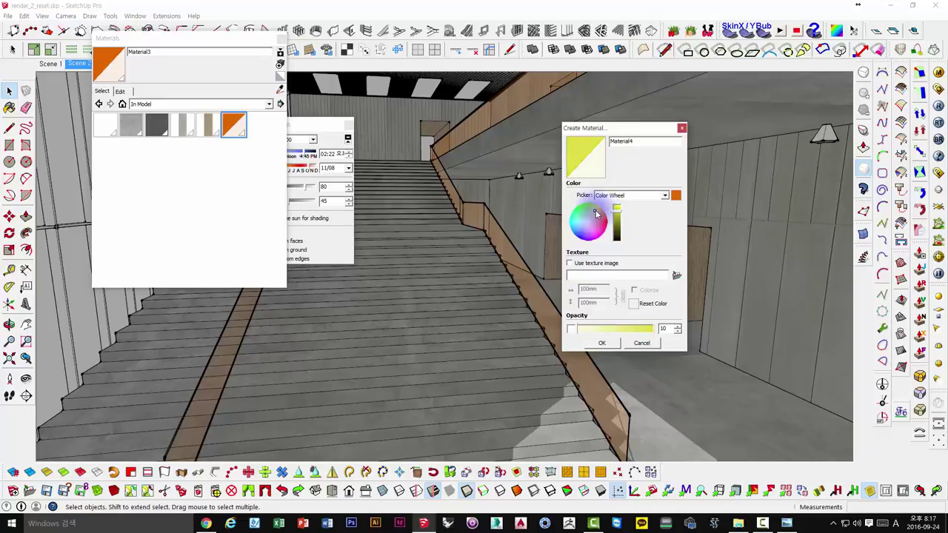
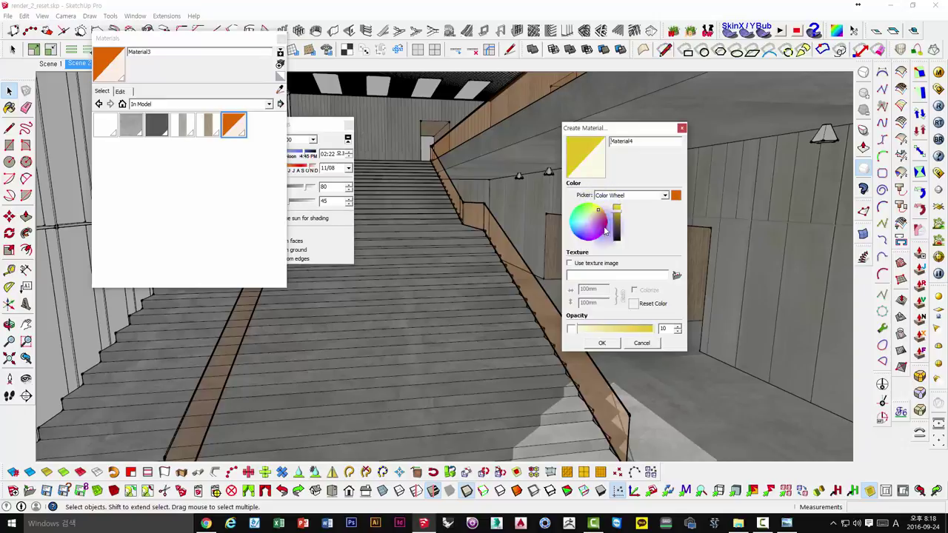
- Create the yellow Material4 and show its V-Ray material settings
click(601, 342)
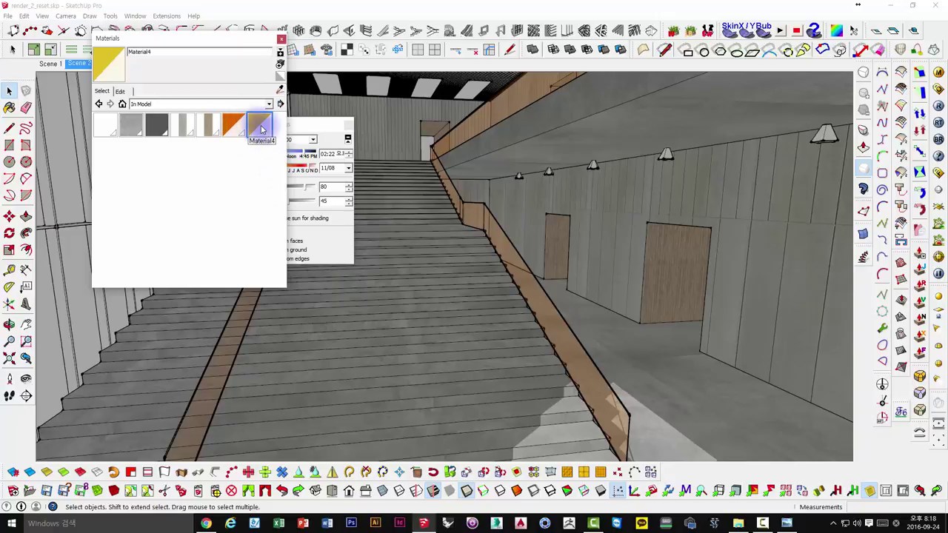
click(938, 72)
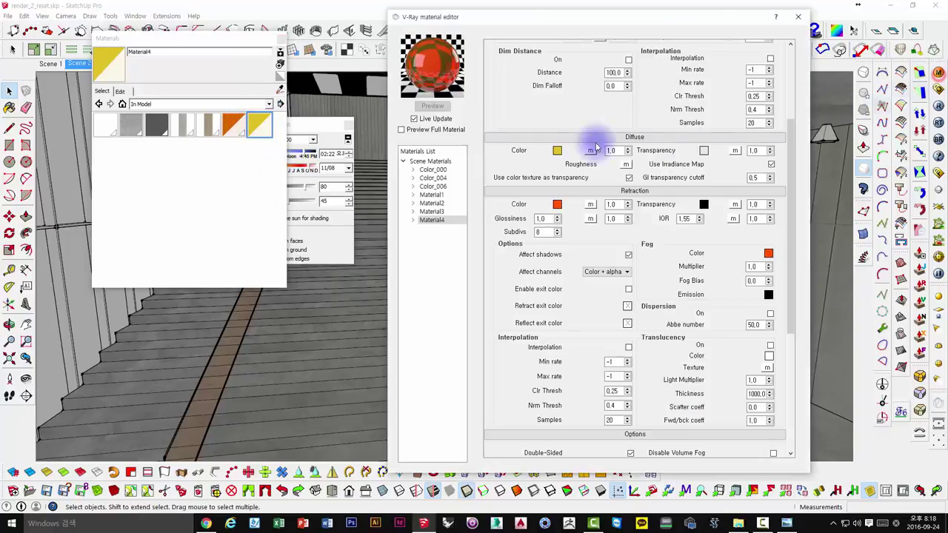
click(440, 220)
- Compare Material4's V-Ray settings against Material3's, ending on Material4
click(440, 213)
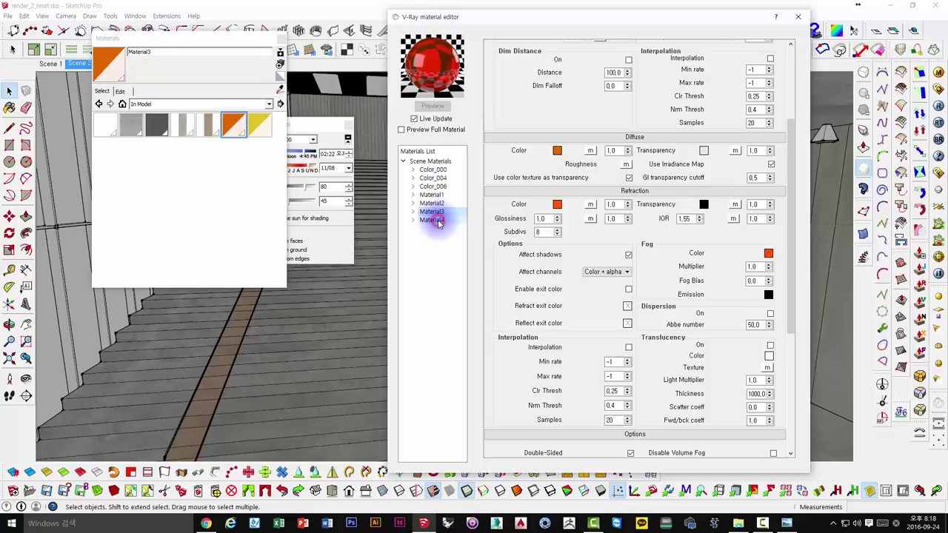
click(437, 221)
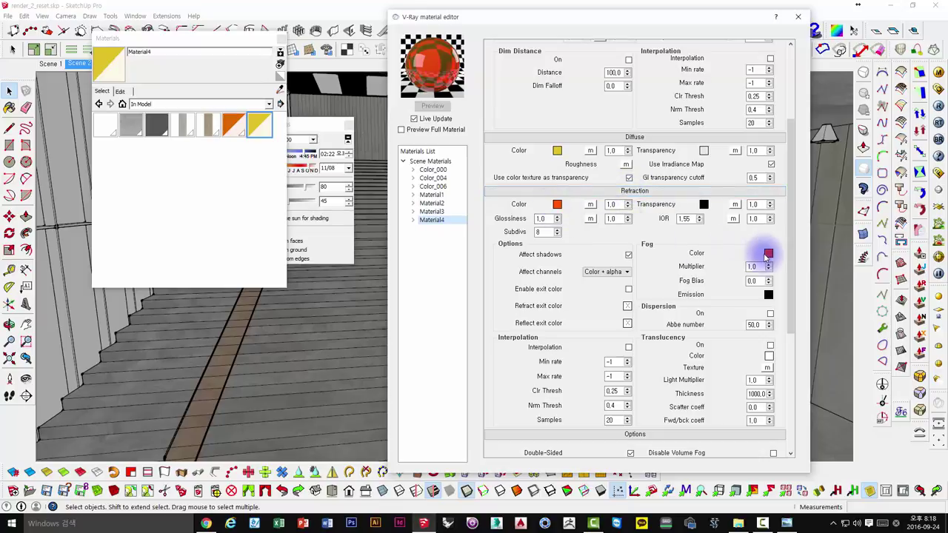
click(439, 212)
click(439, 220)
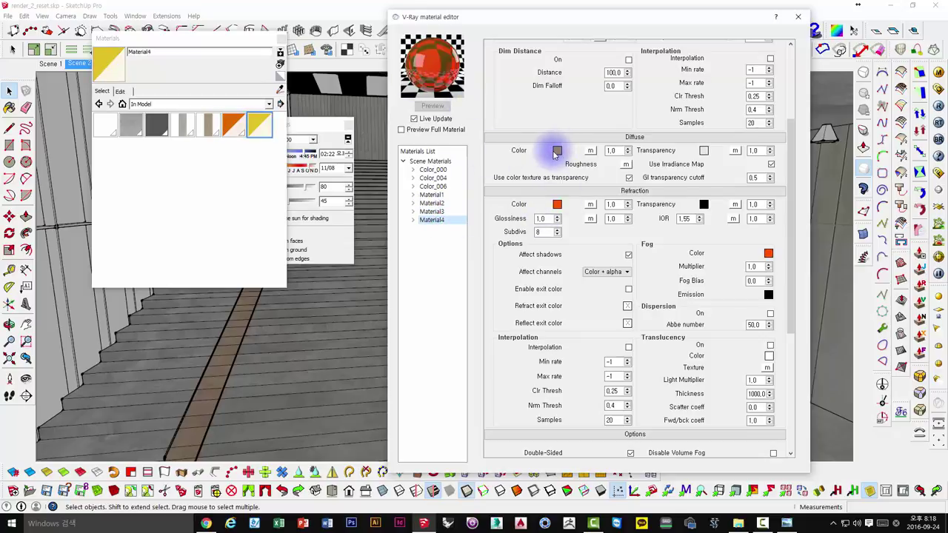
- Set Material4's refraction, fog and diffuse colours to yellow
click(557, 203)
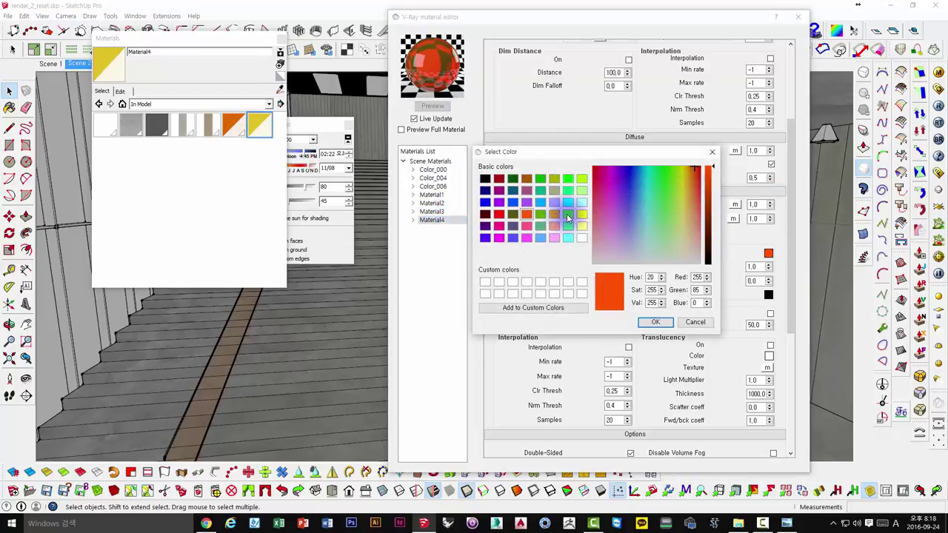
click(582, 214)
click(655, 321)
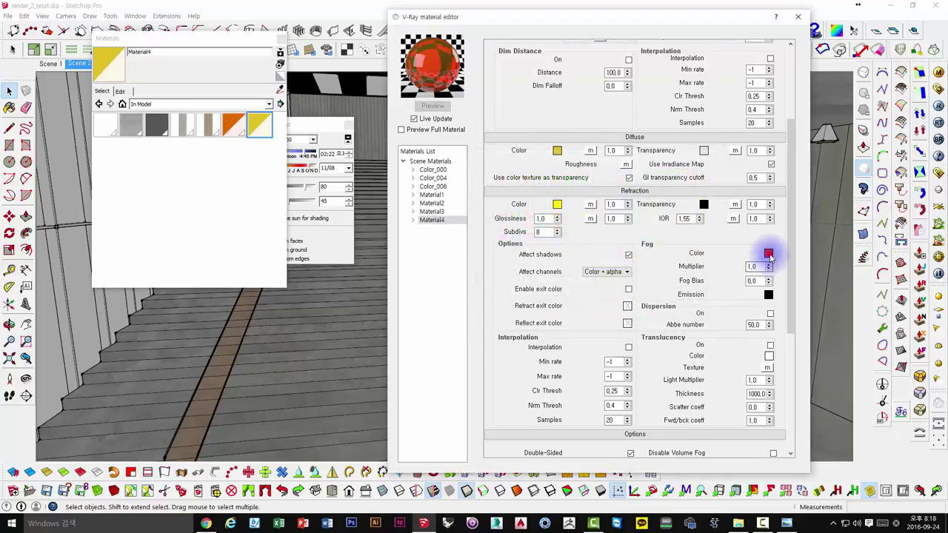
click(769, 254)
click(583, 214)
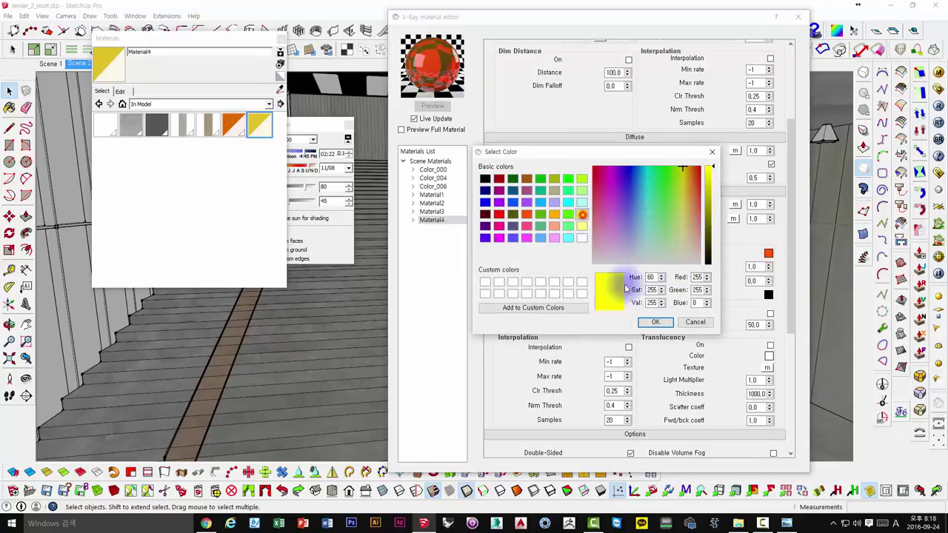
click(656, 322)
click(557, 150)
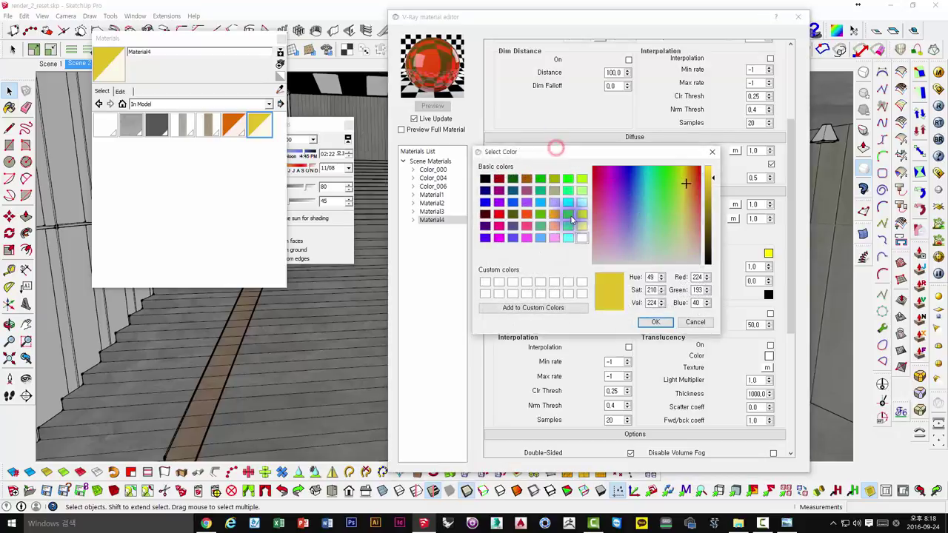
click(582, 214)
click(651, 322)
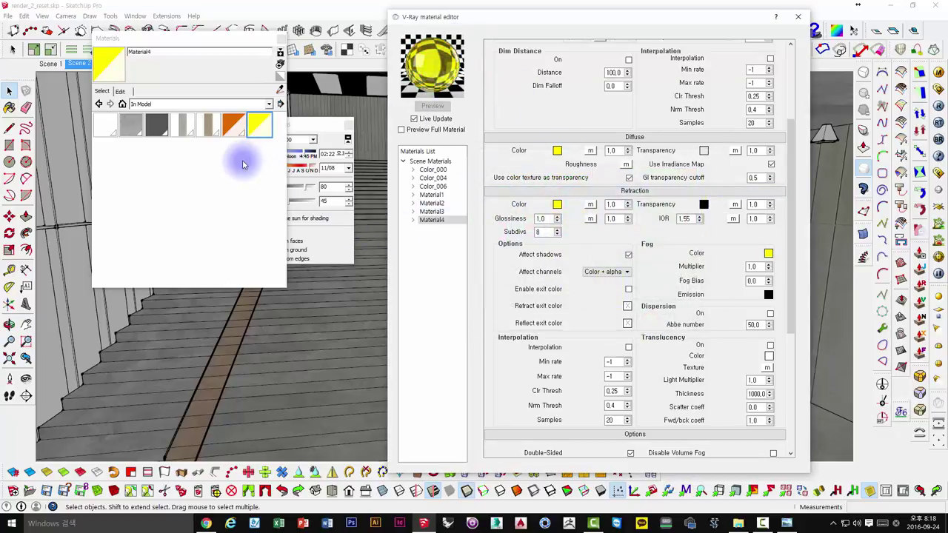
- Redo Material4's fog colour so it matches the bright yellow diffuse colour
click(768, 253)
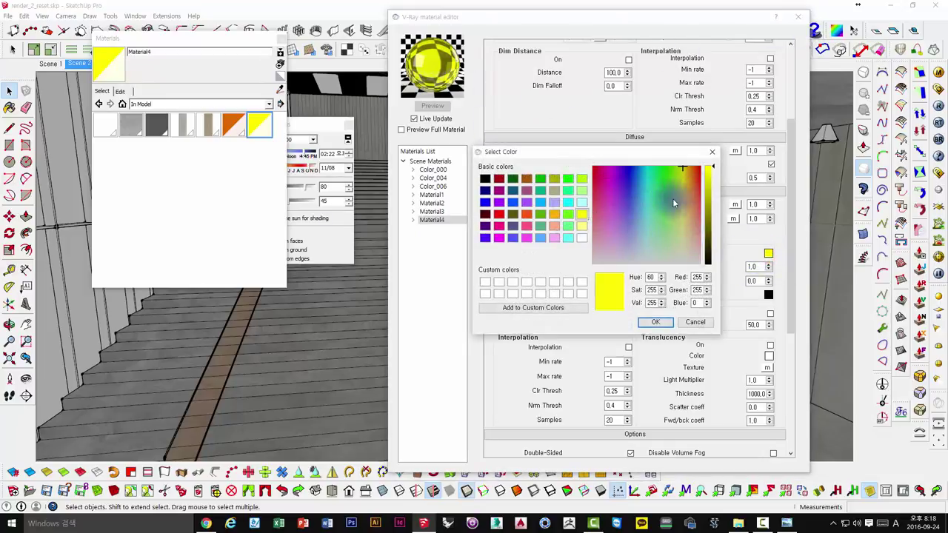
click(671, 322)
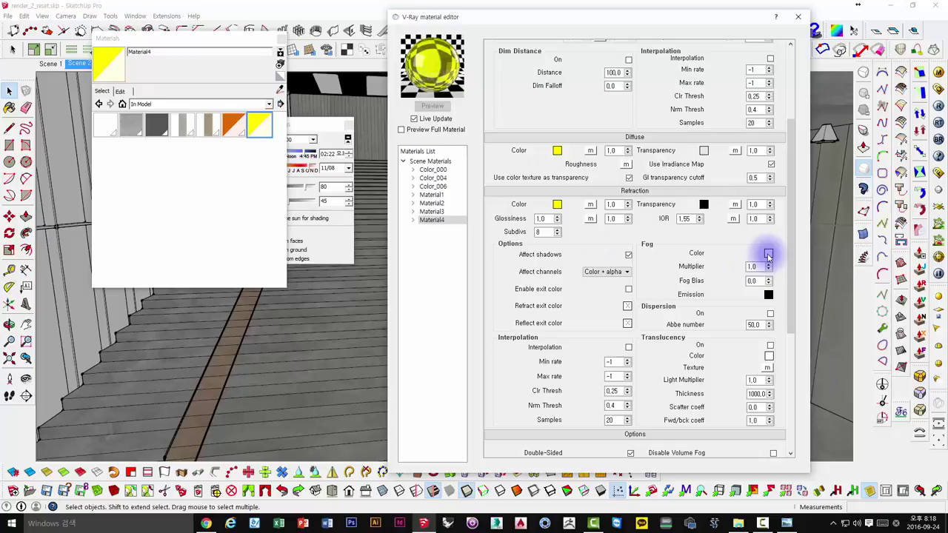
click(768, 254)
click(582, 215)
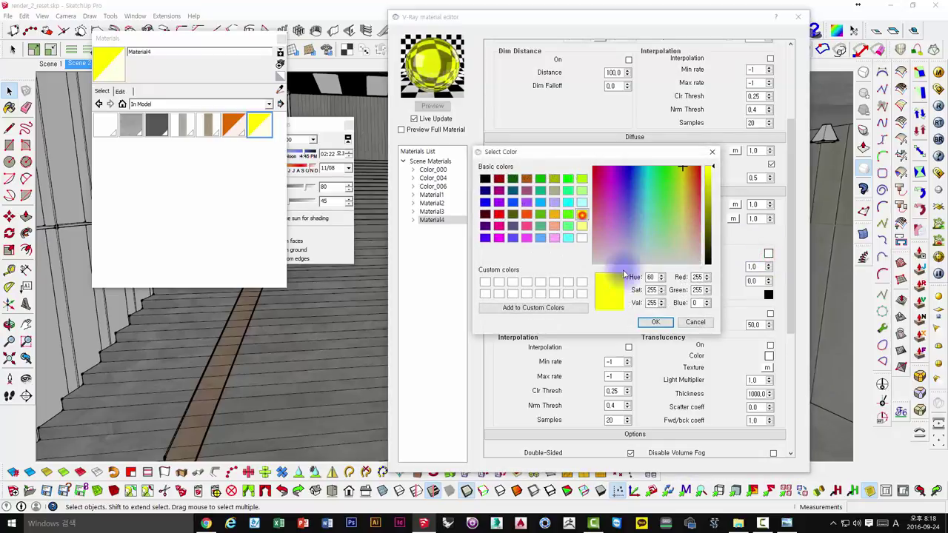
click(653, 322)
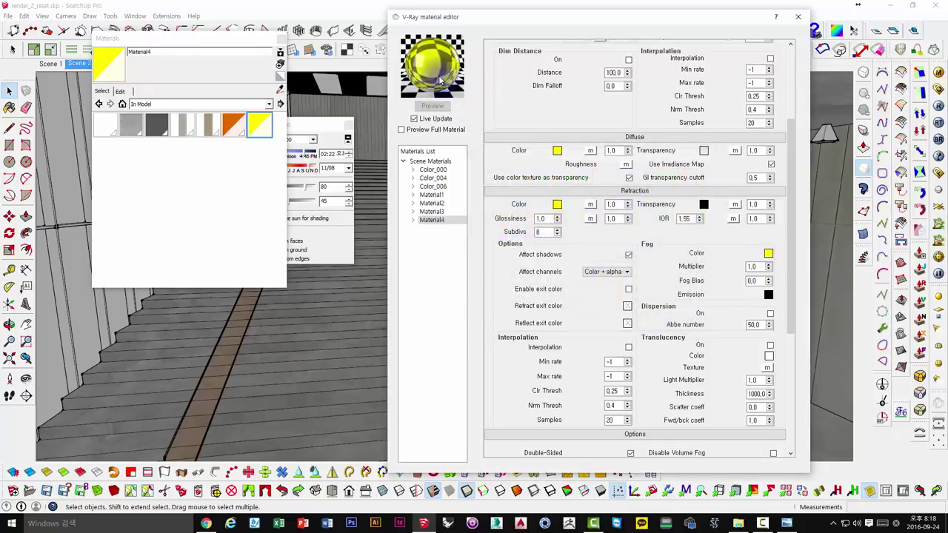
drag(435, 12, 412, 8)
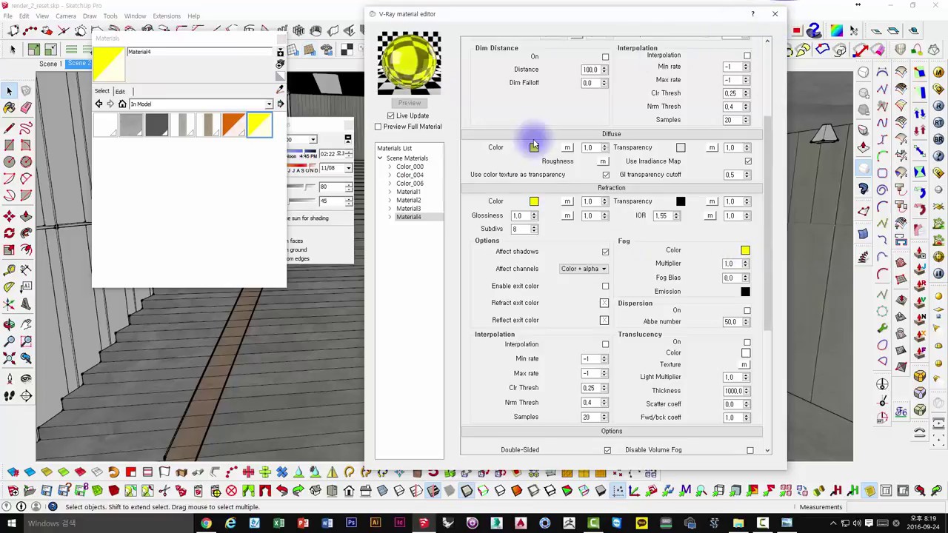
drag(534, 148, 744, 252)
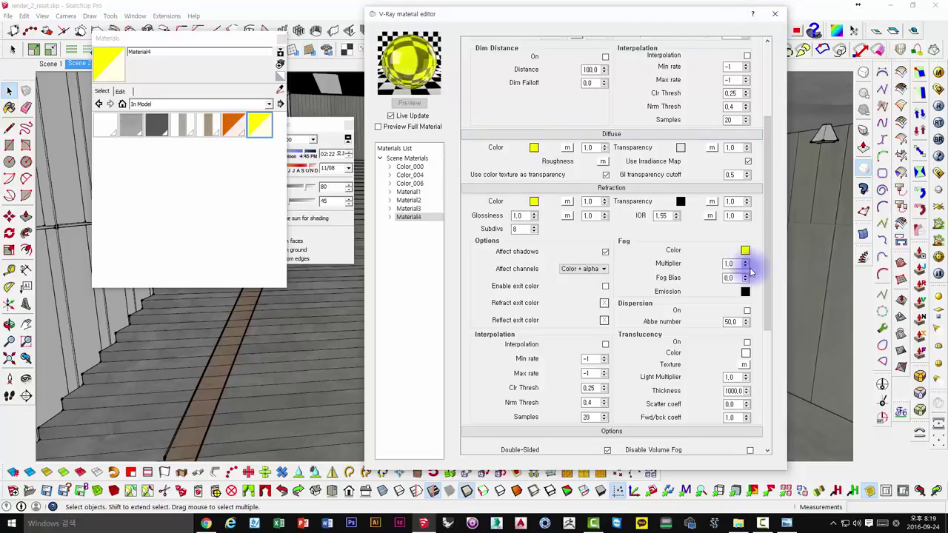
- Close the V-Ray editor and open the glass panel wall group for editing
click(776, 14)
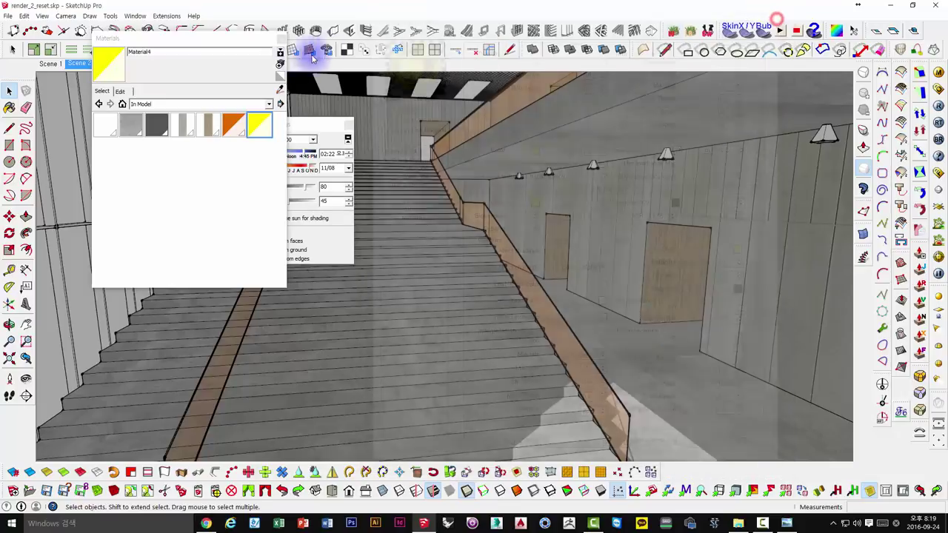
mouse_move(397, 294)
middle_down()
mouse_move(482, 275)
mouse_move(402, 302)
mouse_move(626, 302)
mouse_move(672, 208)
mouse_move(652, 307)
mouse_move(312, 171)
middle_up()
scroll(544, 298, down, 1)
scroll(544, 297, down, 2)
scroll(543, 298, down, 3)
click(672, 208)
double_click(672, 208)
- Paint scattered upper, middle and lower-row wall panels with yellow Material4
click(259, 124)
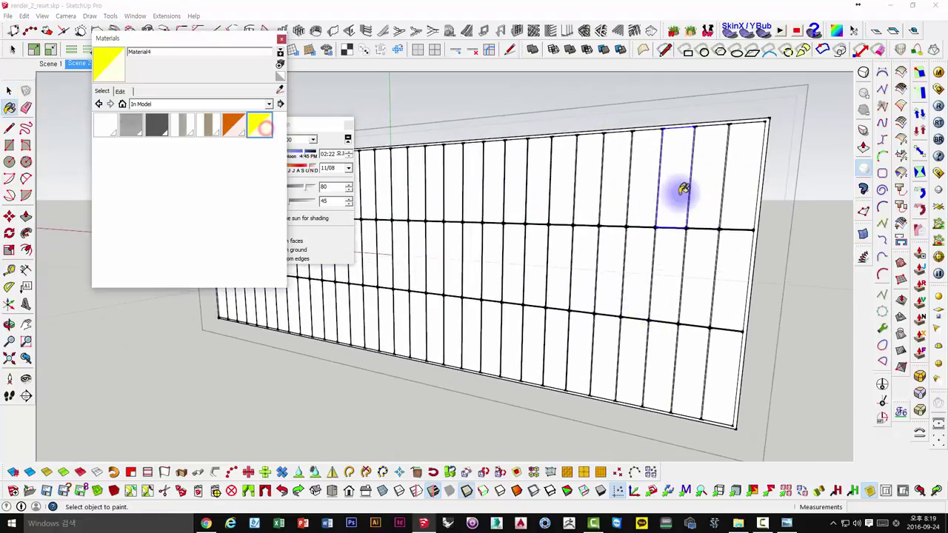
click(679, 190)
click(629, 352)
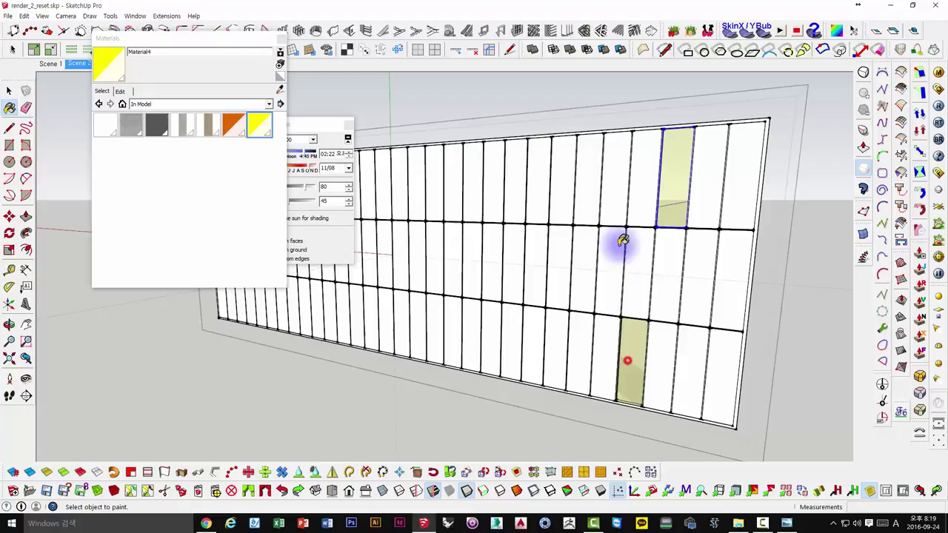
click(588, 190)
shift+middle_drag(511, 323, 593, 338)
click(582, 356)
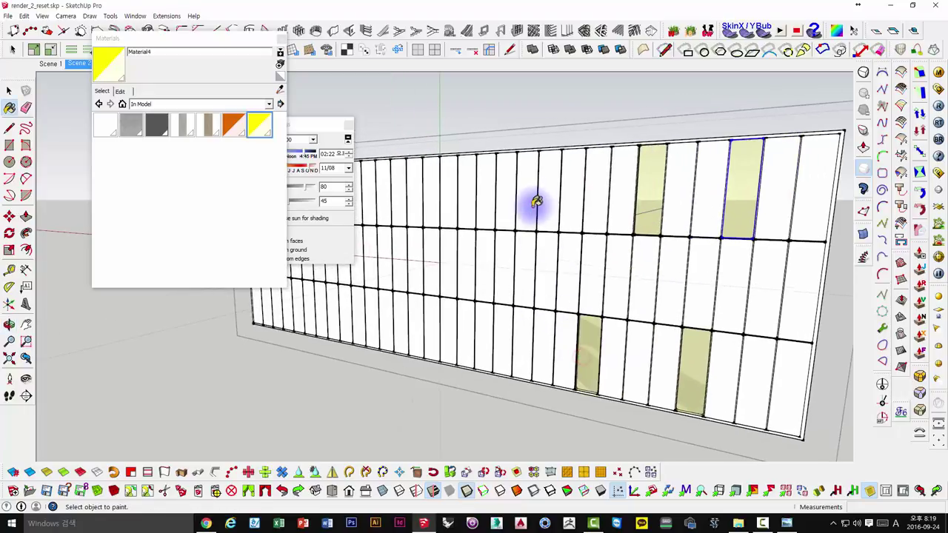
click(501, 295)
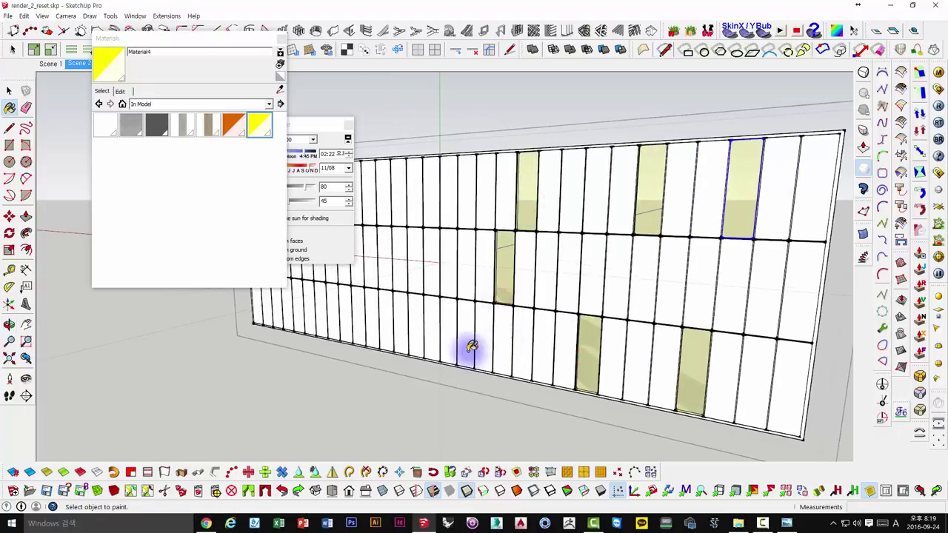
click(468, 351)
click(430, 197)
- Paint more panels yellow toward the wall's left end, then view the wall obliquely
shift+middle_drag(450, 243, 543, 254)
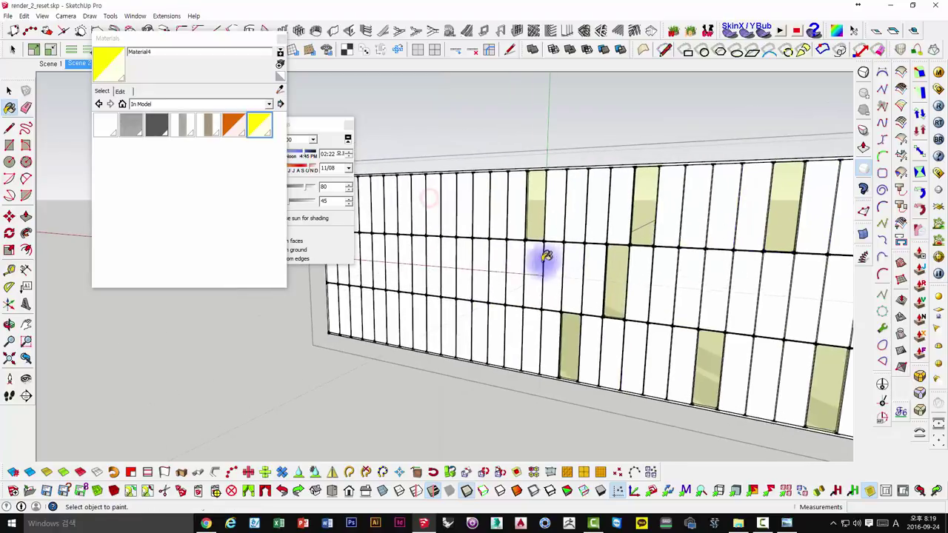
click(462, 222)
click(435, 280)
click(420, 325)
click(391, 259)
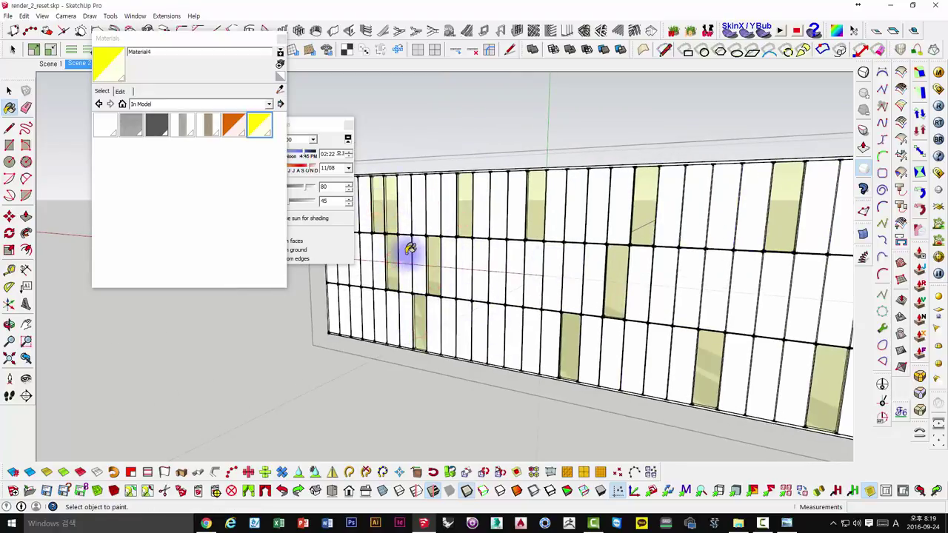
mouse_move(396, 223)
middle_down()
mouse_move(451, 227)
mouse_move(436, 201)
middle_up()
click(429, 205)
mouse_move(651, 311)
middle_down()
mouse_move(602, 339)
mouse_move(491, 281)
mouse_move(715, 288)
mouse_move(673, 313)
middle_up()
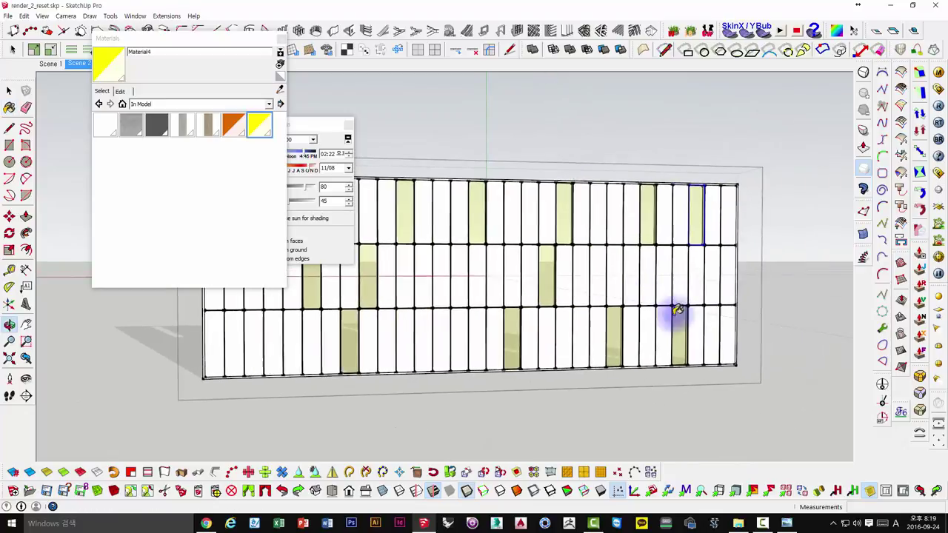
middle_drag(807, 388, 692, 383)
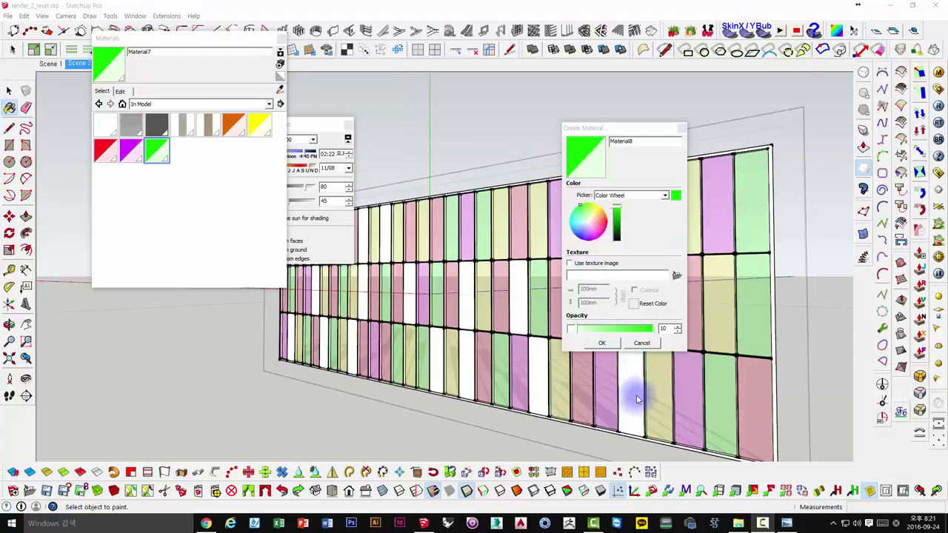
- Discard the green material and create a new cyan glass material, Material8
click(641, 343)
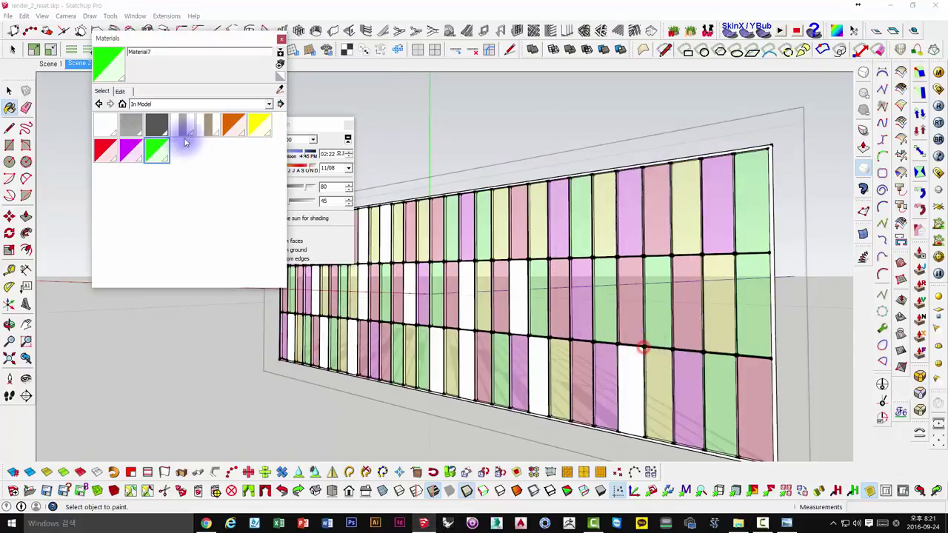
click(280, 65)
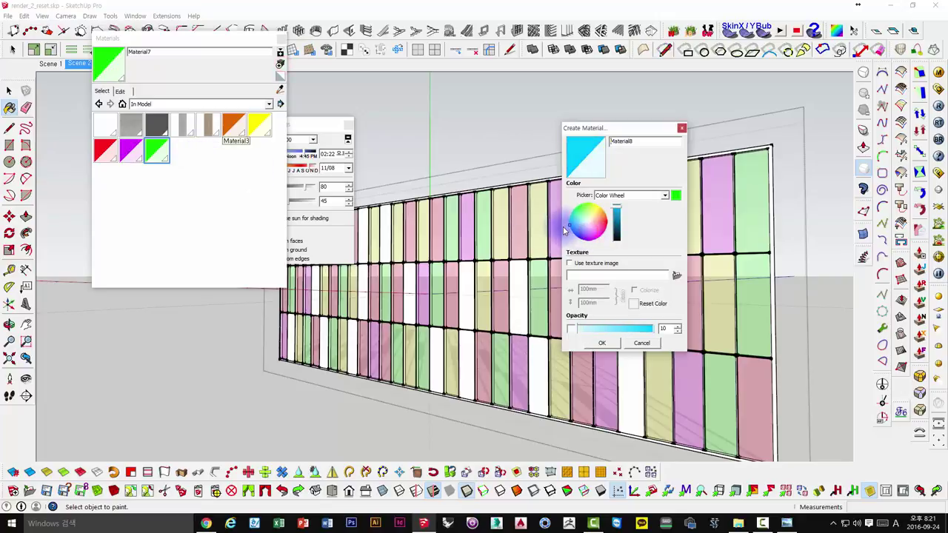
click(601, 344)
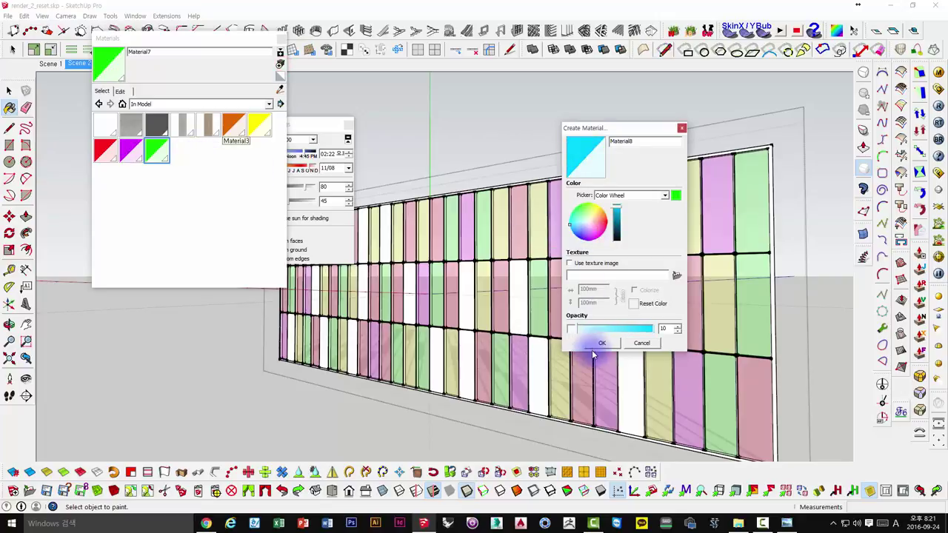
click(632, 370)
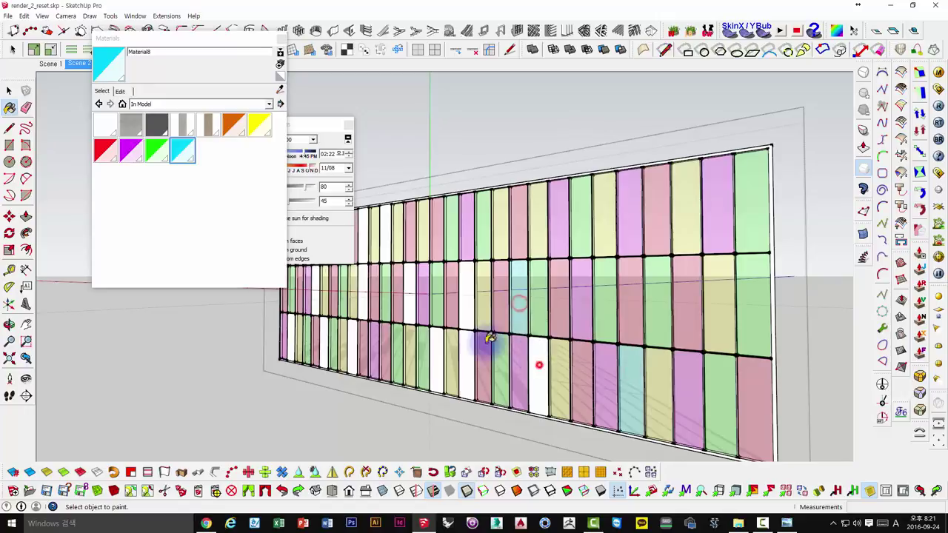
- Paint facade panels in all three rows cyan, then exit the facade group
middle_drag(539, 363, 597, 347)
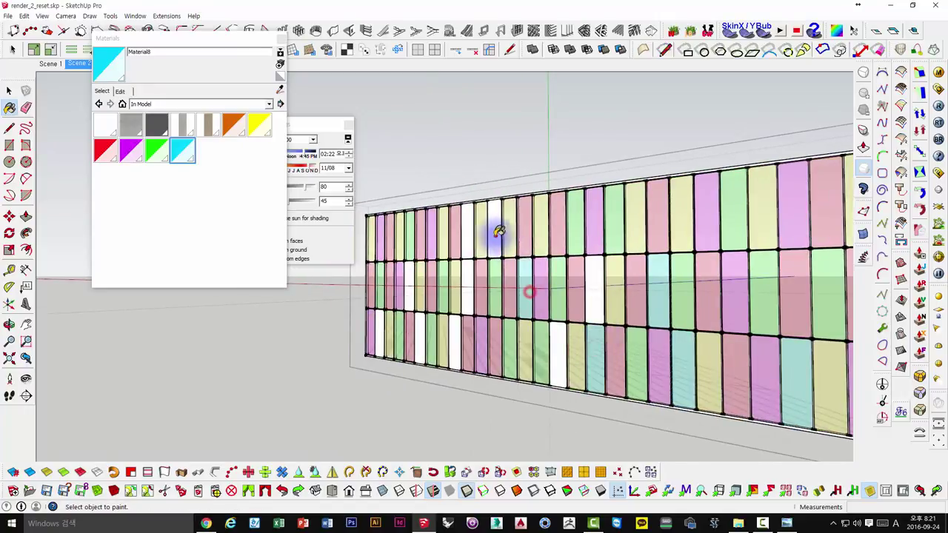
click(468, 235)
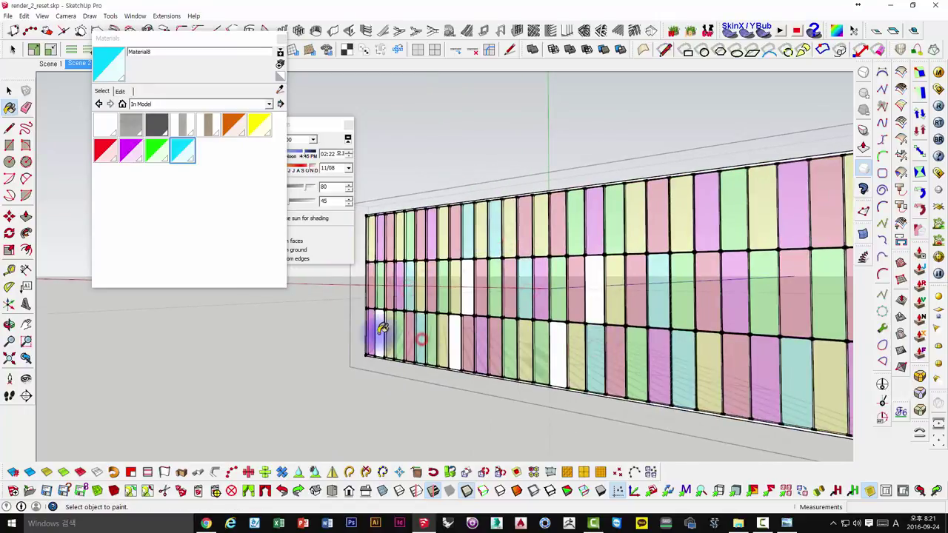
click(469, 292)
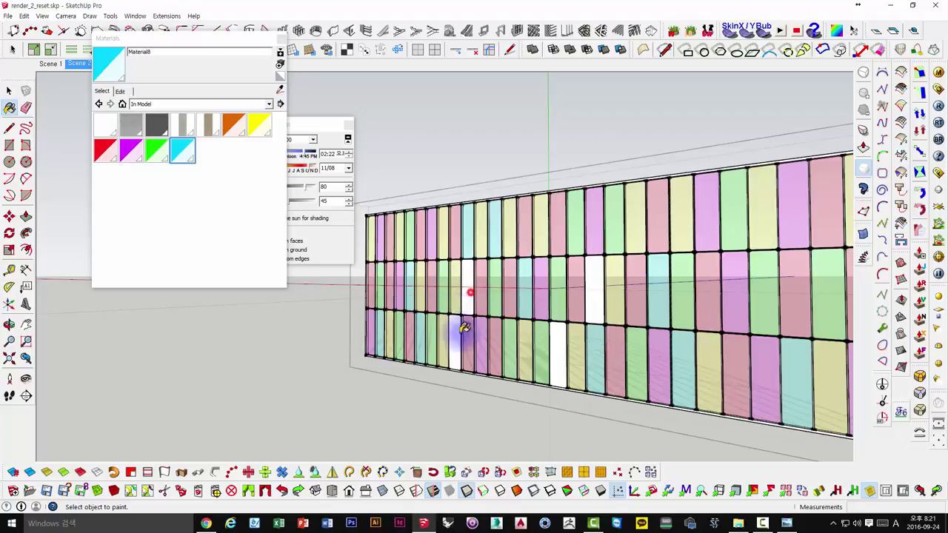
click(558, 343)
click(592, 294)
middle_drag(656, 333, 556, 303)
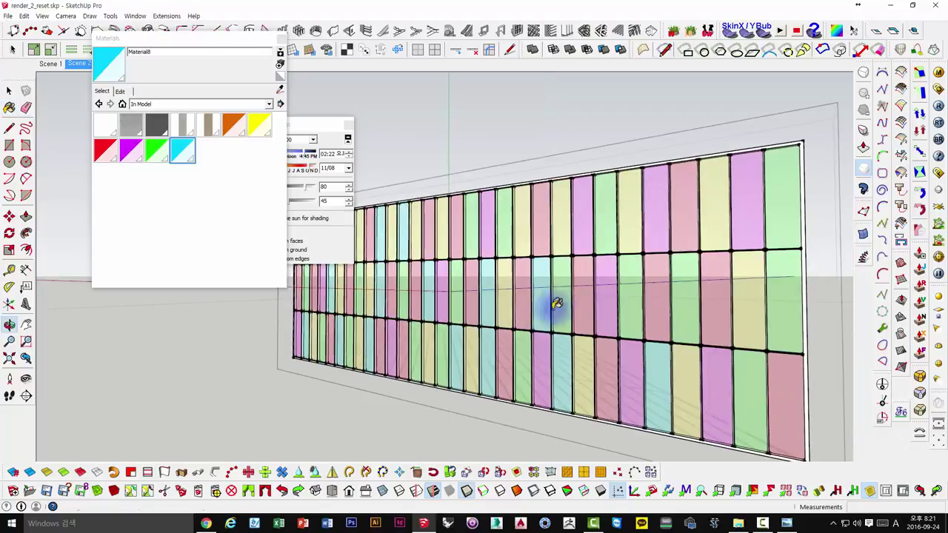
click(606, 215)
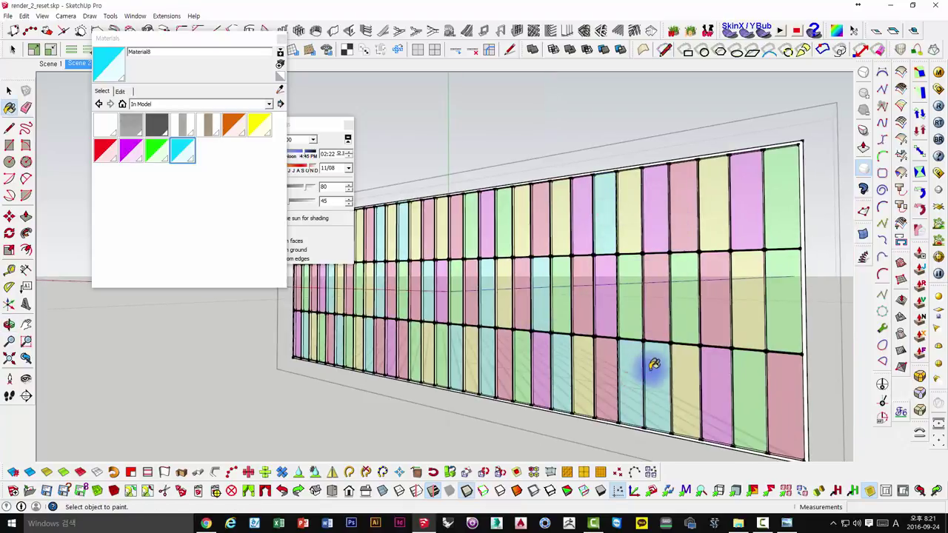
click(717, 301)
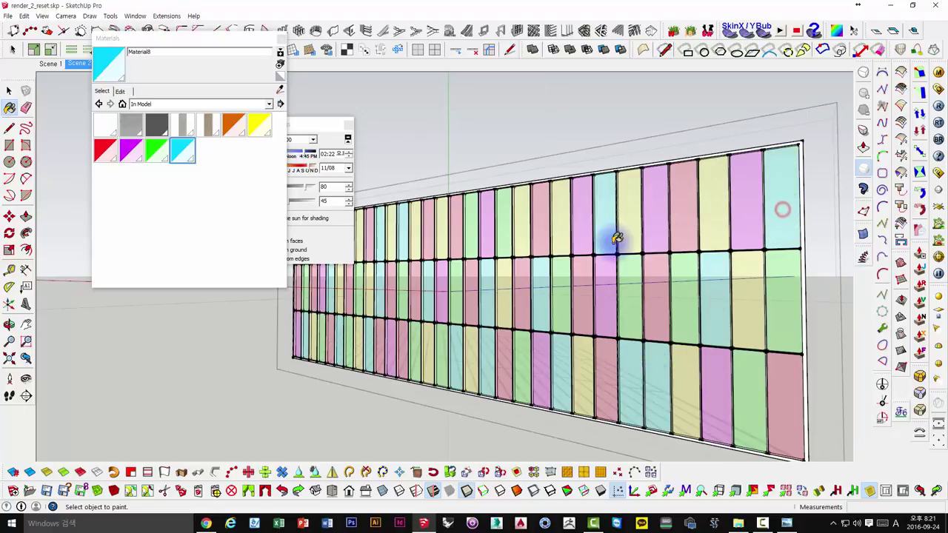
key(space)
click(521, 103)
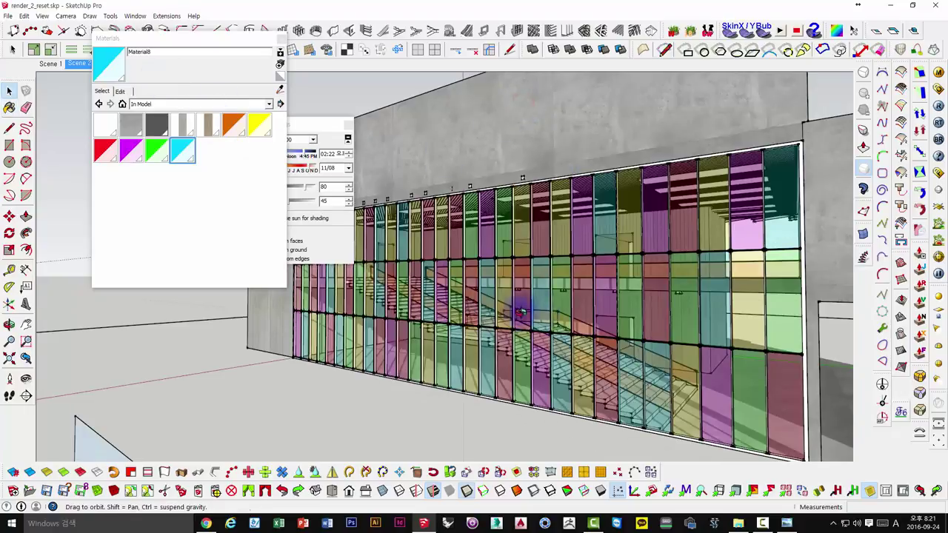
- Switch to the Scene 2 stair view and move the materials and shadow panels aside
middle_drag(514, 311, 348, 281)
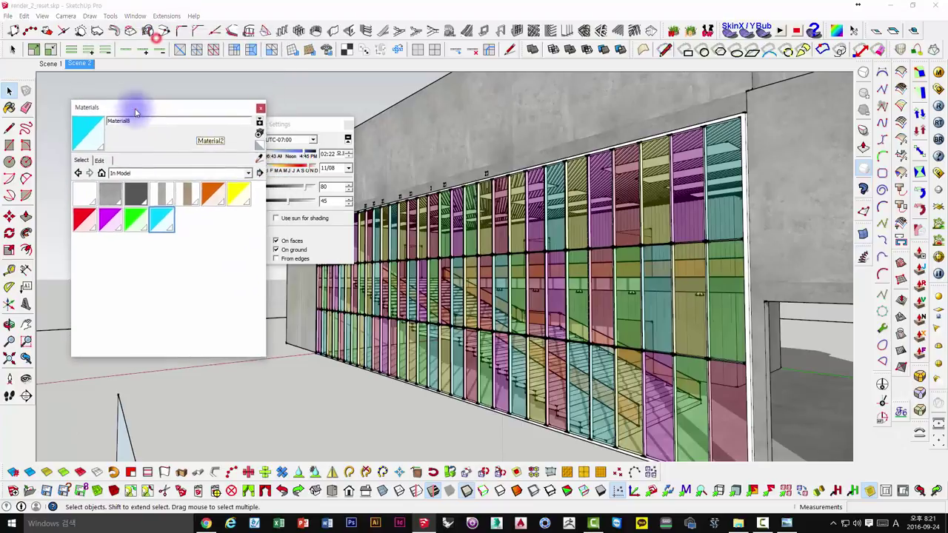
drag(158, 37, 105, 103)
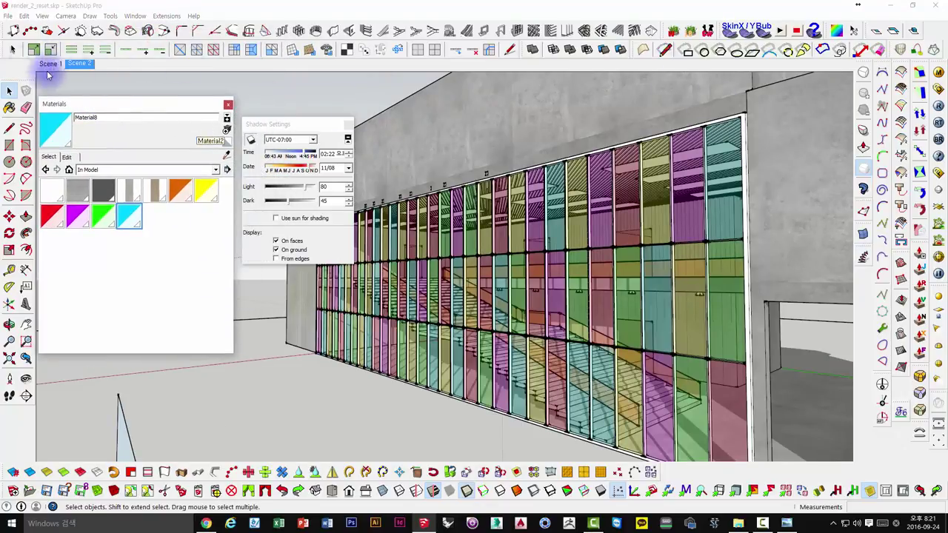
click(79, 63)
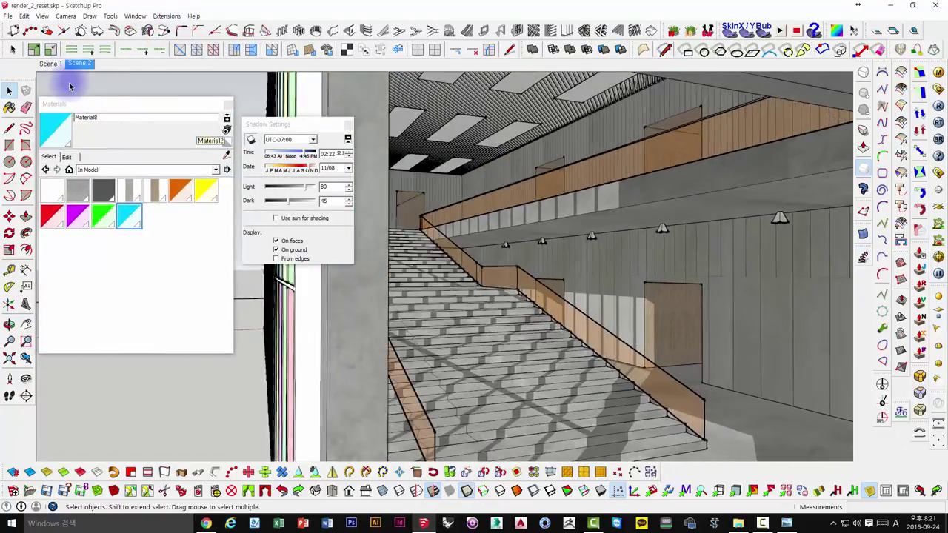
drag(139, 104, 685, 90)
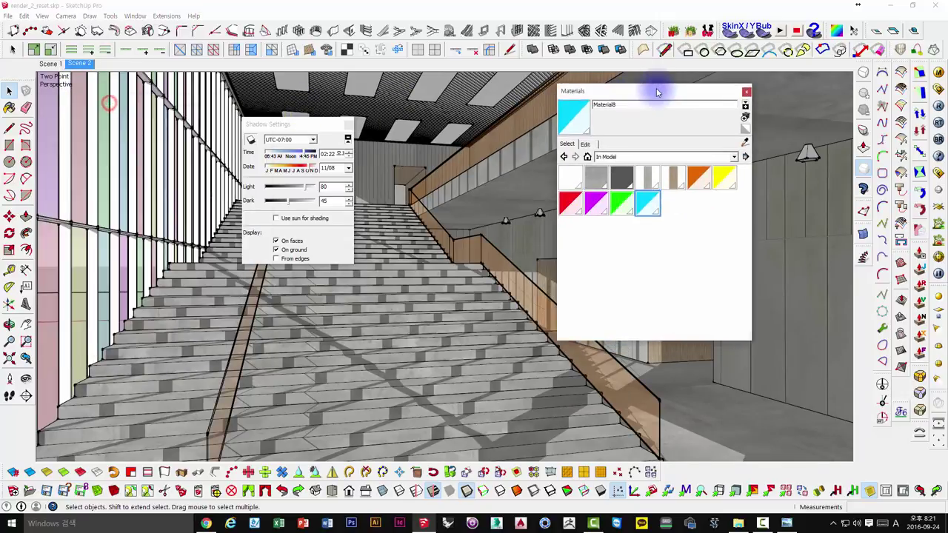
drag(296, 124, 514, 91)
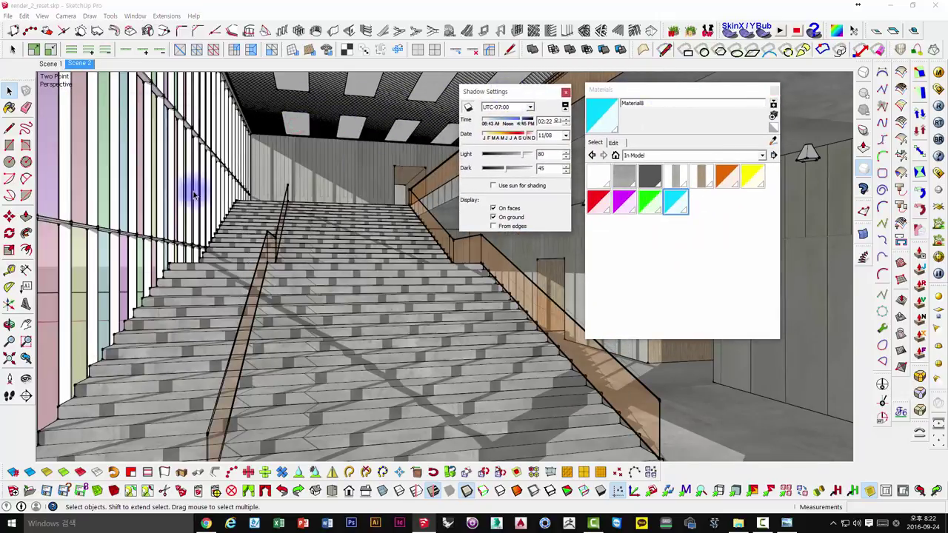
- Create a grey Material9 and paint the left glass wall's white strips with it
click(599, 172)
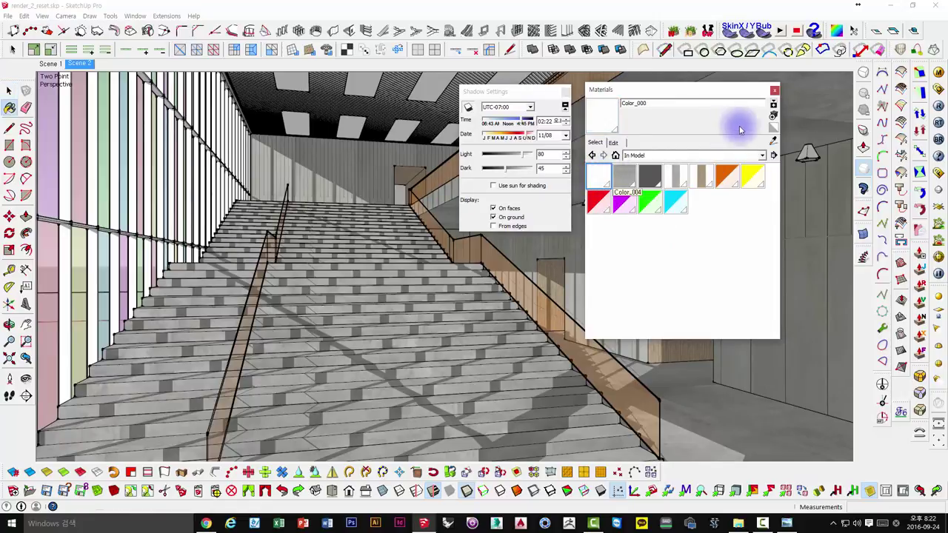
click(774, 117)
drag(624, 211, 617, 222)
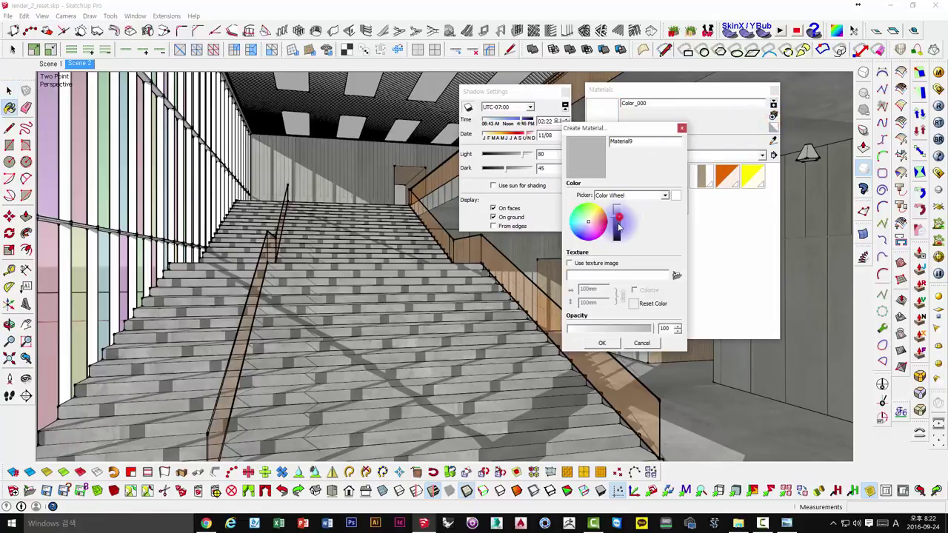
click(601, 344)
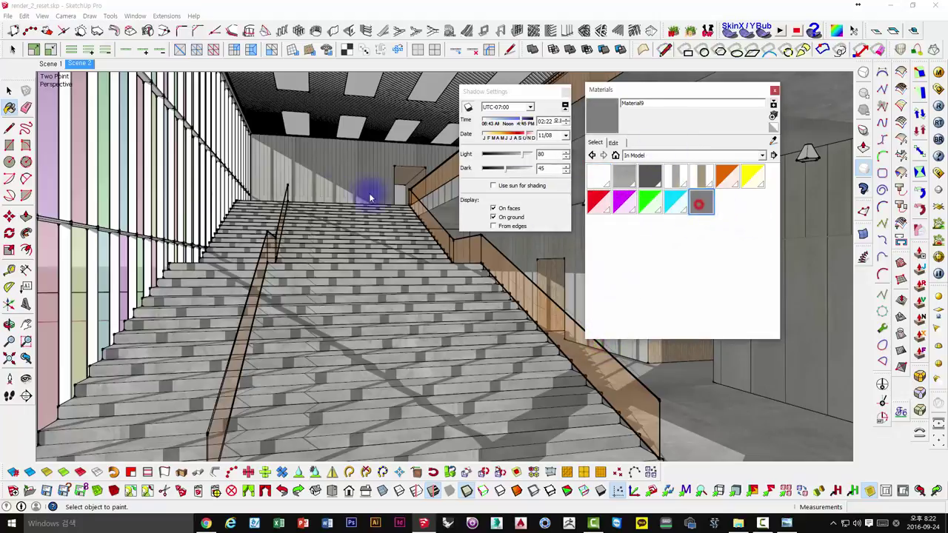
click(117, 195)
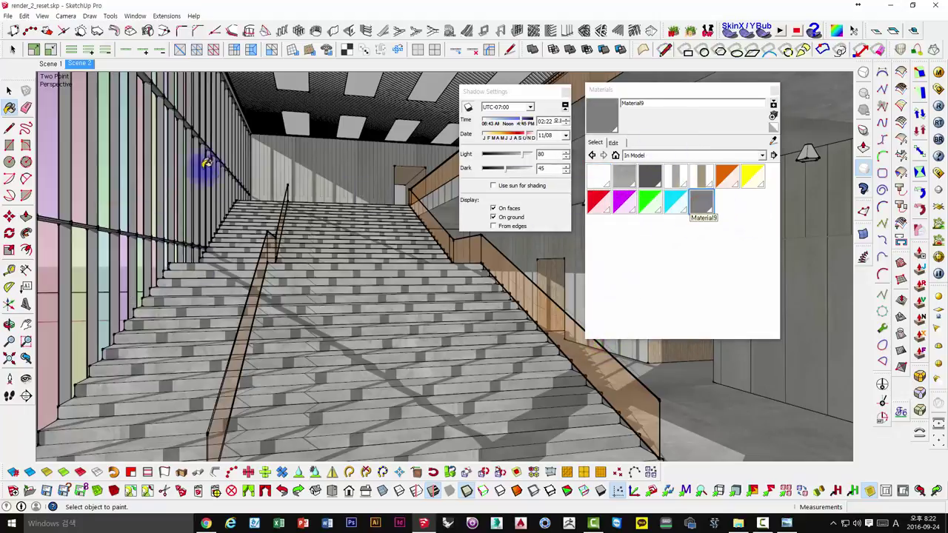
key(space)
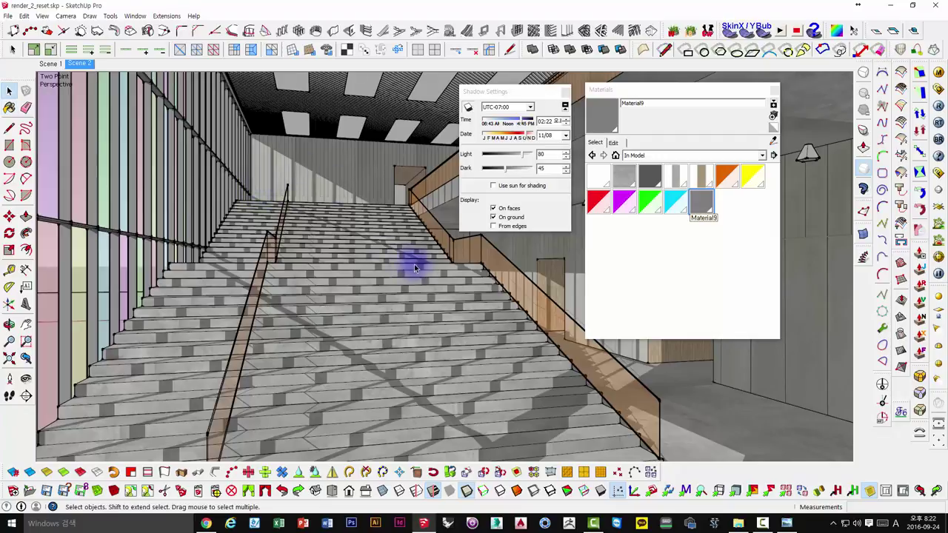
- Create a dark brown Material10 and paint the staircase ceiling with it
click(331, 104)
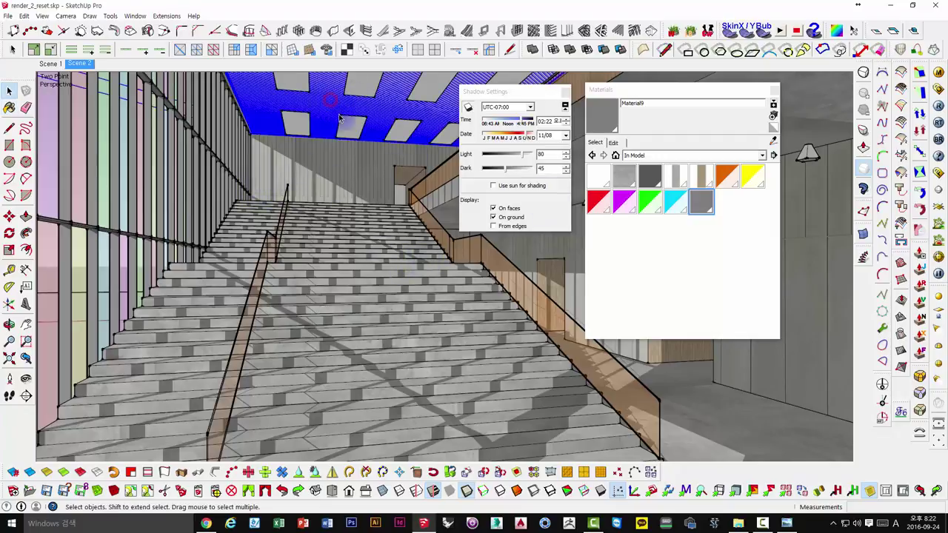
click(722, 222)
click(734, 204)
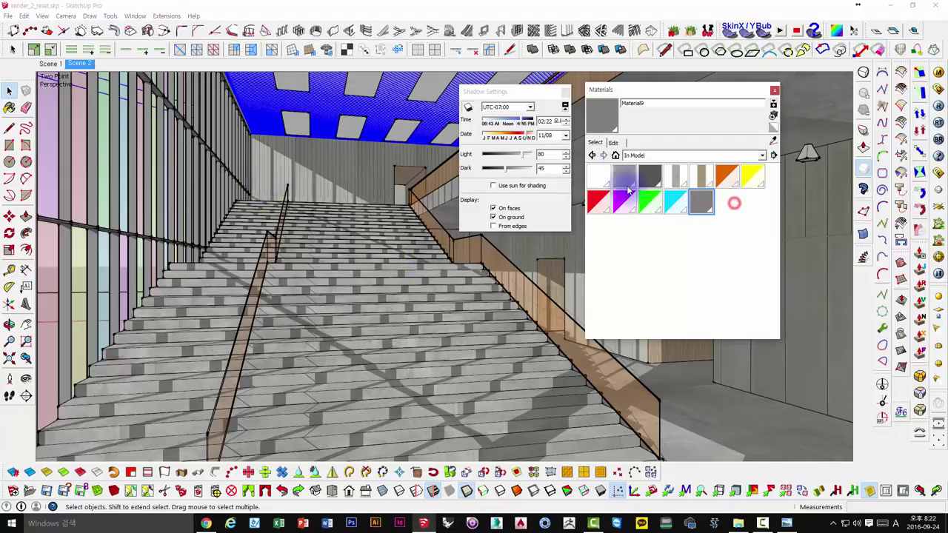
click(694, 205)
click(756, 157)
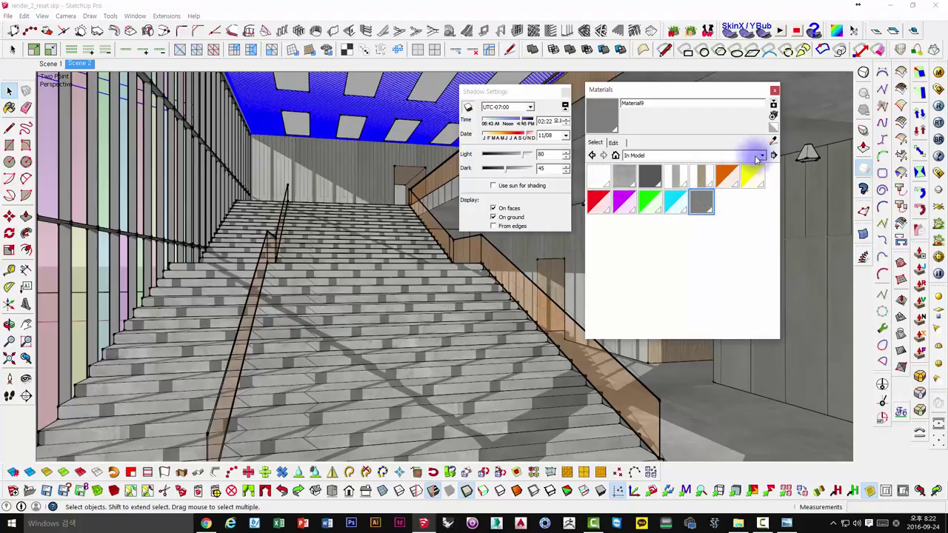
drag(598, 234, 600, 221)
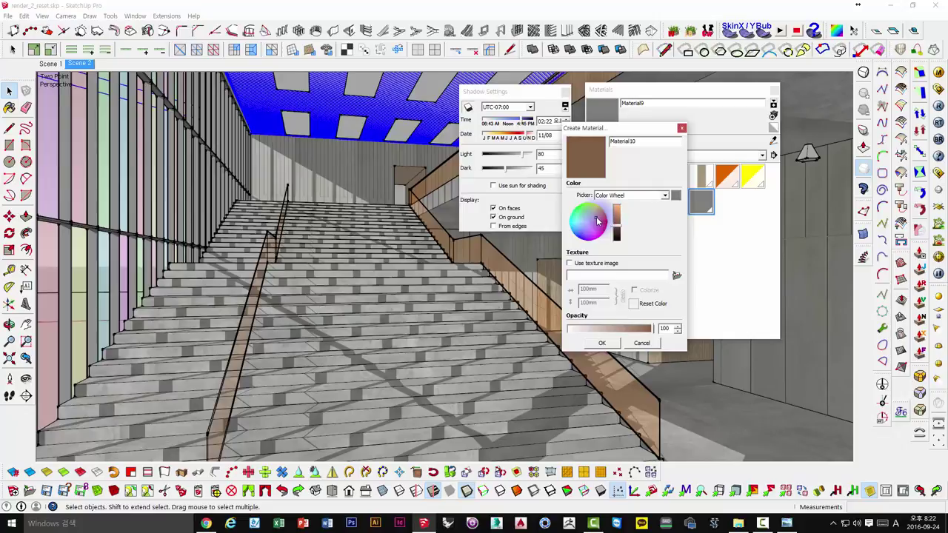
click(602, 337)
click(602, 346)
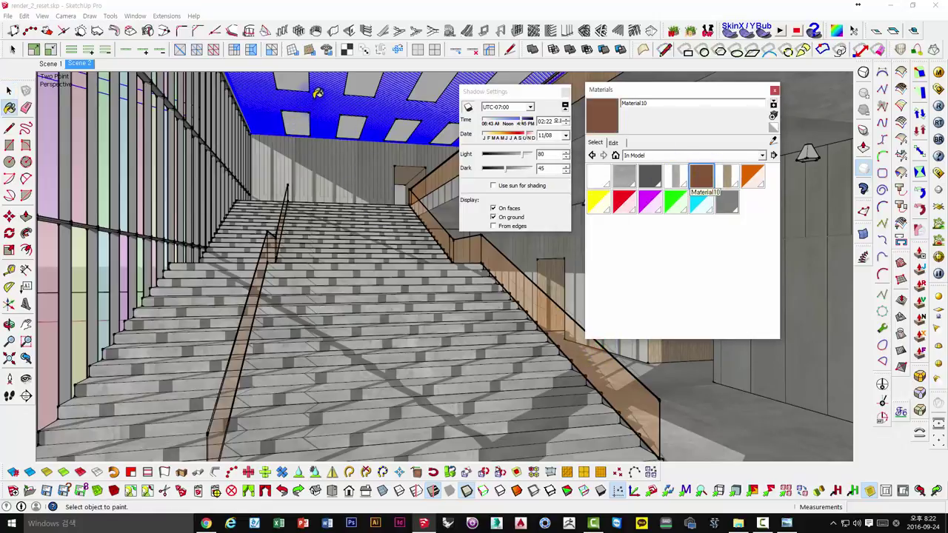
click(316, 95)
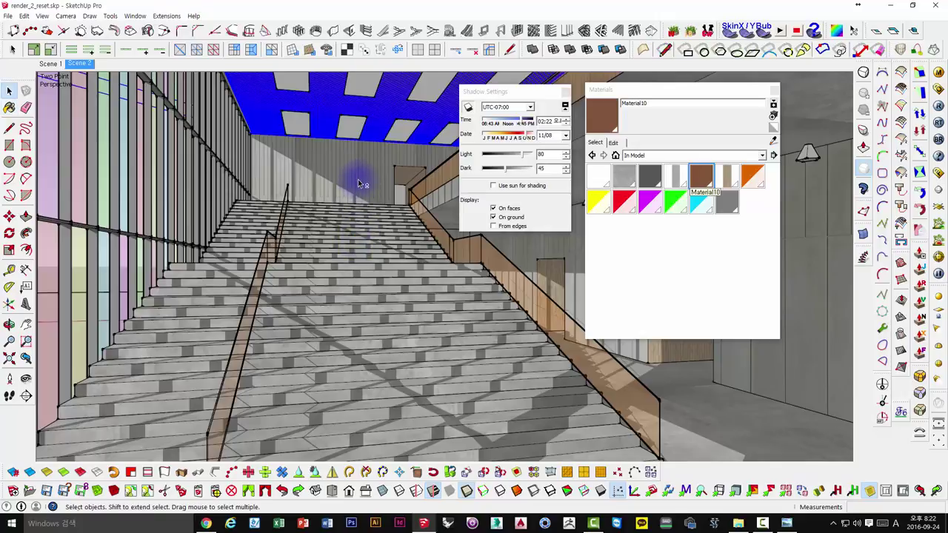
- Orbit and zoom to inspect the brown ceiling's underside
mouse_move(361, 184)
middle_down()
mouse_move(366, 263)
mouse_move(383, 253)
middle_up()
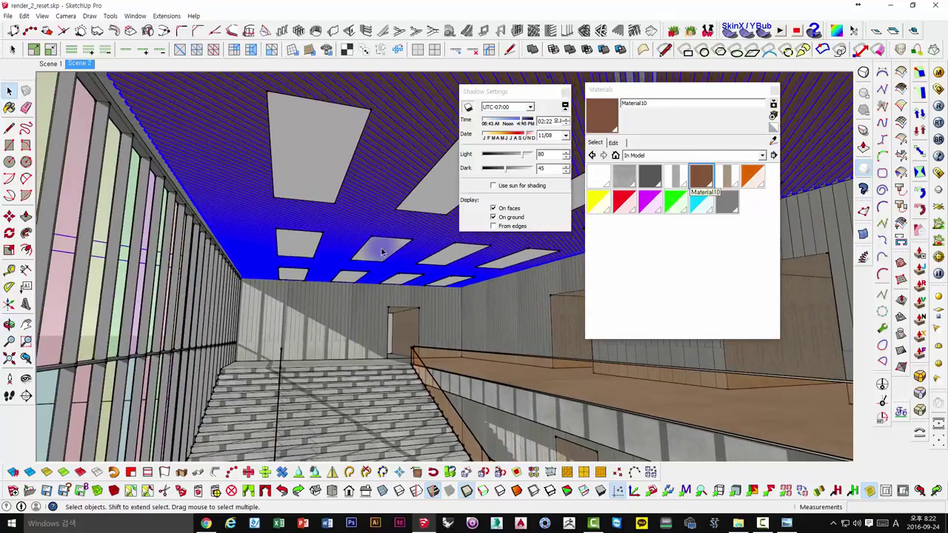
scroll(408, 118, up, 3)
scroll(408, 119, up, 3)
scroll(408, 118, up, 3)
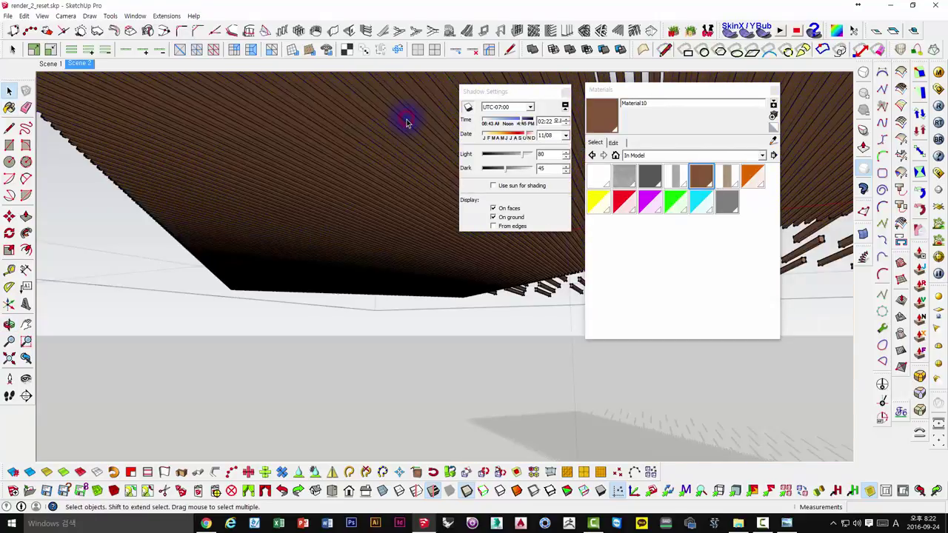
middle_drag(408, 122, 360, 269)
scroll(360, 271, down, 2)
scroll(359, 276, down, 2)
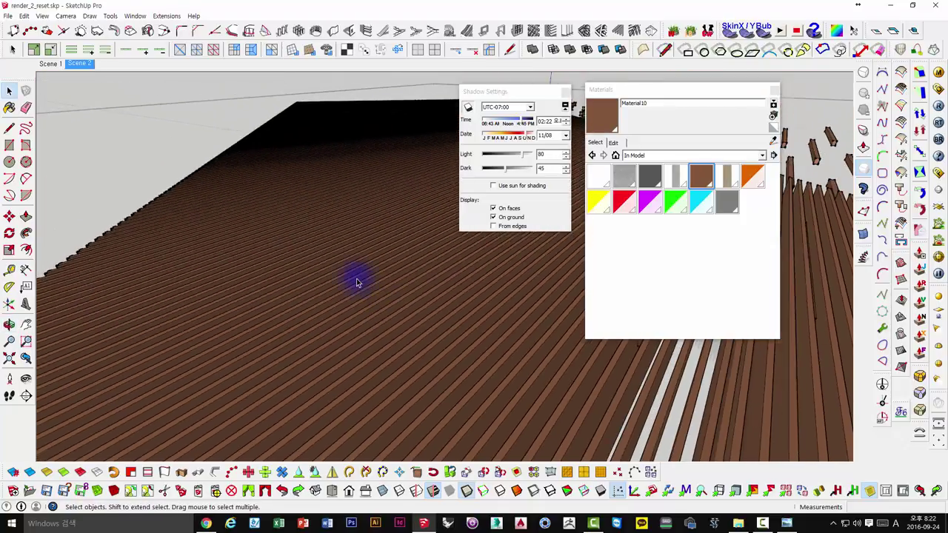
scroll(356, 280, down, 2)
scroll(356, 282, down, 2)
- Open the deck's floor-board group and select all the boards
mouse_move(398, 313)
middle_down()
mouse_move(362, 357)
mouse_move(334, 360)
mouse_move(368, 329)
mouse_move(342, 312)
mouse_move(328, 264)
mouse_move(469, 303)
middle_up()
click(338, 294)
double_click(333, 269)
key(ctrl+a)
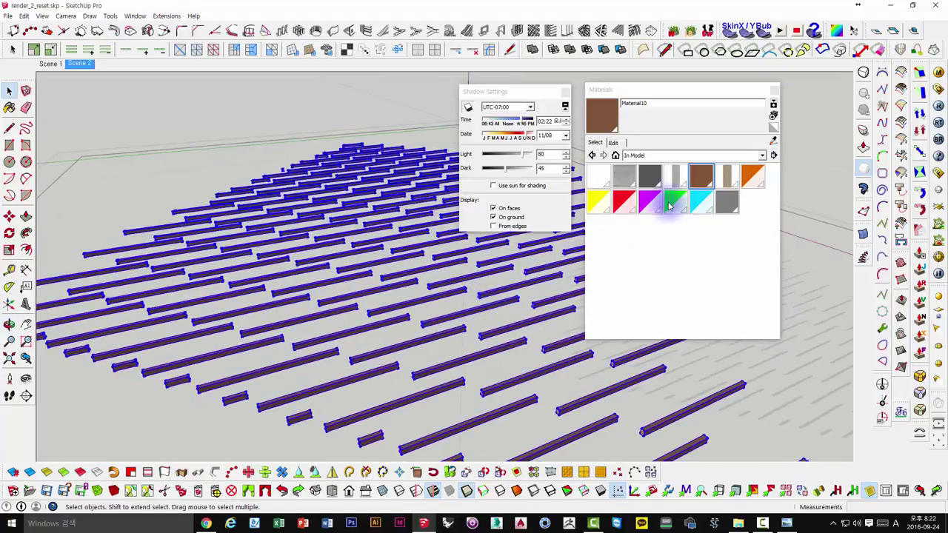
- Create a pale cream Material11 for the selected floor boards
click(773, 115)
drag(599, 222, 600, 211)
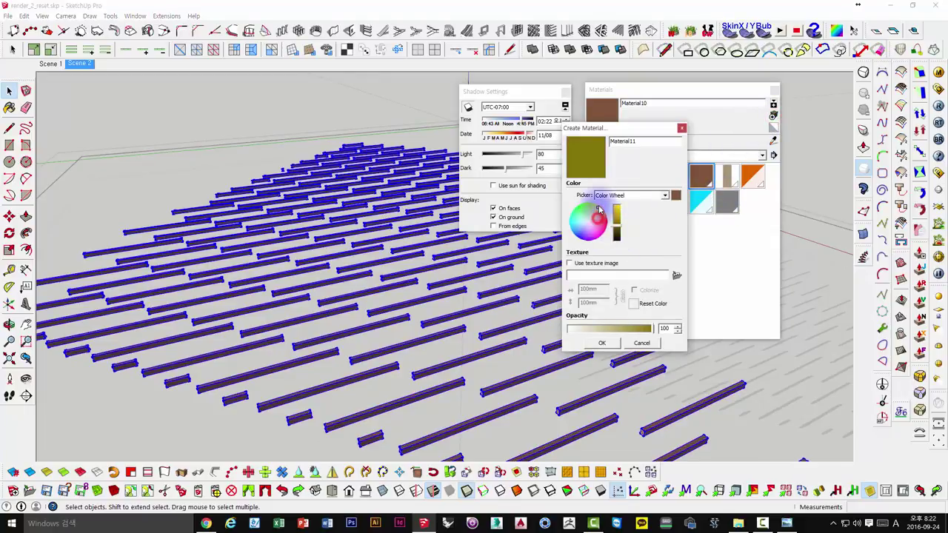
click(617, 212)
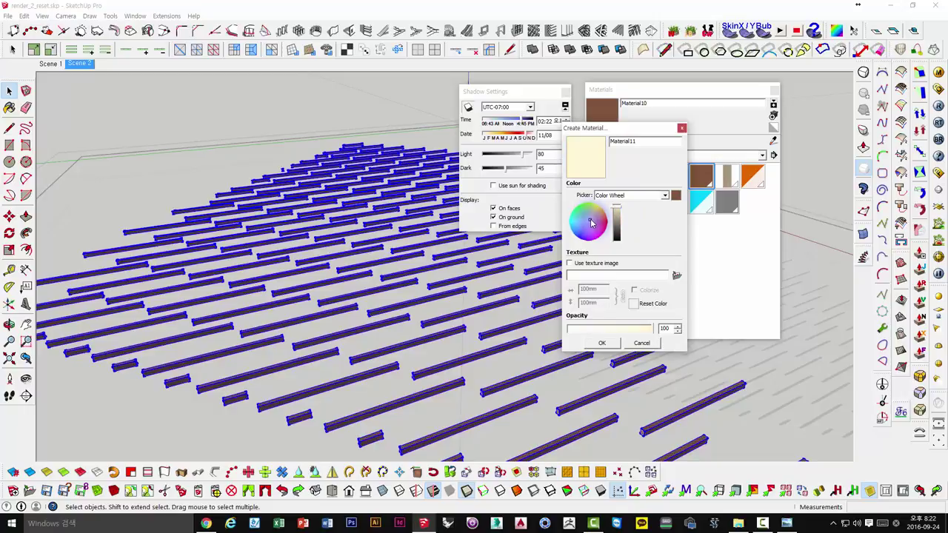
click(601, 342)
- Orbit around the bar grid and clear the selection of the bars
middle_drag(402, 218, 437, 252)
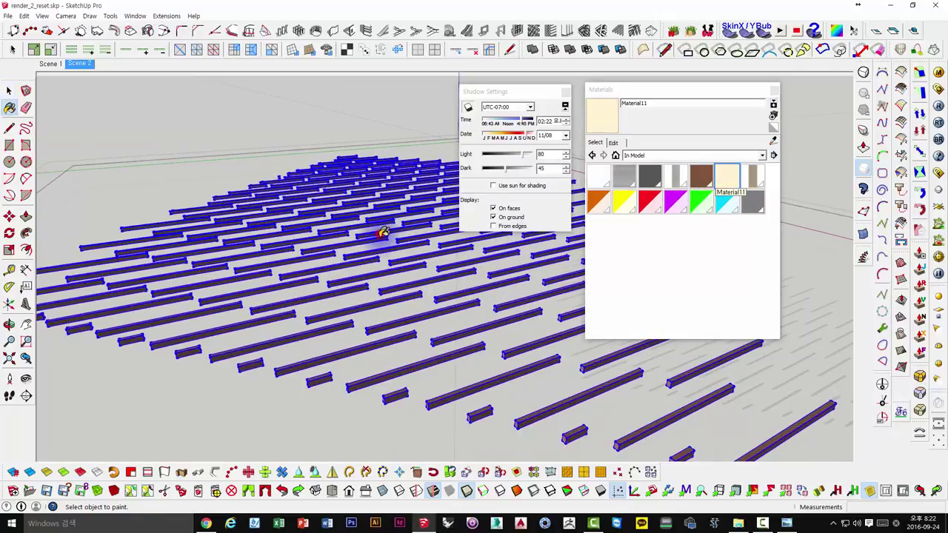
mouse_move(381, 234)
middle_down()
mouse_move(328, 259)
mouse_move(400, 291)
mouse_move(352, 365)
mouse_move(419, 281)
mouse_move(389, 281)
mouse_move(452, 252)
middle_up()
key(space)
click(247, 177)
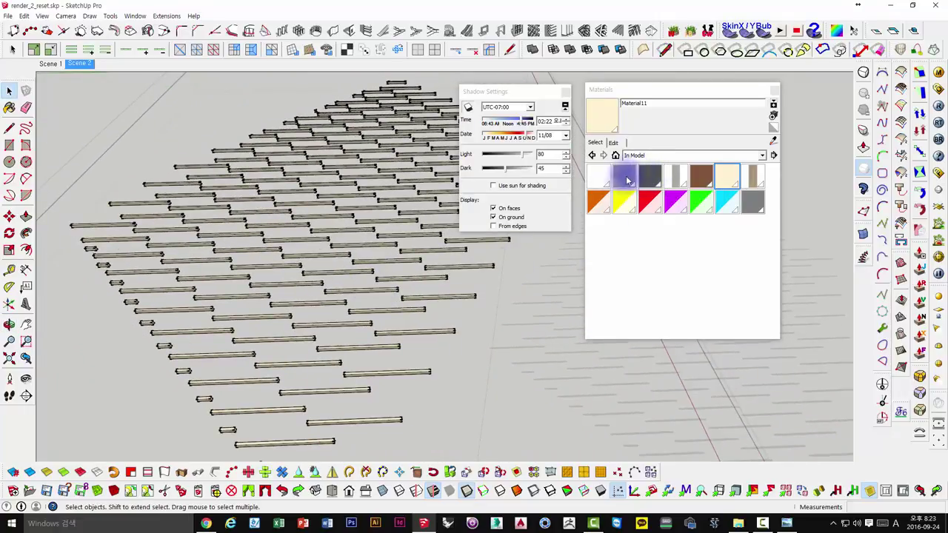
- Inspect the Color_004 concrete material's colour and texture settings
click(596, 178)
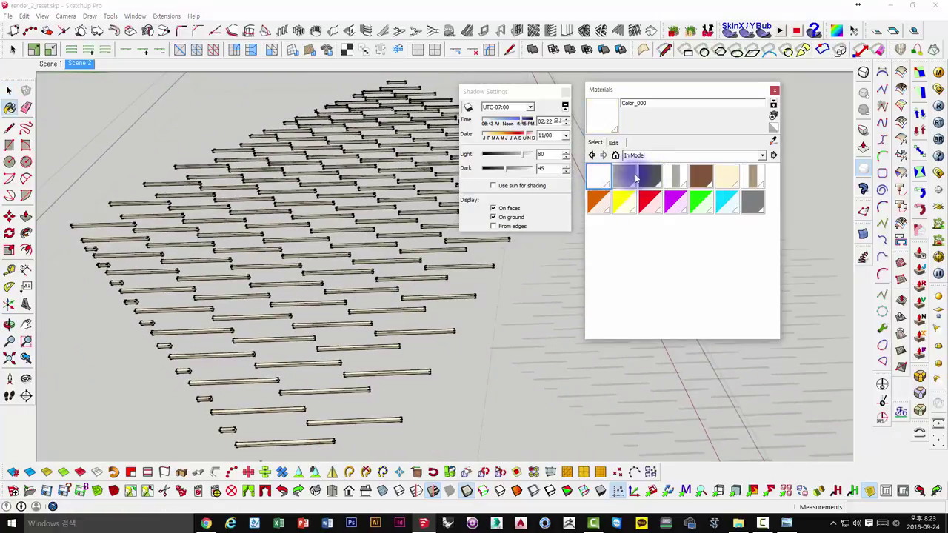
click(613, 142)
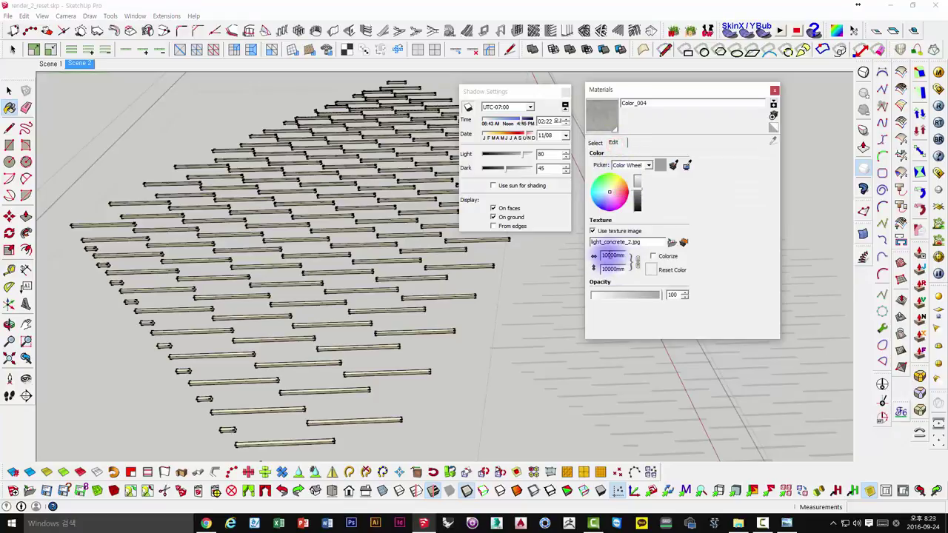
click(597, 142)
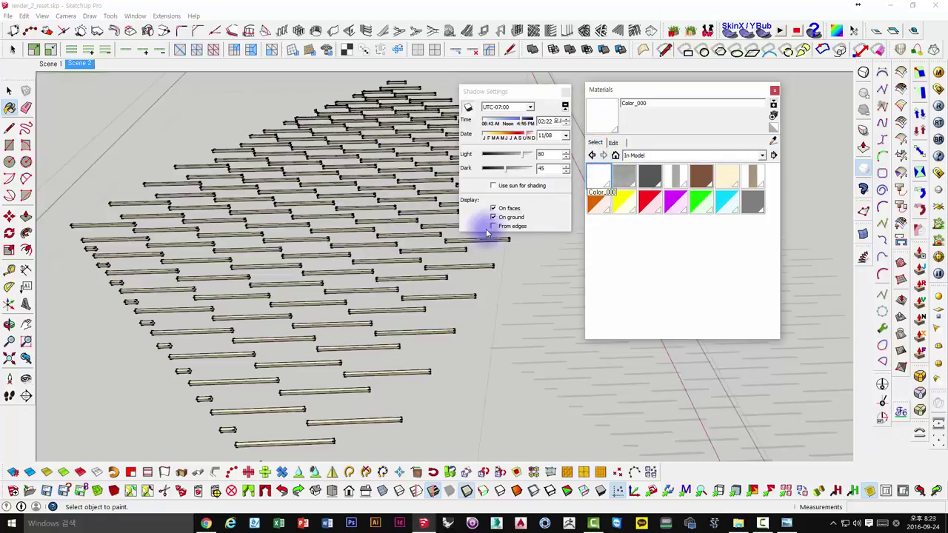
- Orbit and zoom over the bar grid and dark deck back toward the staircase
mouse_move(469, 309)
middle_down()
mouse_move(285, 310)
mouse_move(284, 234)
middle_up()
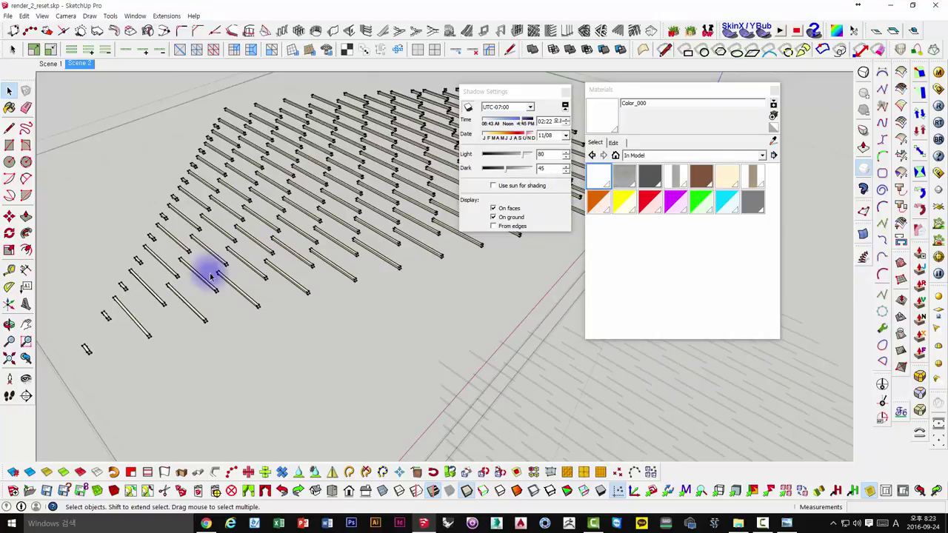
mouse_move(205, 271)
middle_down()
mouse_move(328, 223)
mouse_move(371, 237)
middle_up()
scroll(317, 122, down, 2)
middle_drag(317, 122, 343, 201)
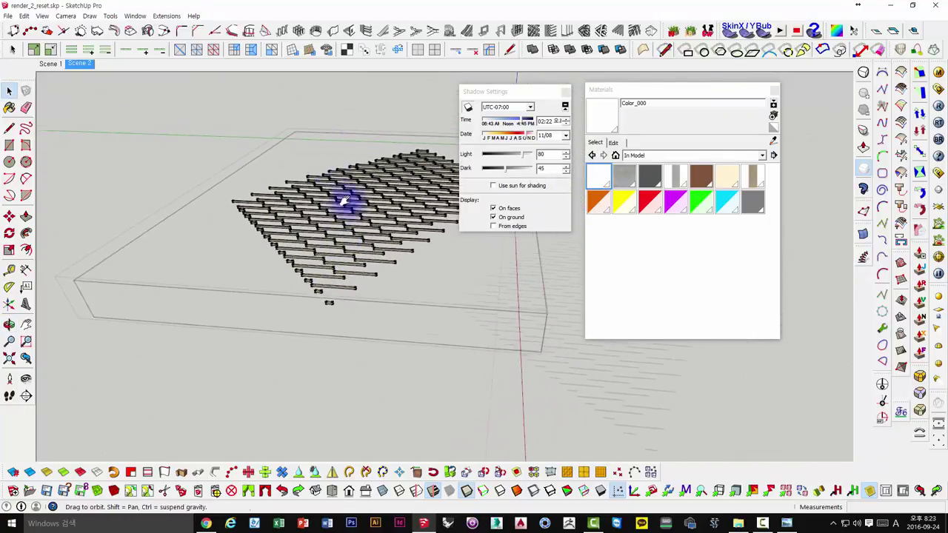
scroll(342, 204, up, 2)
scroll(339, 144, up, 2)
scroll(361, 191, up, 3)
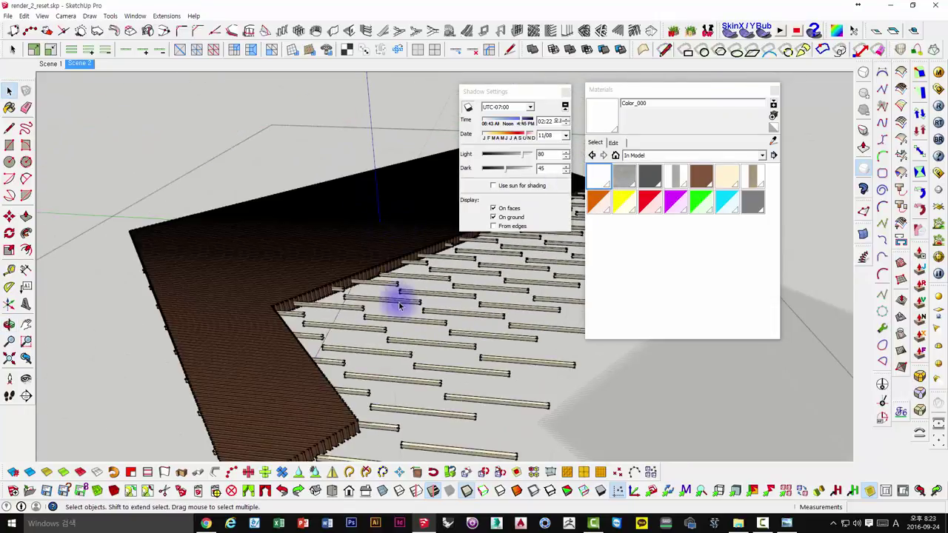
scroll(408, 303, up, 2)
middle_drag(429, 297, 437, 281)
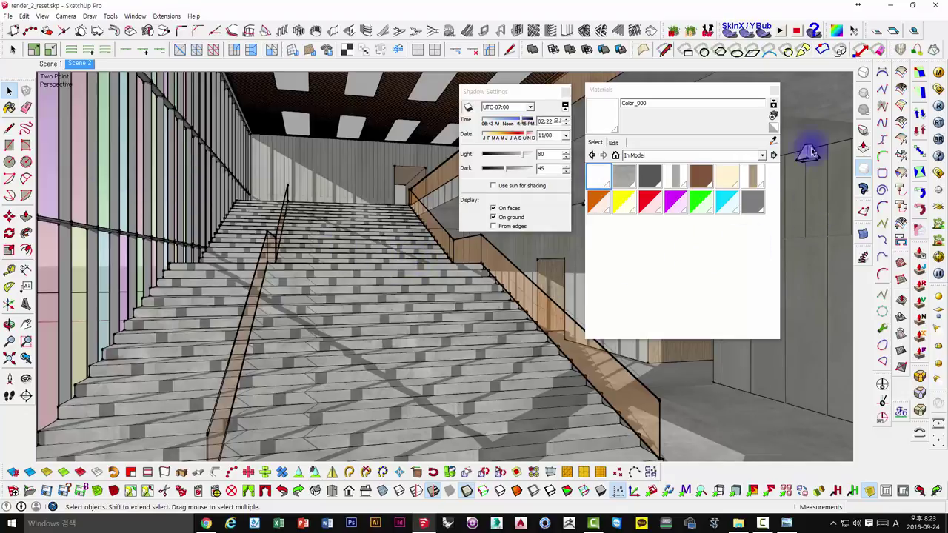
- Add a V-Ray reflection layer to the Color_004 concrete material
click(941, 71)
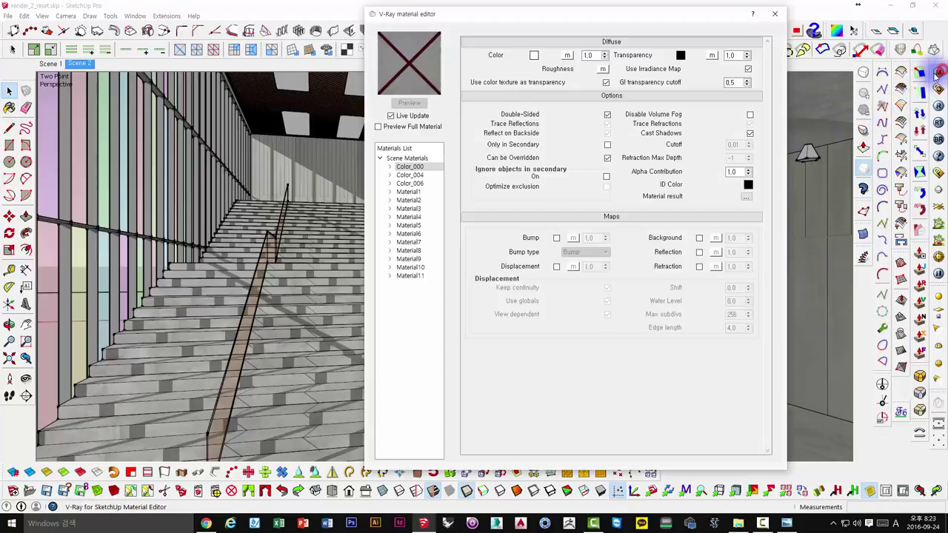
drag(575, 13, 251, 27)
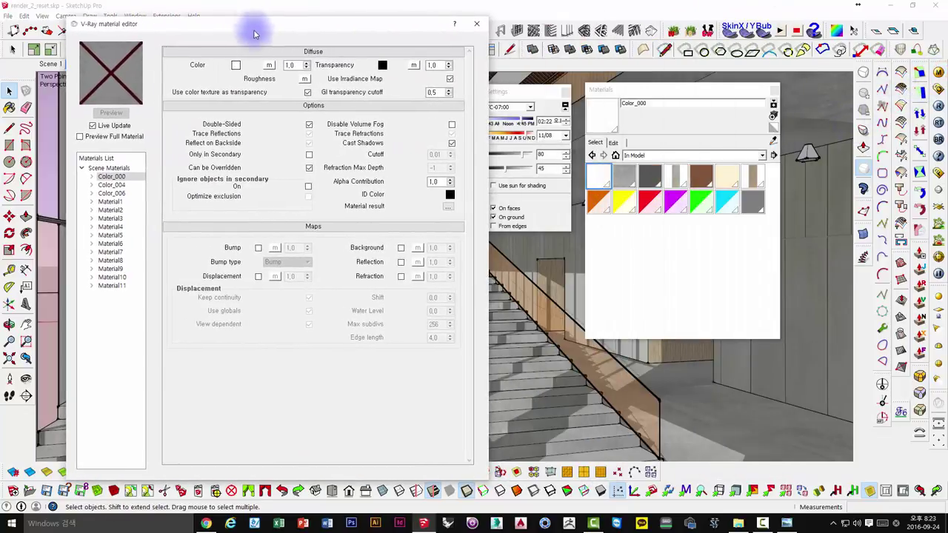
click(625, 176)
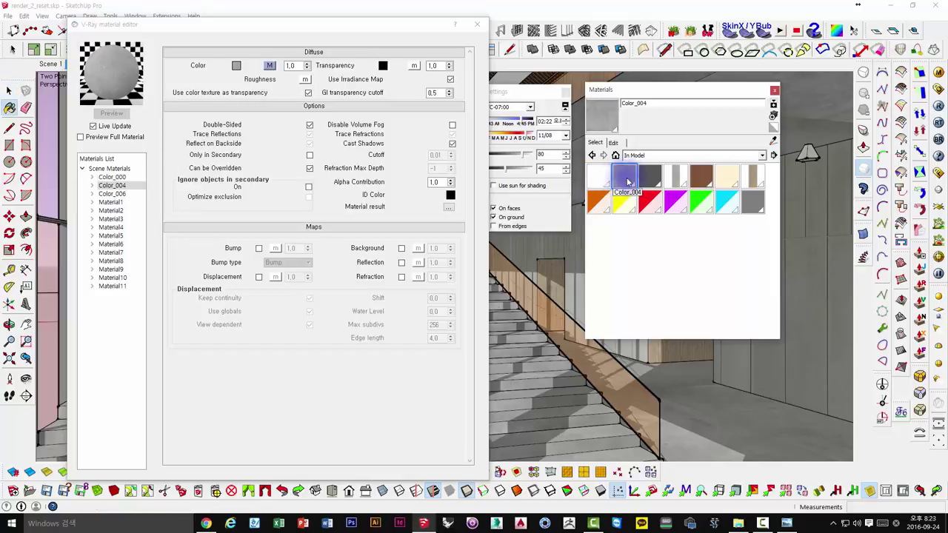
right_click(103, 186)
mouse_move(137, 191)
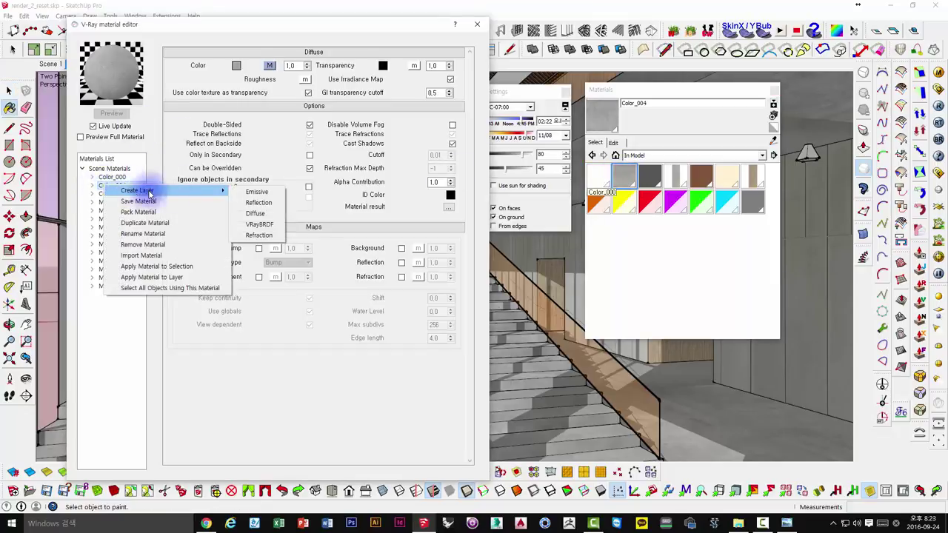
click(263, 205)
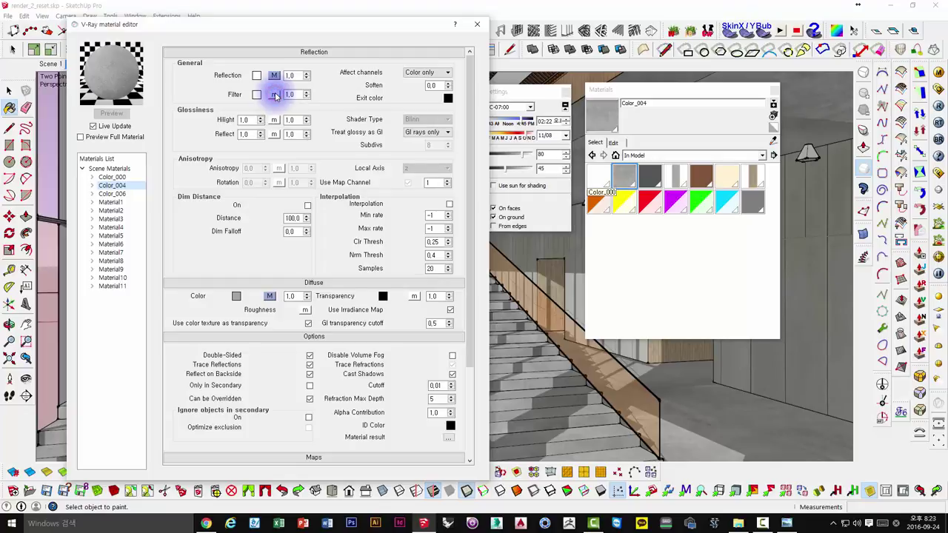
- Set the reflection filter to a TexBitmap using light_concrete_ref_1.jpg
click(275, 96)
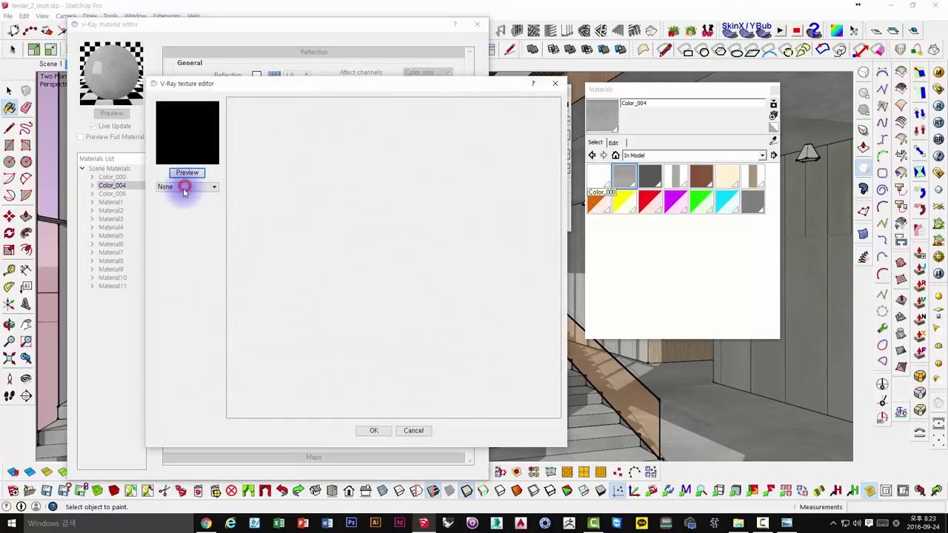
click(182, 220)
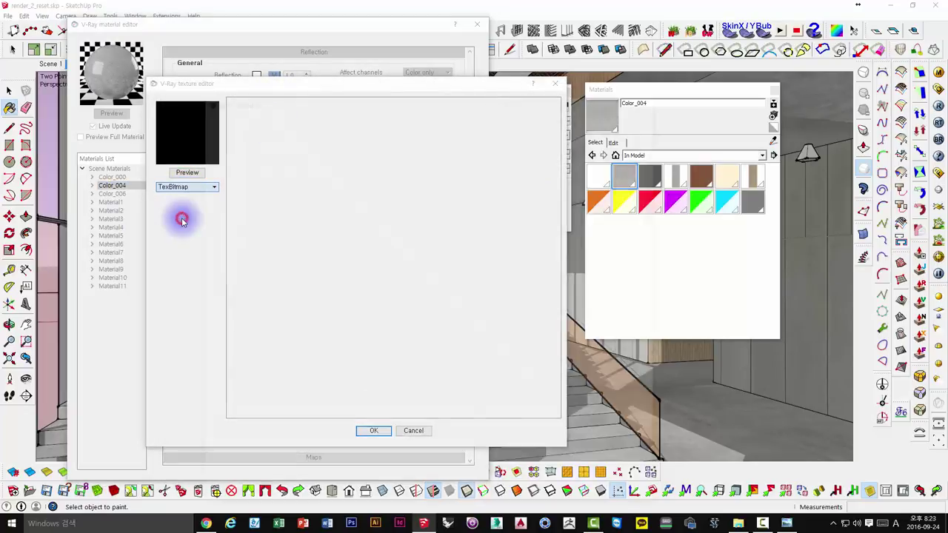
drag(660, 178, 660, 286)
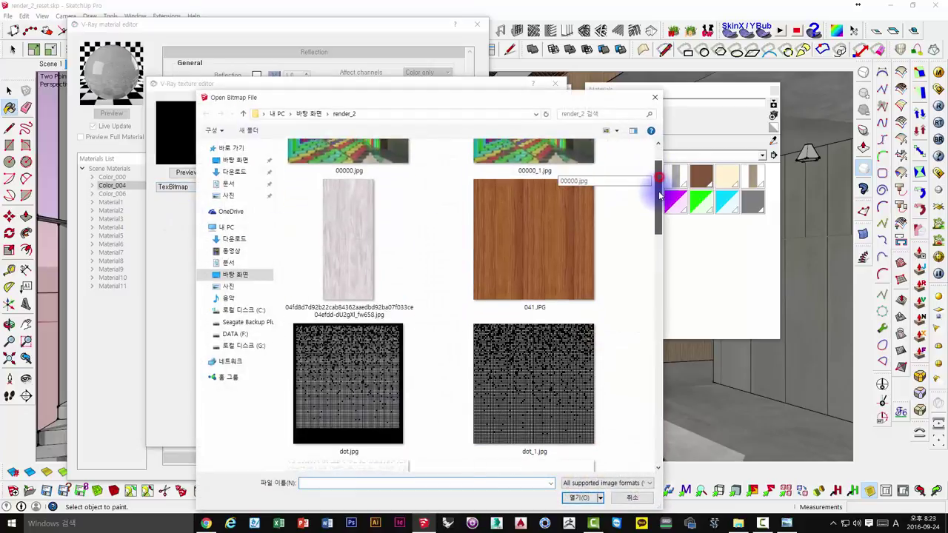
click(359, 315)
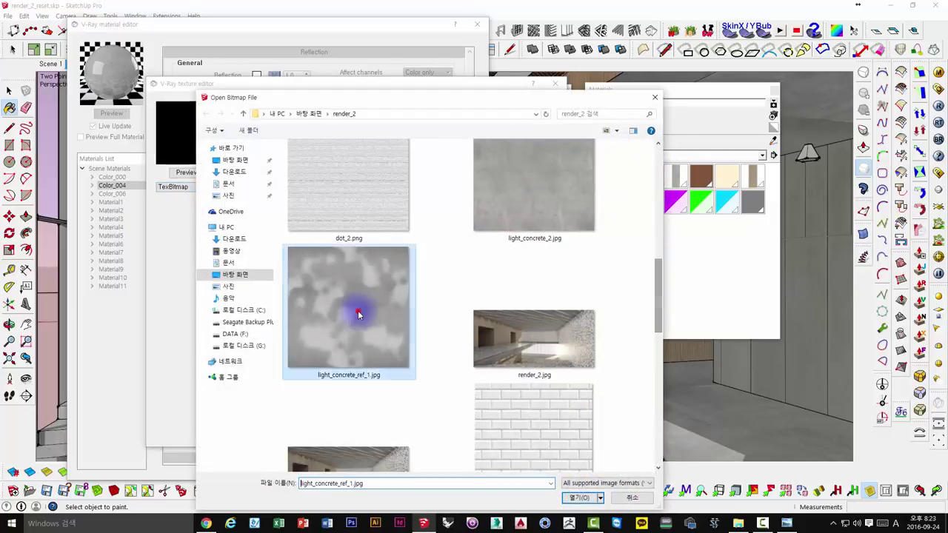
click(578, 498)
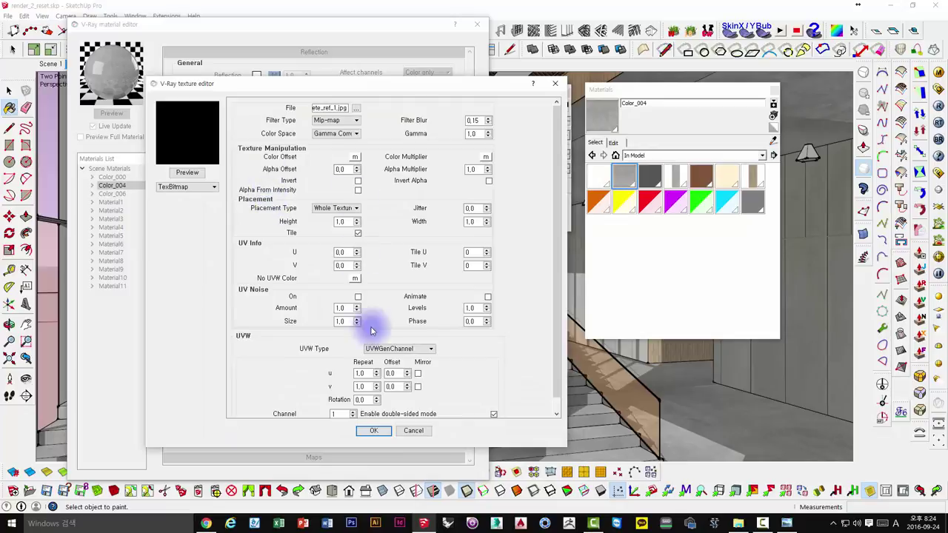
click(374, 430)
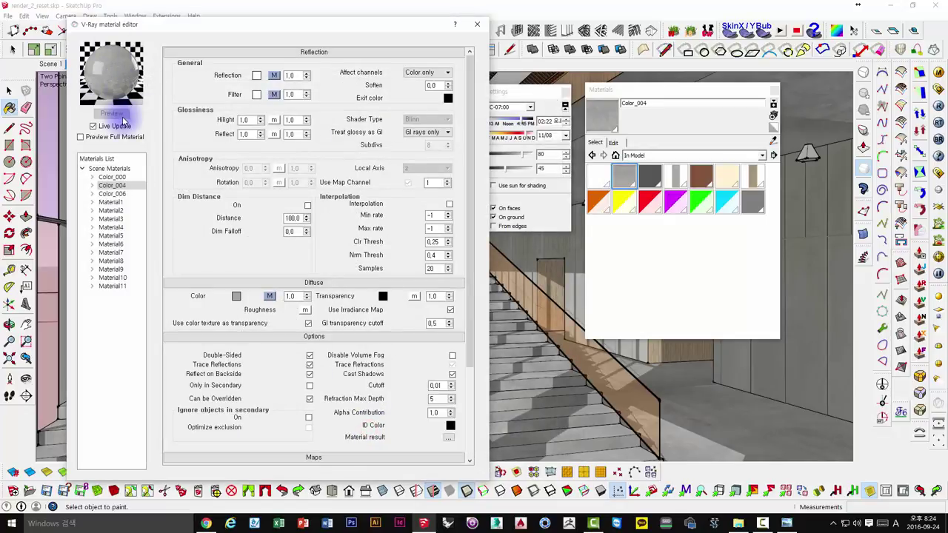
- Lower the reflection glossiness to 0.85, then select the Color_006 material
double_click(250, 134)
text(0,85)
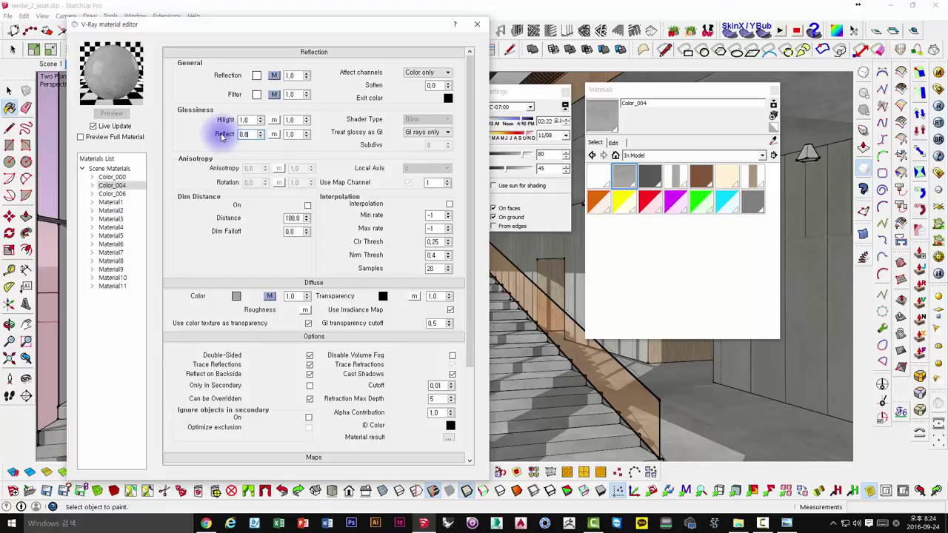
text(0,89)
key(Return)
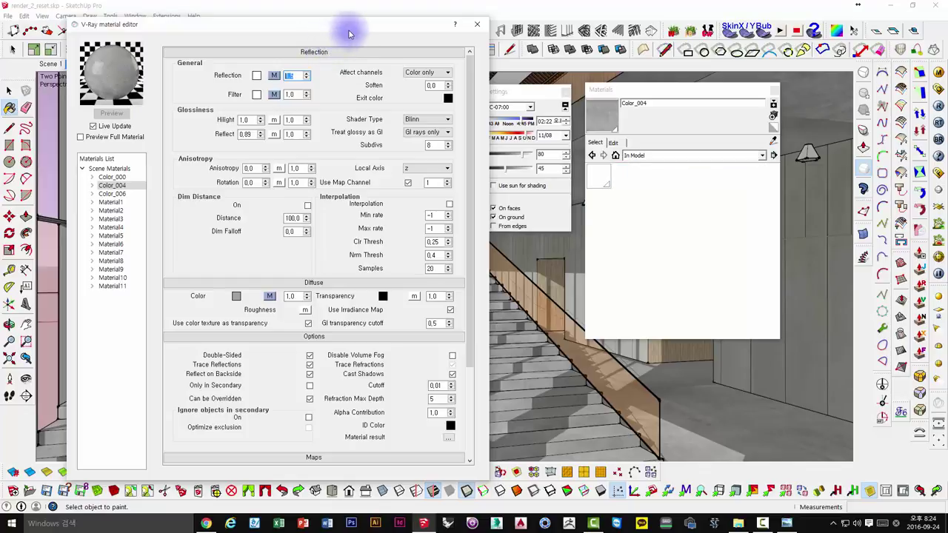
drag(391, 22, 346, 17)
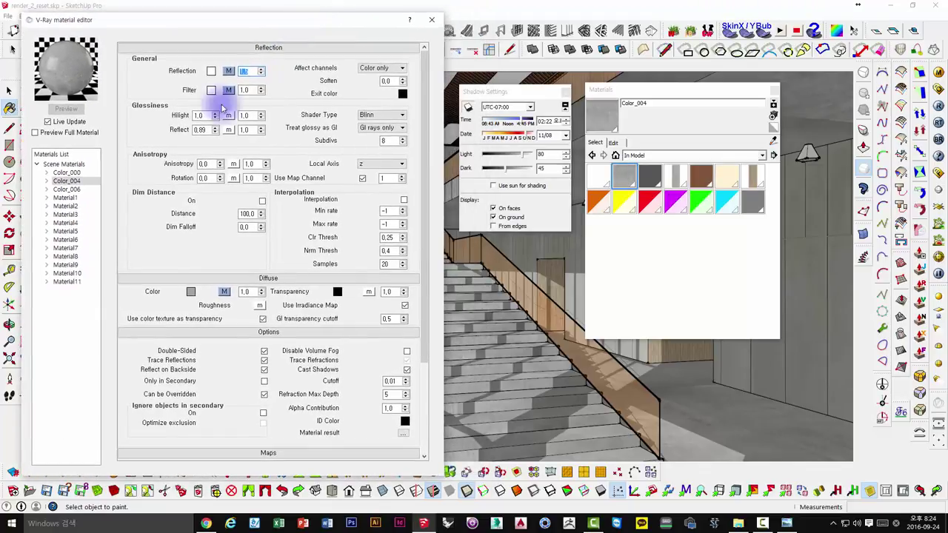
click(68, 191)
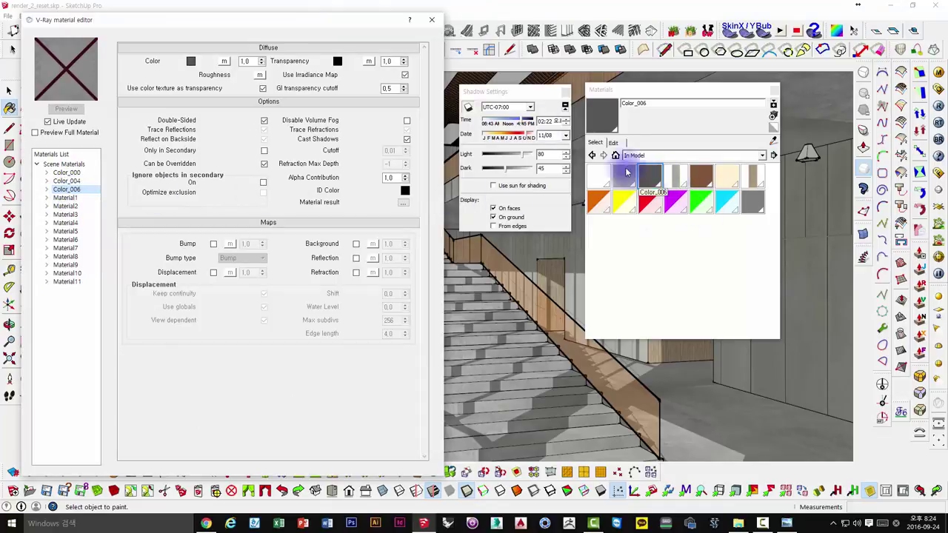
- Sample Material9 from the glass wall and add a reflection layer with glossiness 0.7
mouse_move(311, 22)
mouse_down()
mouse_move(531, 34)
mouse_move(471, 35)
mouse_up()
click(770, 139)
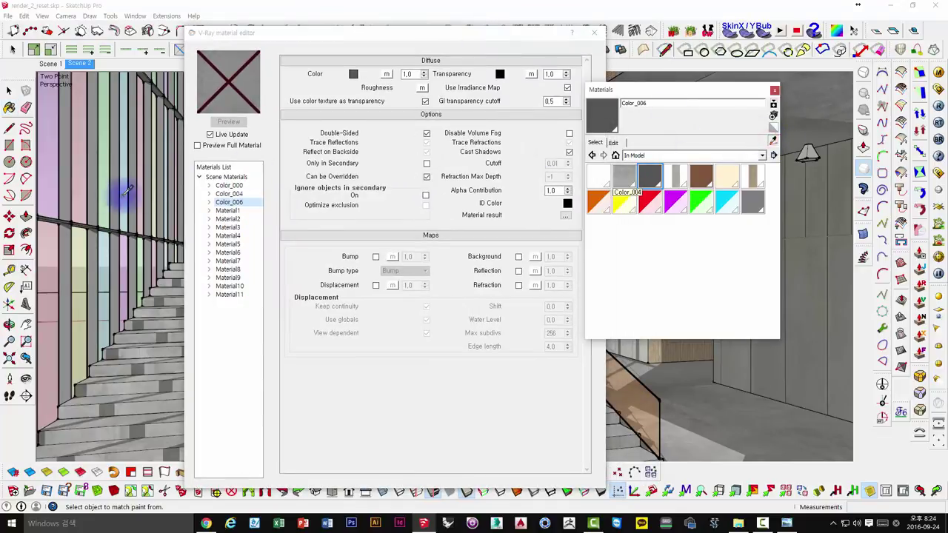
click(90, 209)
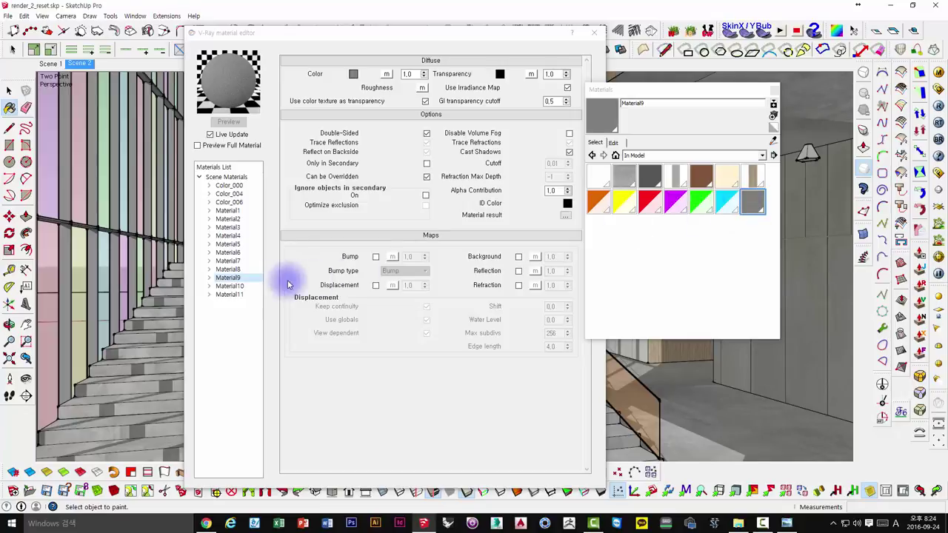
right_click(250, 277)
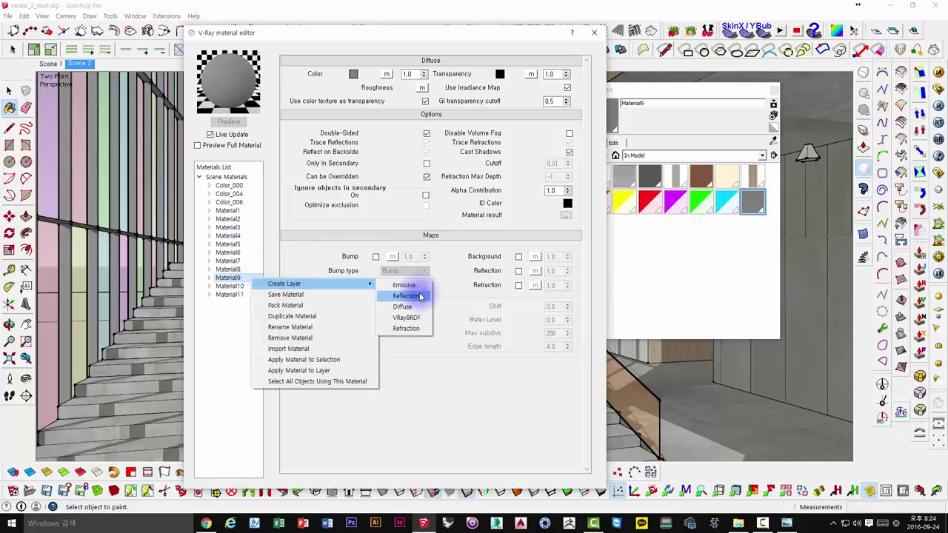
click(415, 286)
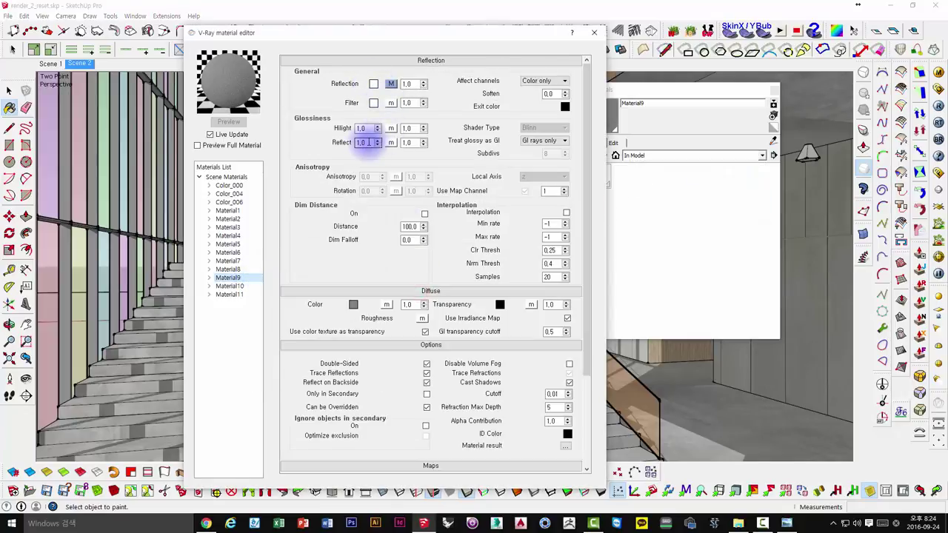
drag(365, 142, 339, 143)
text(0,7)
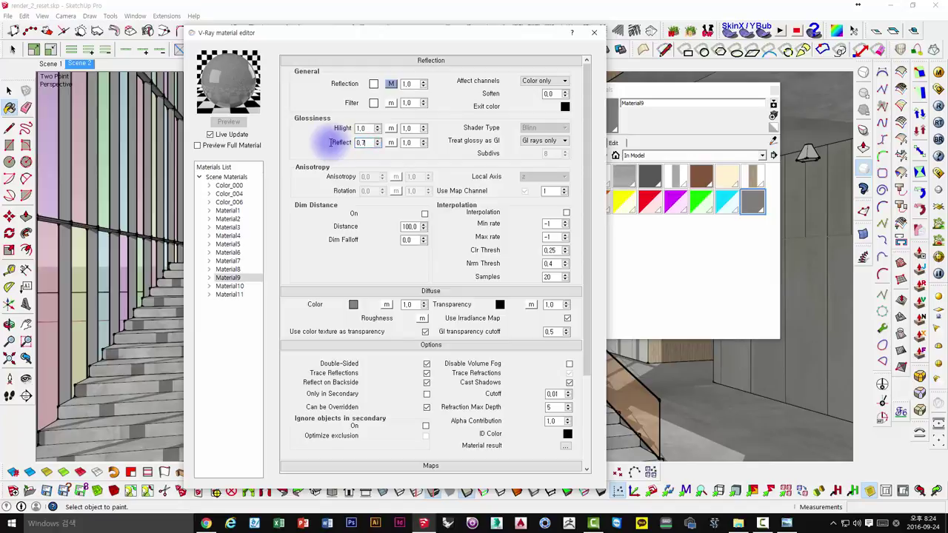
key(Return)
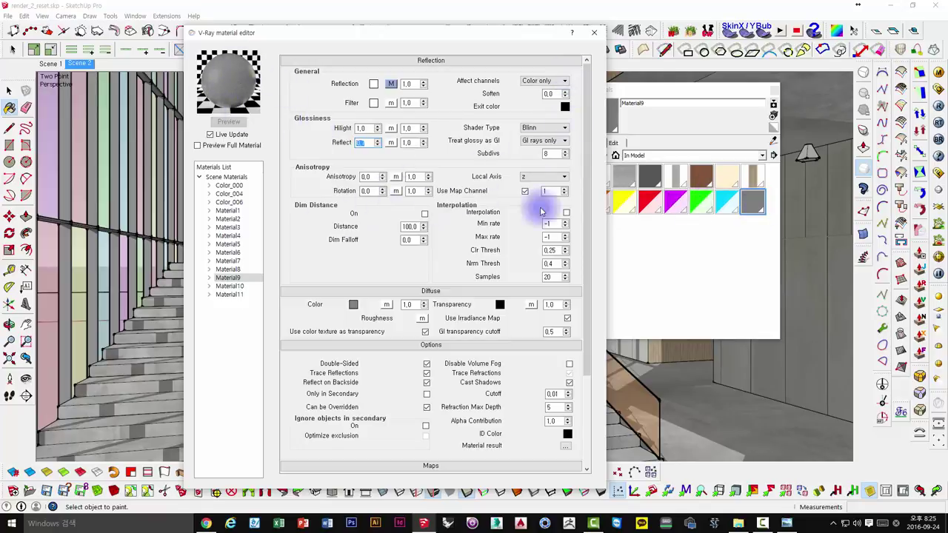
- Darken Material9's colour to nearly black in the Materials edit panel
click(751, 201)
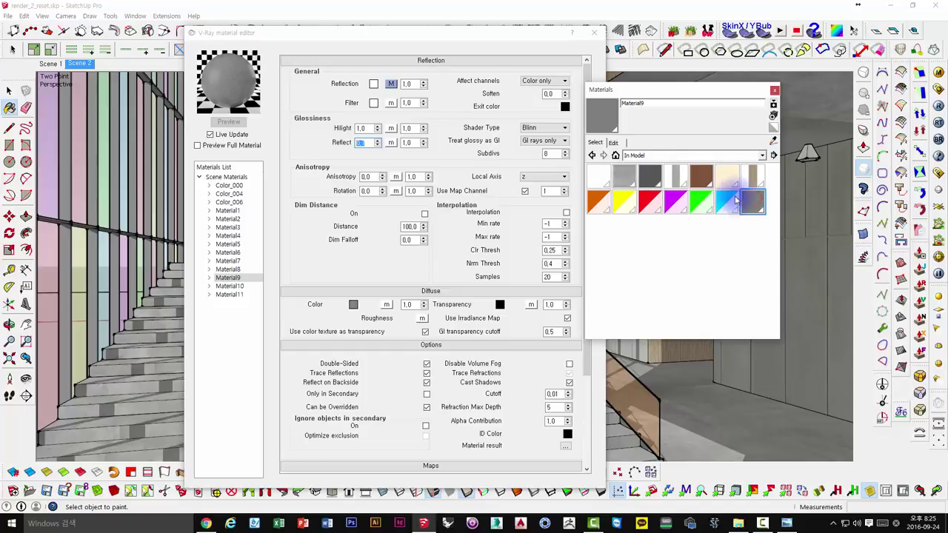
double_click(751, 201)
click(638, 206)
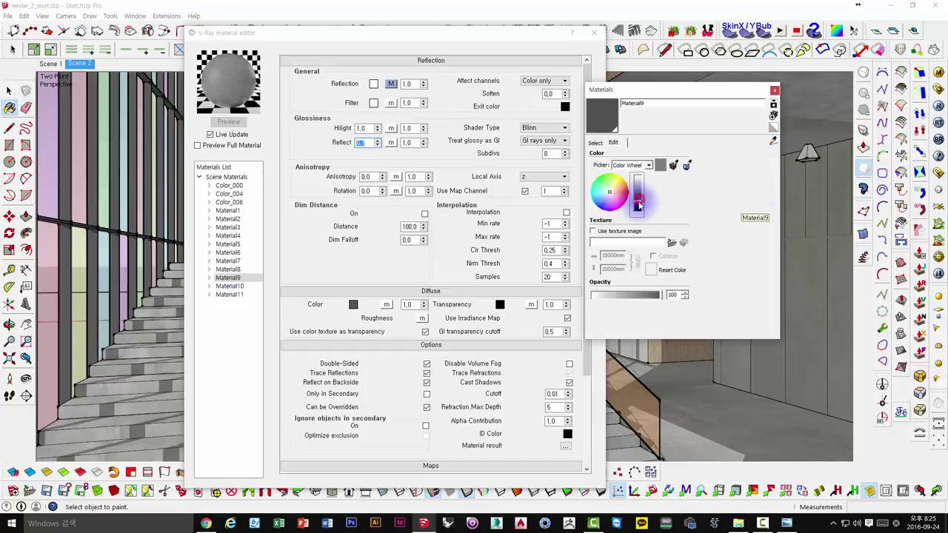
drag(639, 206, 637, 212)
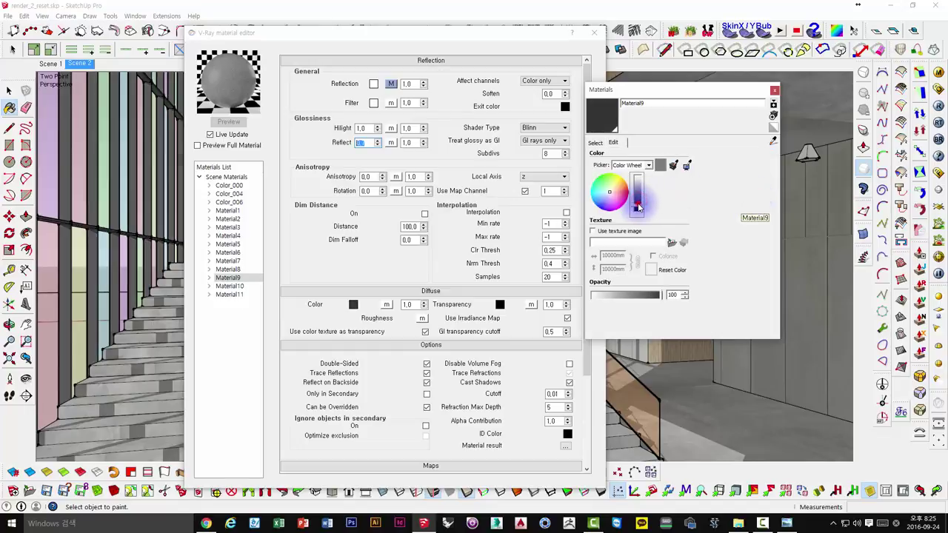
click(775, 91)
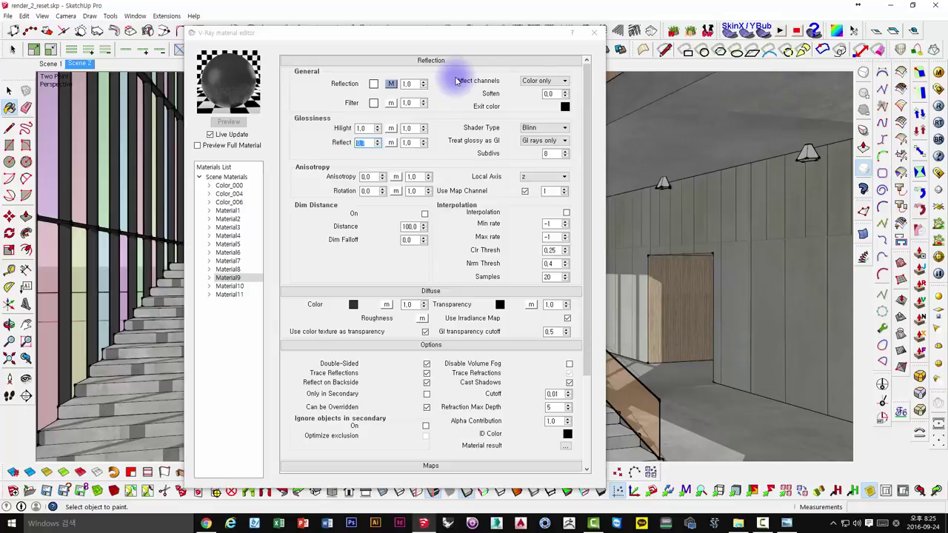
- Move the V-Ray editor aside and bring the Materials panel back with the paint tool (B)
mouse_move(544, 34)
mouse_down()
mouse_move(323, 37)
mouse_move(389, 33)
mouse_up()
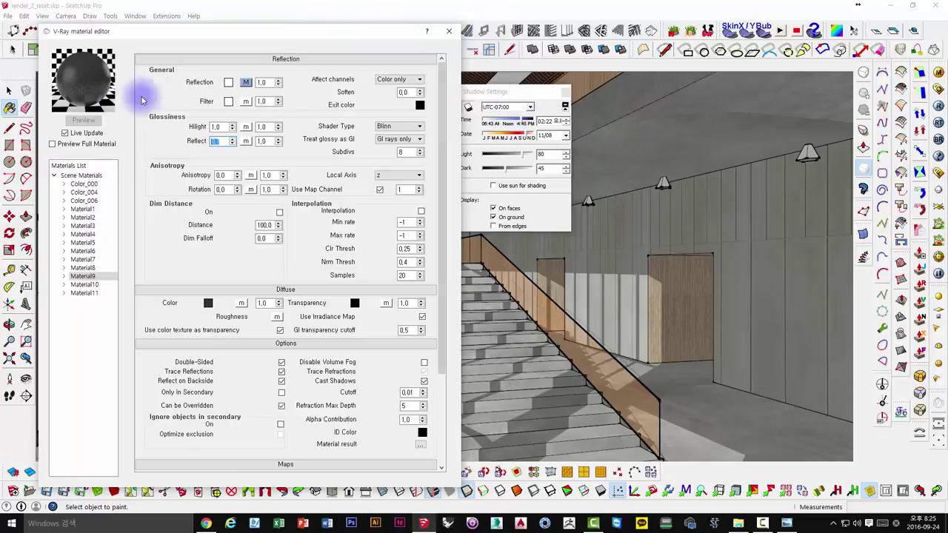
click(9, 89)
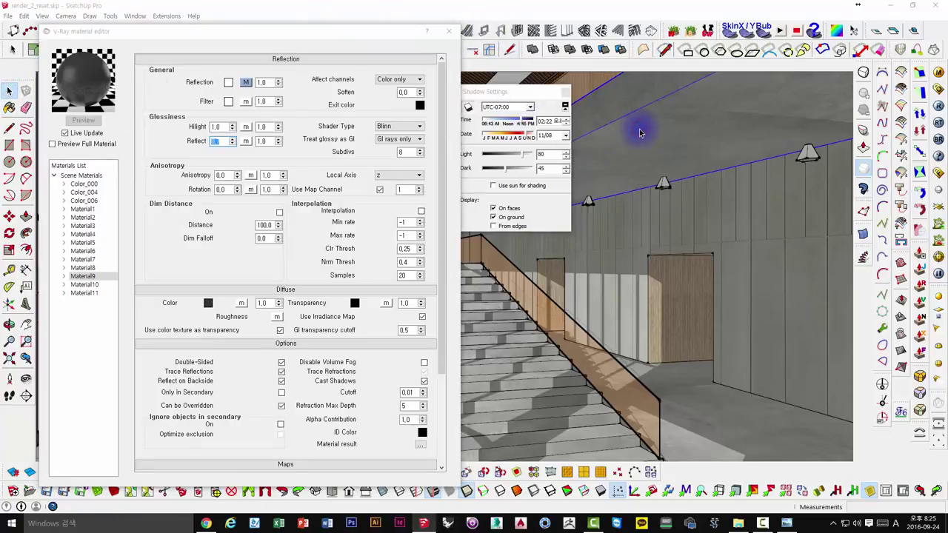
key(b)
drag(631, 91, 602, 111)
- Select Material1 and add a V-Ray reflection layer to it
click(560, 156)
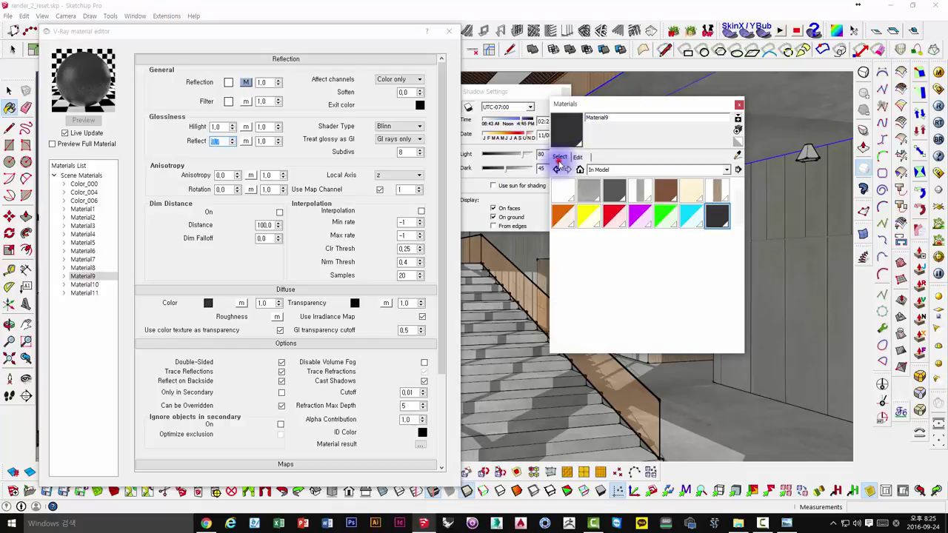
click(643, 191)
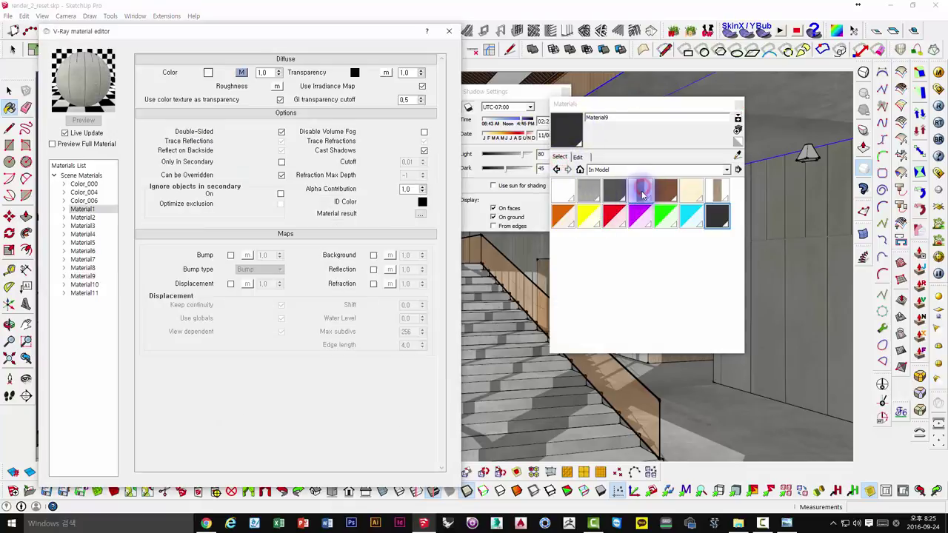
click(86, 210)
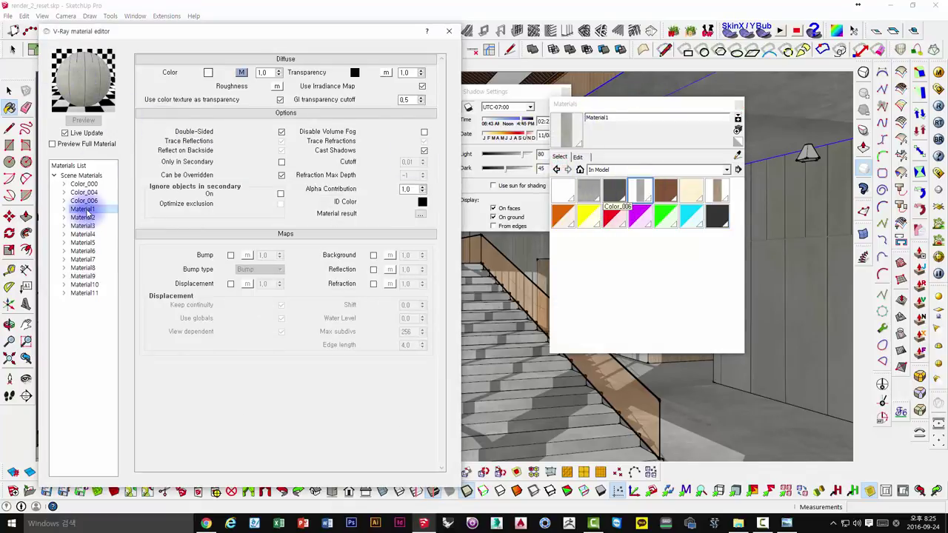
right_click(87, 210)
click(242, 220)
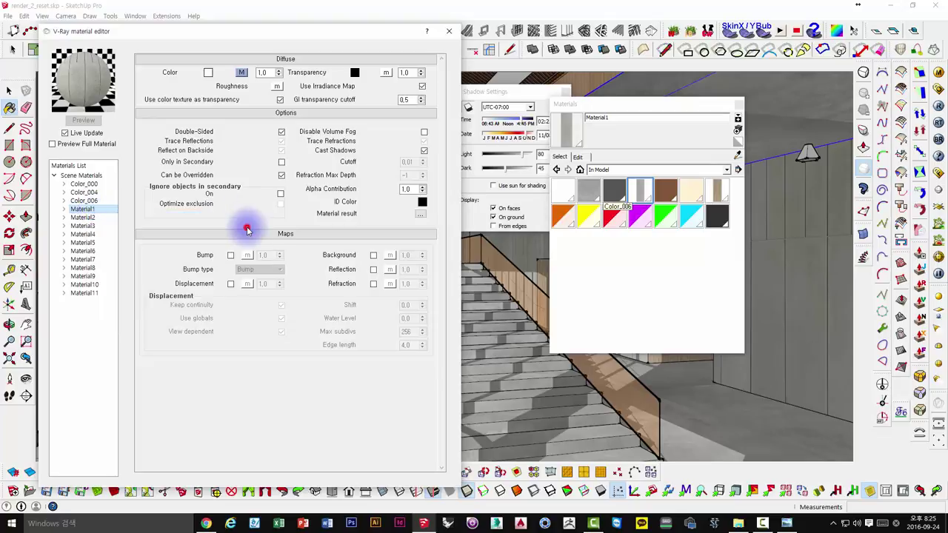
- Map the reflection filter to a TexBitmap loaded from wall_reflect.jpg
click(246, 85)
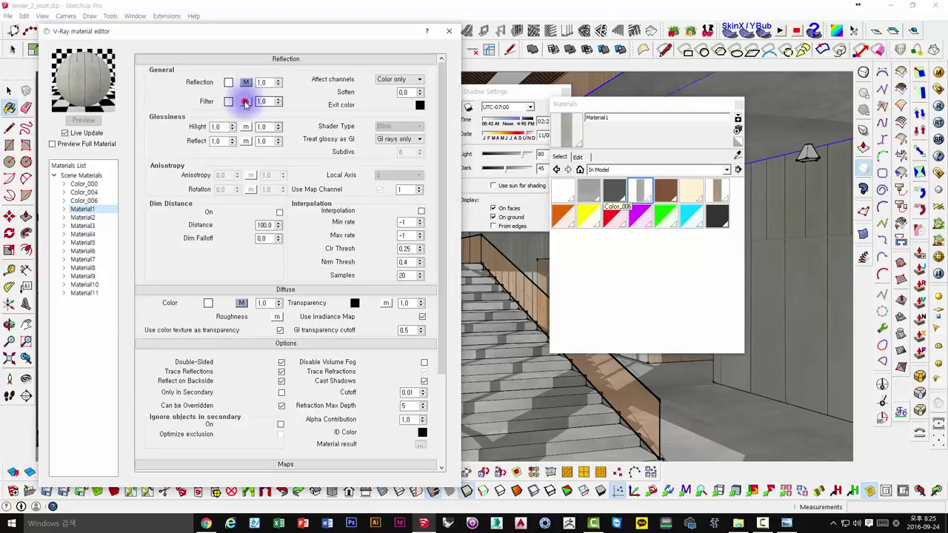
click(244, 102)
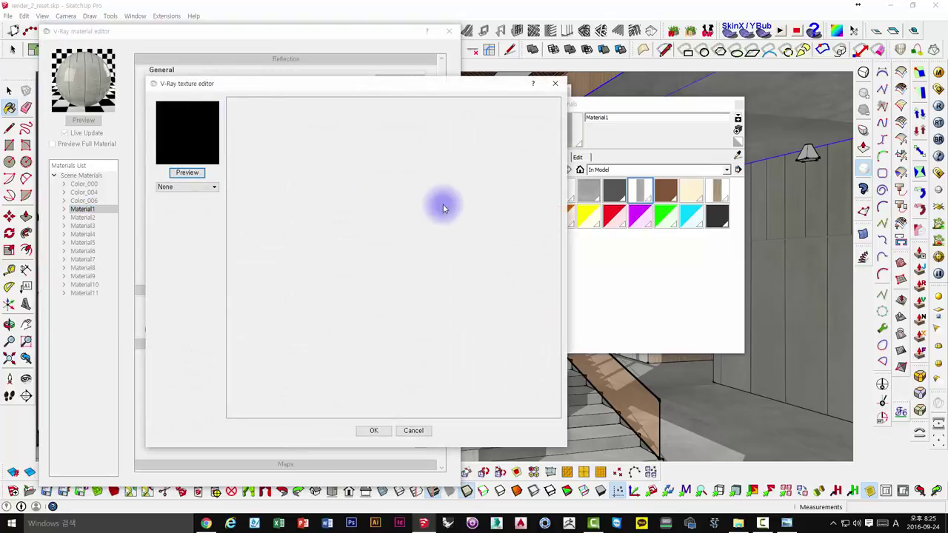
click(186, 187)
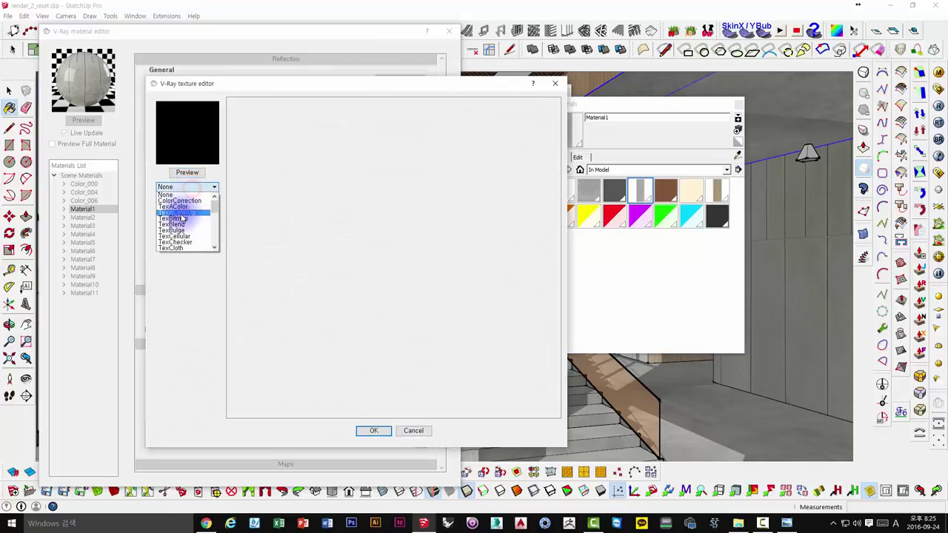
click(179, 218)
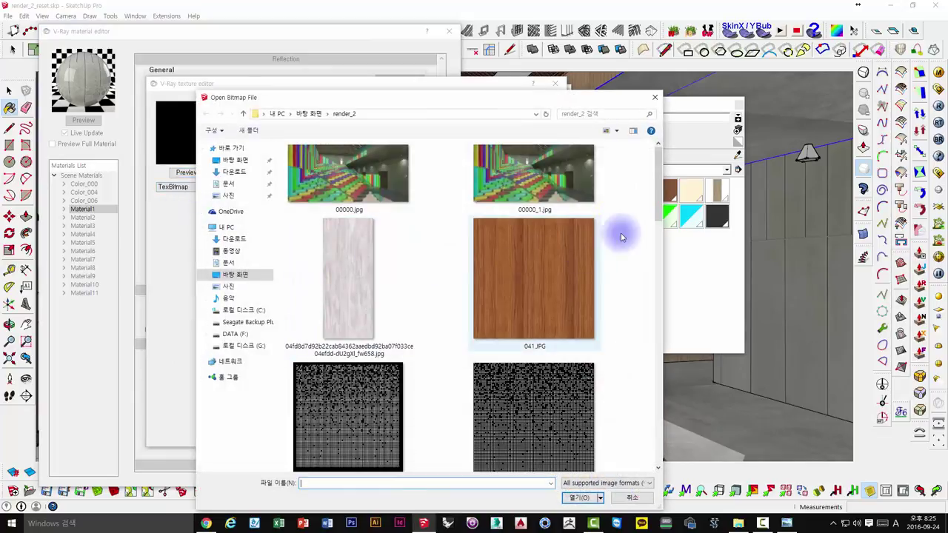
mouse_move(659, 245)
mouse_down()
mouse_move(668, 244)
mouse_move(661, 481)
mouse_up()
scroll(664, 254, down, 1)
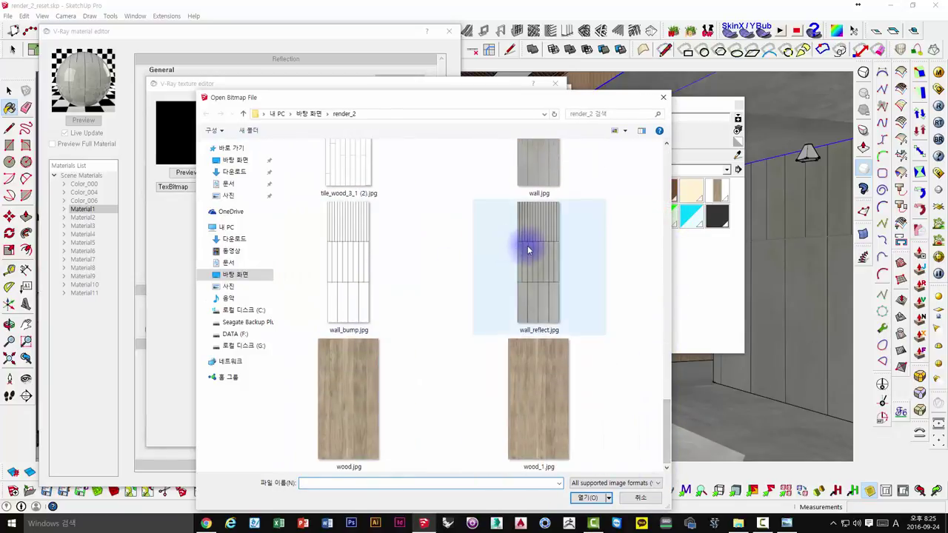
click(544, 271)
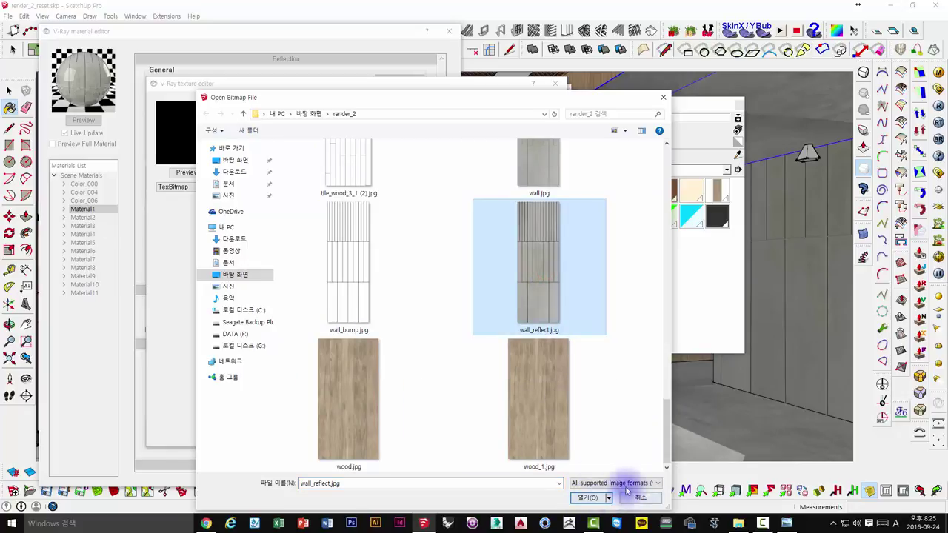
click(584, 499)
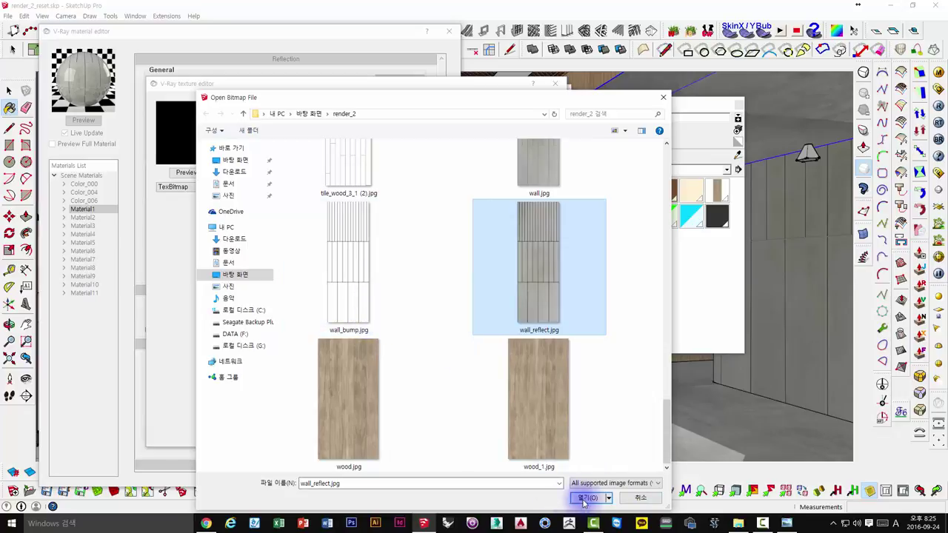
click(586, 500)
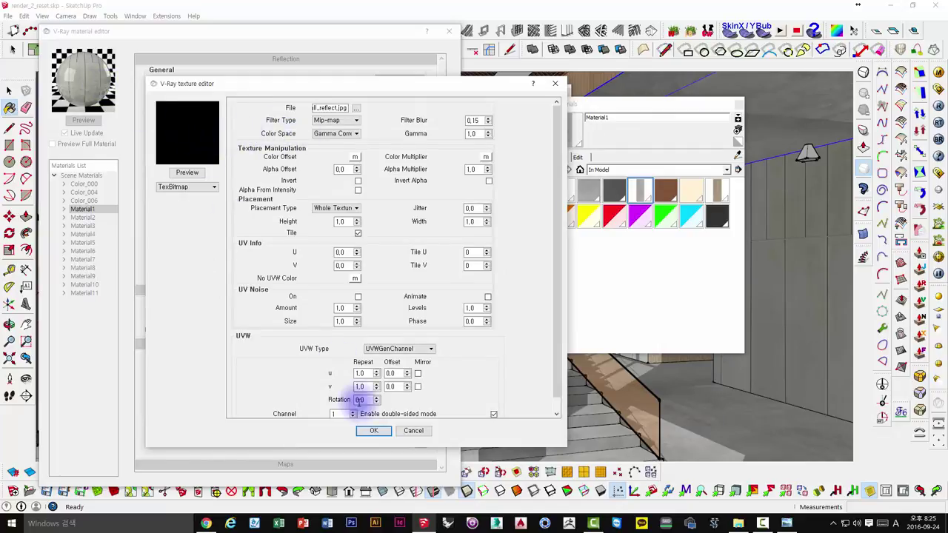
click(370, 433)
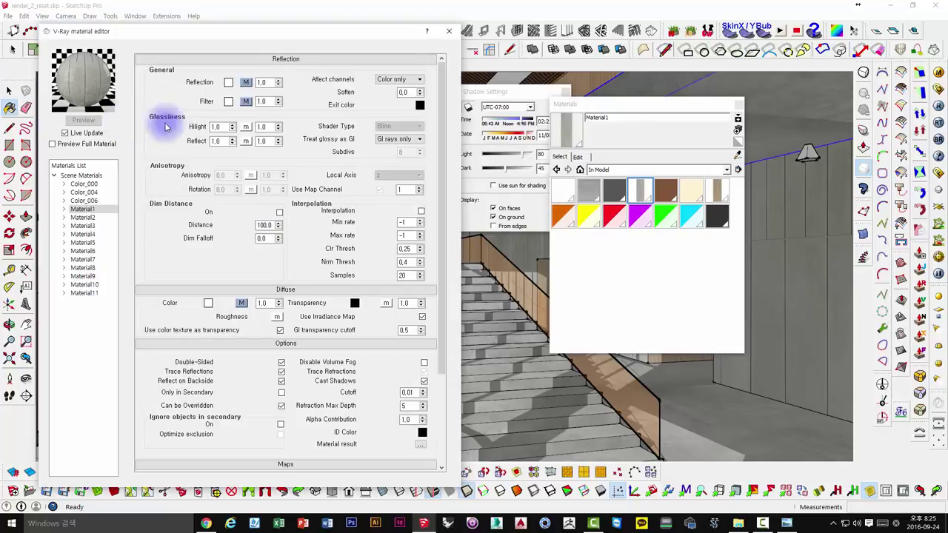
- Set Material1's reflection glossiness to 0,89 and reflection amount to 2,0, then re-edit the glossiness
double_click(219, 142)
drag(221, 143, 198, 142)
text(0,89)
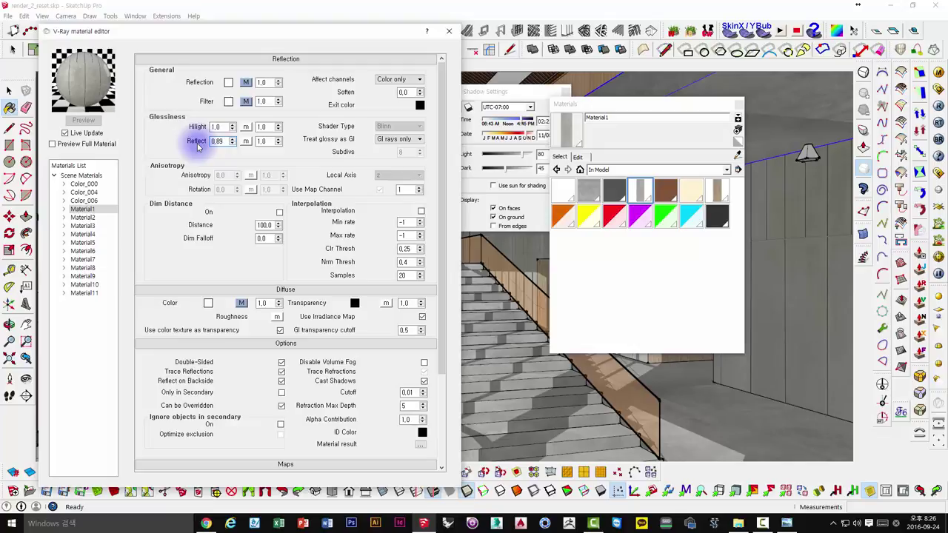
key(Return)
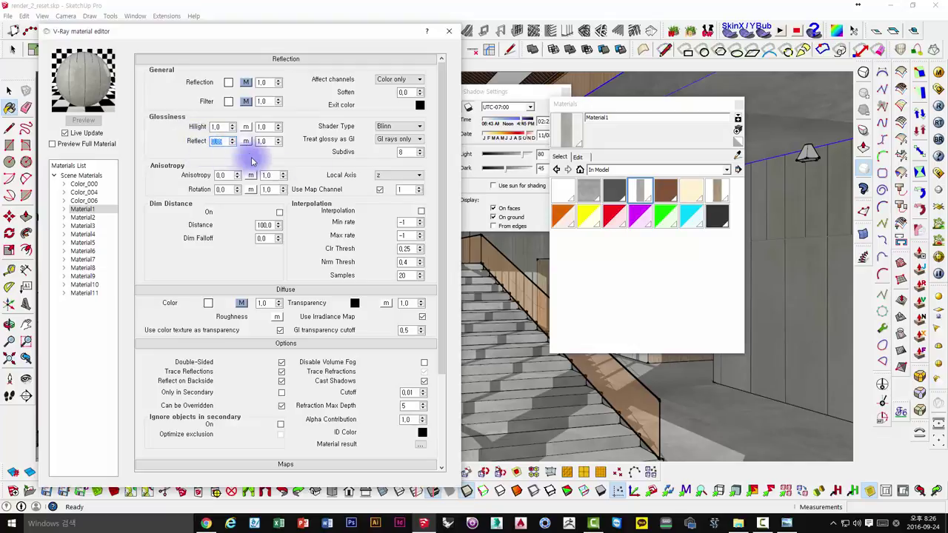
click(265, 83)
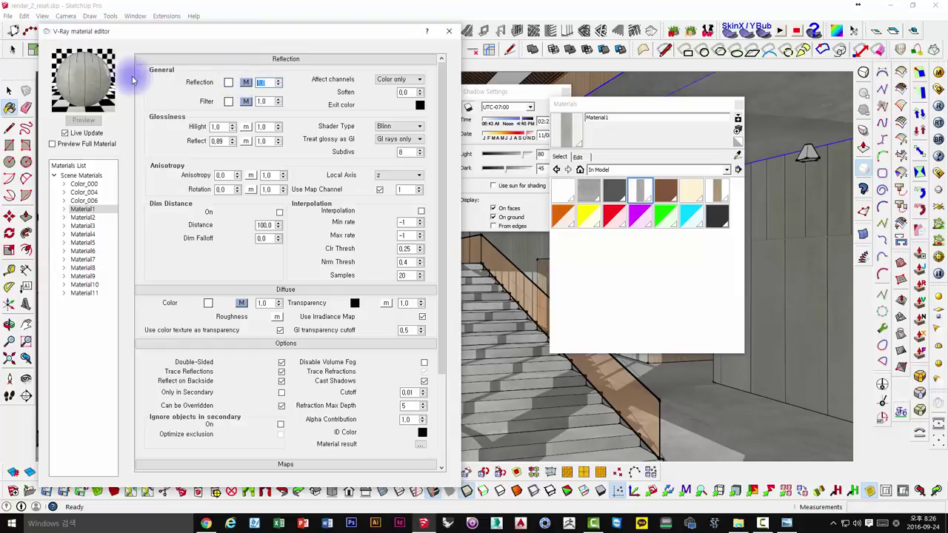
click(268, 82)
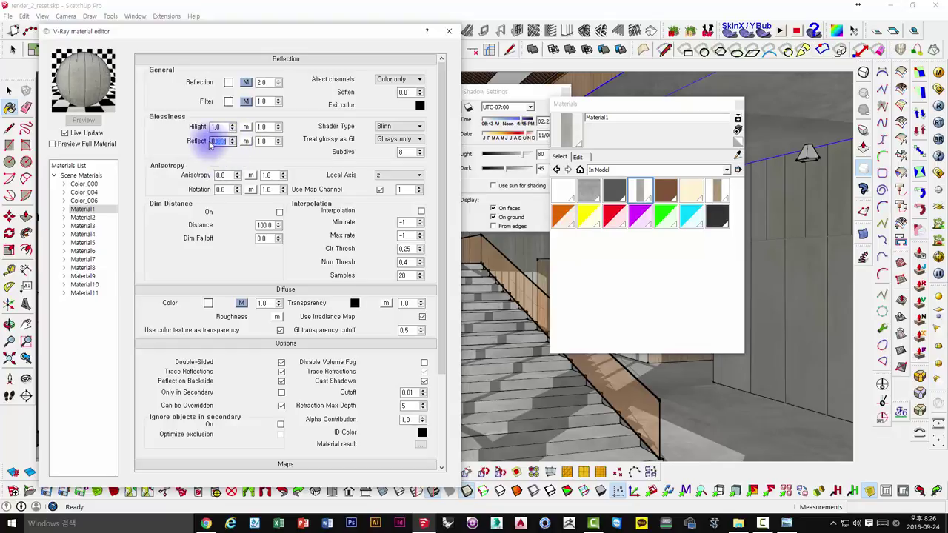
drag(228, 144, 214, 142)
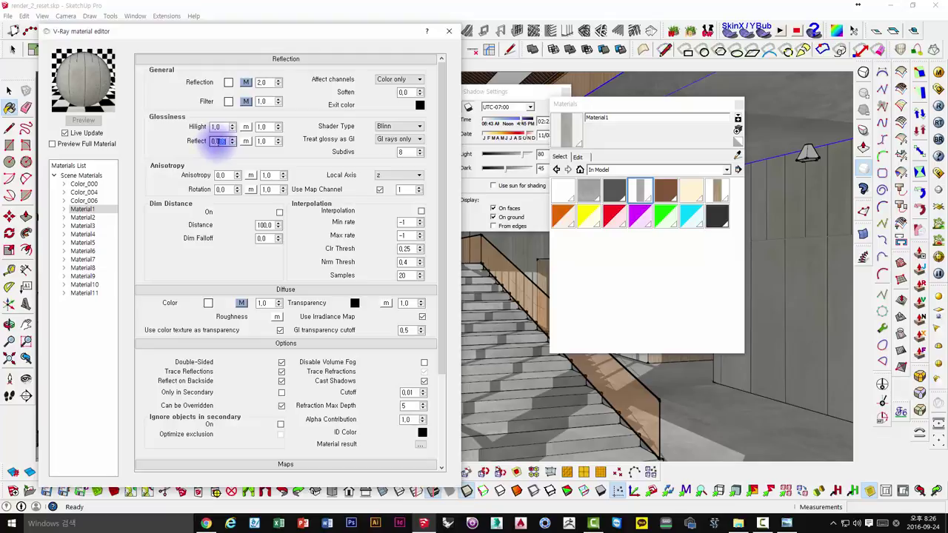
click(222, 143)
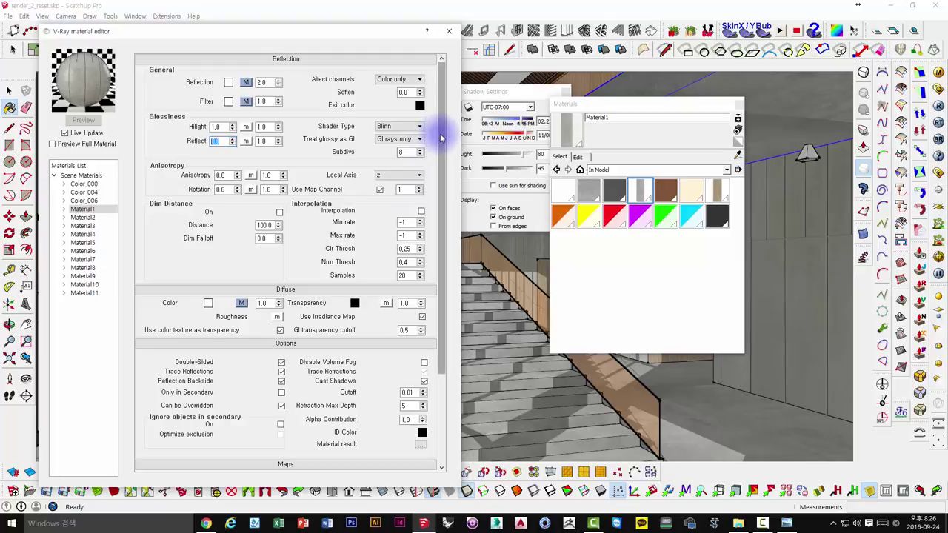
- Give Material1 a bitmap bump map loaded from wall_bump.jpg
drag(441, 138, 437, 274)
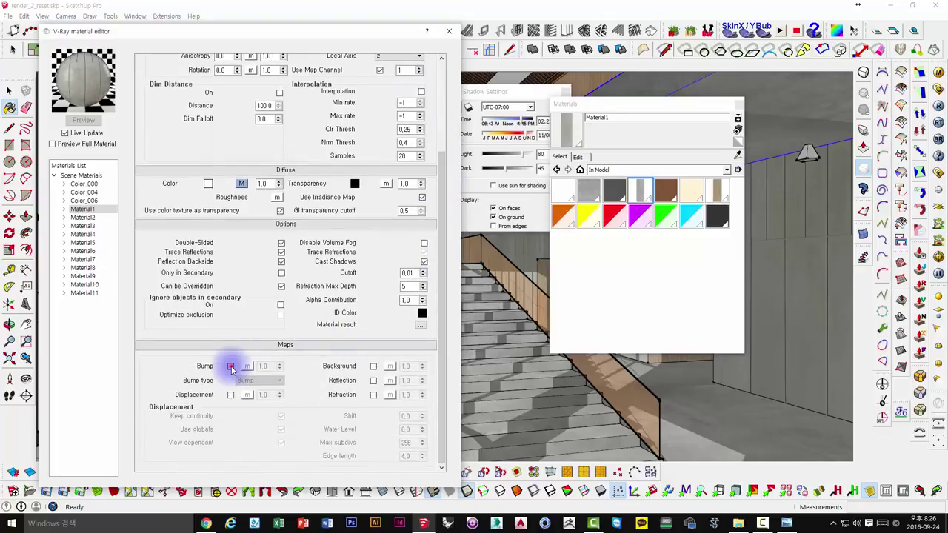
click(248, 365)
click(185, 186)
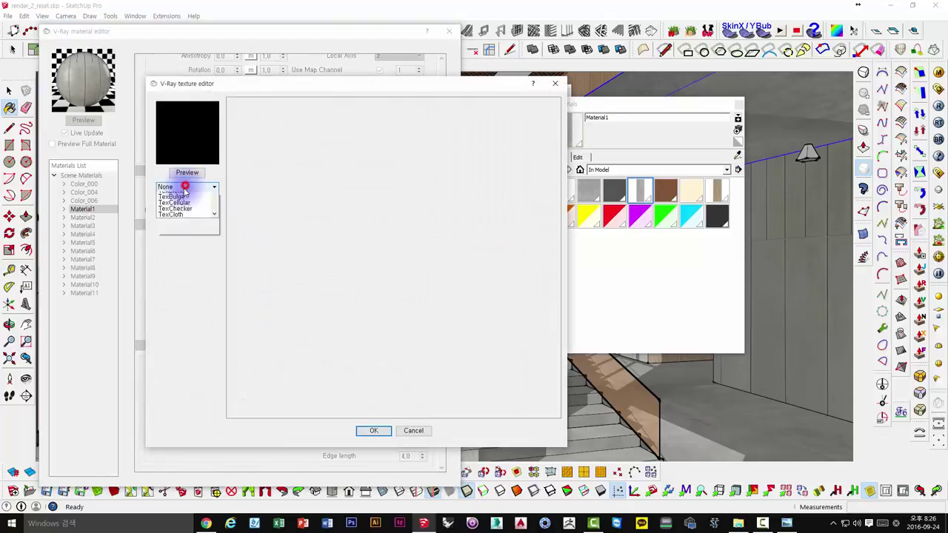
click(183, 220)
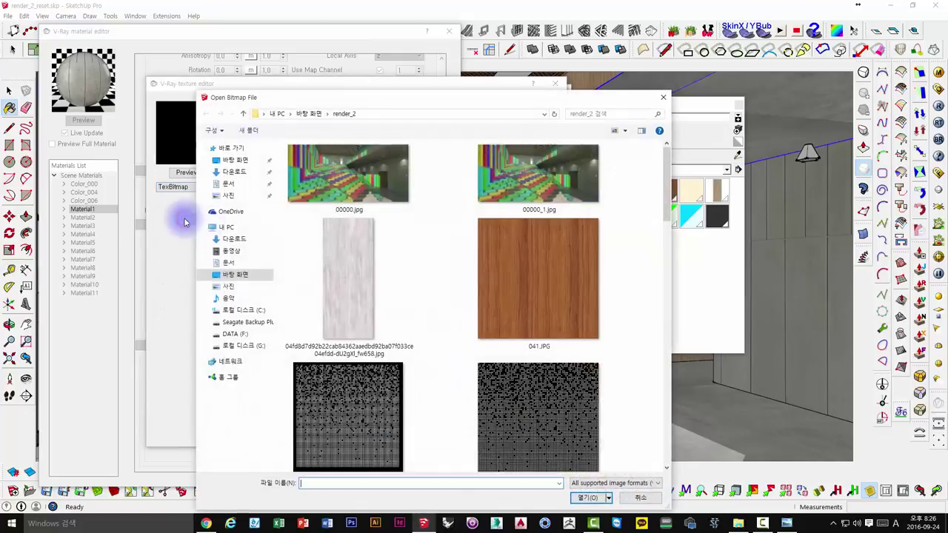
drag(669, 184, 669, 423)
double_click(339, 300)
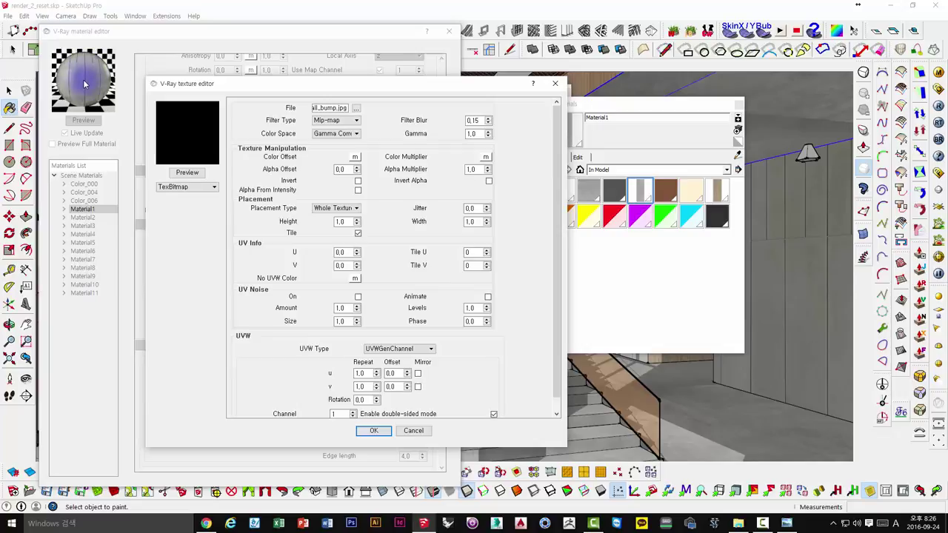
click(369, 430)
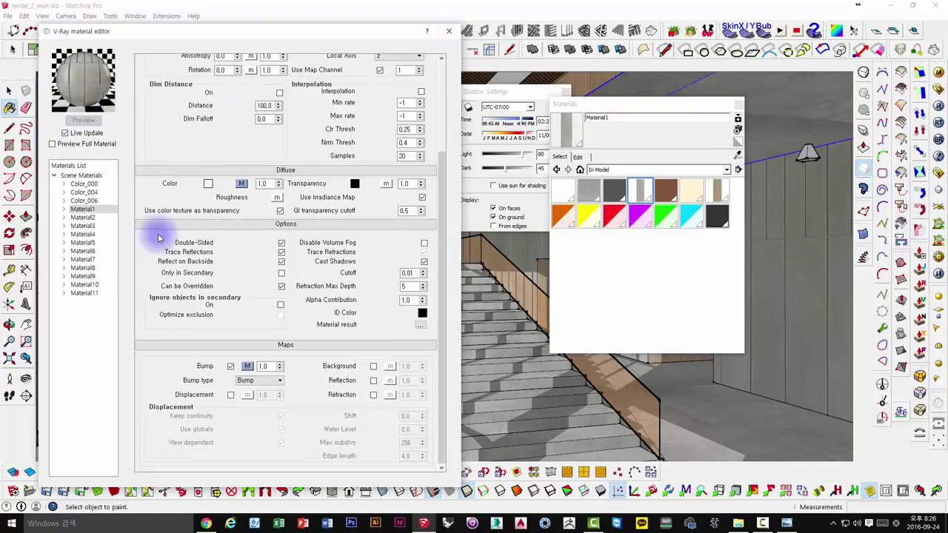
- Change the bump texture's filter blur from 0,15 to 0
click(247, 366)
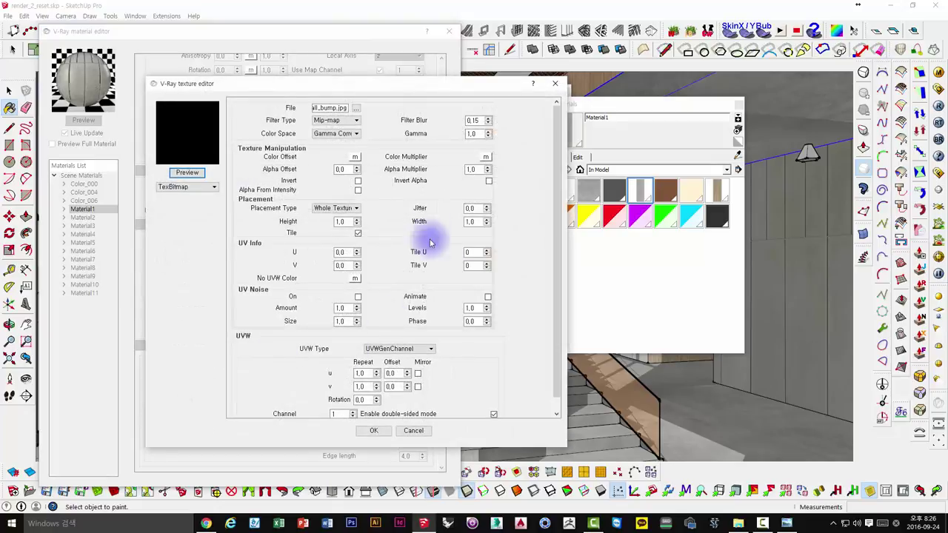
click(472, 121)
double_click(477, 121)
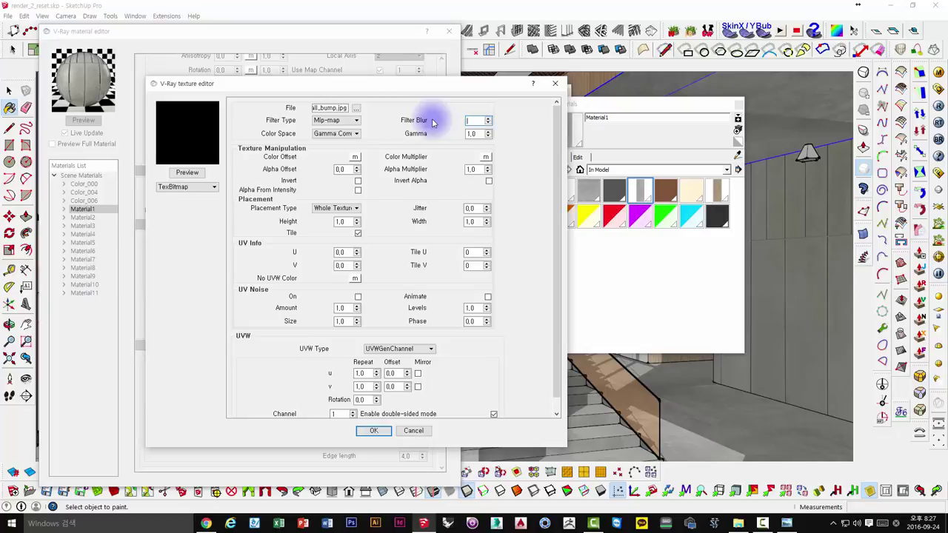
text(0)
key(Return)
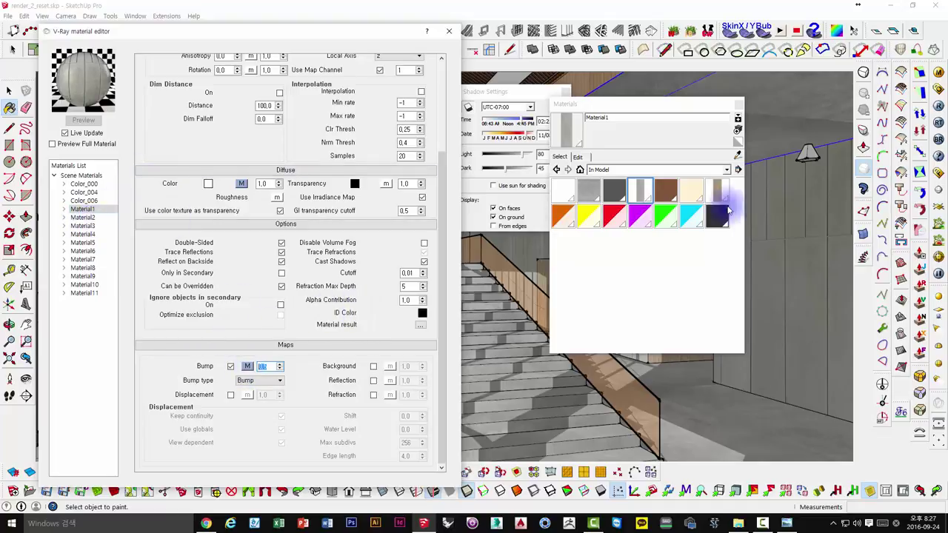
- Turn on a texture image for the brown Material10 and load wood_1.jpg
click(665, 191)
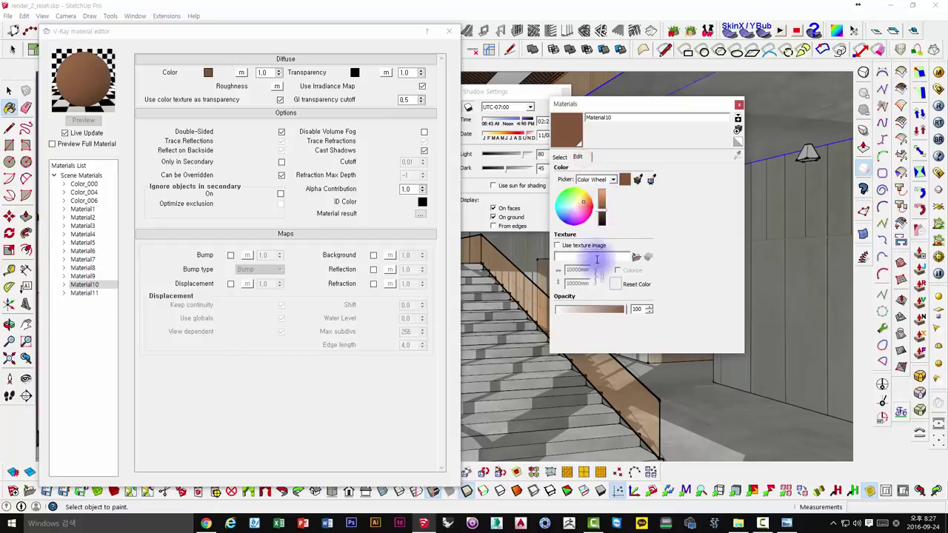
click(424, 131)
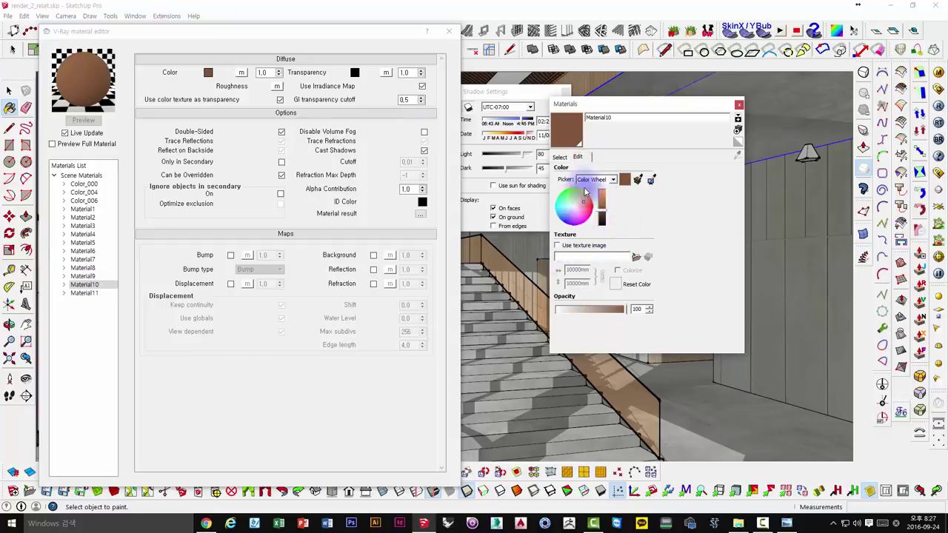
click(558, 246)
mouse_move(851, 232)
mouse_down()
mouse_move(856, 346)
mouse_move(851, 255)
mouse_move(872, 345)
mouse_move(866, 264)
mouse_move(882, 338)
mouse_move(882, 479)
mouse_up()
click(713, 383)
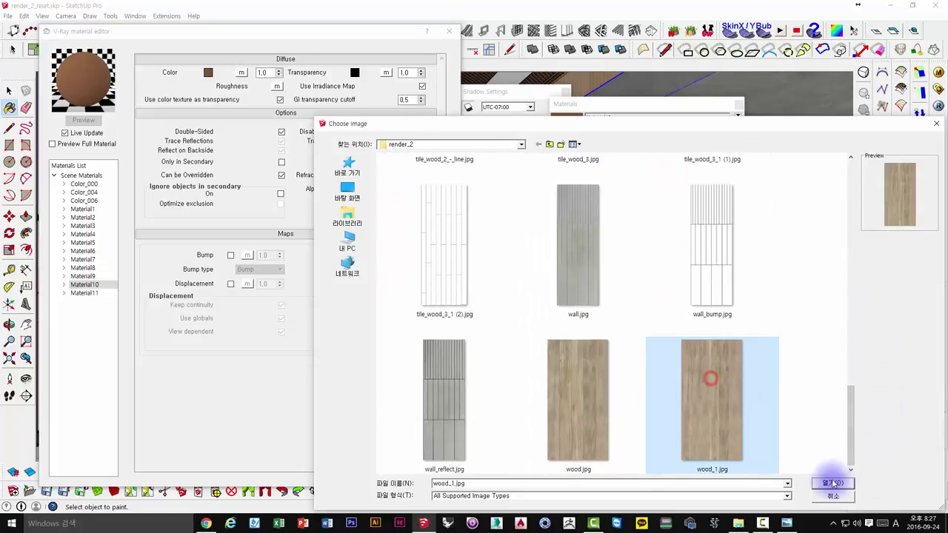
click(832, 482)
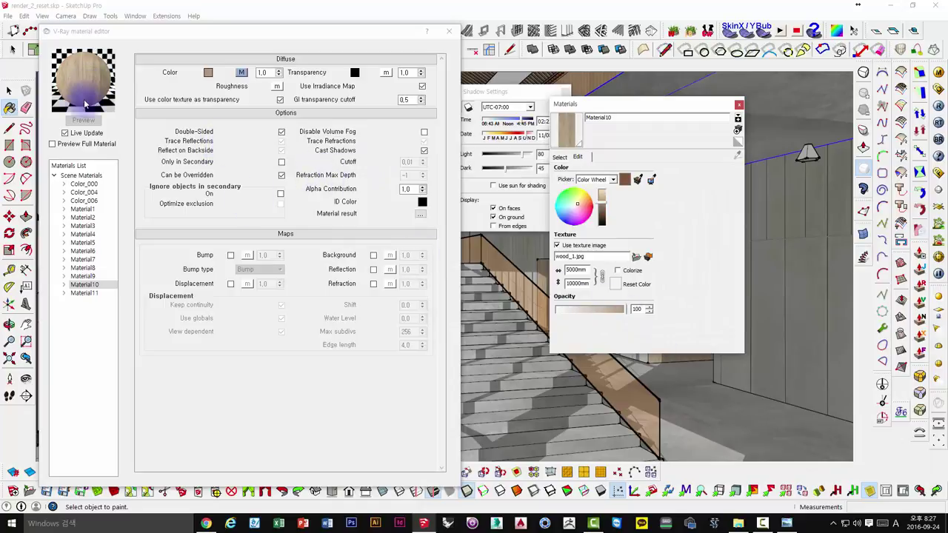
- Add a trial Reflection layer to Material10, then remove it, leaving only Diffuse
right_click(79, 288)
mouse_move(122, 291)
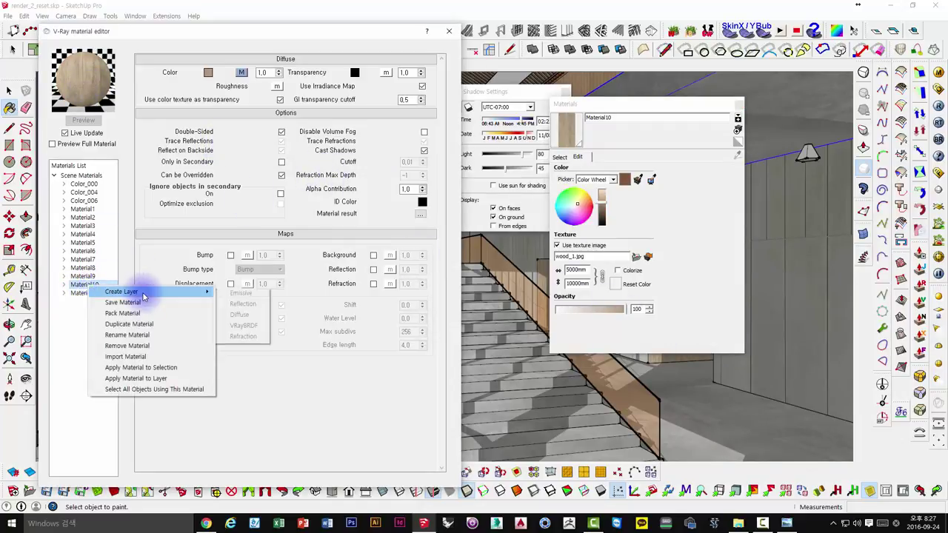
click(244, 305)
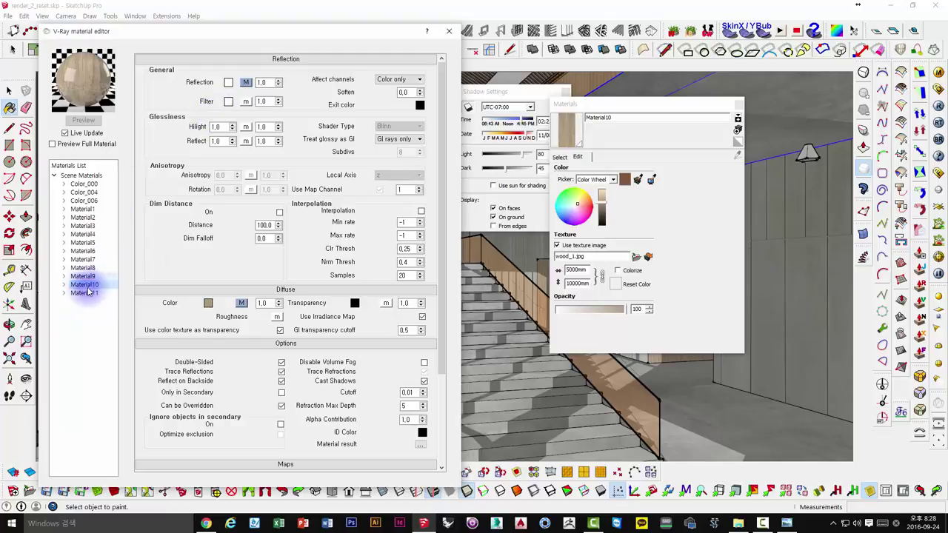
right_click(83, 288)
mouse_move(140, 291)
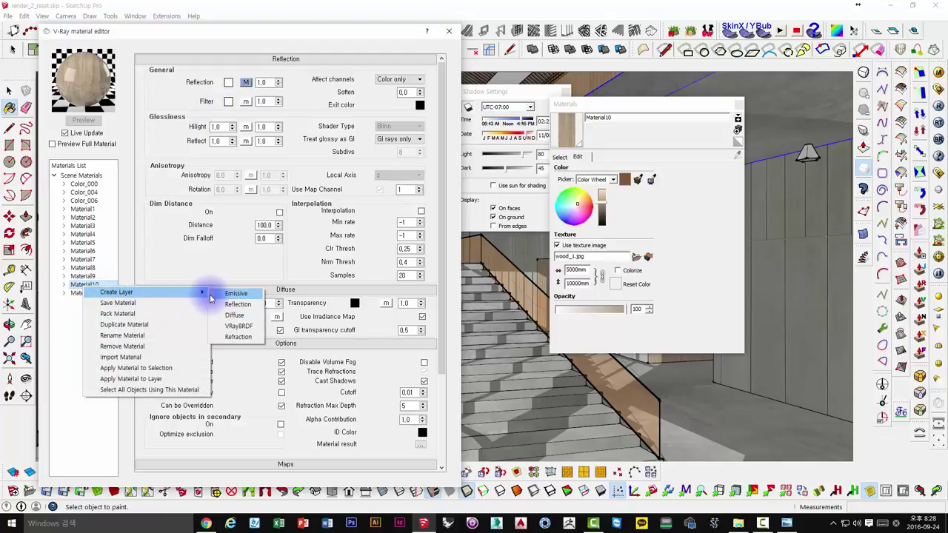
click(72, 316)
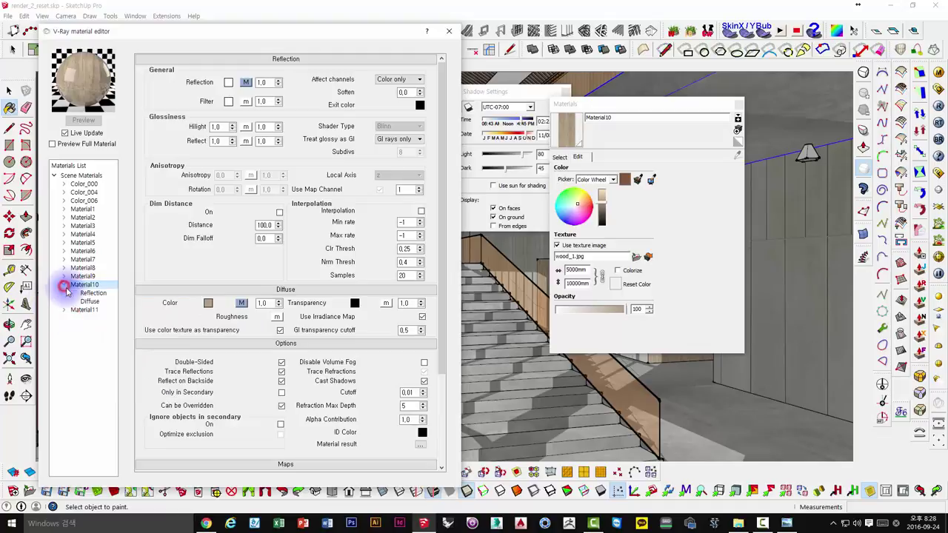
click(92, 294)
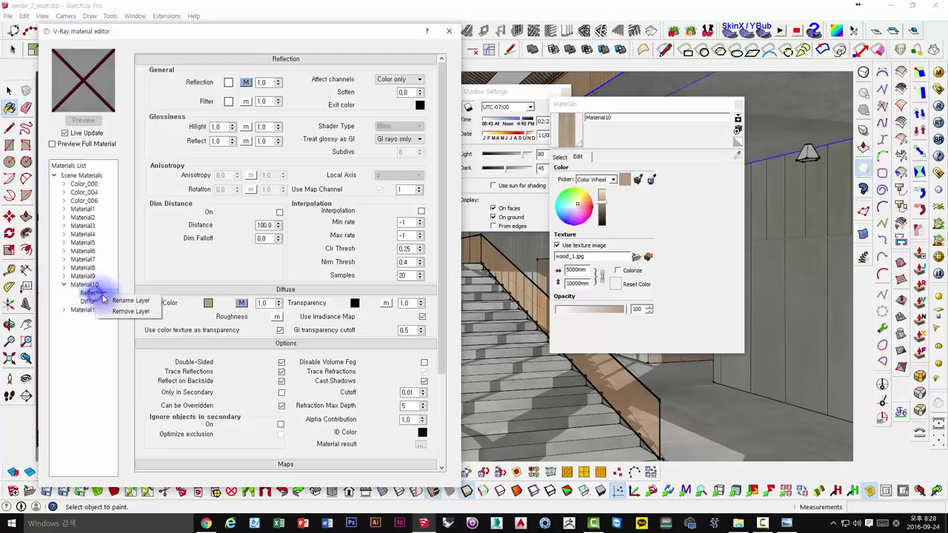
click(126, 312)
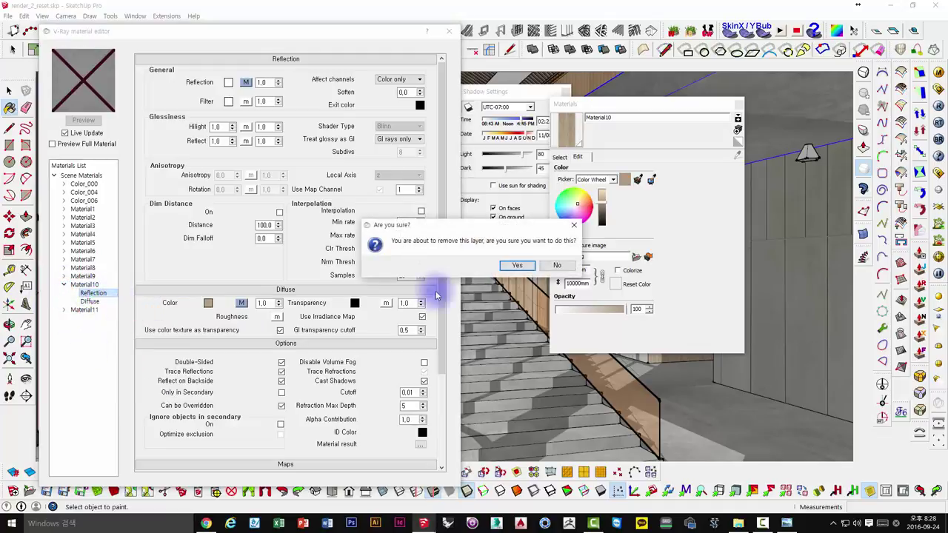
click(518, 270)
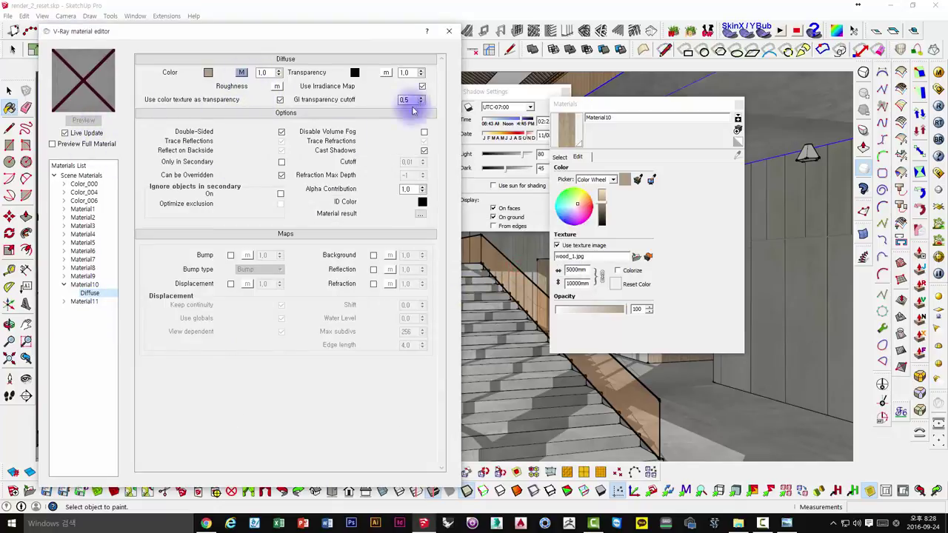
right_click(81, 286)
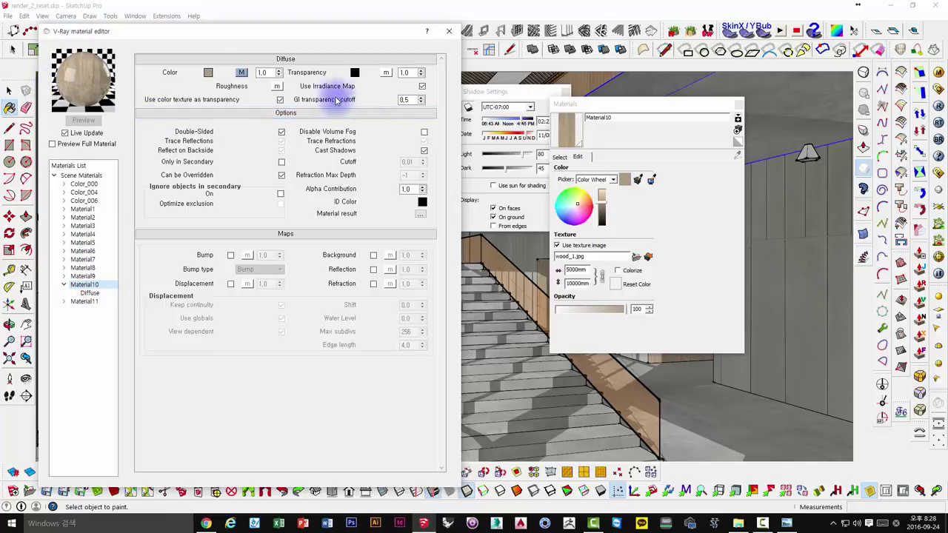
- Move the V-Ray material editor aside and keep its preview updating live
drag(296, 36, 407, 43)
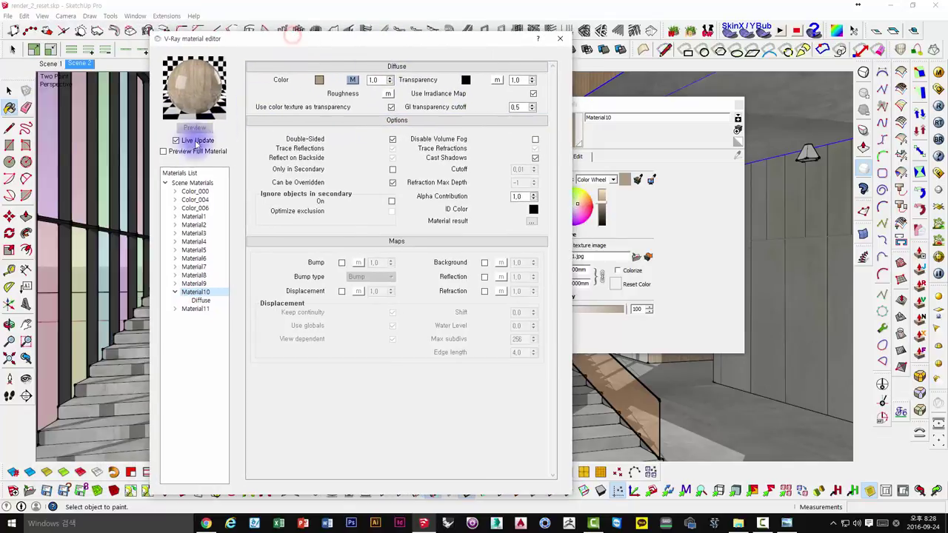
click(194, 129)
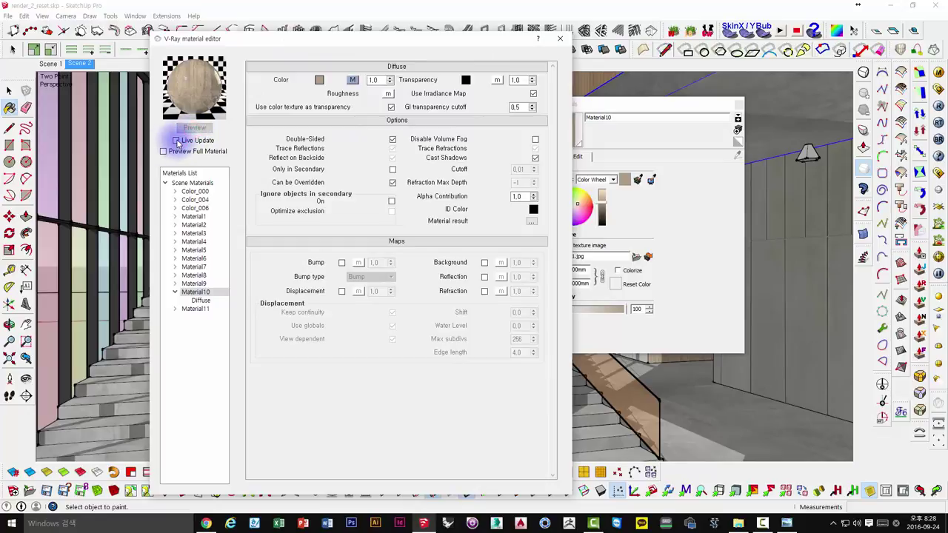
click(179, 140)
- Select the ceiling face and pick the white Color_000 swatch from the in-model materials
click(563, 34)
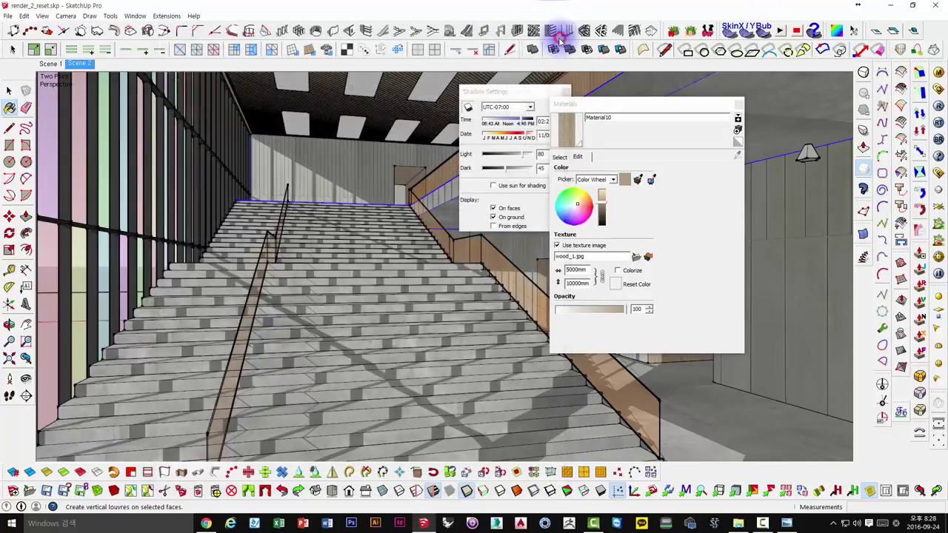
key(space)
click(328, 100)
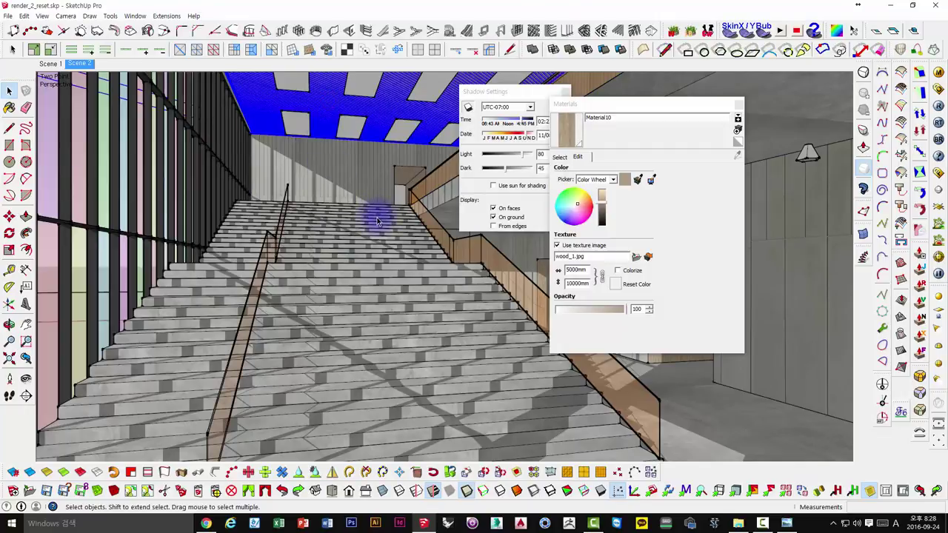
click(566, 157)
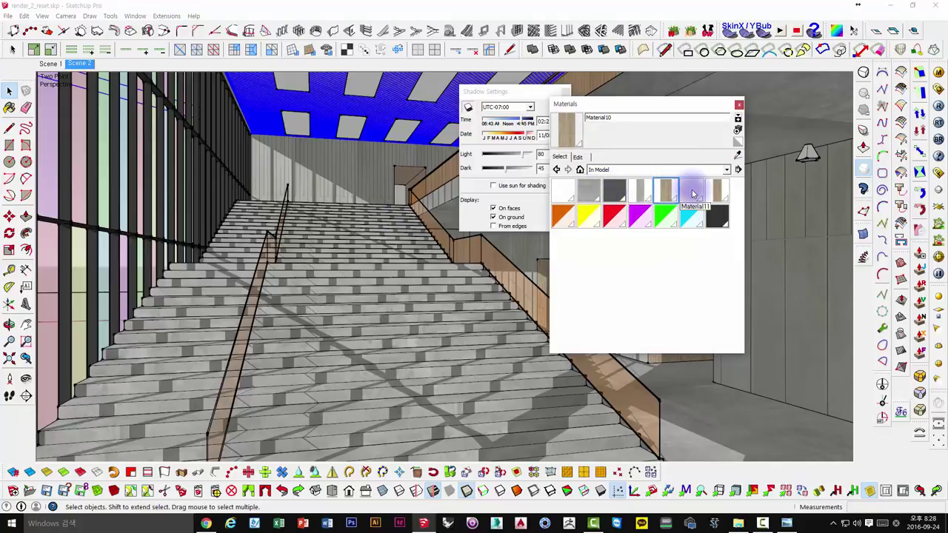
click(563, 191)
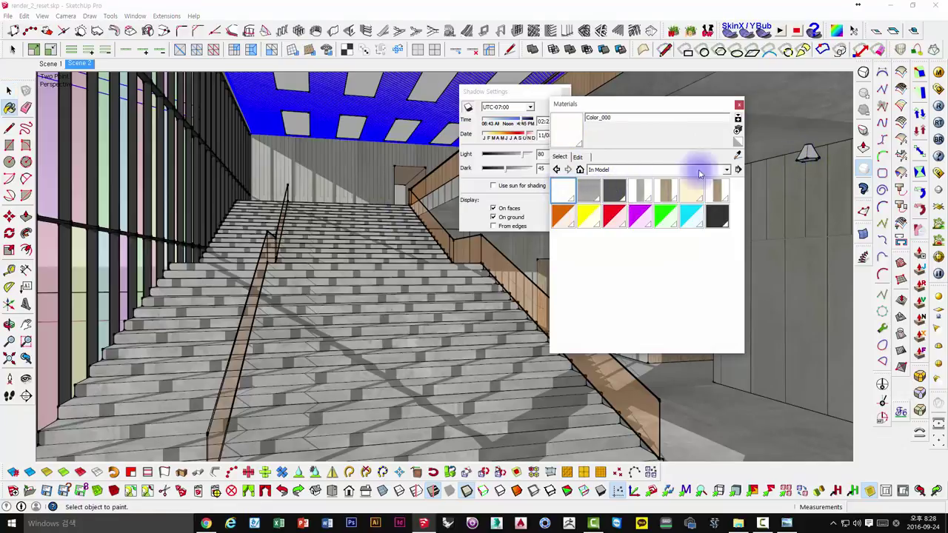
- Add an Emissive layer to Color_000 in the V-Ray editor and select its Multiplier value
click(937, 76)
right_click(199, 192)
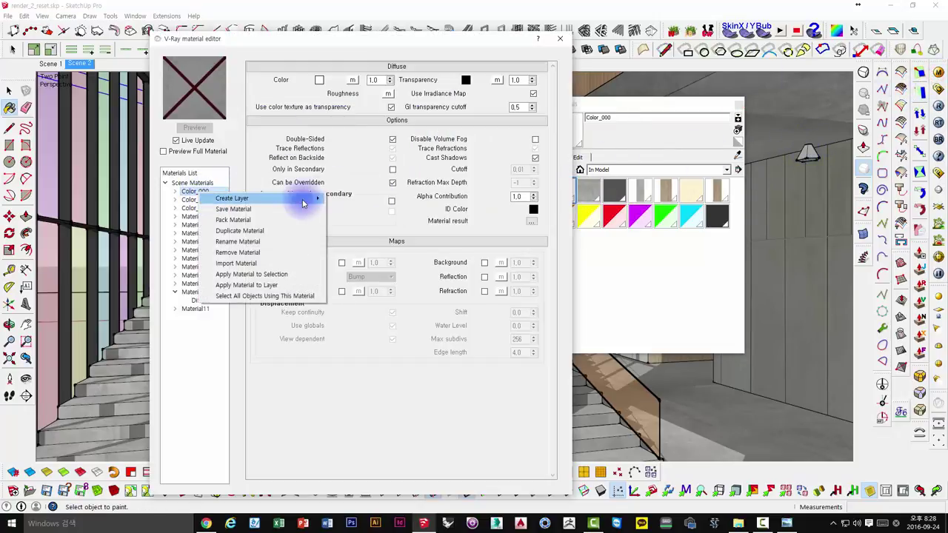
click(342, 200)
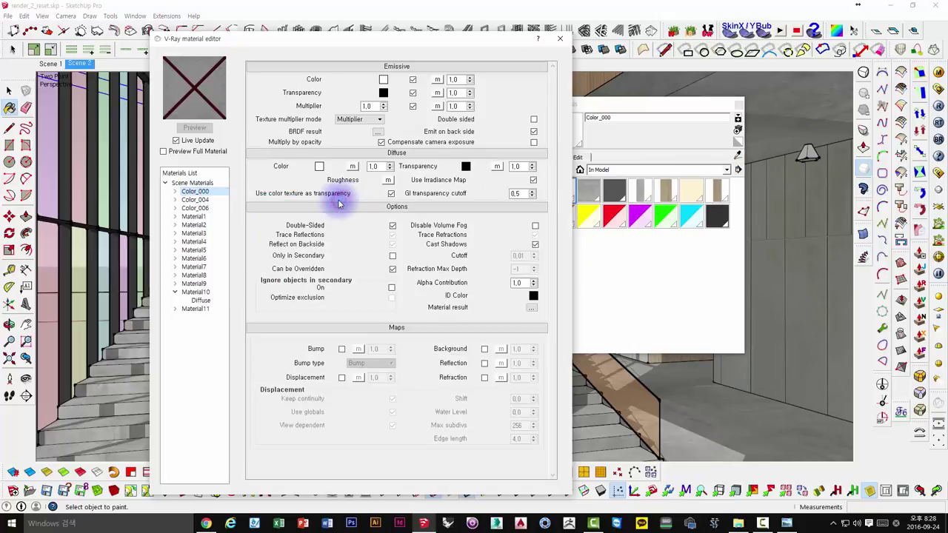
double_click(369, 106)
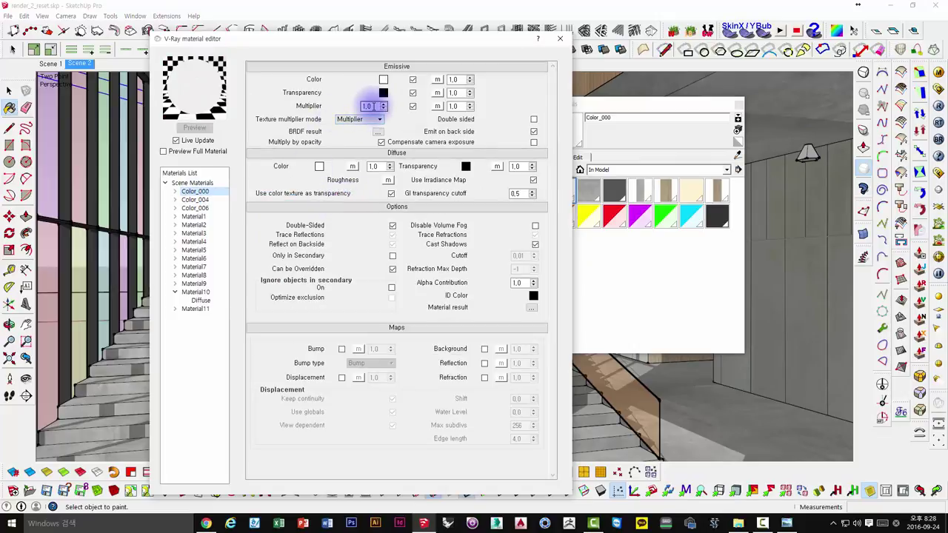
drag(368, 106, 331, 111)
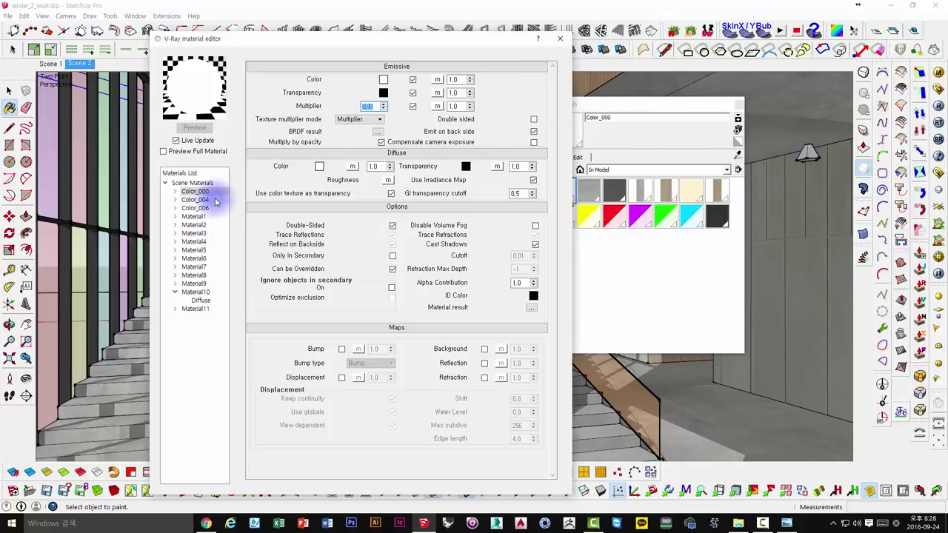
- Switch to the cream Material11 and remove the stray Reflection layer from it
click(691, 188)
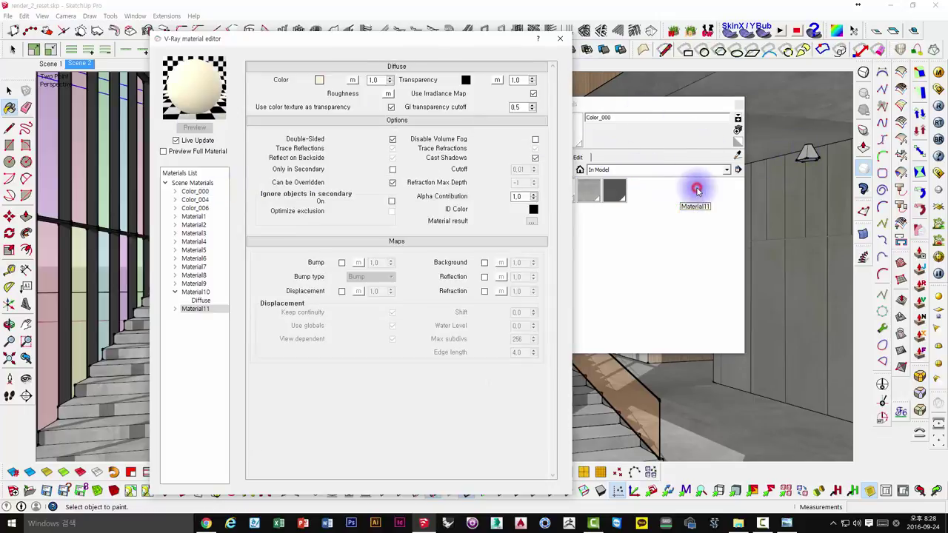
drag(398, 39, 654, 78)
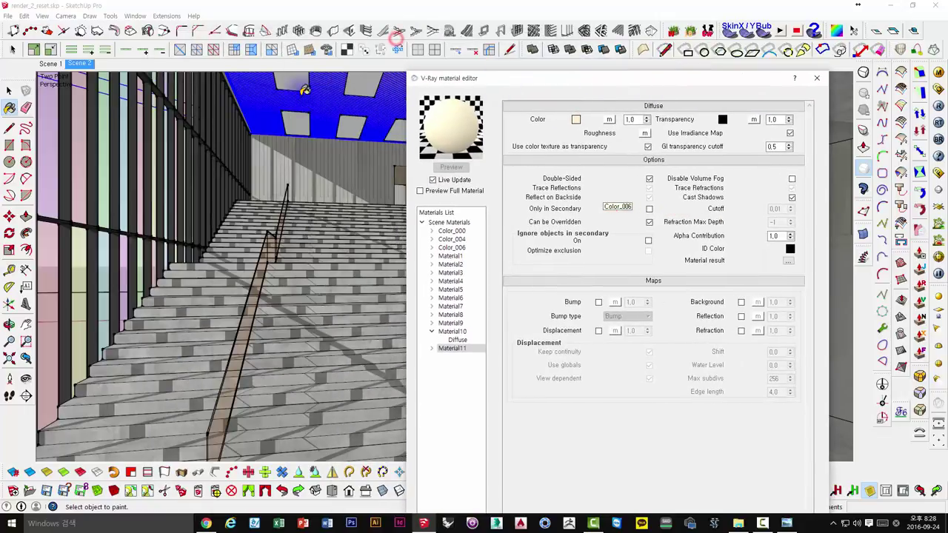
drag(497, 78, 244, 28)
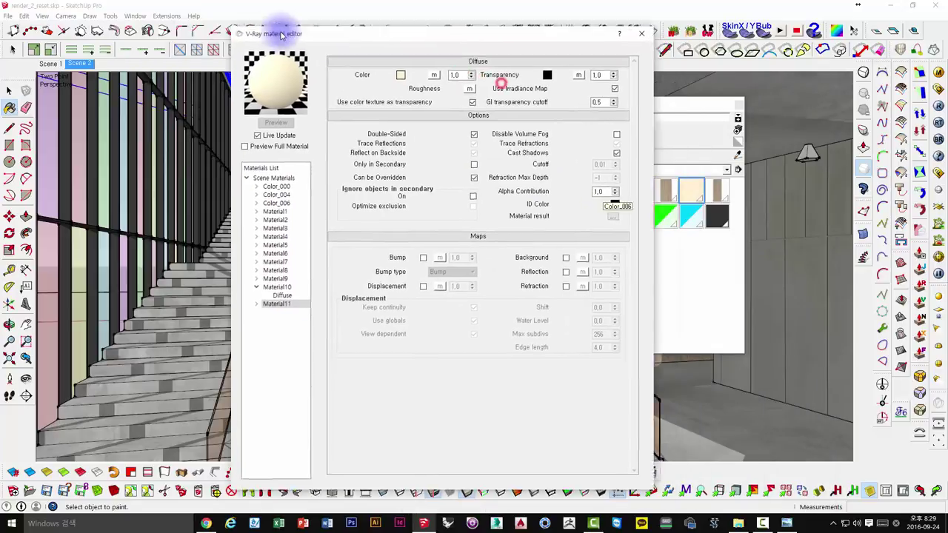
right_click(210, 297)
mouse_move(240, 303)
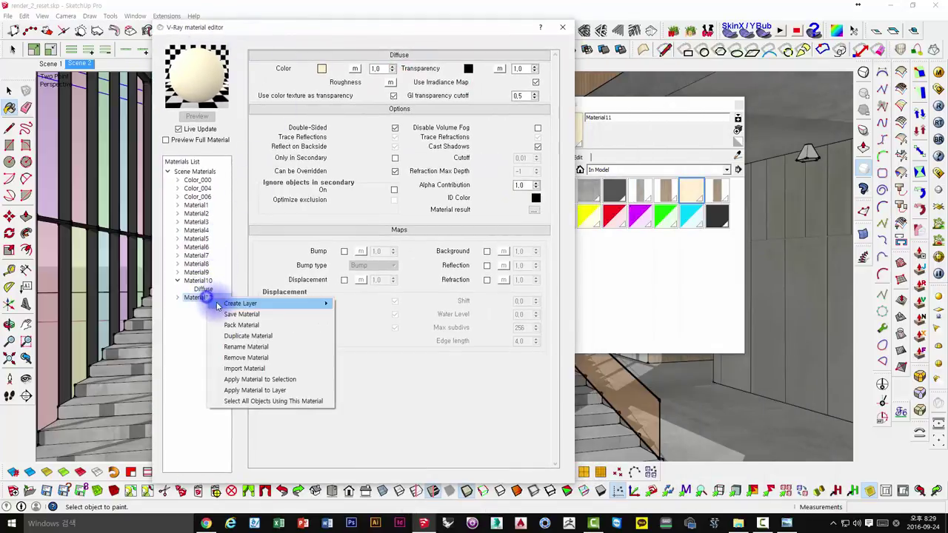
click(358, 315)
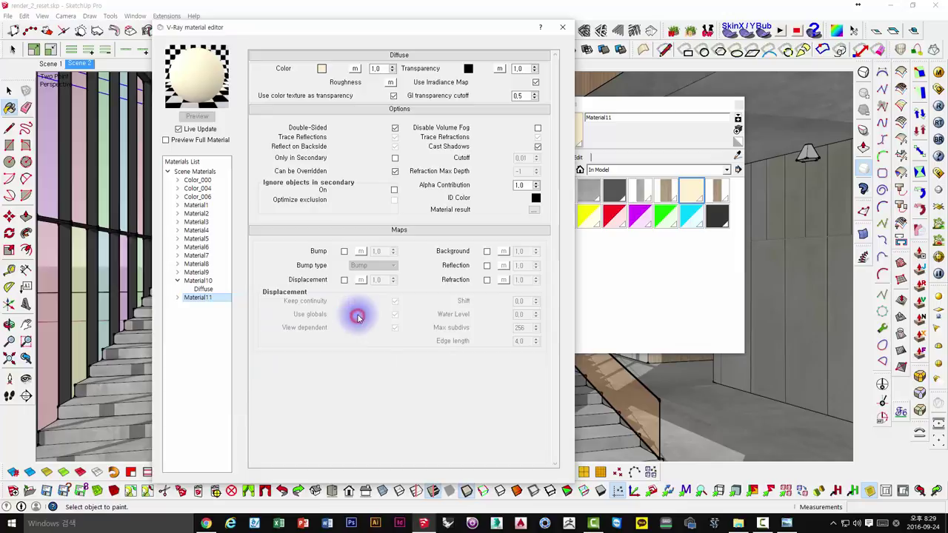
click(179, 298)
right_click(207, 307)
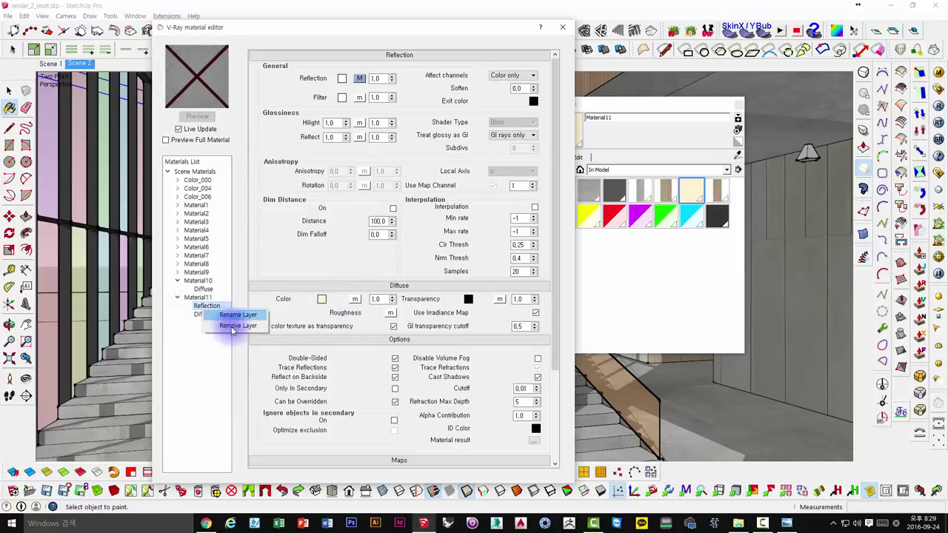
click(235, 326)
click(517, 266)
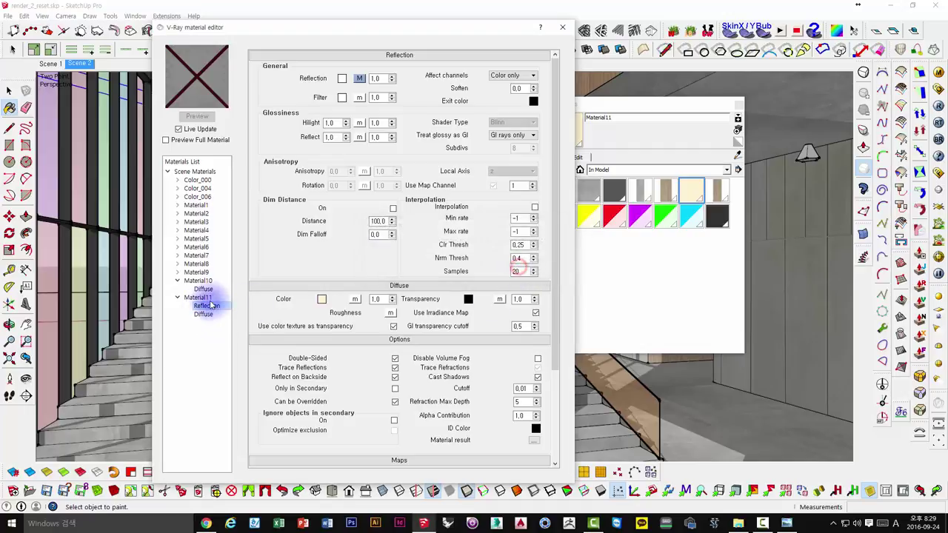
- Add an Emissive layer to Material11 and select its Multiplier value
right_click(207, 300)
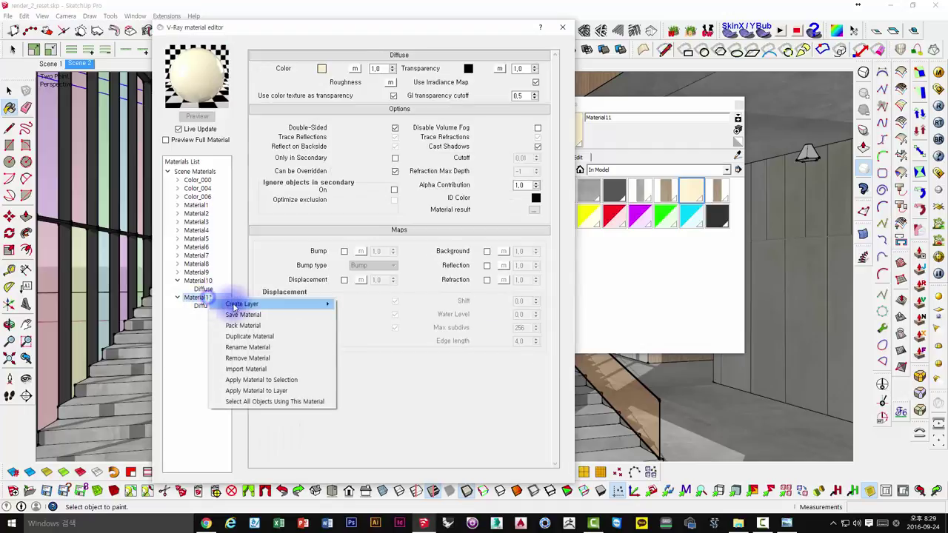
click(357, 301)
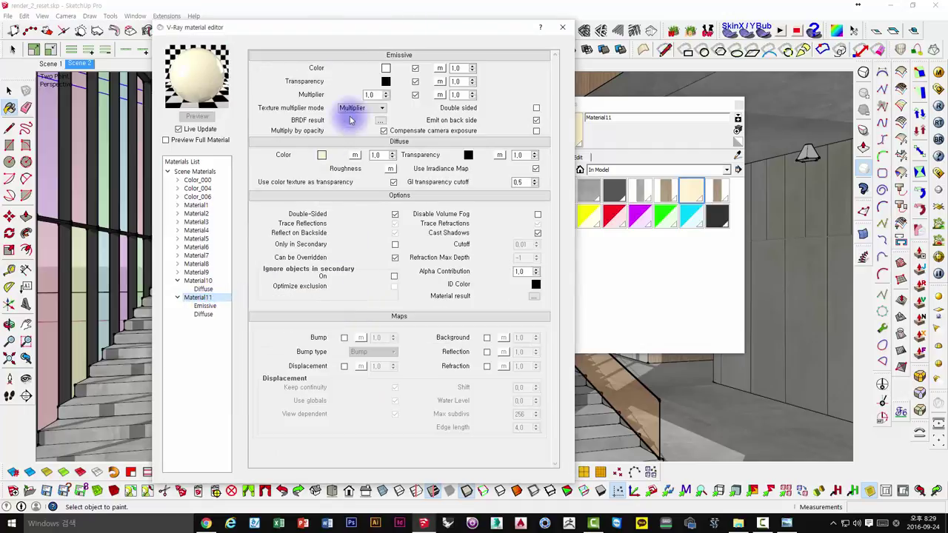
double_click(379, 94)
text(100)
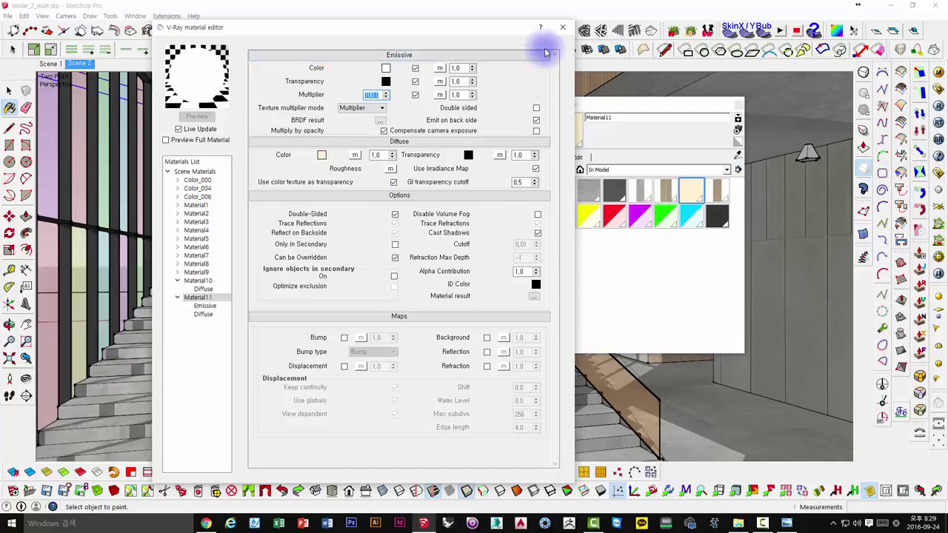
- Close the V-Ray material editor and orbit up to inspect the blue ceiling
click(563, 30)
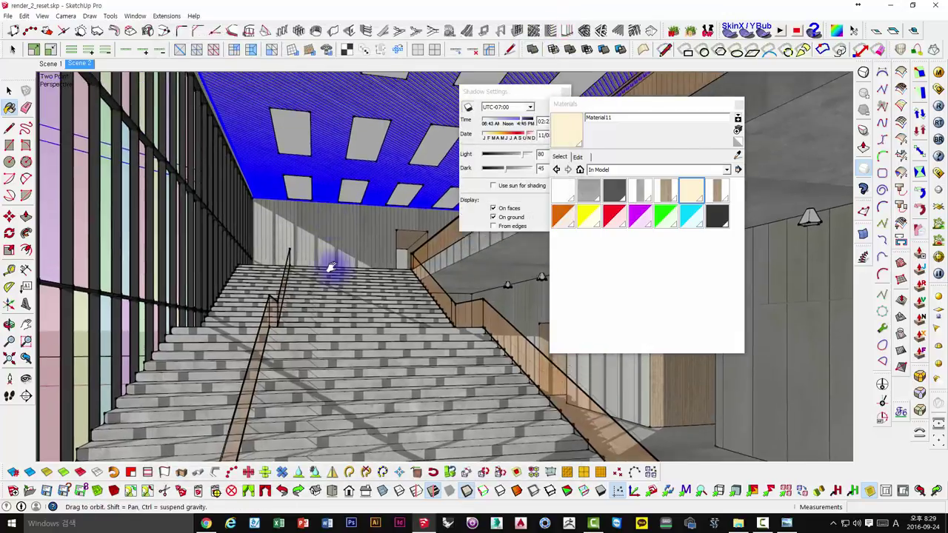
middle_drag(329, 119, 334, 321)
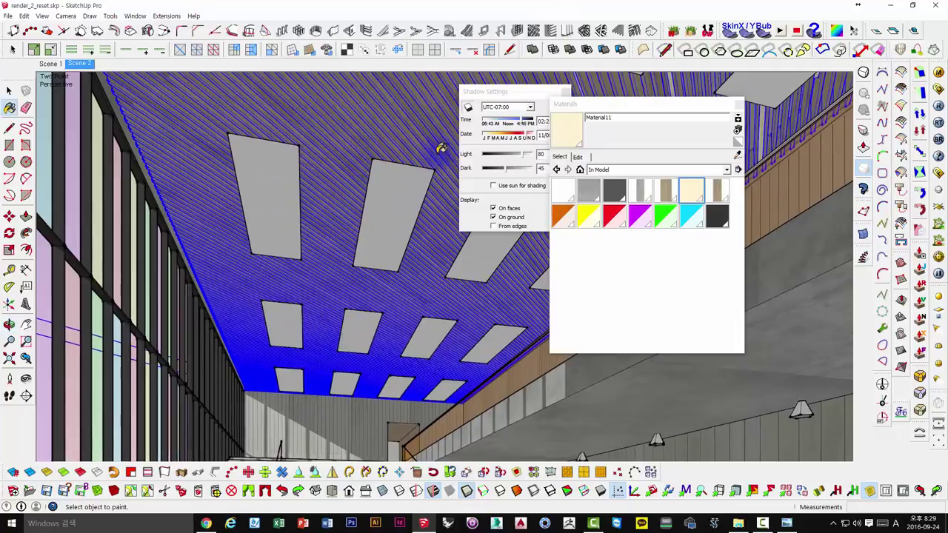
mouse_move(440, 148)
middle_down()
mouse_move(313, 220)
mouse_move(249, 338)
mouse_move(350, 289)
middle_up()
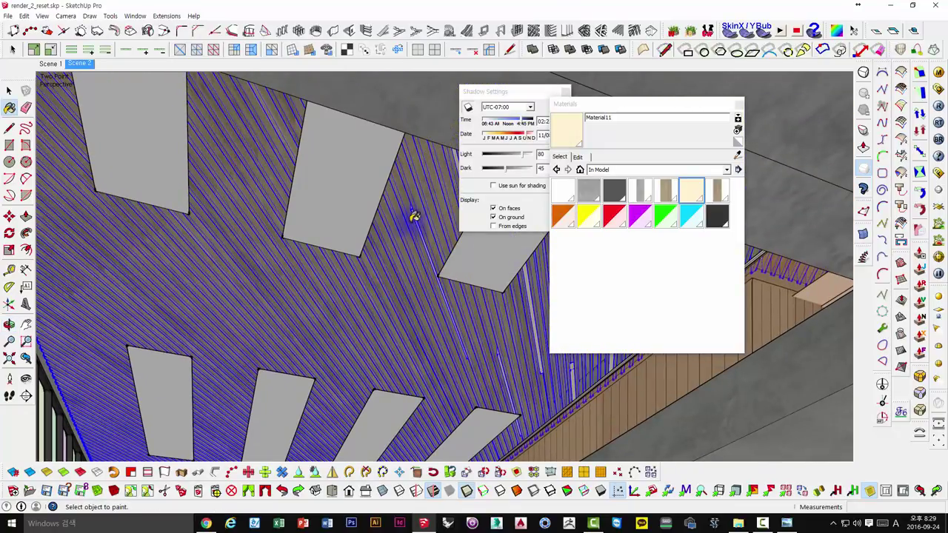
mouse_move(465, 392)
middle_down()
mouse_move(398, 356)
mouse_move(434, 370)
mouse_move(482, 356)
mouse_move(455, 272)
mouse_move(372, 360)
mouse_move(259, 182)
mouse_move(212, 134)
middle_up()
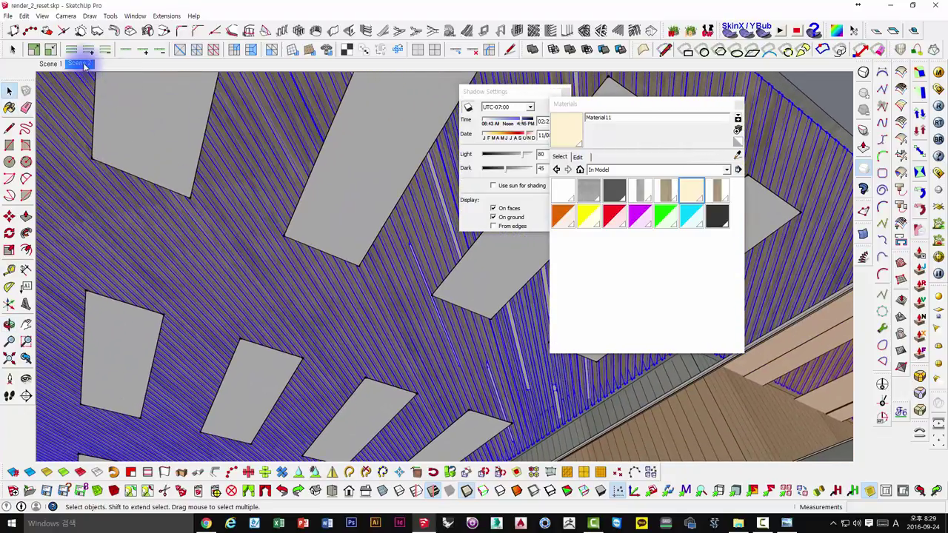
- Return to the Scene 2 view and close Shadow Settings, keeping the Materials panel
click(81, 64)
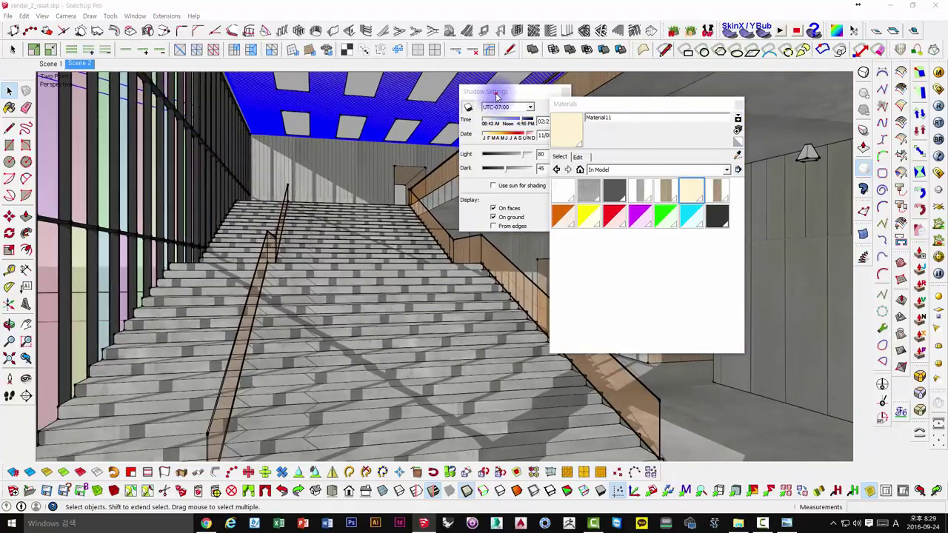
drag(495, 92, 350, 180)
mouse_move(597, 105)
mouse_down()
mouse_move(467, 104)
mouse_move(588, 105)
mouse_up()
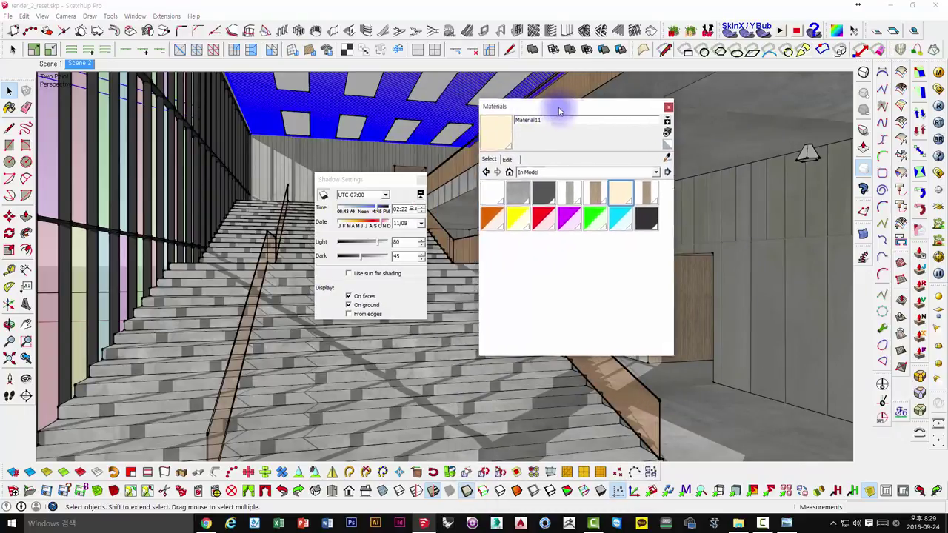
click(420, 181)
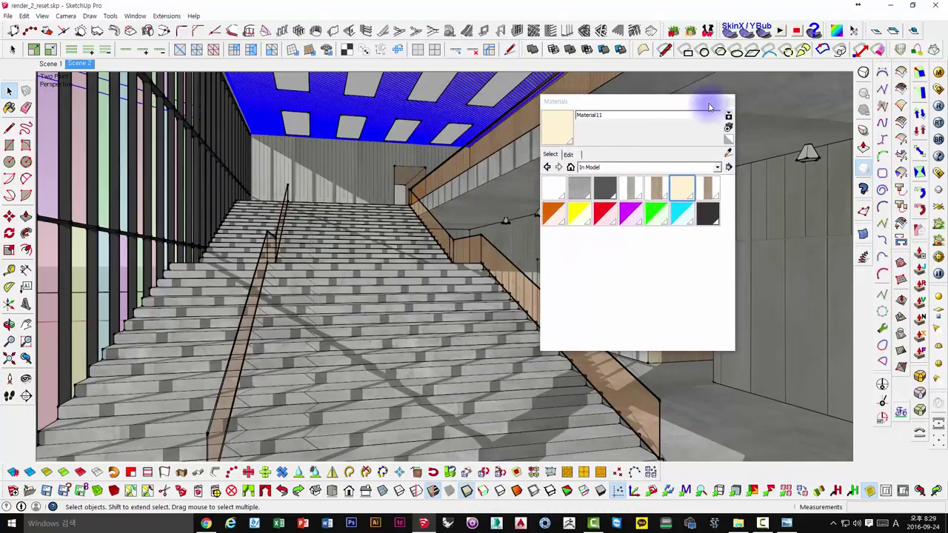
drag(708, 108, 707, 101)
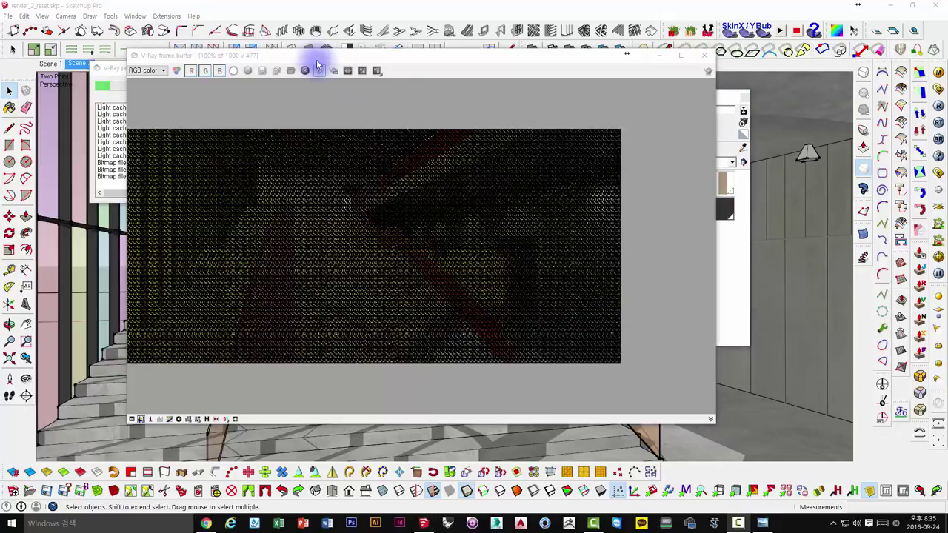
- Shift the V-Ray frame buffer window left, then right, and enlarge it slightly
drag(281, 63, 242, 60)
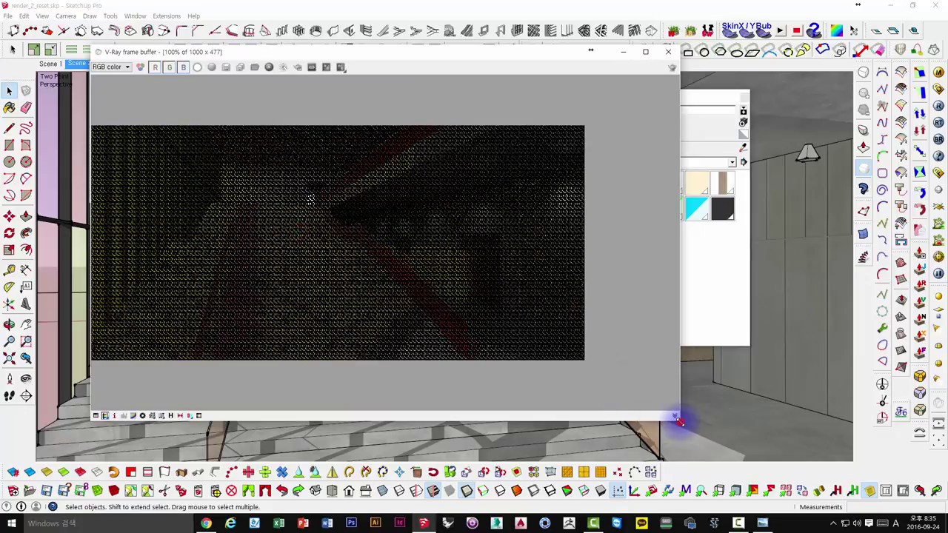
drag(679, 420, 702, 429)
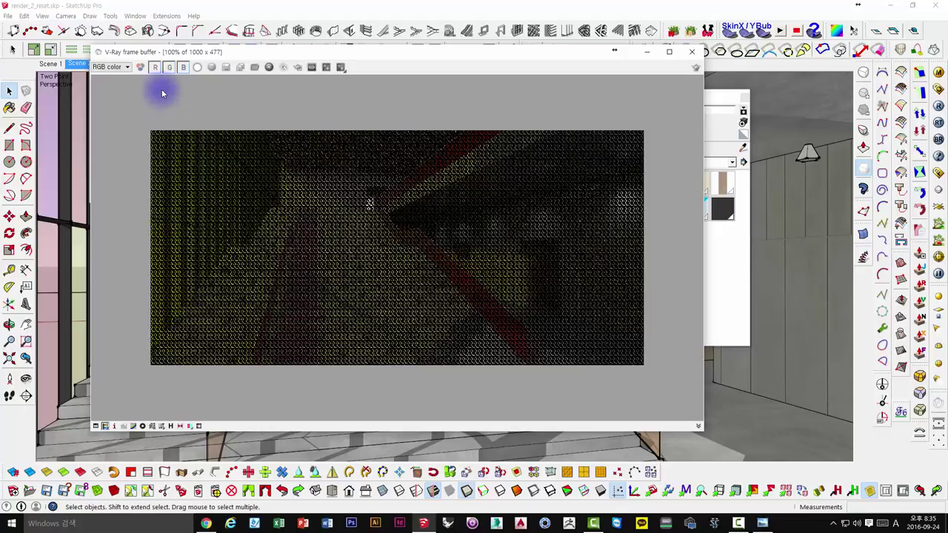
drag(169, 63, 274, 65)
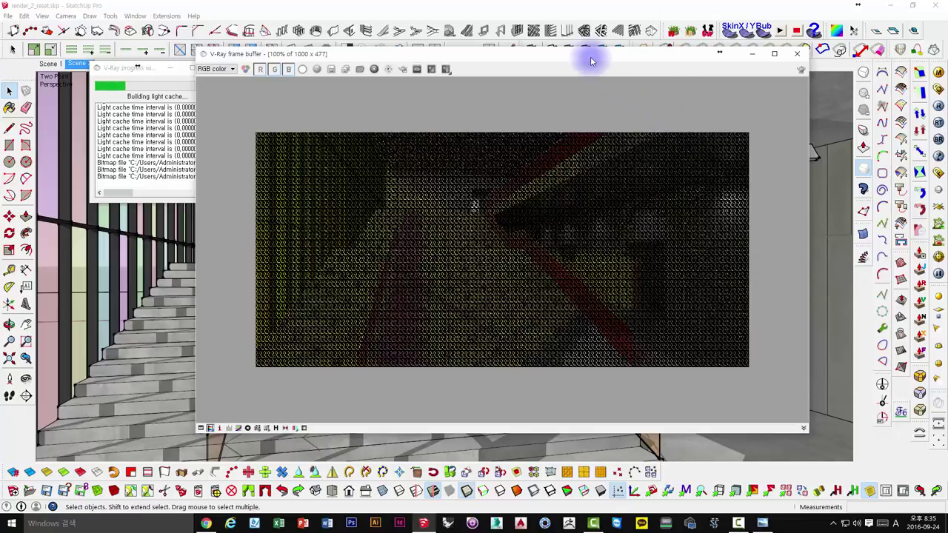
drag(592, 53, 620, 48)
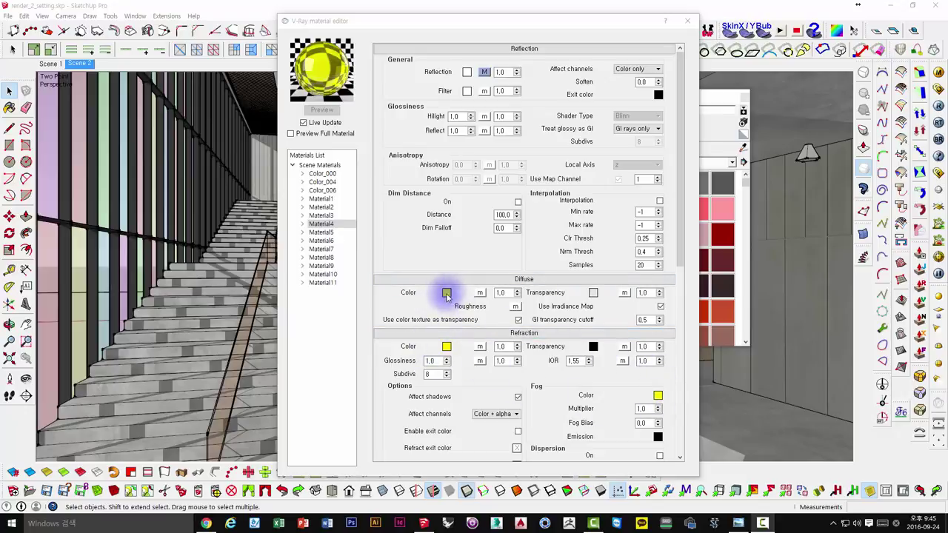
- Review the red Material5, green Material7 and Material6 glass settings in the Materials List
click(328, 232)
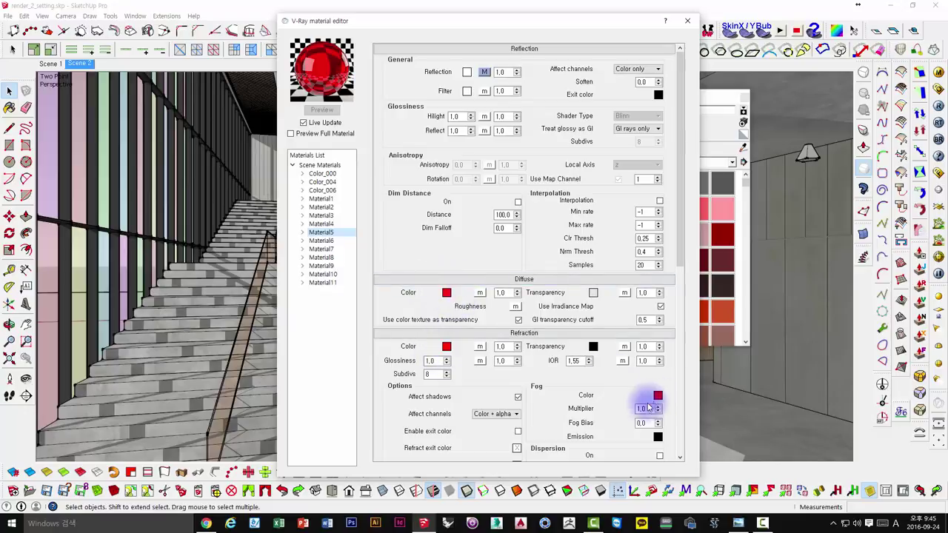
click(335, 248)
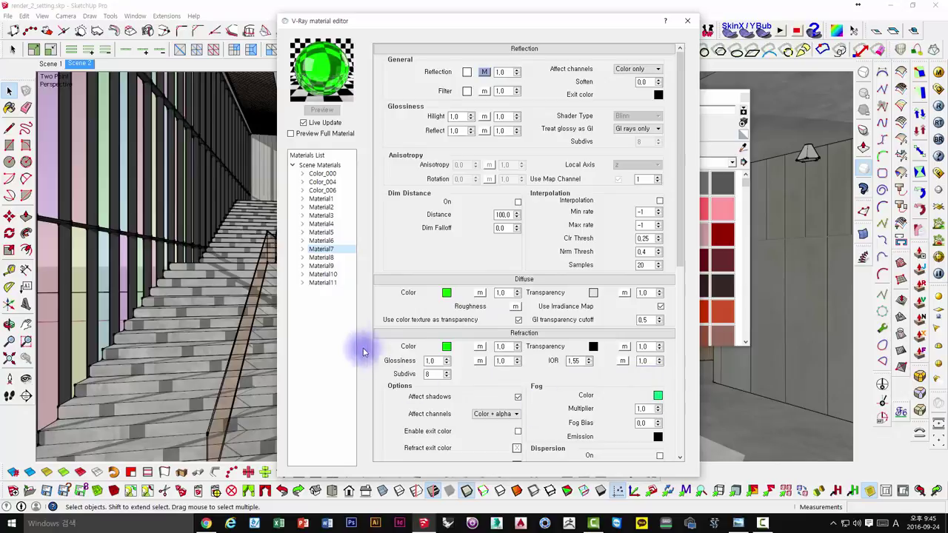
click(337, 242)
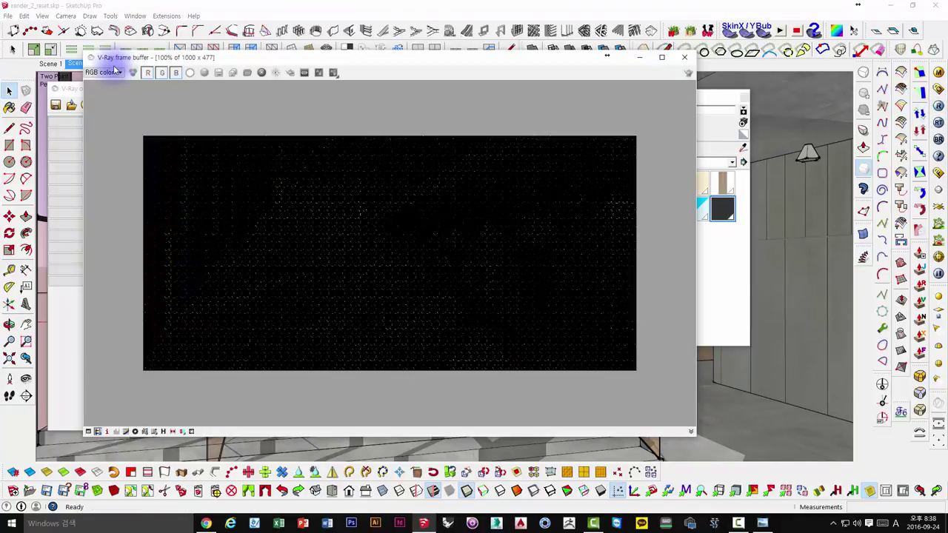
- Move the frame buffer up and left, shorten it, and settle it in place
drag(122, 63, 152, 58)
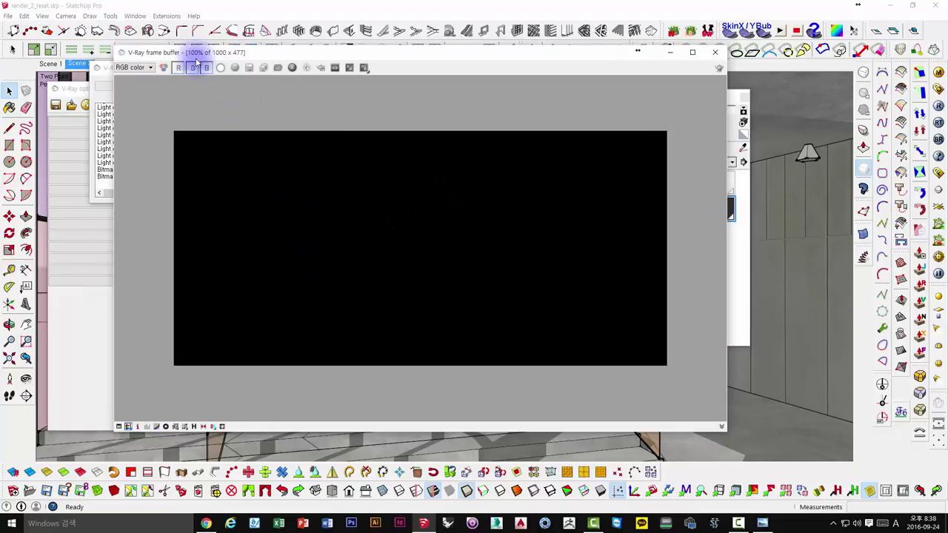
drag(224, 55, 241, 67)
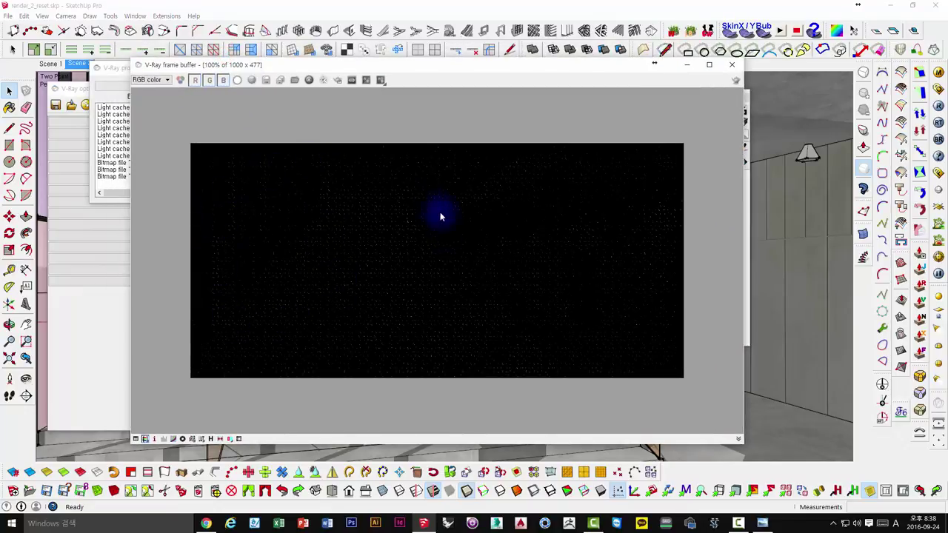
scroll(377, 300, up, 1)
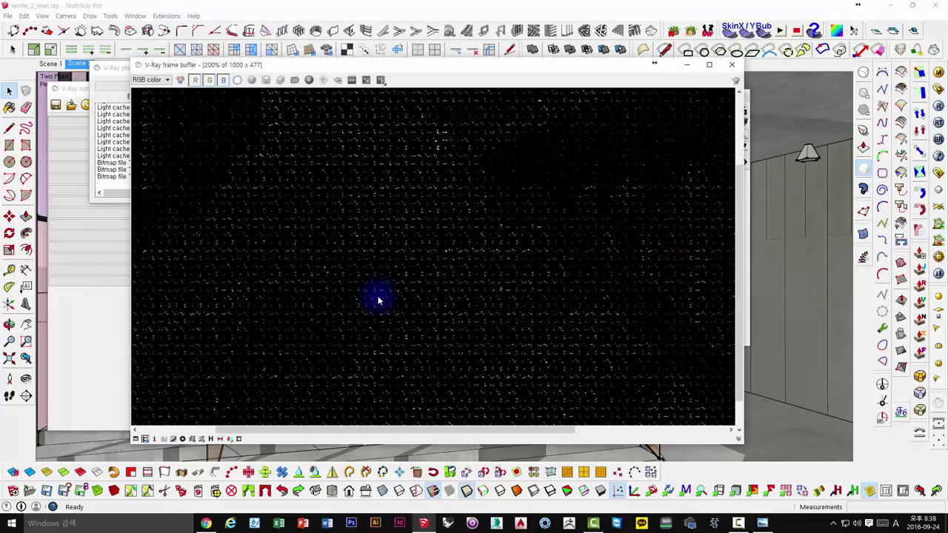
scroll(378, 300, down, 1)
scroll(311, 175, up, 1)
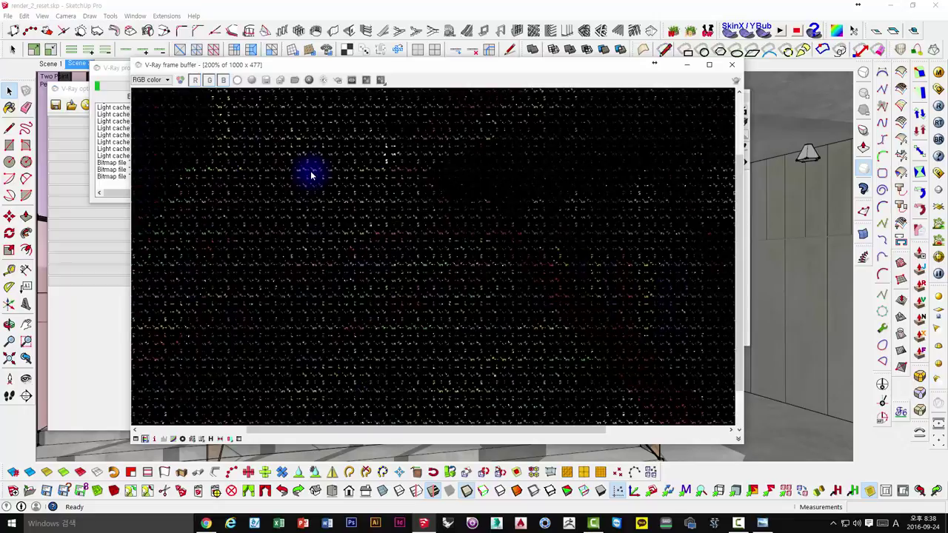
scroll(317, 194, down, 1)
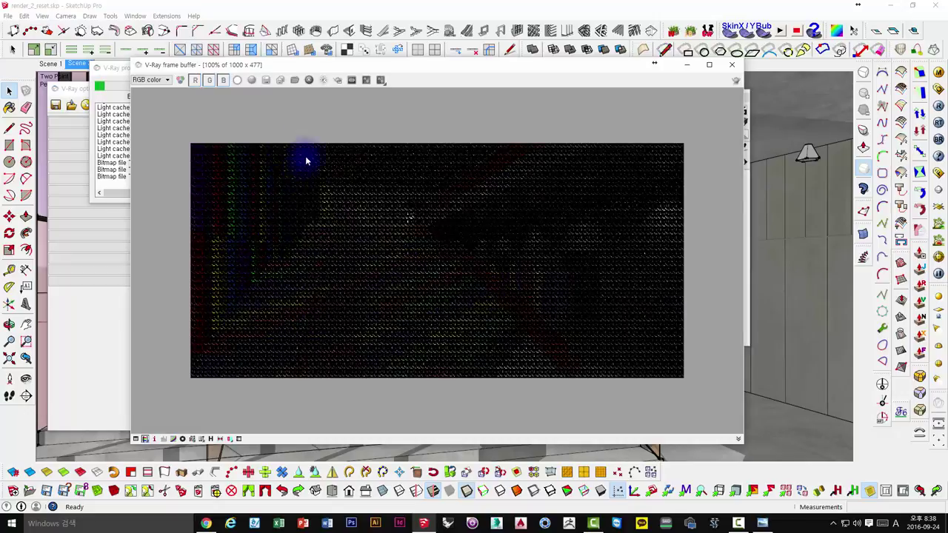
drag(306, 62, 247, 33)
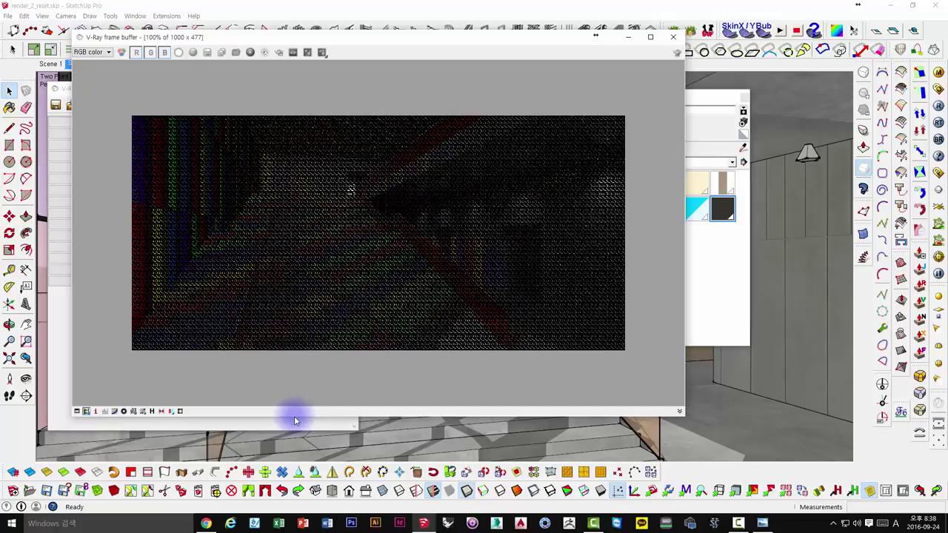
drag(294, 415, 297, 373)
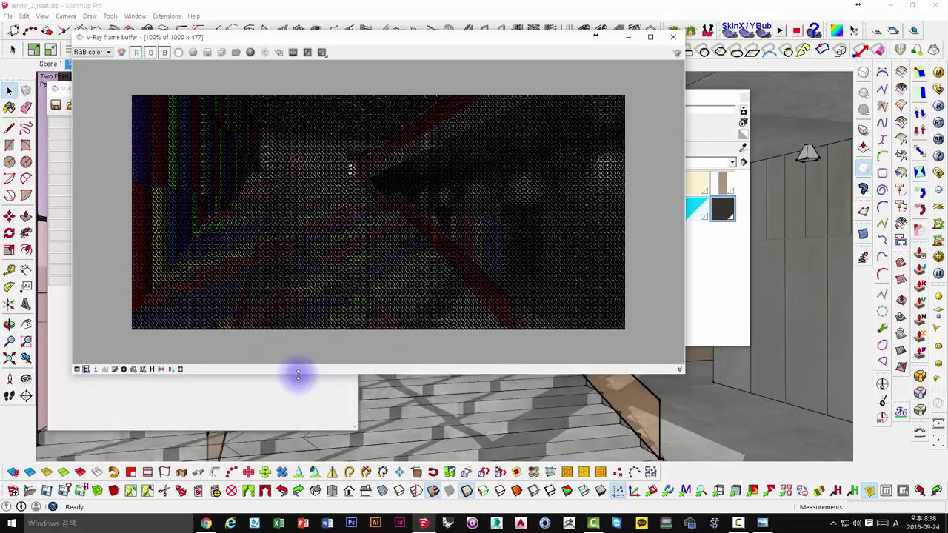
drag(297, 40, 294, 40)
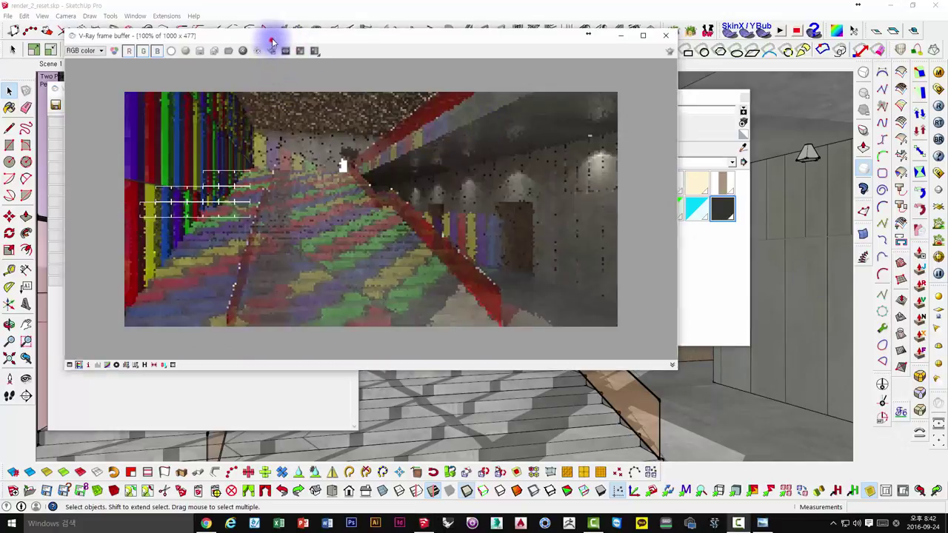
- Nudge the render window into place and adjust controls in the frame buffer
drag(271, 37, 268, 44)
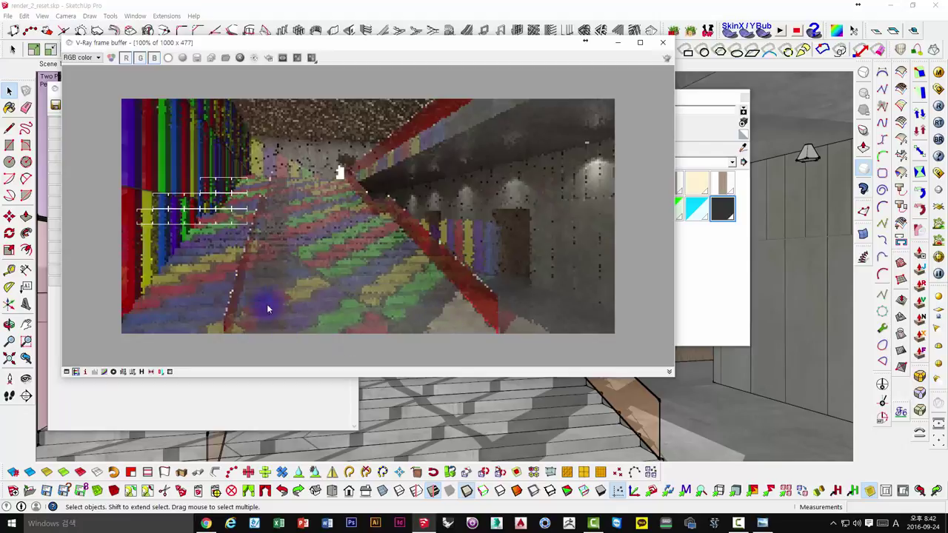
click(345, 247)
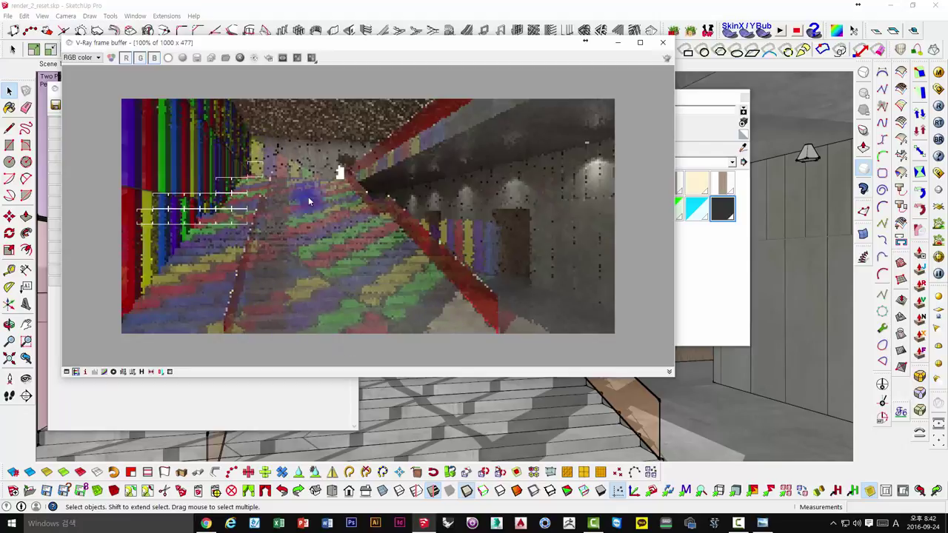
click(270, 171)
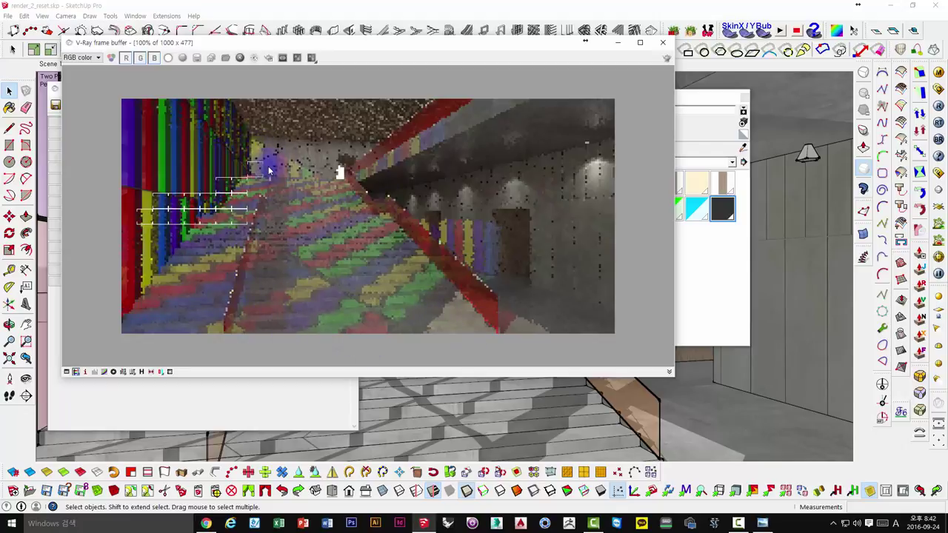
click(384, 232)
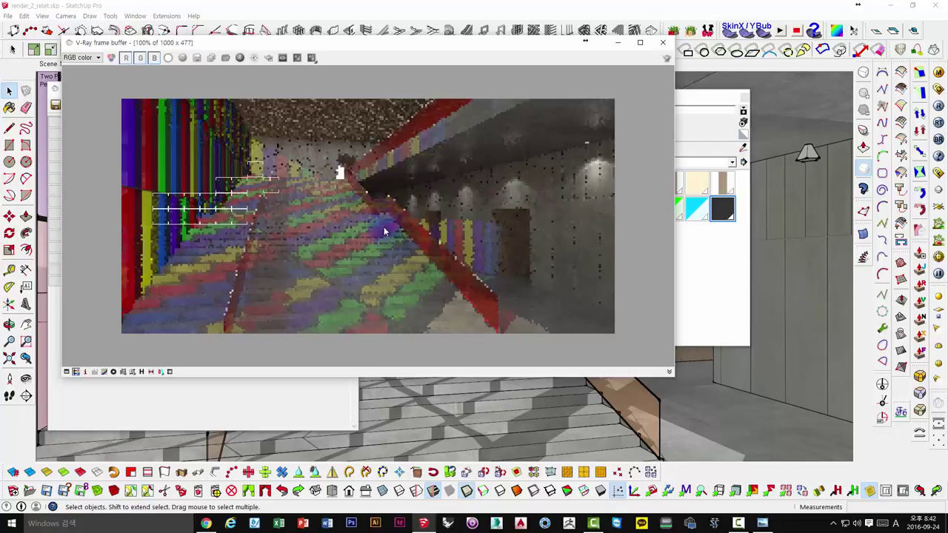
drag(286, 99, 353, 124)
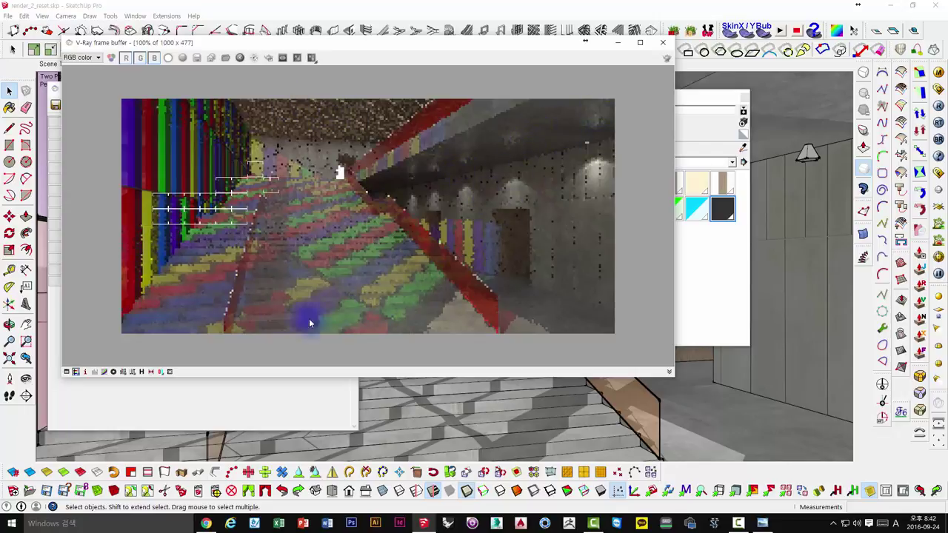
- Dock Color corrections beside the render, enable Curves, and bend the curve to brighten it
click(69, 371)
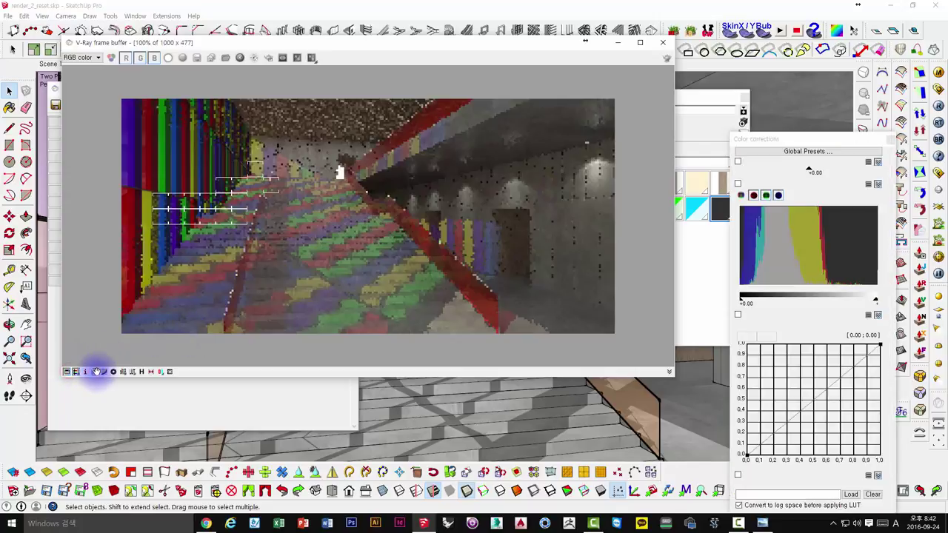
drag(763, 138, 700, 69)
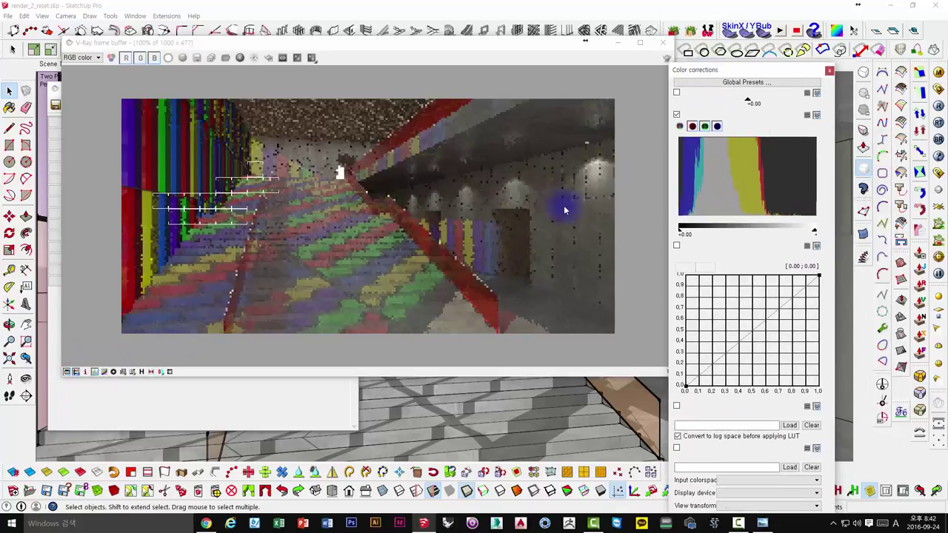
click(98, 372)
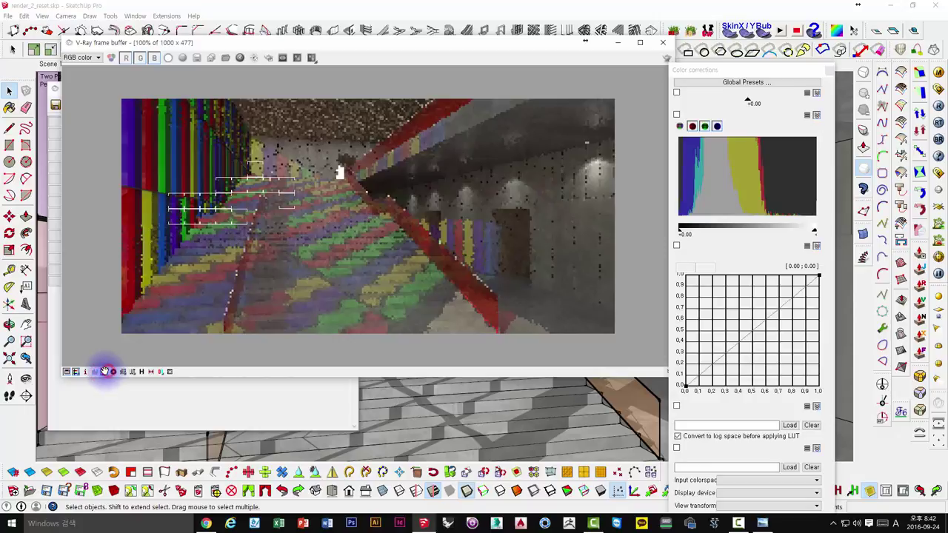
click(818, 276)
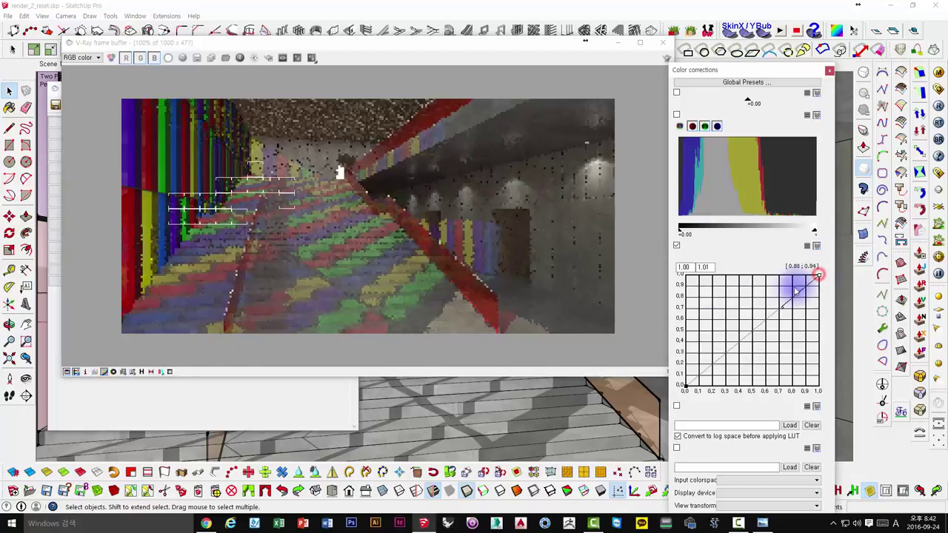
mouse_move(796, 291)
mouse_down()
mouse_move(747, 276)
mouse_move(684, 399)
mouse_move(725, 362)
mouse_move(717, 373)
mouse_up()
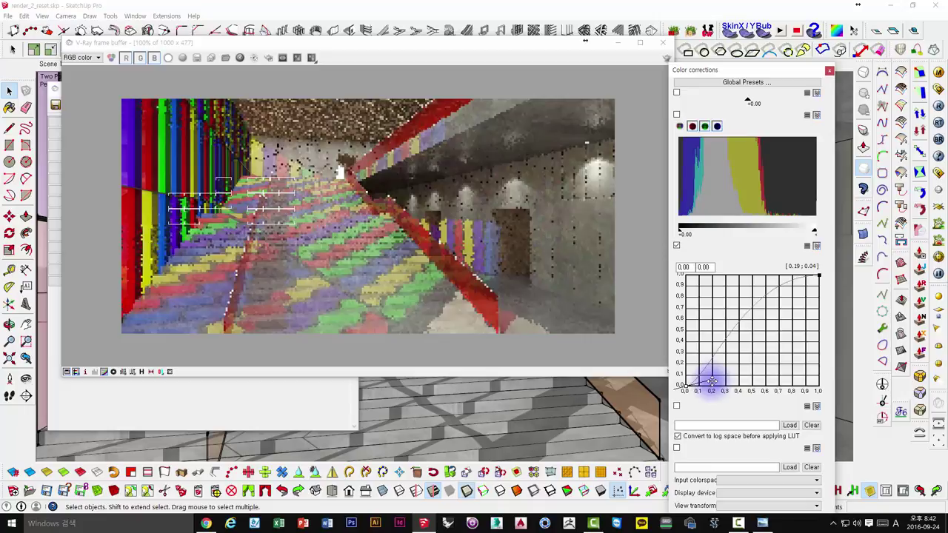
click(317, 165)
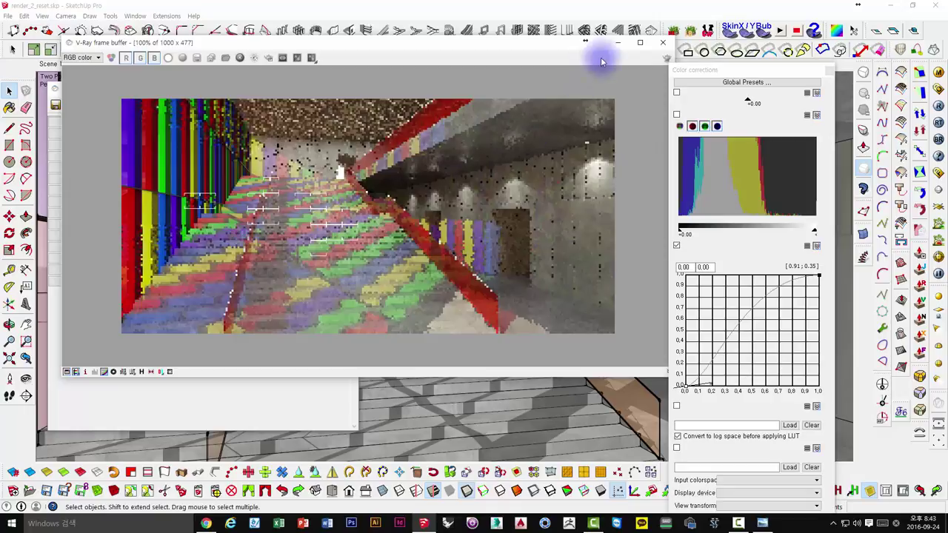
- Close the frame buffer and progress log, and move the V-Ray option editor right
click(660, 45)
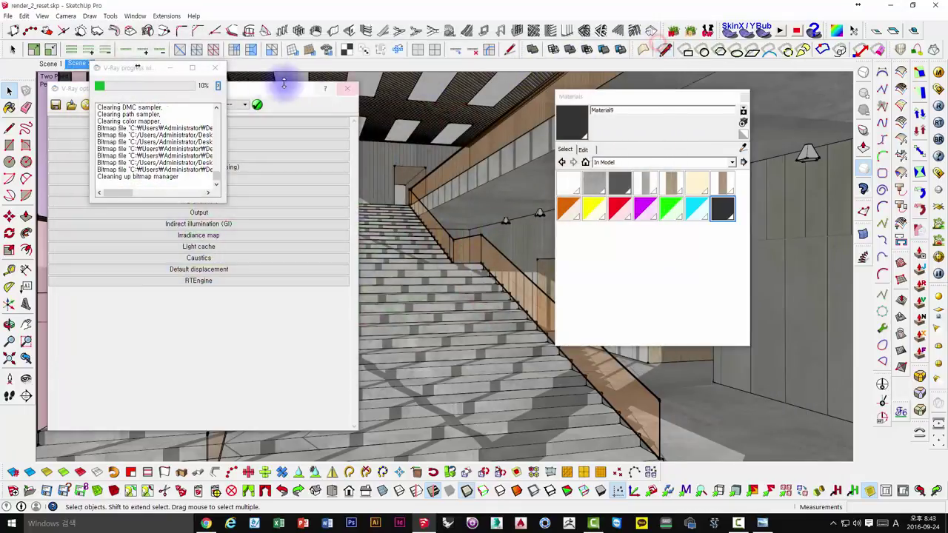
click(215, 71)
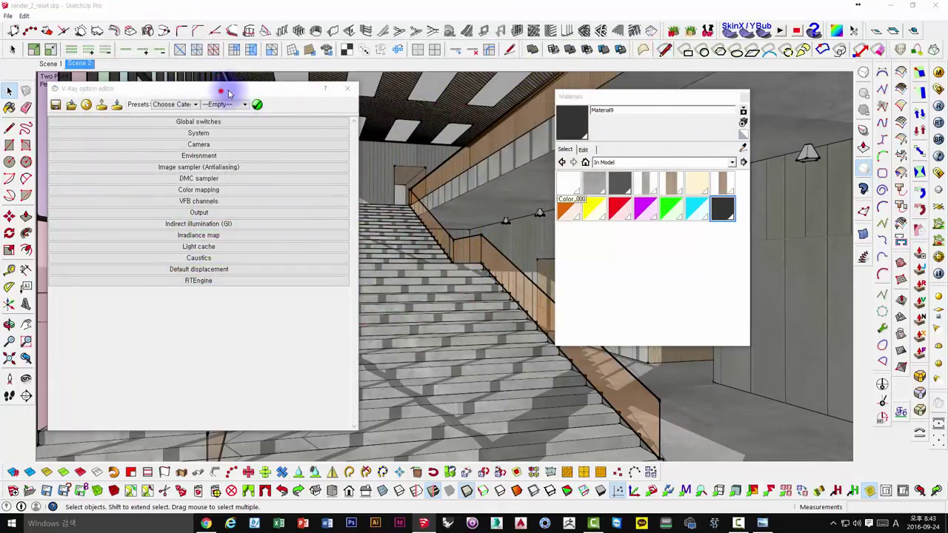
drag(222, 89, 287, 85)
- Set the Environment GI skylight's sun intensity to 5.0 and confirm the value
click(267, 154)
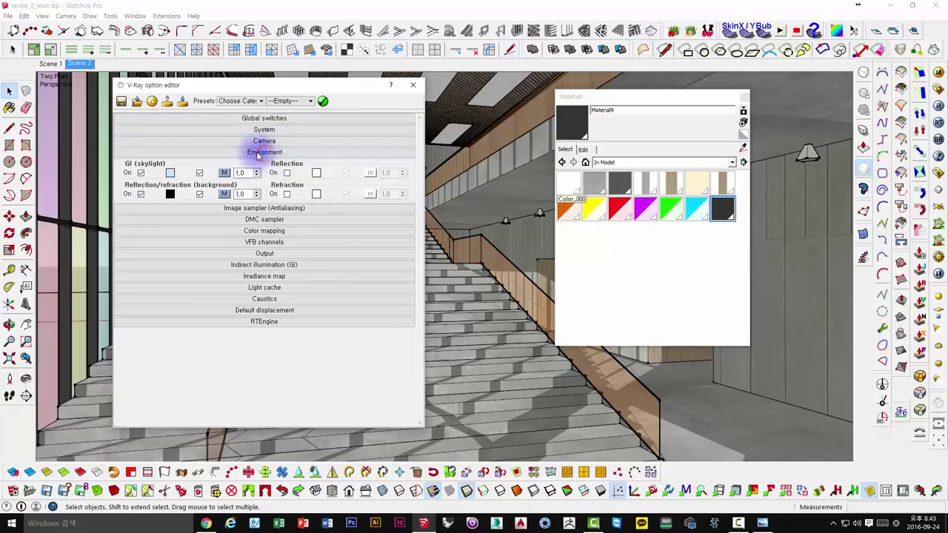
click(224, 172)
double_click(338, 285)
text(5)
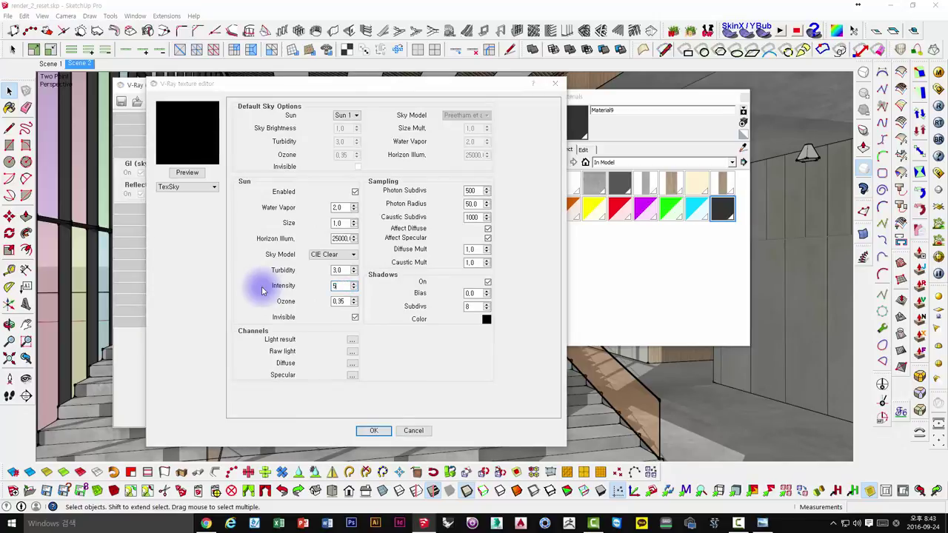
key(Return)
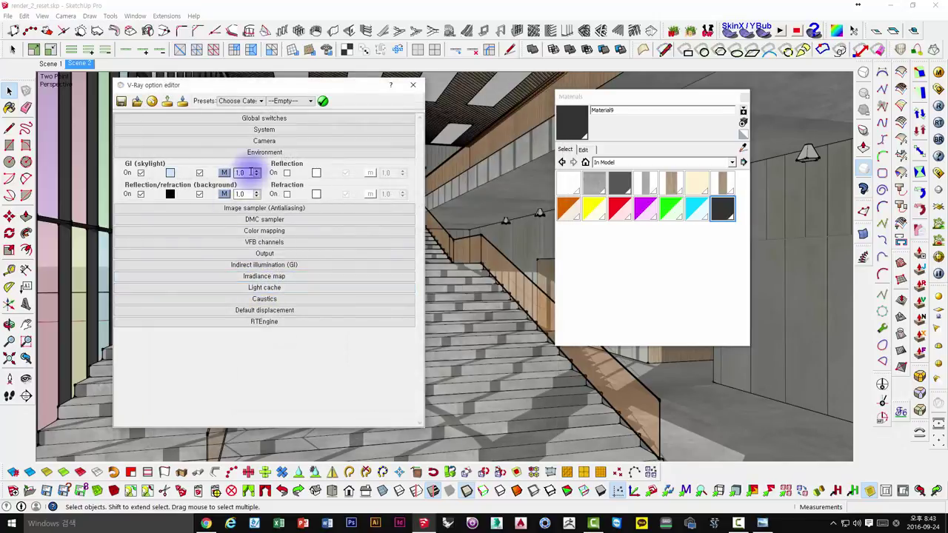
double_click(245, 172)
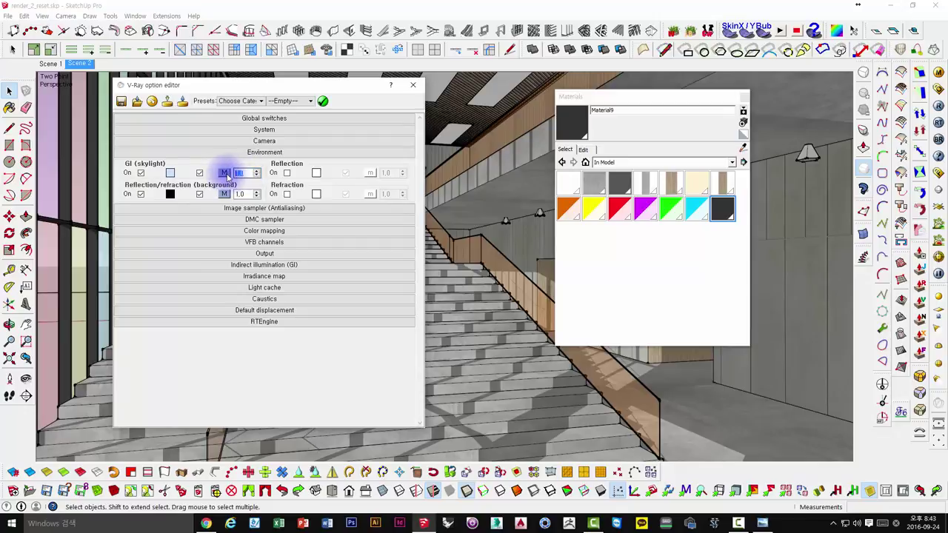
click(225, 172)
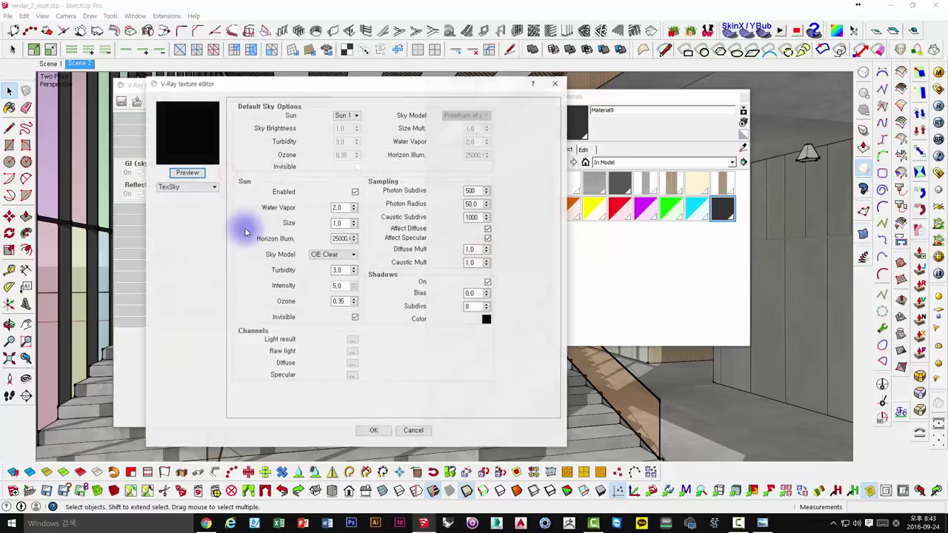
drag(344, 288, 319, 291)
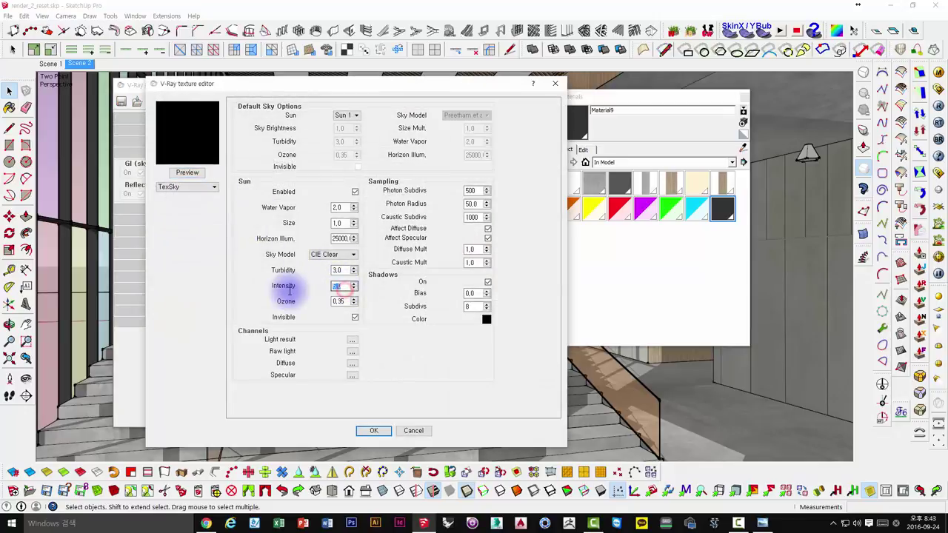
click(414, 432)
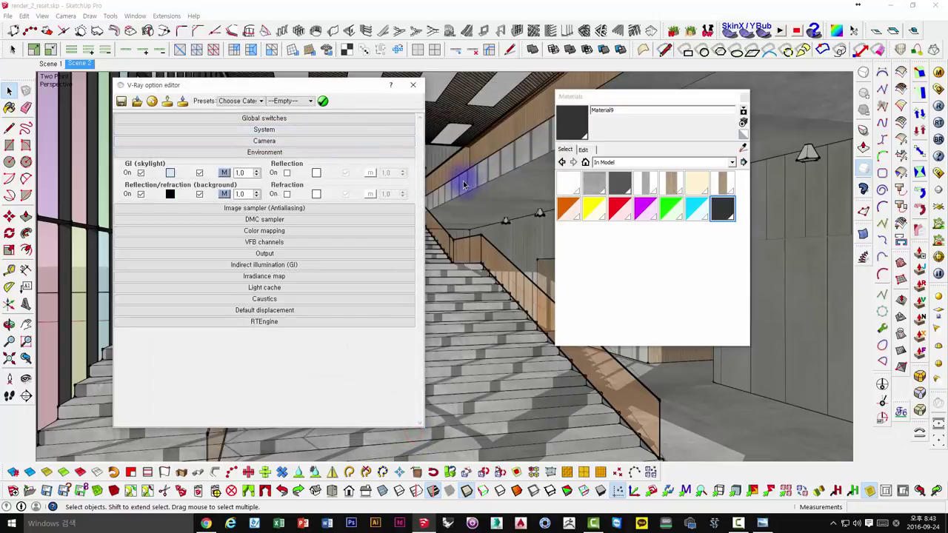
click(254, 152)
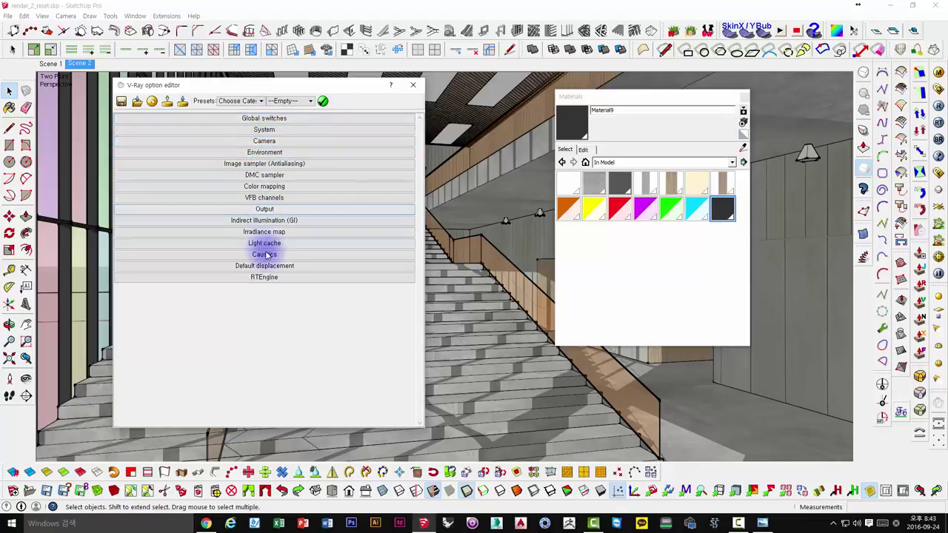
- Set the Irradiance map to min rate -4, HSph subdivs 80, interp samples 40
click(288, 221)
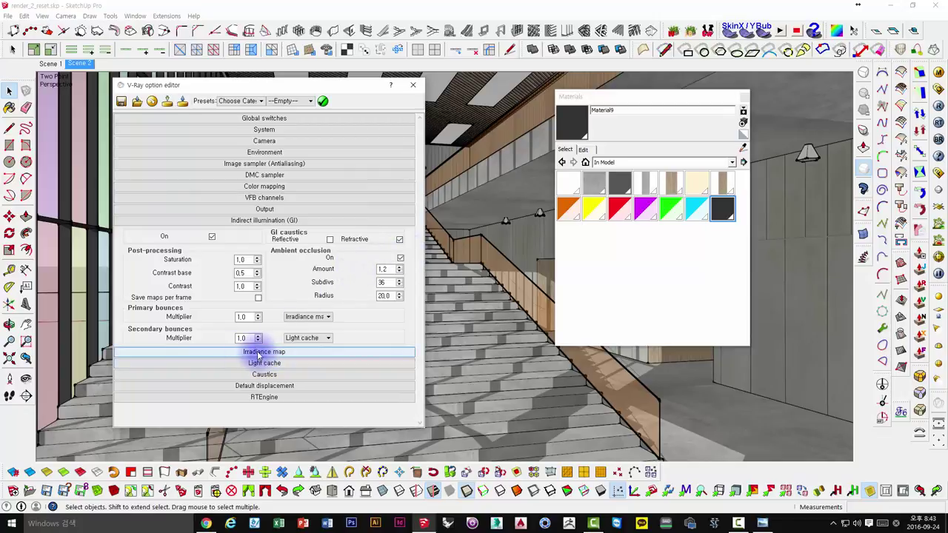
click(269, 220)
click(265, 231)
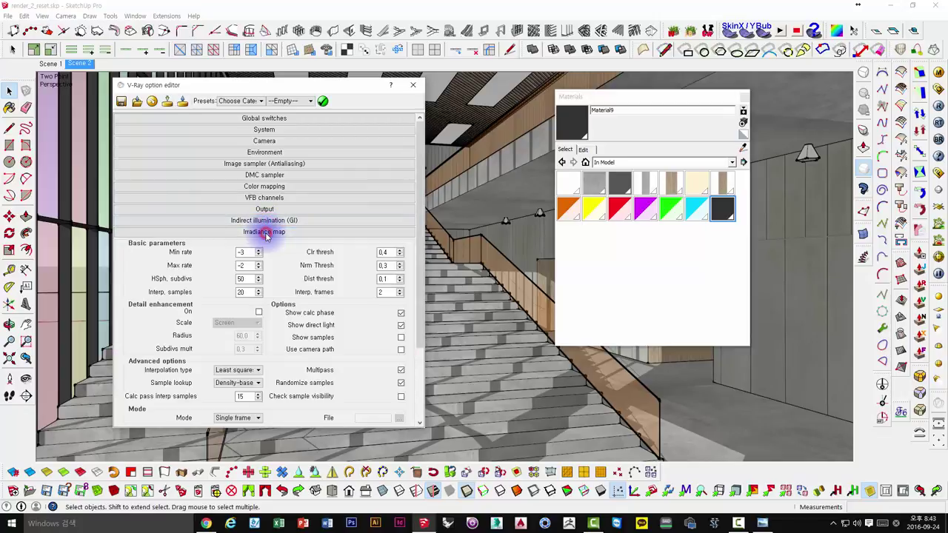
double_click(243, 252)
text(-4)
text(-1)
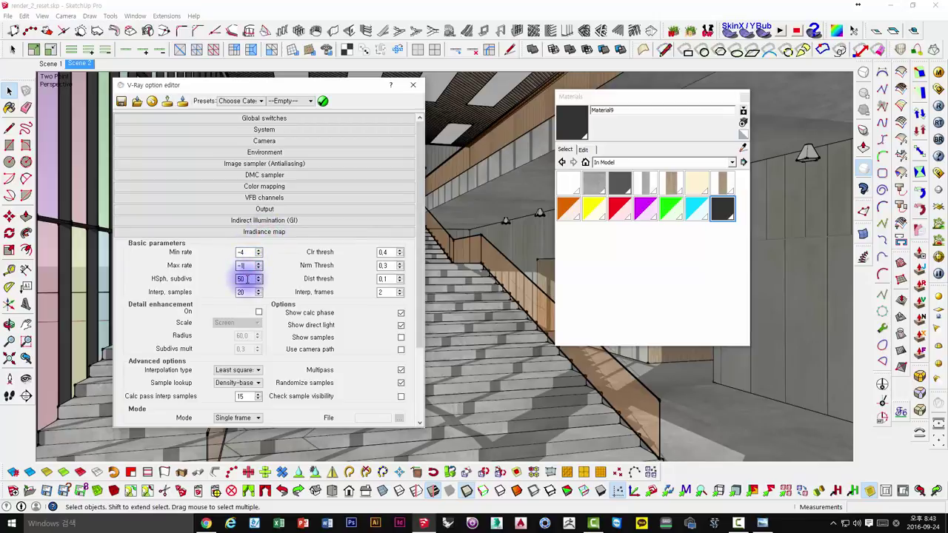
double_click(245, 279)
text(80)
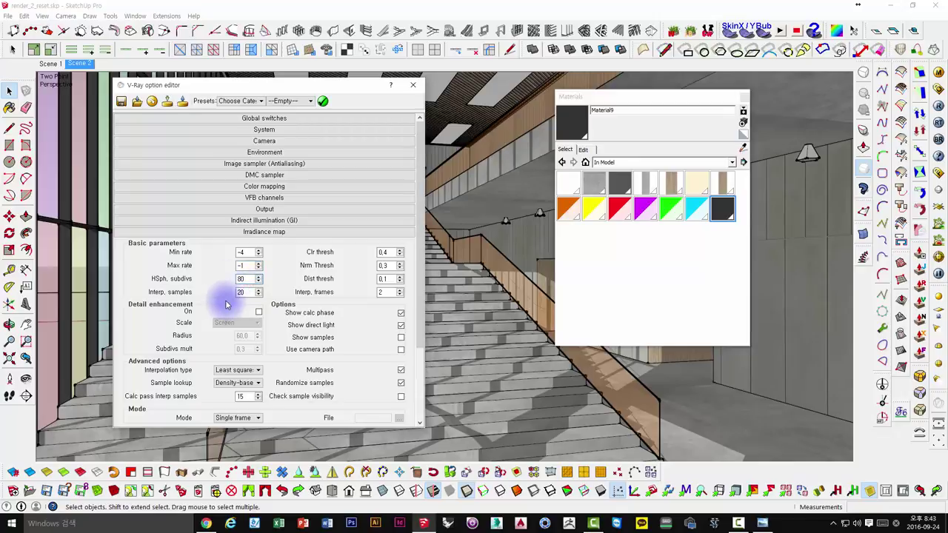
double_click(244, 293)
text(40)
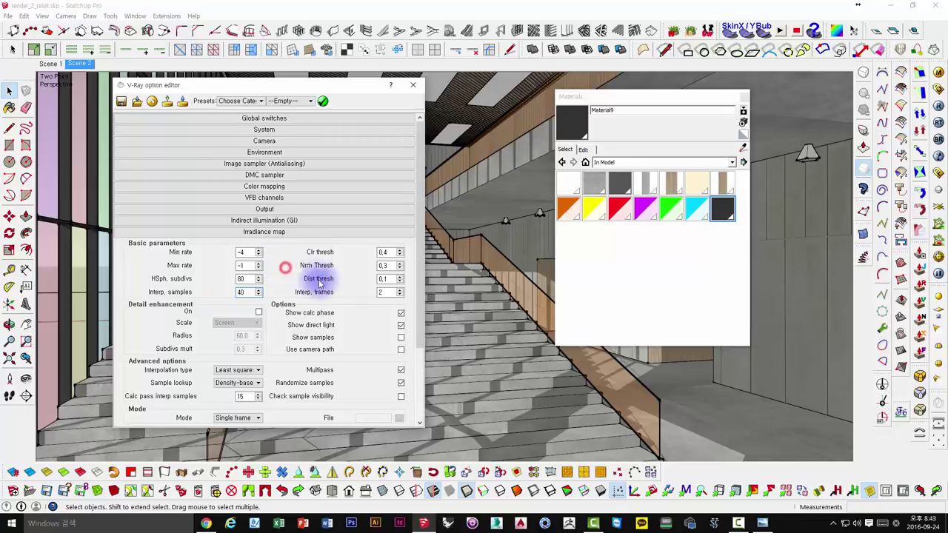
drag(423, 250, 419, 360)
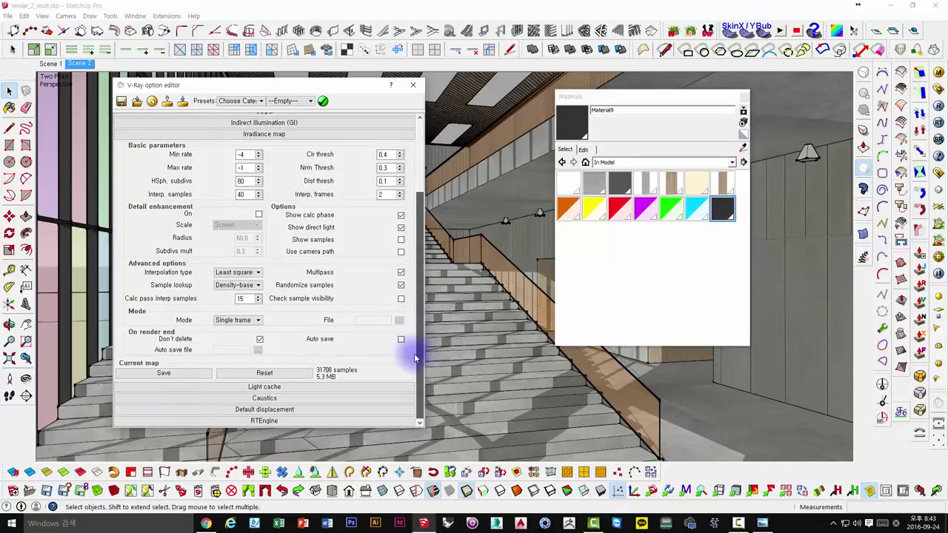
- Change the Light cache subdivs from 800 to 1200
click(263, 388)
drag(417, 306, 417, 370)
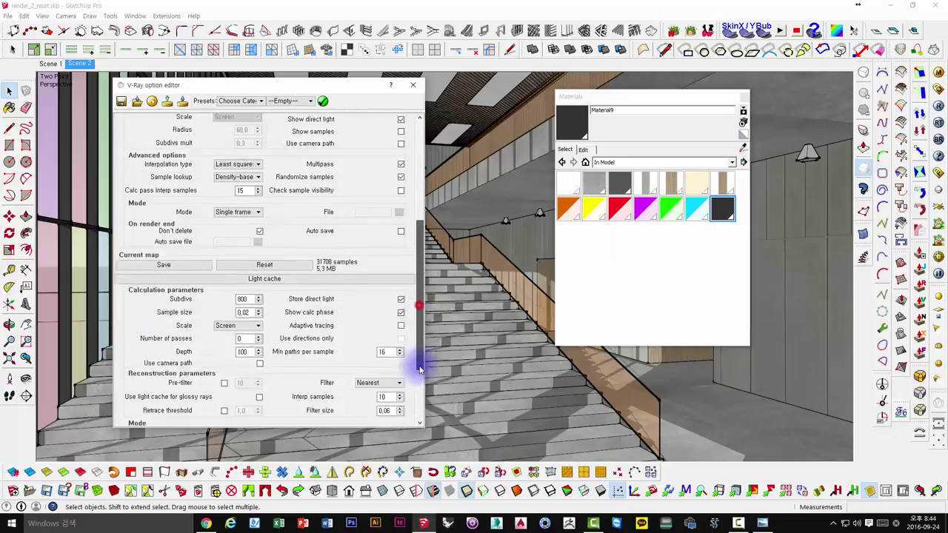
double_click(243, 220)
text(1200)
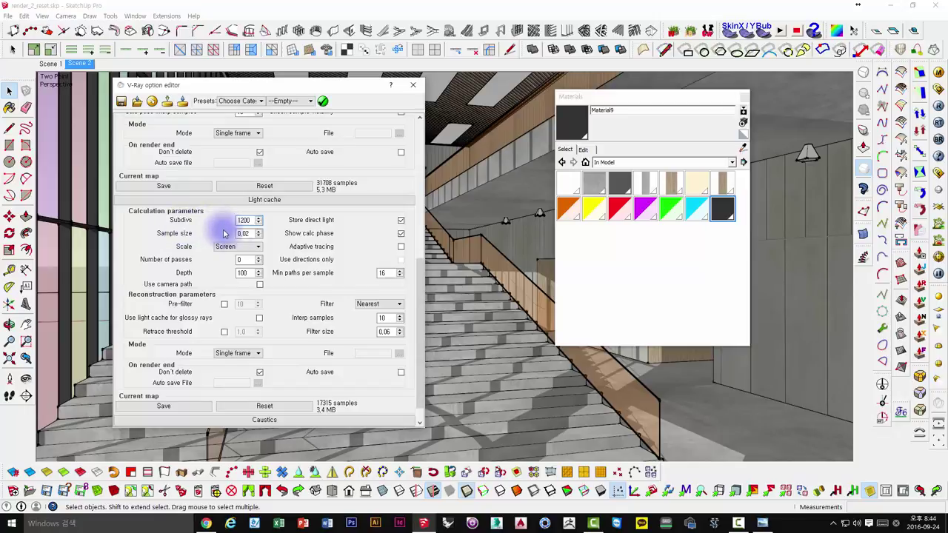
double_click(243, 233)
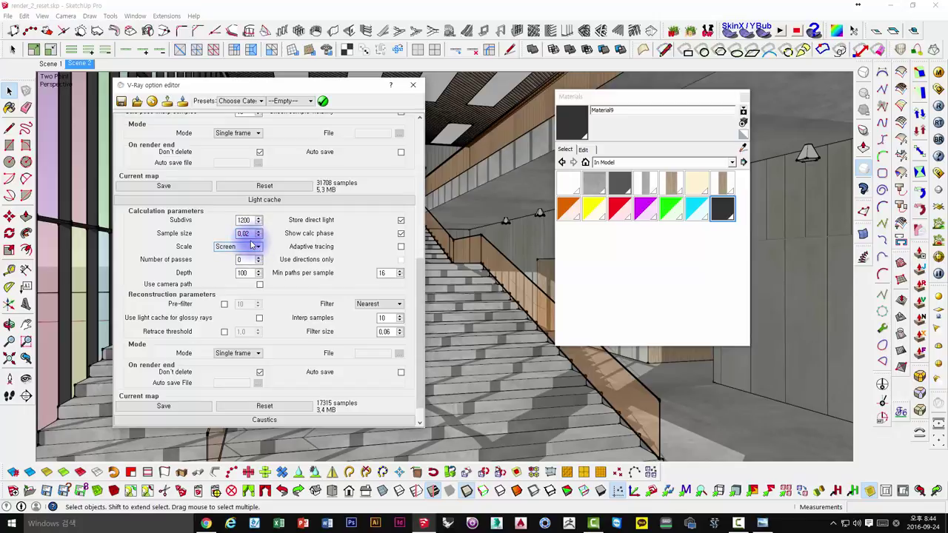
text(0.03)
drag(419, 280, 429, 130)
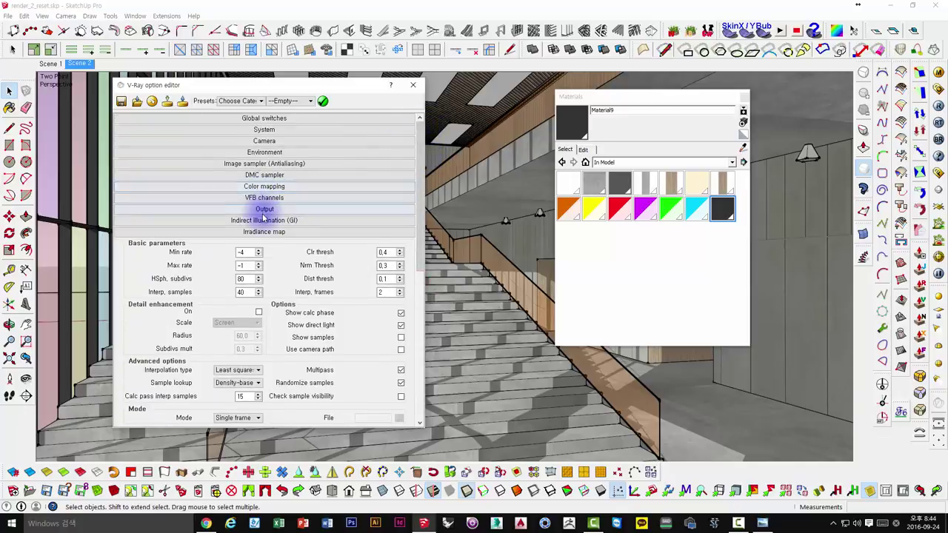
- Keep width 1600, change output height to 763, and render the staircase scene
click(258, 208)
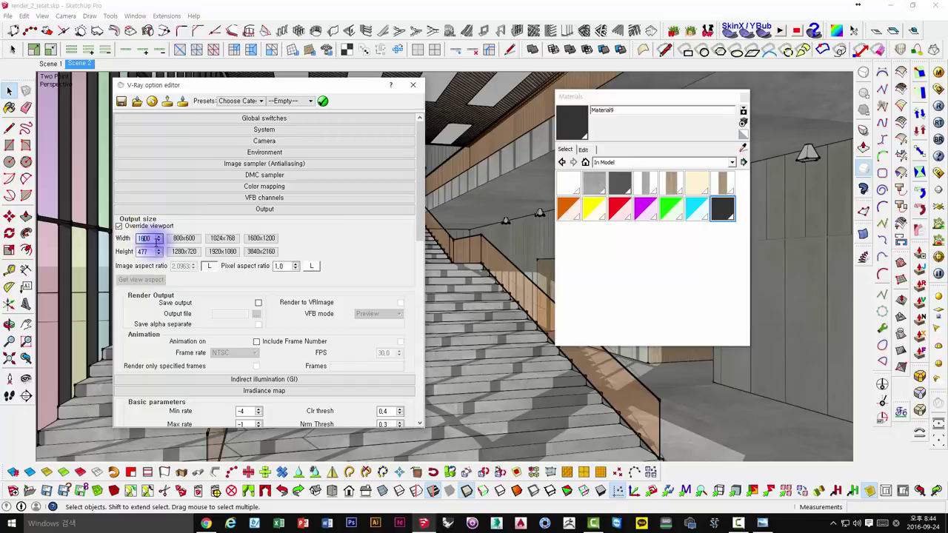
double_click(152, 251)
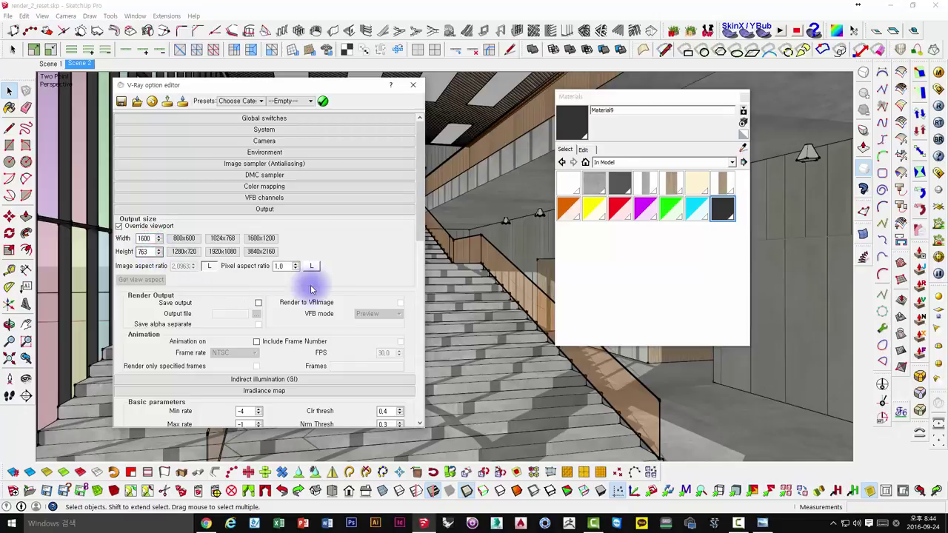
drag(342, 90, 326, 82)
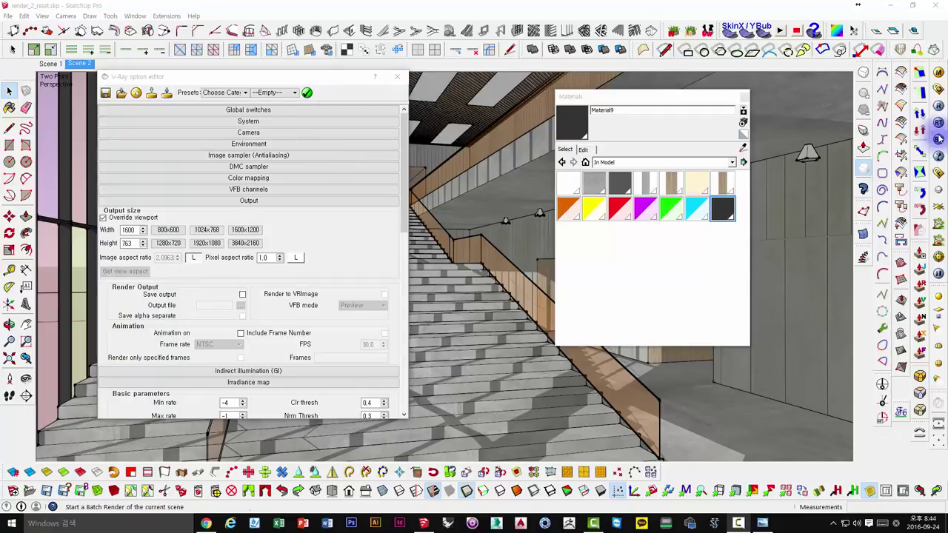
click(937, 109)
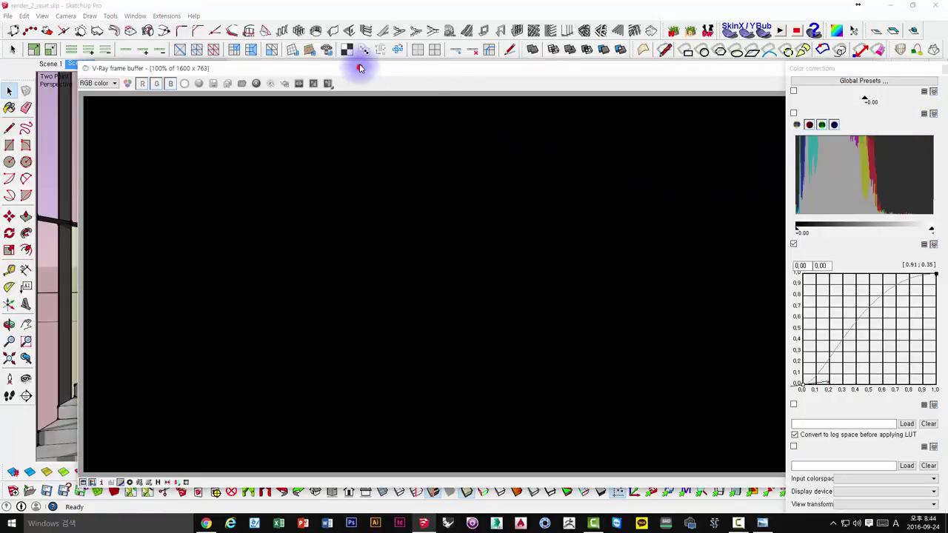
- Maximize the frame buffer and arrange the Color corrections panel beside the finishing render
drag(360, 68, 360, 39)
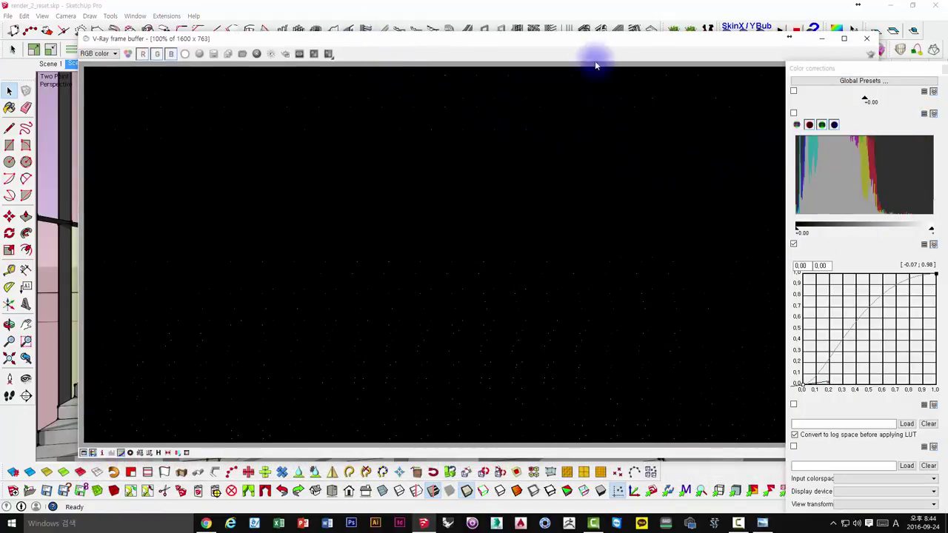
drag(588, 39, 539, 26)
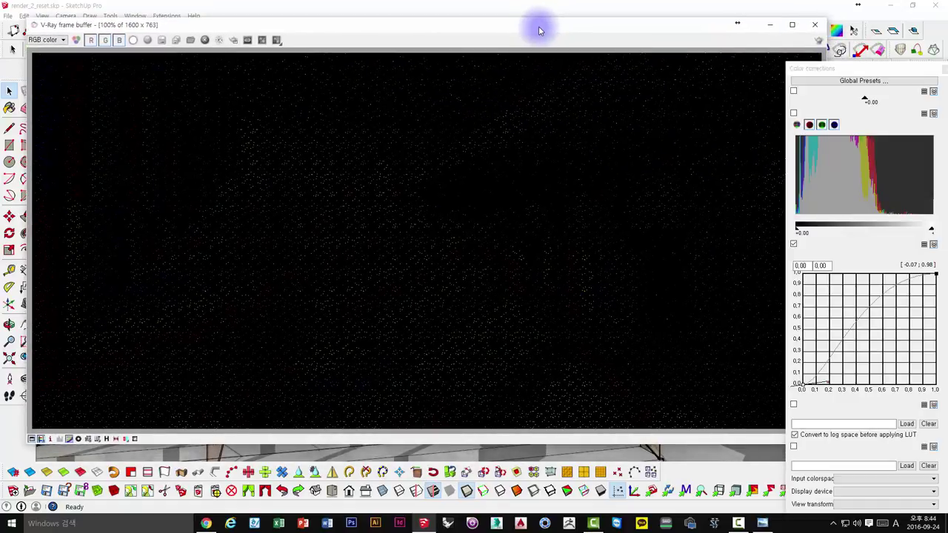
drag(804, 69, 775, 60)
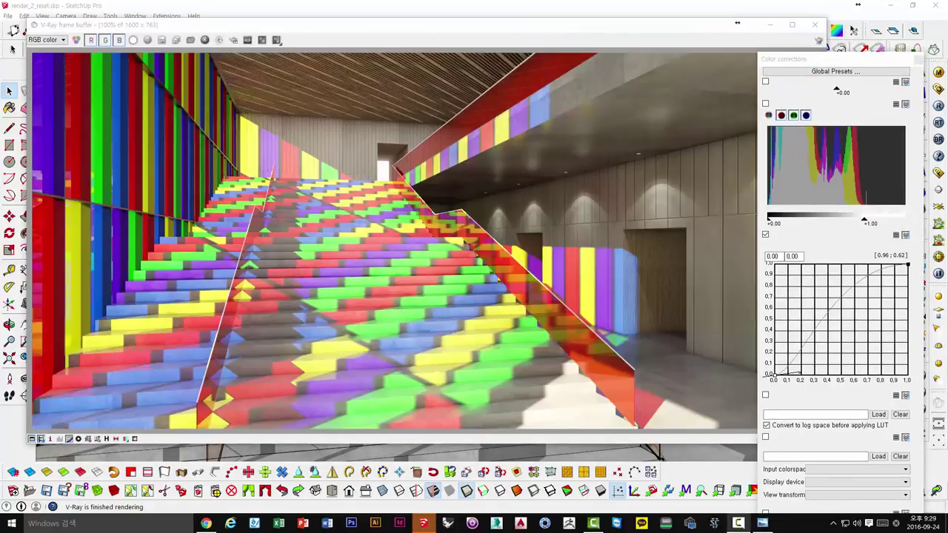
double_click(737, 23)
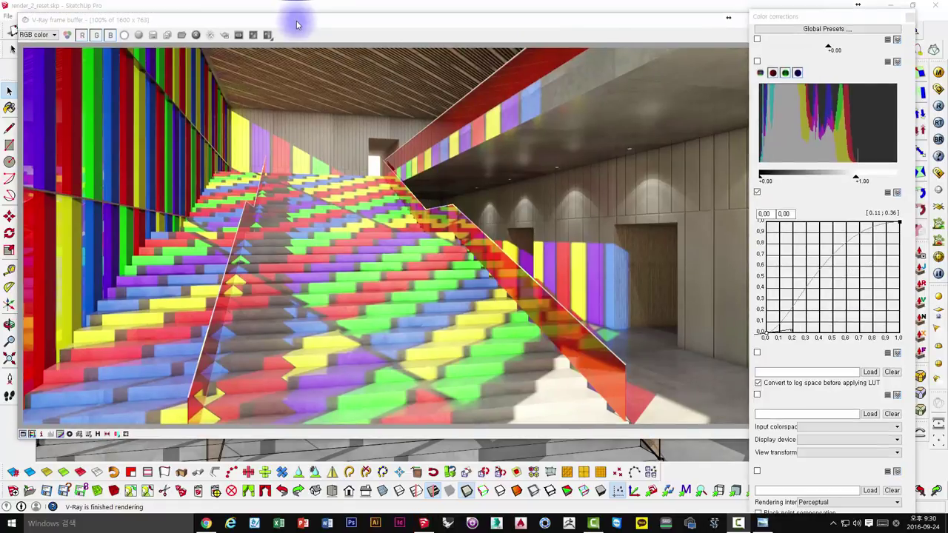
mouse_move(297, 20)
mouse_down()
mouse_move(323, 28)
mouse_move(303, 22)
mouse_up()
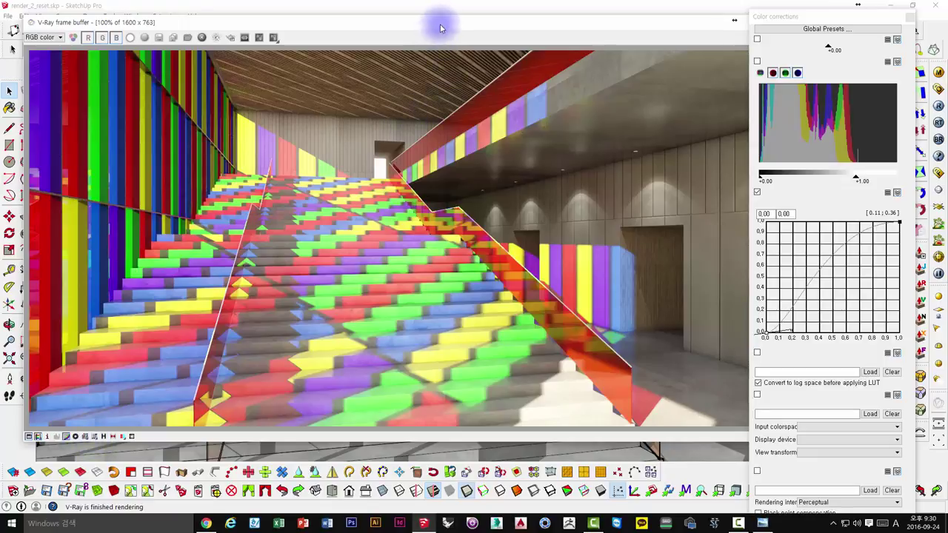
drag(437, 26, 439, 24)
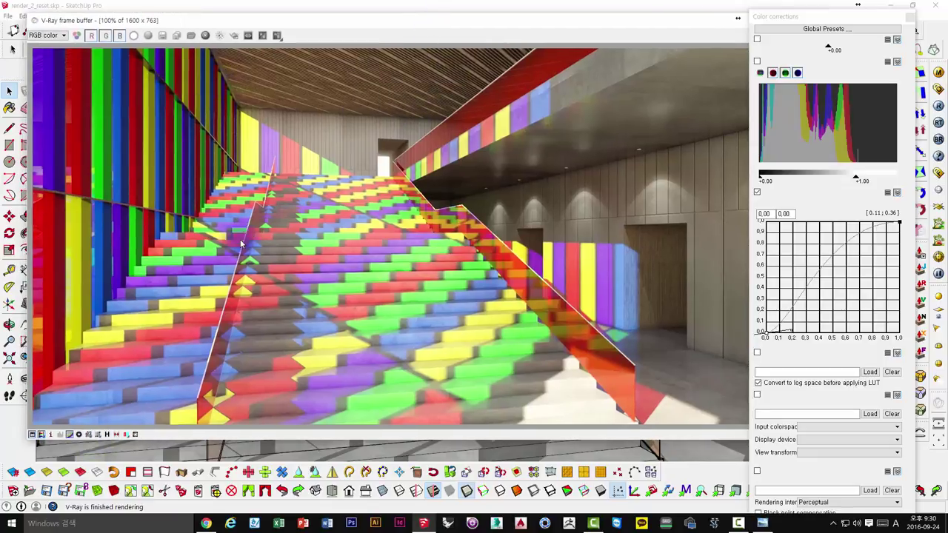
click(497, 171)
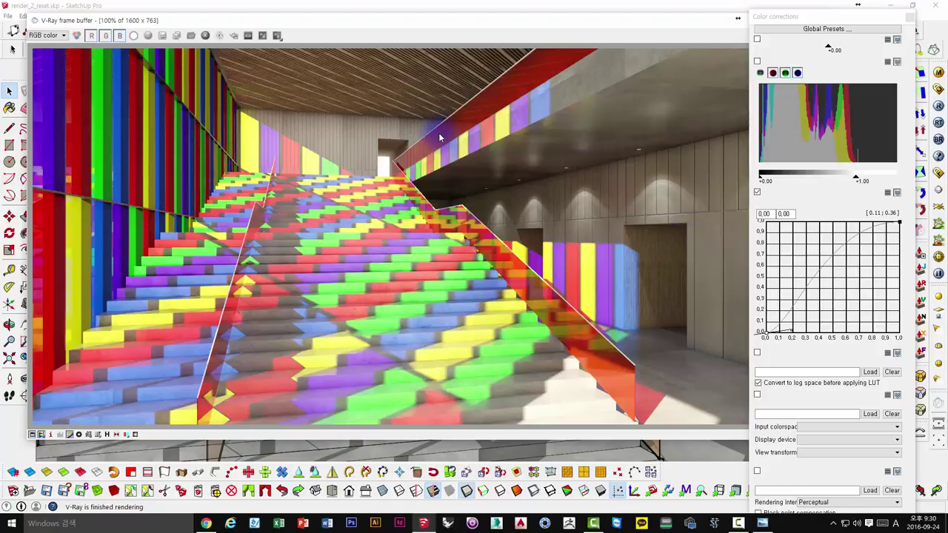
drag(780, 18, 798, 19)
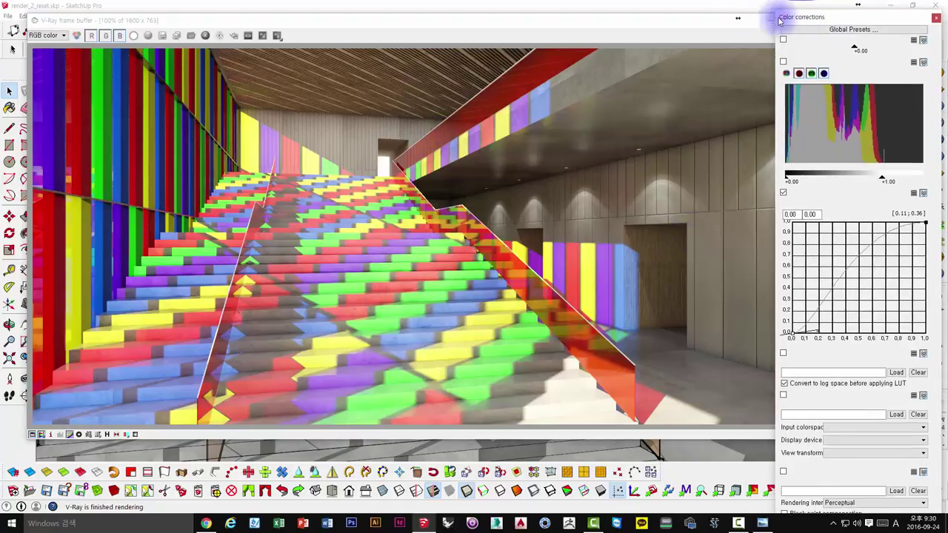
double_click(673, 18)
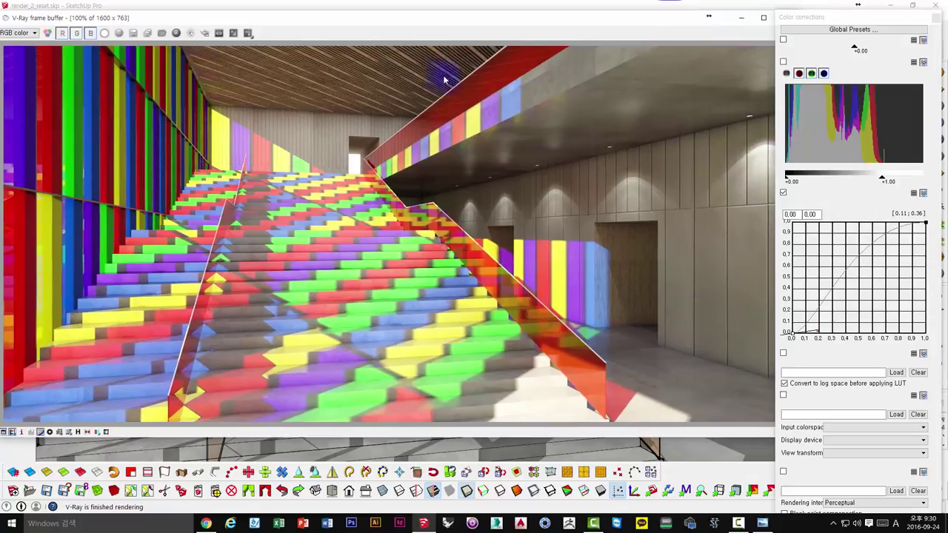
drag(261, 19, 275, 18)
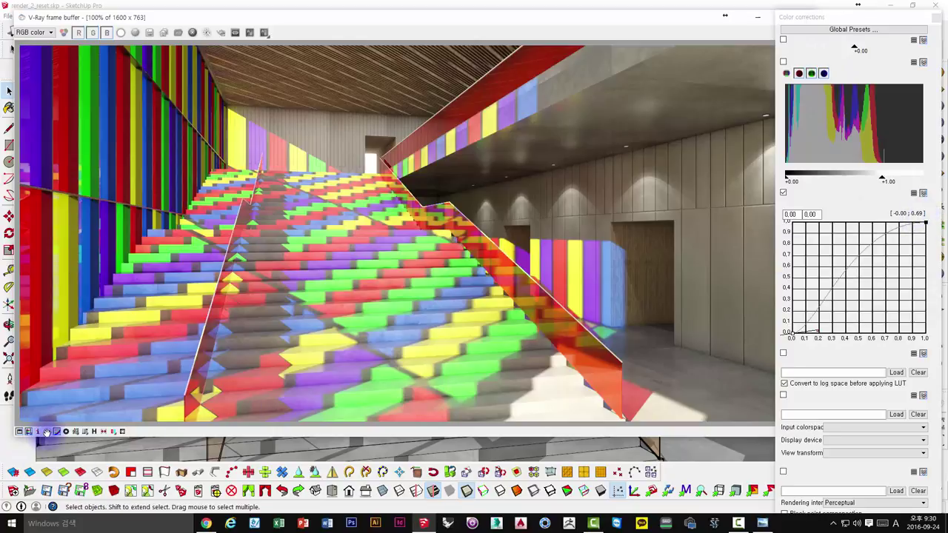
- Toggle corrections to compare, and set the curve's top-right point to 1.00, 1.00
click(56, 432)
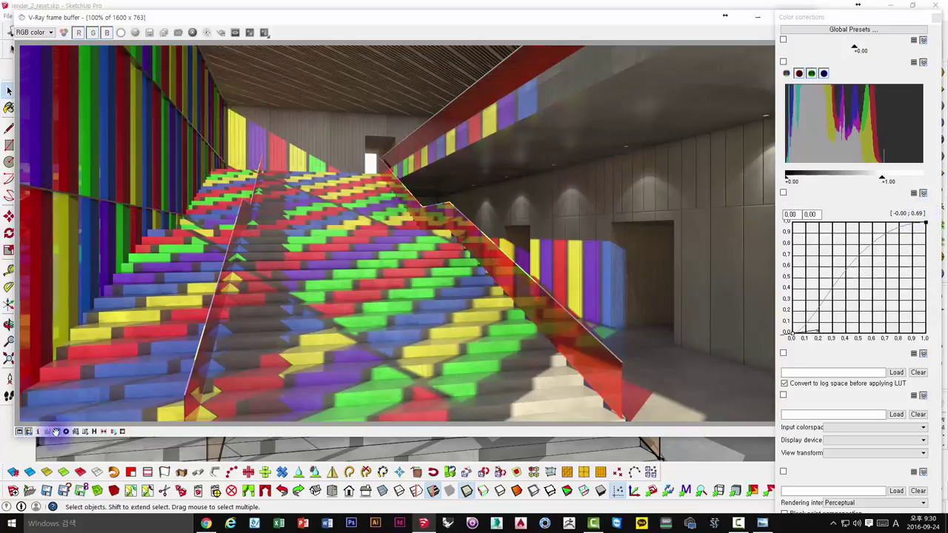
click(55, 431)
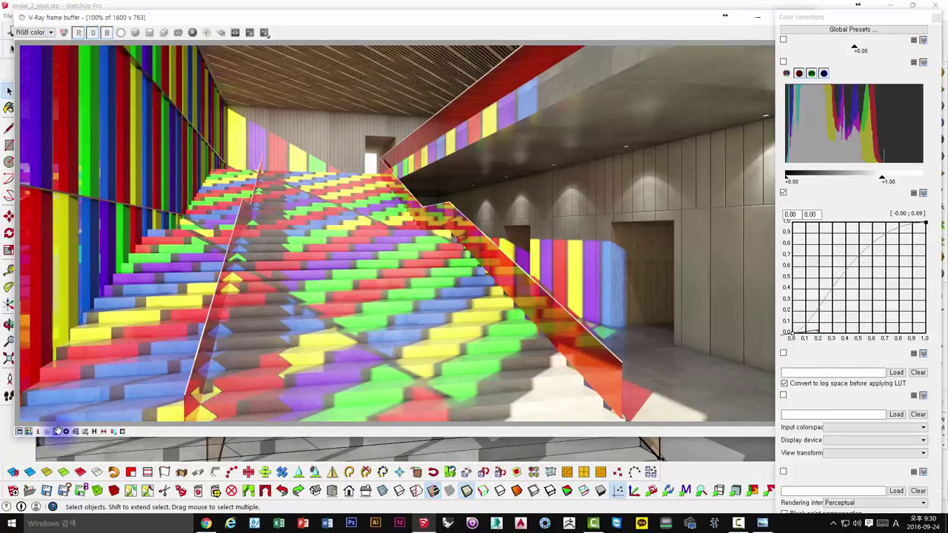
click(925, 223)
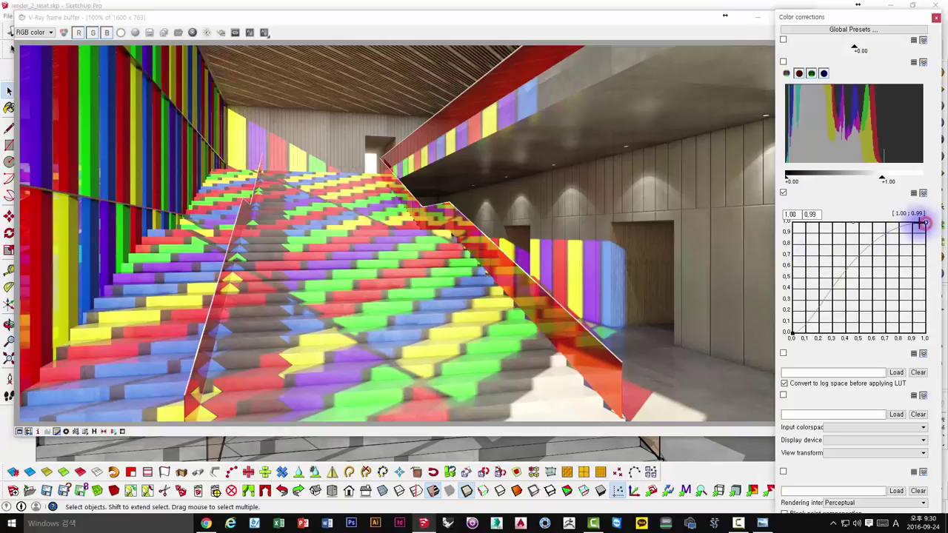
click(848, 223)
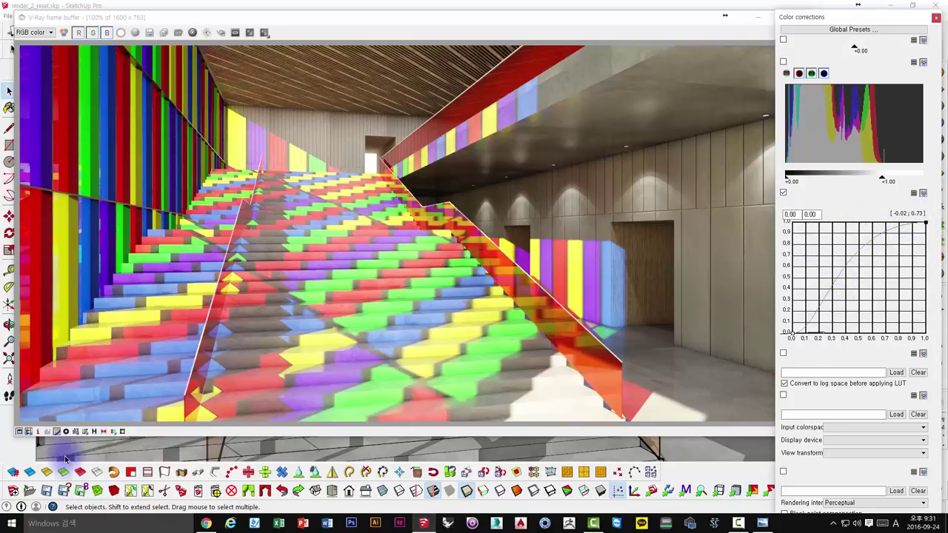
click(54, 432)
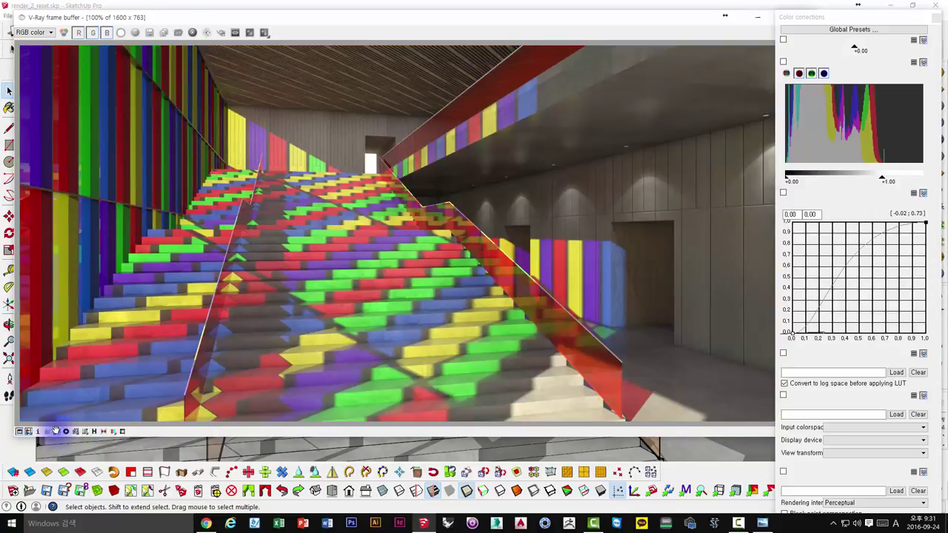
click(54, 433)
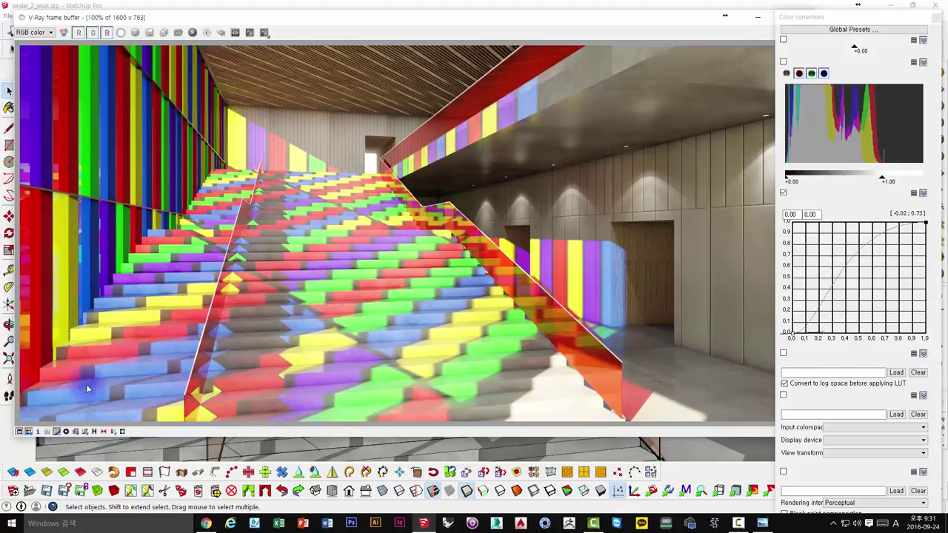